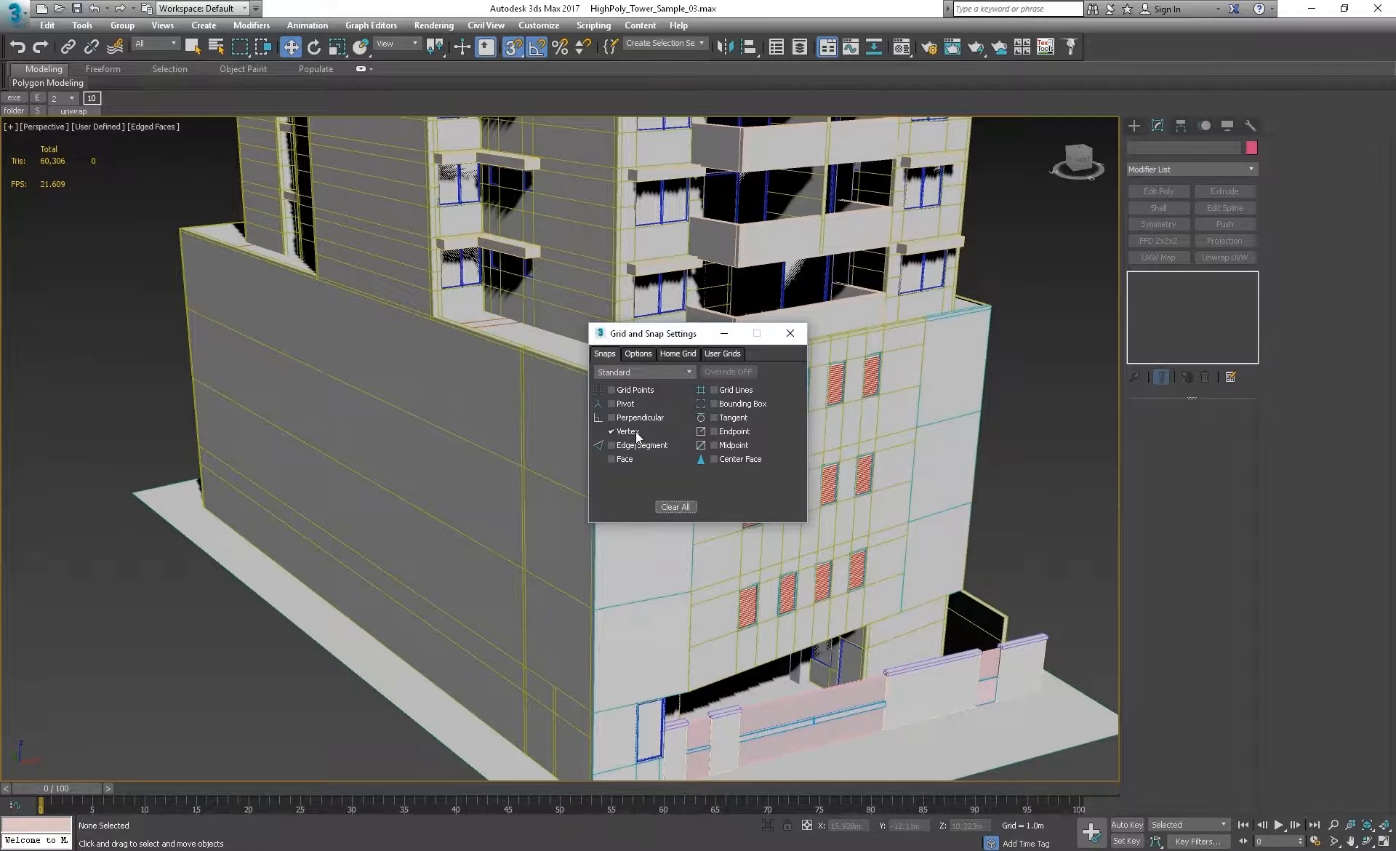
# Step: Set 3D snapping to Vertex and check the axis constraint option in the snap settings
pyautogui.click(610, 430)
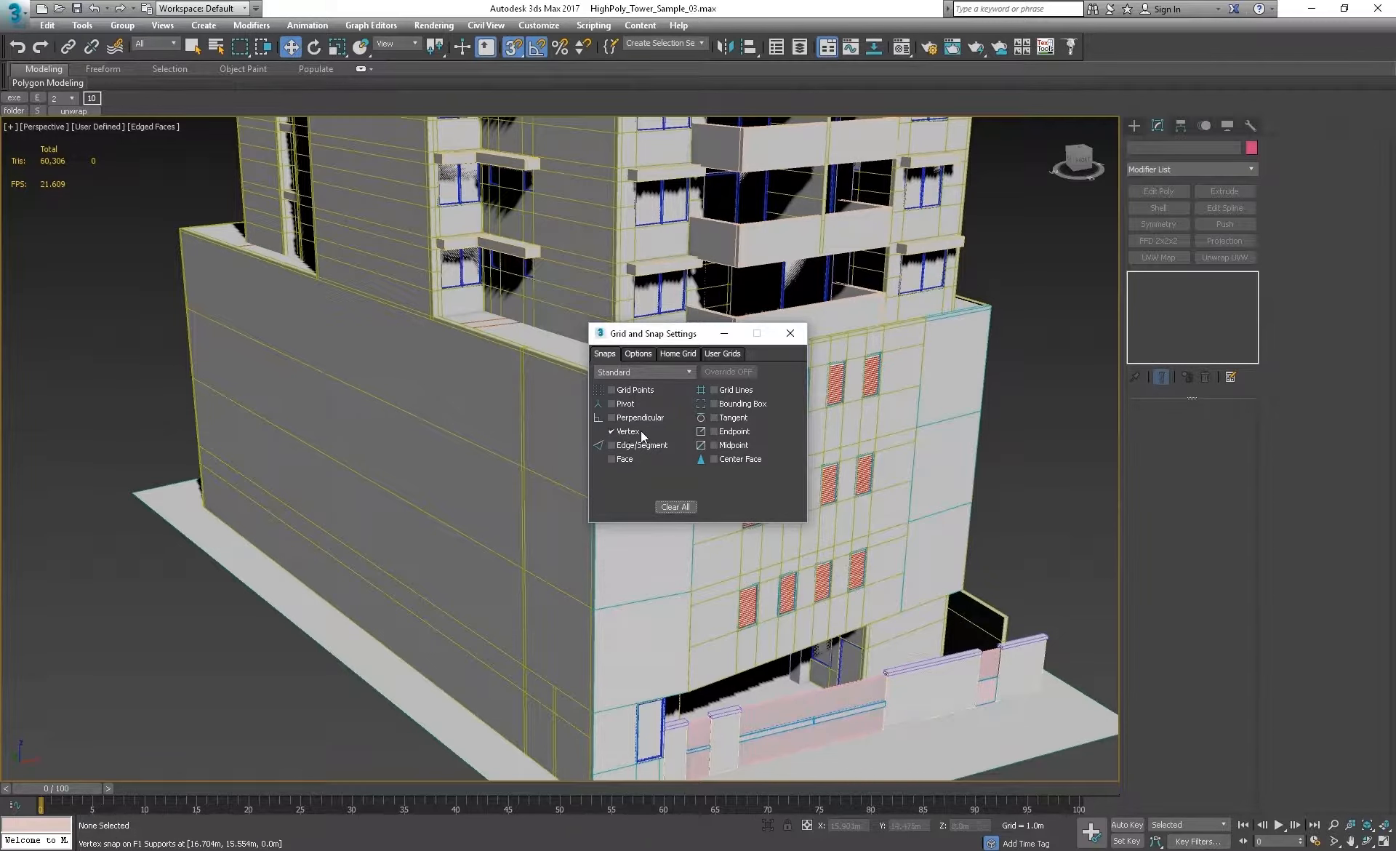
pyautogui.click(632, 354)
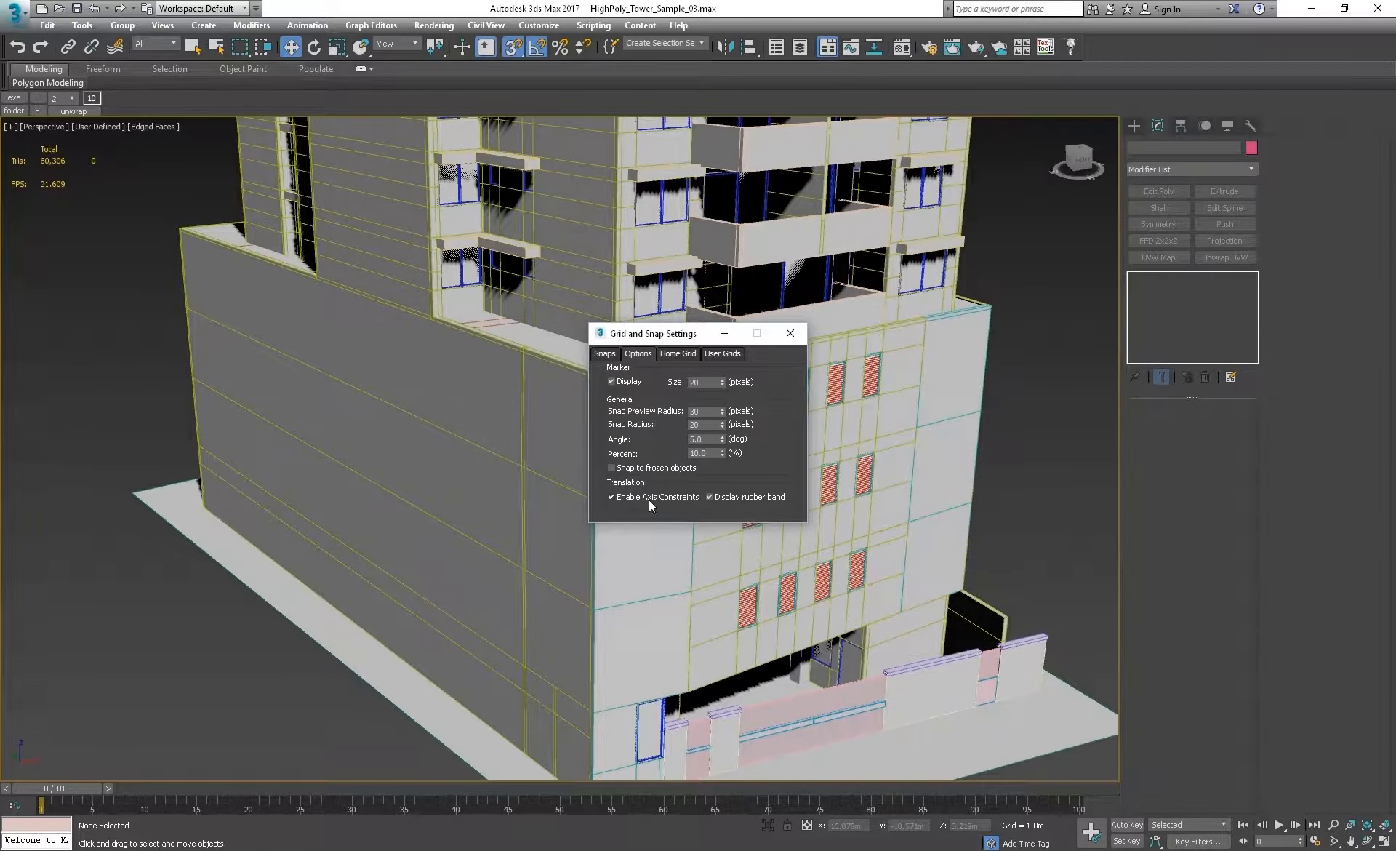
pyautogui.click(790, 333)
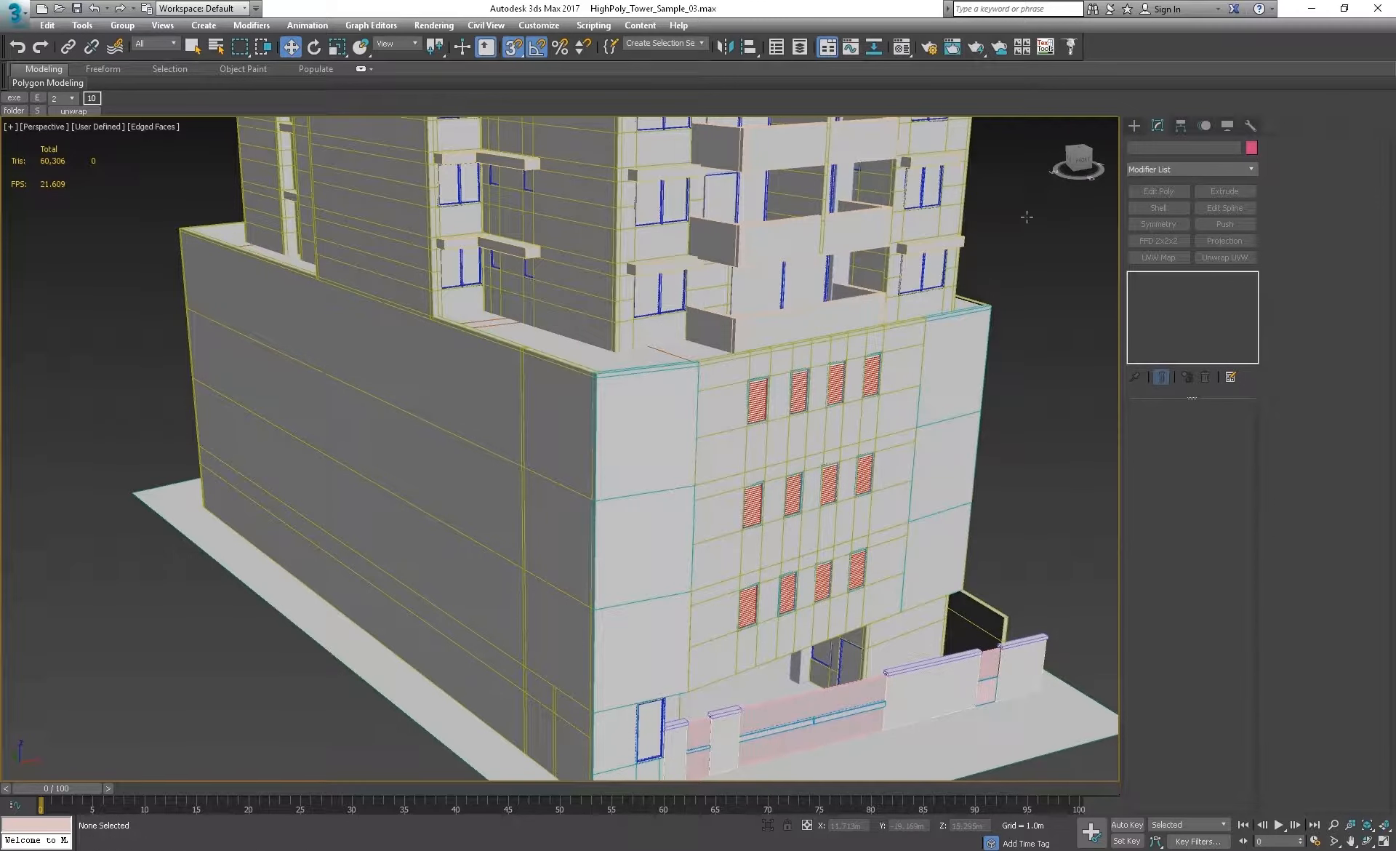
# Step: Start a spline with the Line tool and snap its first two vertices to the two upper corners of the podium's long side wall
pyautogui.click(1134, 125)
pyautogui.click(1153, 147)
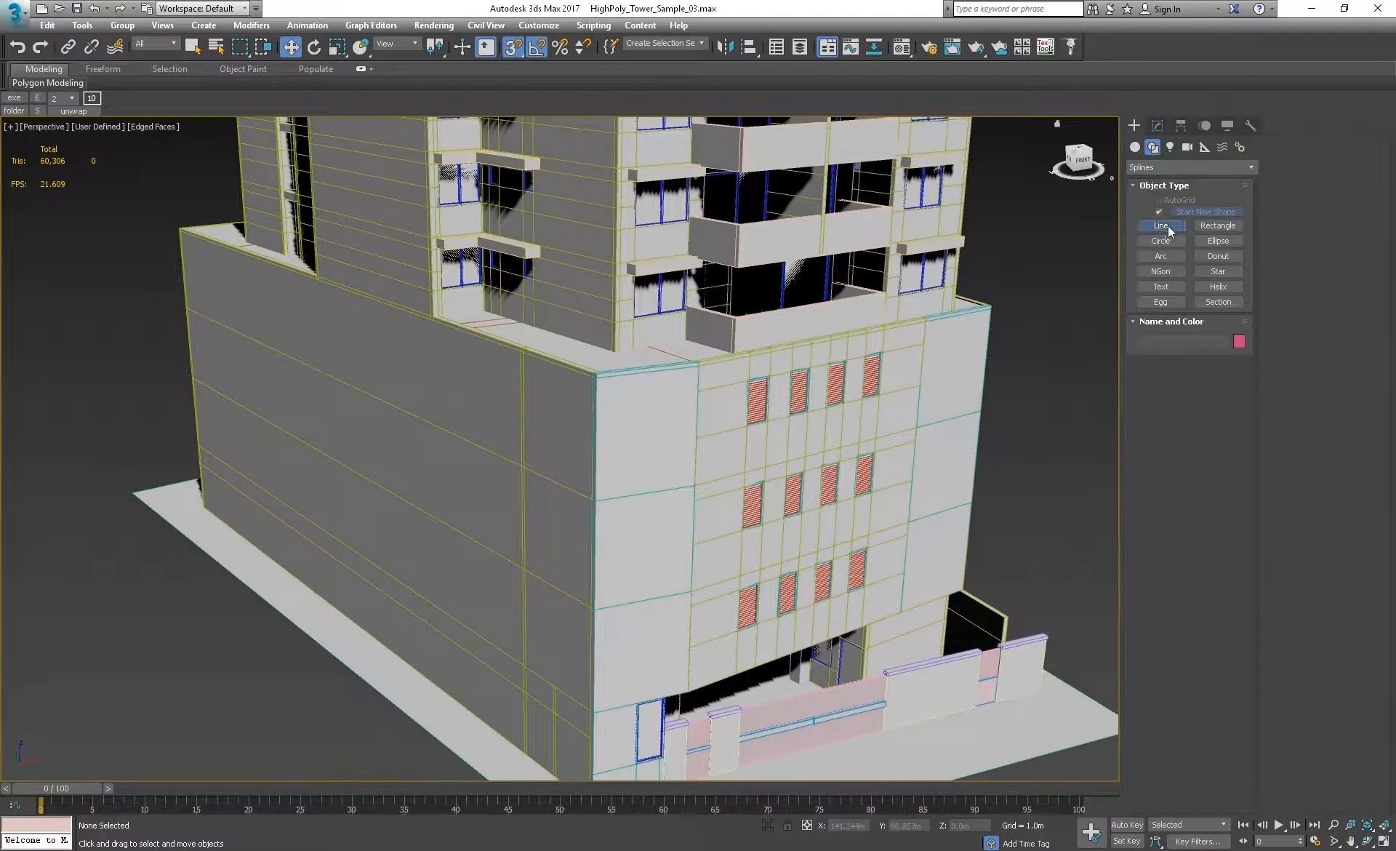
pyautogui.click(1161, 226)
pyautogui.scroll(6, 595, 157)
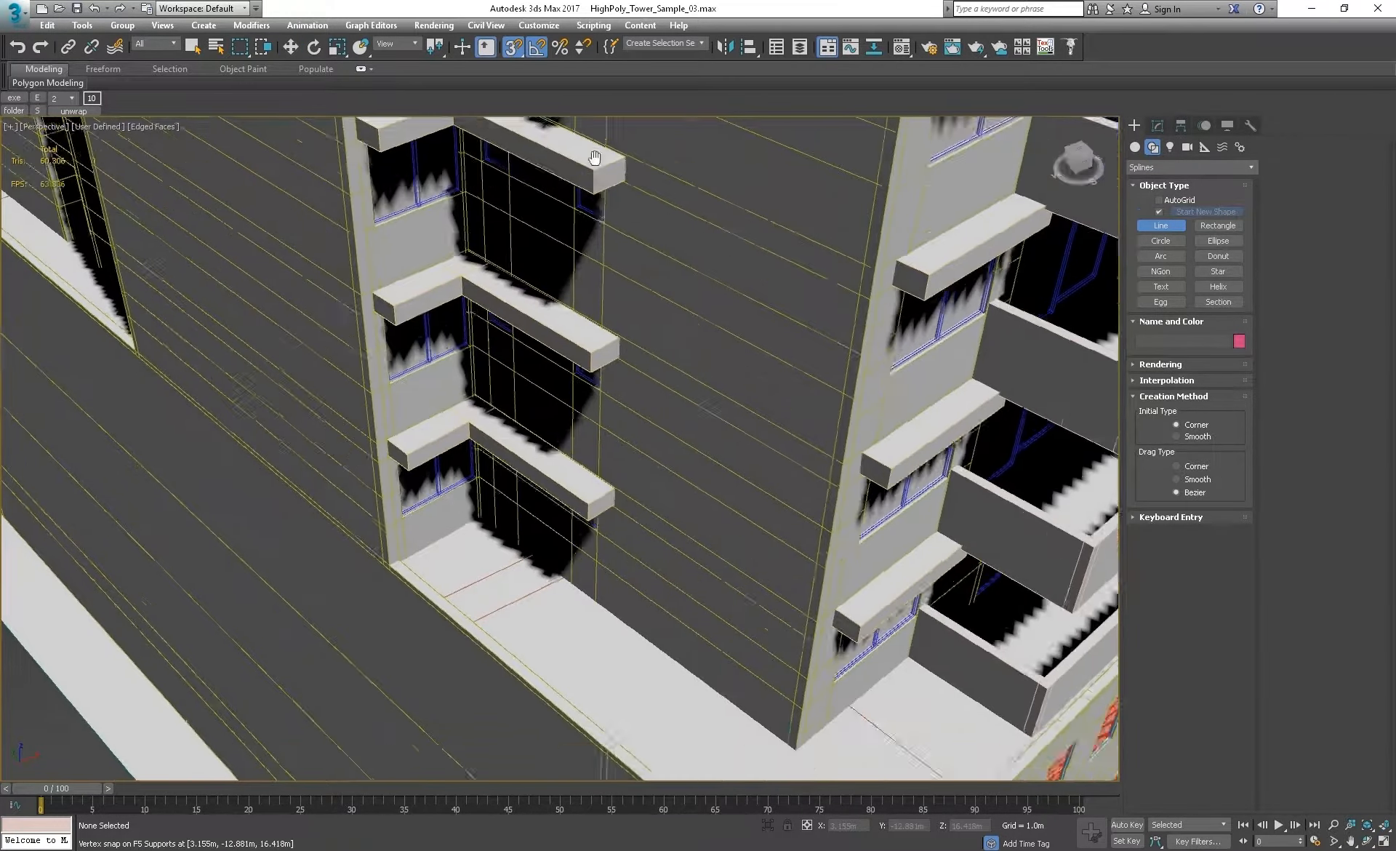
pyautogui.moveTo(594, 158); pyautogui.dragTo(590, 127, button='middle')
pyautogui.moveTo(587, 352); pyautogui.dragTo(560, 178, button='middle')
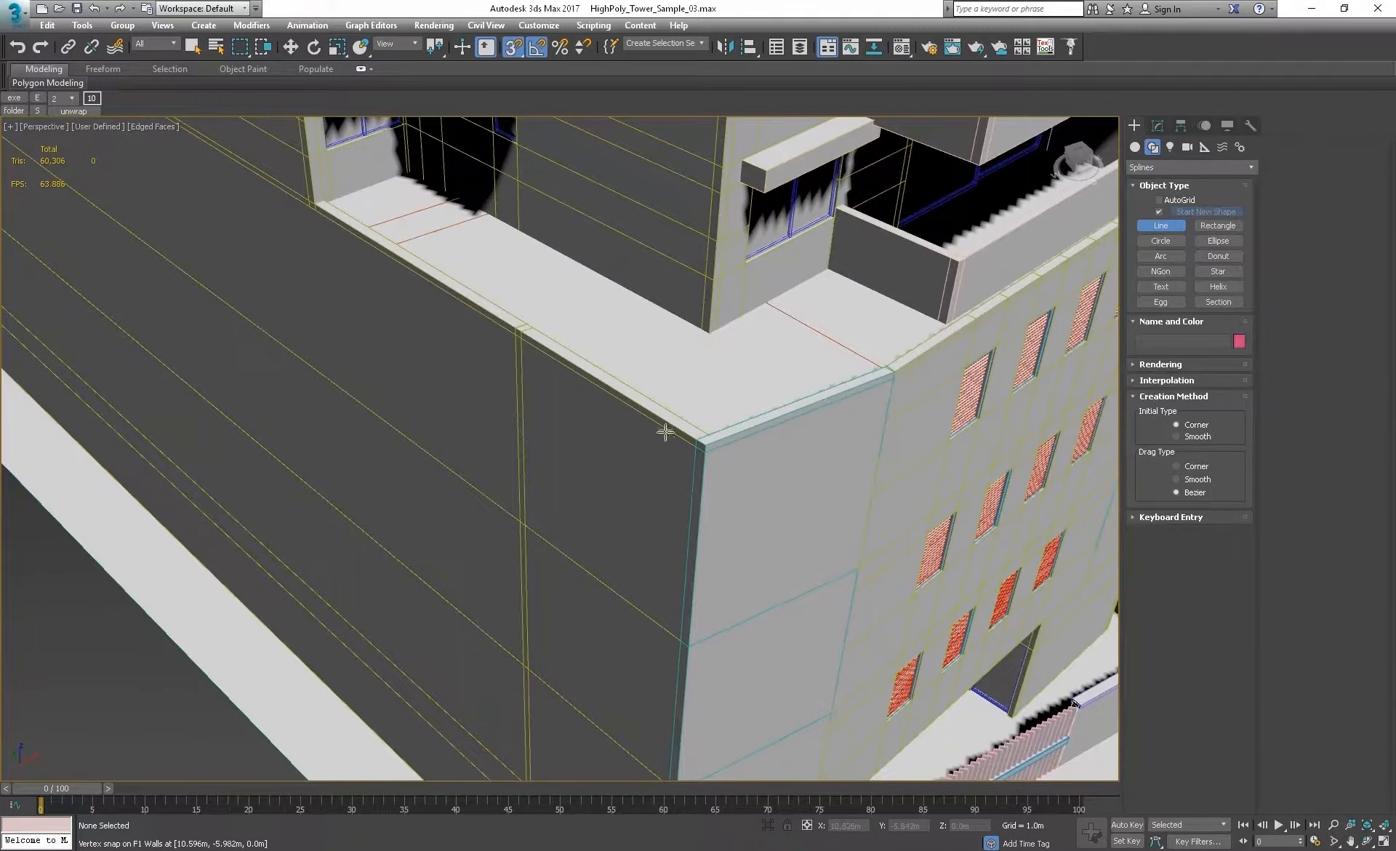
pyautogui.click(705, 444)
pyautogui.scroll(-5, 483, 433)
pyautogui.keyDown('alt'); pyautogui.moveTo(429, 397); pyautogui.dragTo(545, 386, button='middle'); pyautogui.keyUp('alt')
pyautogui.scroll(6, 545, 386)
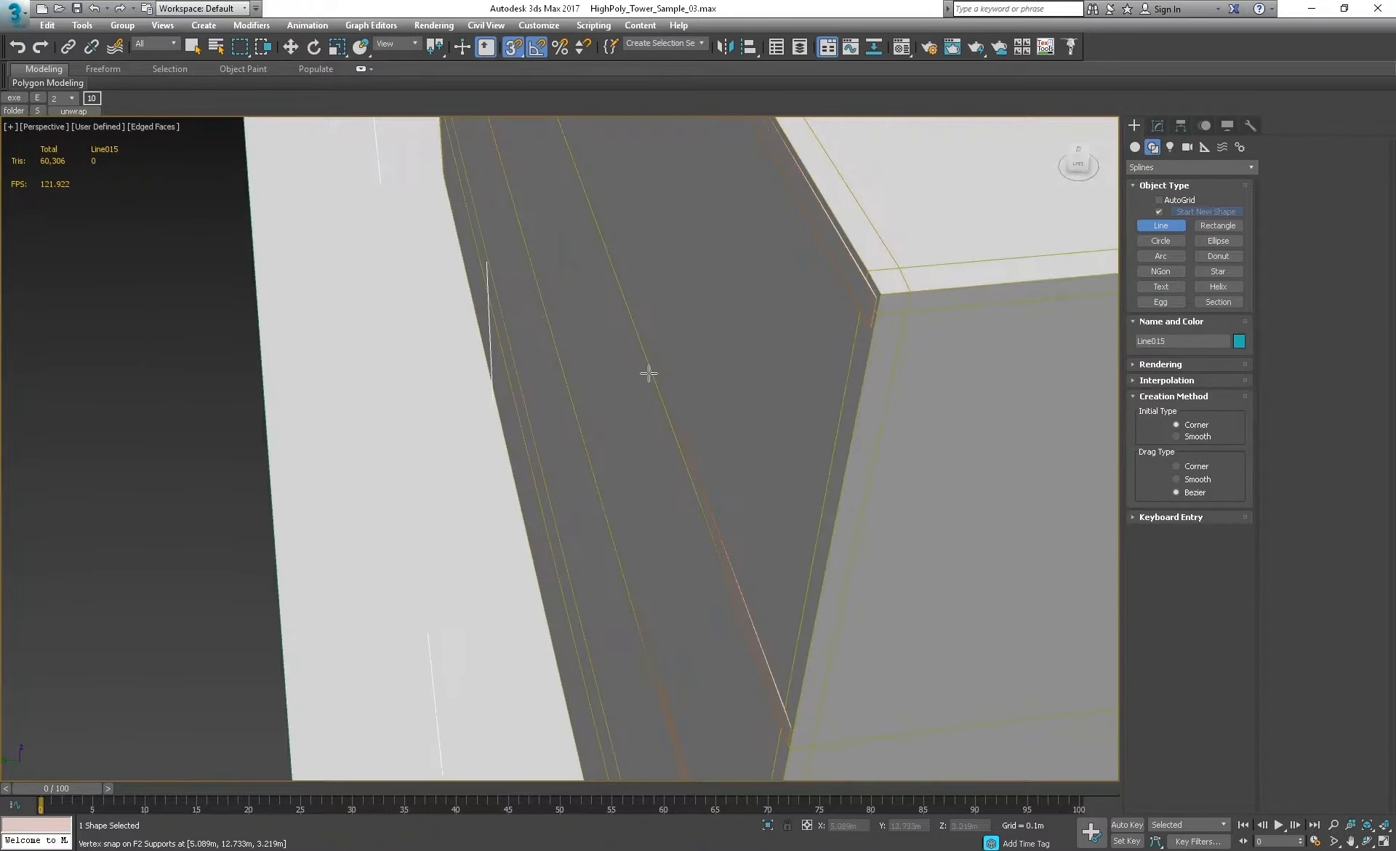
pyautogui.click(881, 295)
# Step: Continue the line by snapping vertices to the two ground-level corners of the podium's side wall, far corner first
pyautogui.scroll(-3, 804, 654)
pyautogui.moveTo(793, 727); pyautogui.dragTo(647, 156, button='middle')
pyautogui.scroll(3, 615, 605)
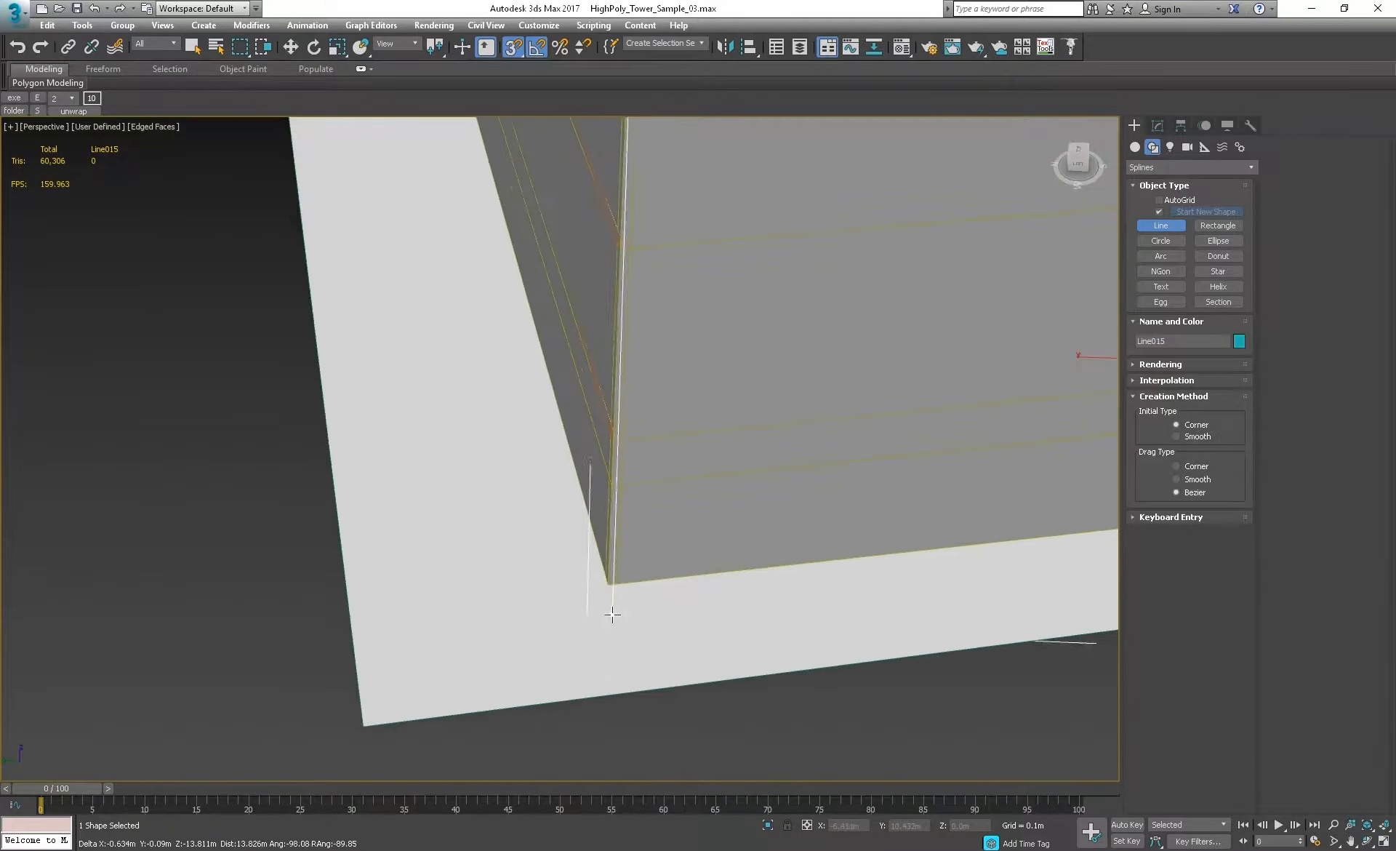
pyautogui.click(615, 588)
pyautogui.scroll(-3, 365, 455)
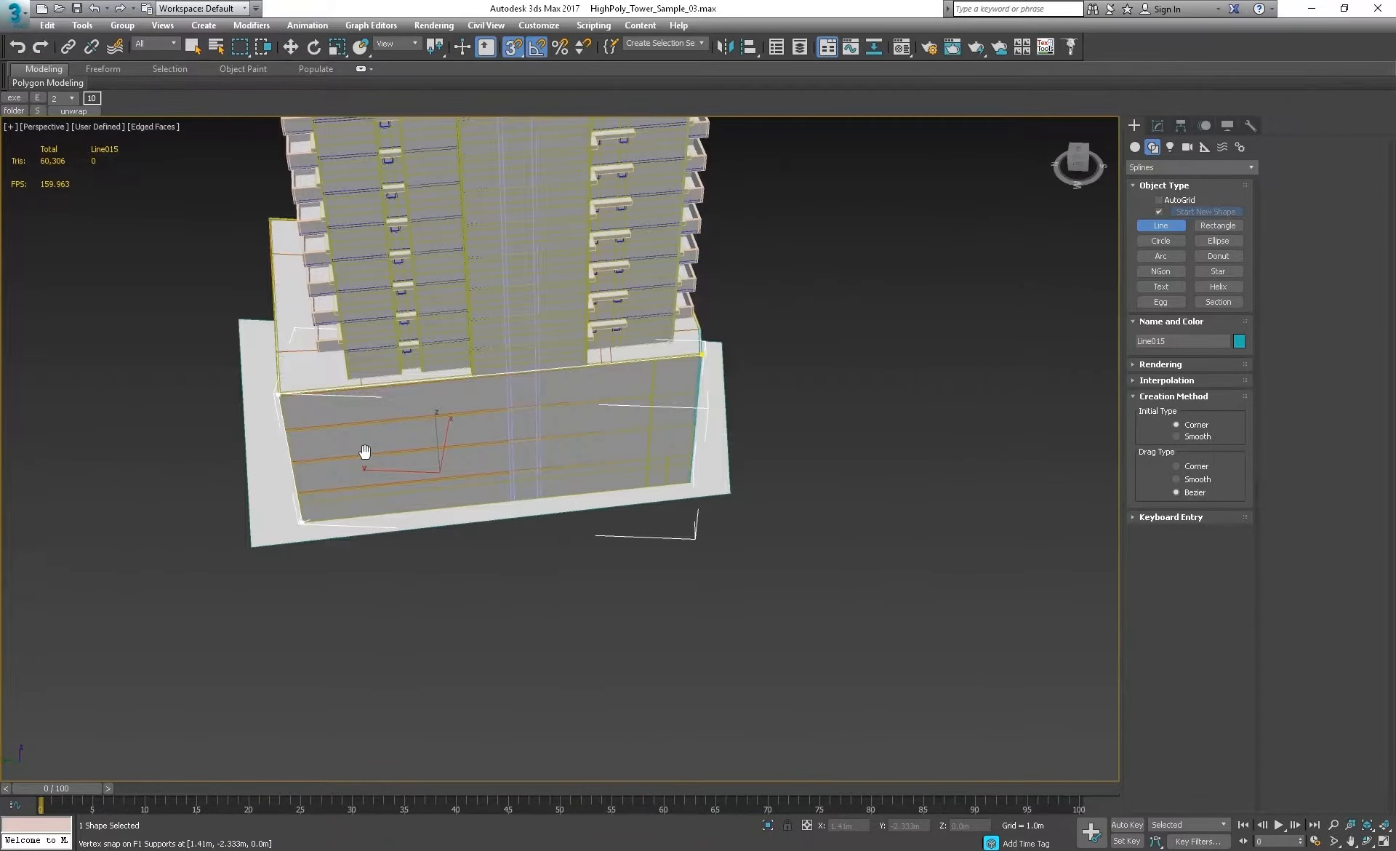
pyautogui.scroll(3, 567, 492)
pyautogui.scroll(3, 567, 492)
pyautogui.click(792, 431)
# Step: Close the spline at its starting upper corner, turn snapping off and leave the Line tool
pyautogui.scroll(-3, 811, 423)
pyautogui.moveTo(860, 311); pyautogui.dragTo(726, 576, button='middle')
pyautogui.moveTo(723, 299); pyautogui.dragTo(710, 458, button='middle')
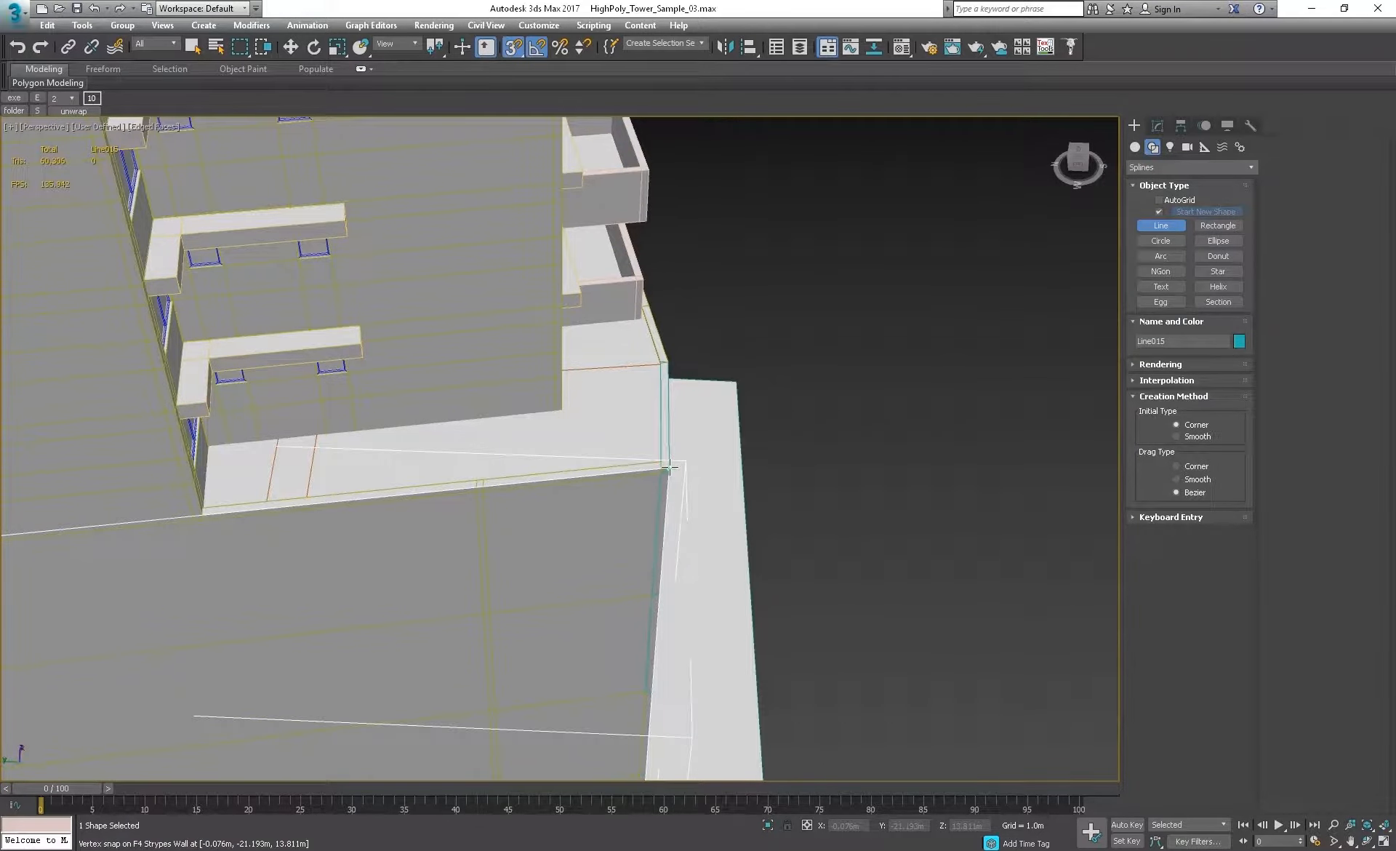
pyautogui.click(669, 466)
pyautogui.click(689, 474)
pyautogui.keyDown('alt'); pyautogui.moveTo(697, 468); pyautogui.dragTo(633, 412, button='middle'); pyautogui.keyUp('alt')
pyautogui.moveTo(313, 567); pyautogui.dragTo(515, 392, button='middle')
pyautogui.scroll(-3, 560, 340)
pyautogui.scroll(3, 730, 310)
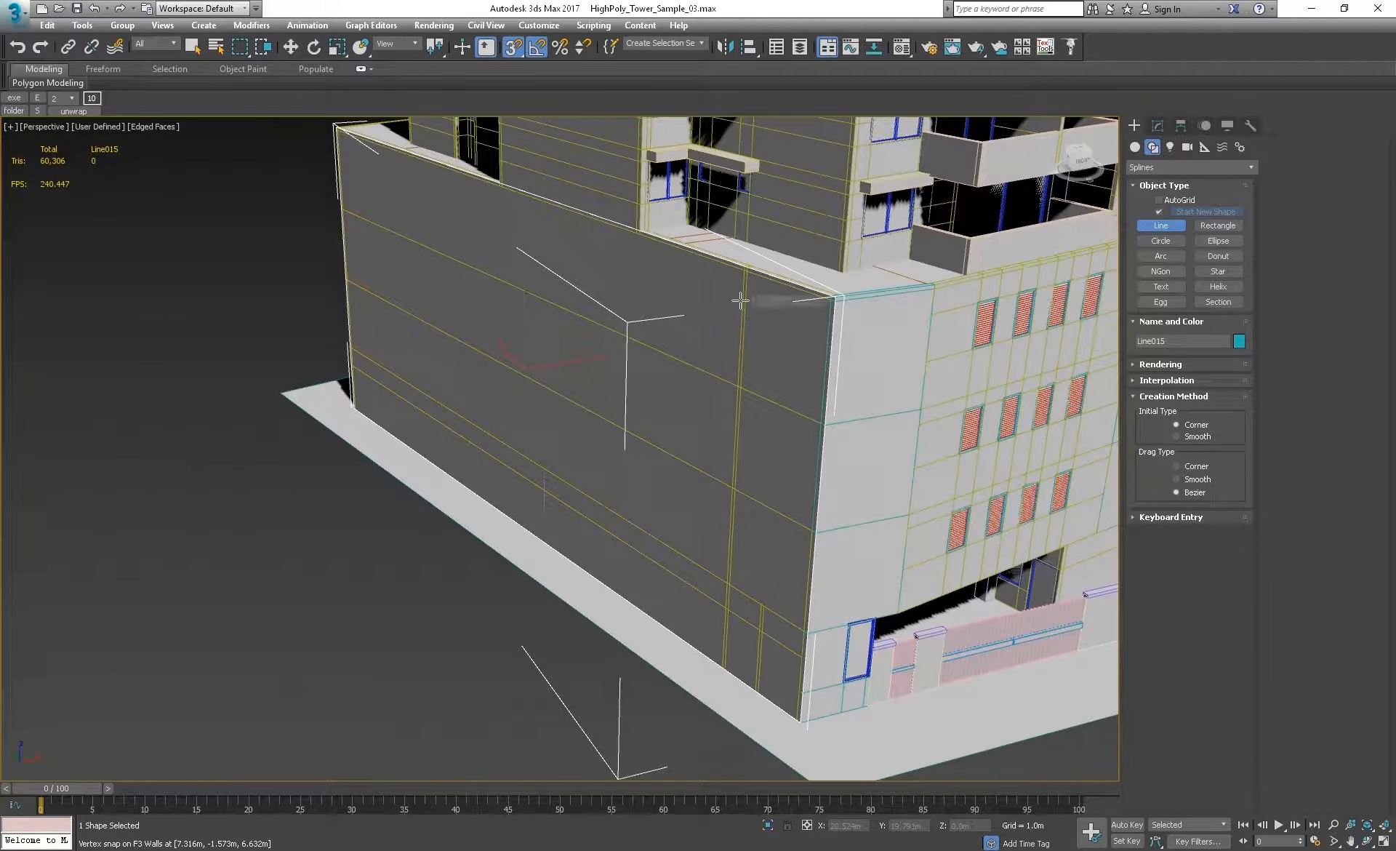
pyautogui.press('s')
pyautogui.rightClick(740, 300)
# Step: Try converting the closed outline to an Editable Poly, move the resulting plane away from the wall and undo the move
pyautogui.rightClick(740, 300)
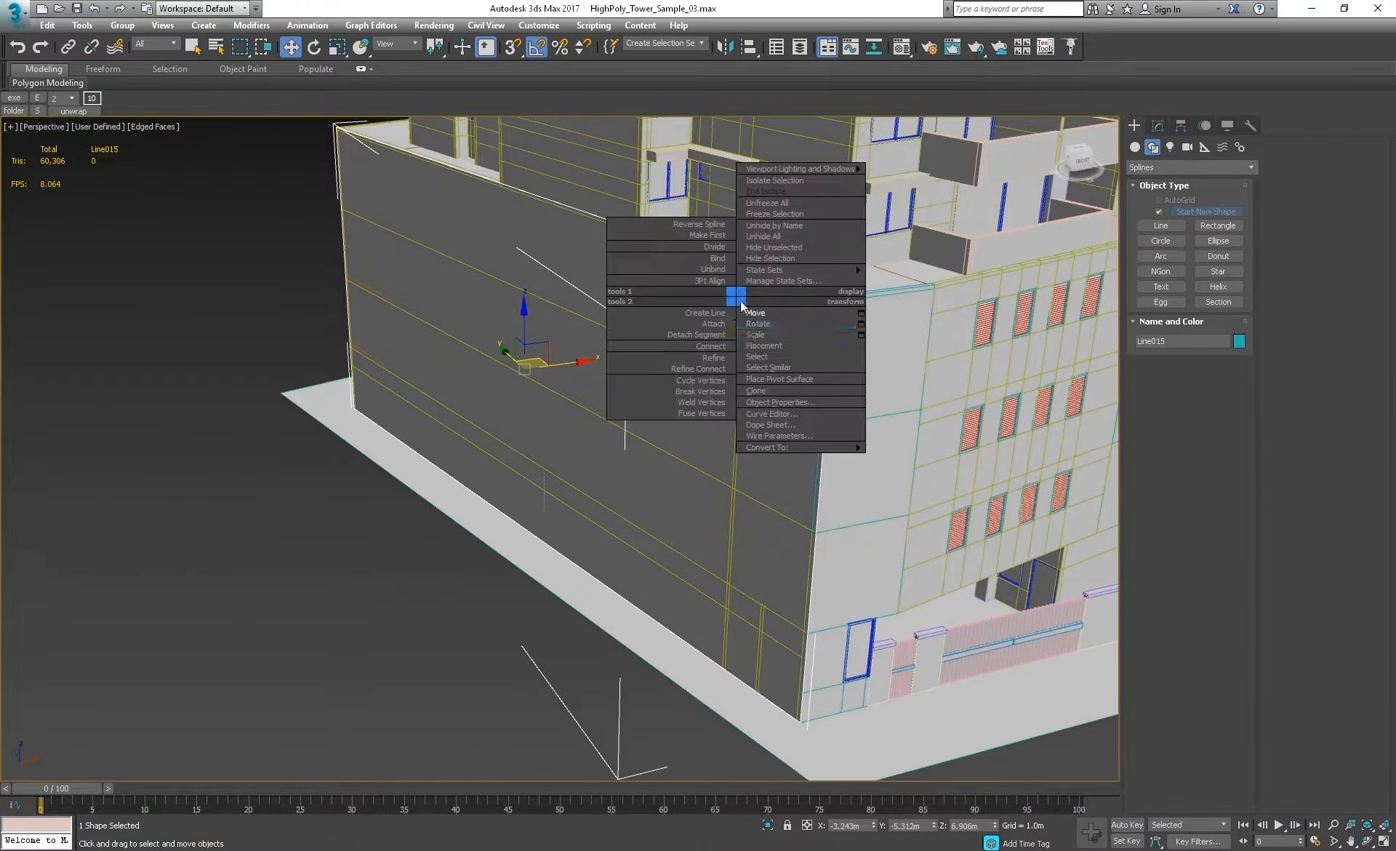
pyautogui.moveTo(793, 446)
pyautogui.click(953, 470)
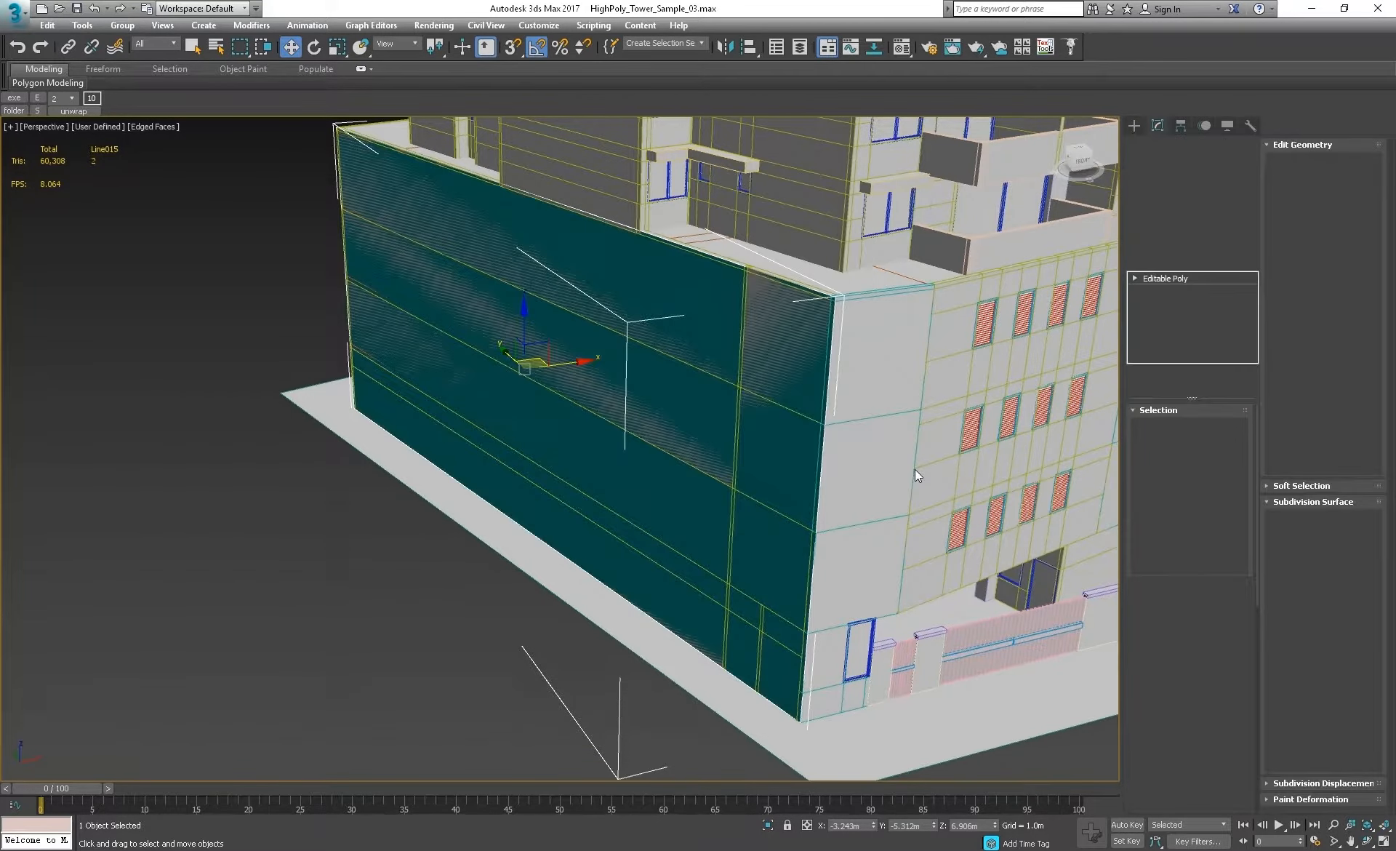
pyautogui.moveTo(534, 362); pyautogui.dragTo(493, 351)
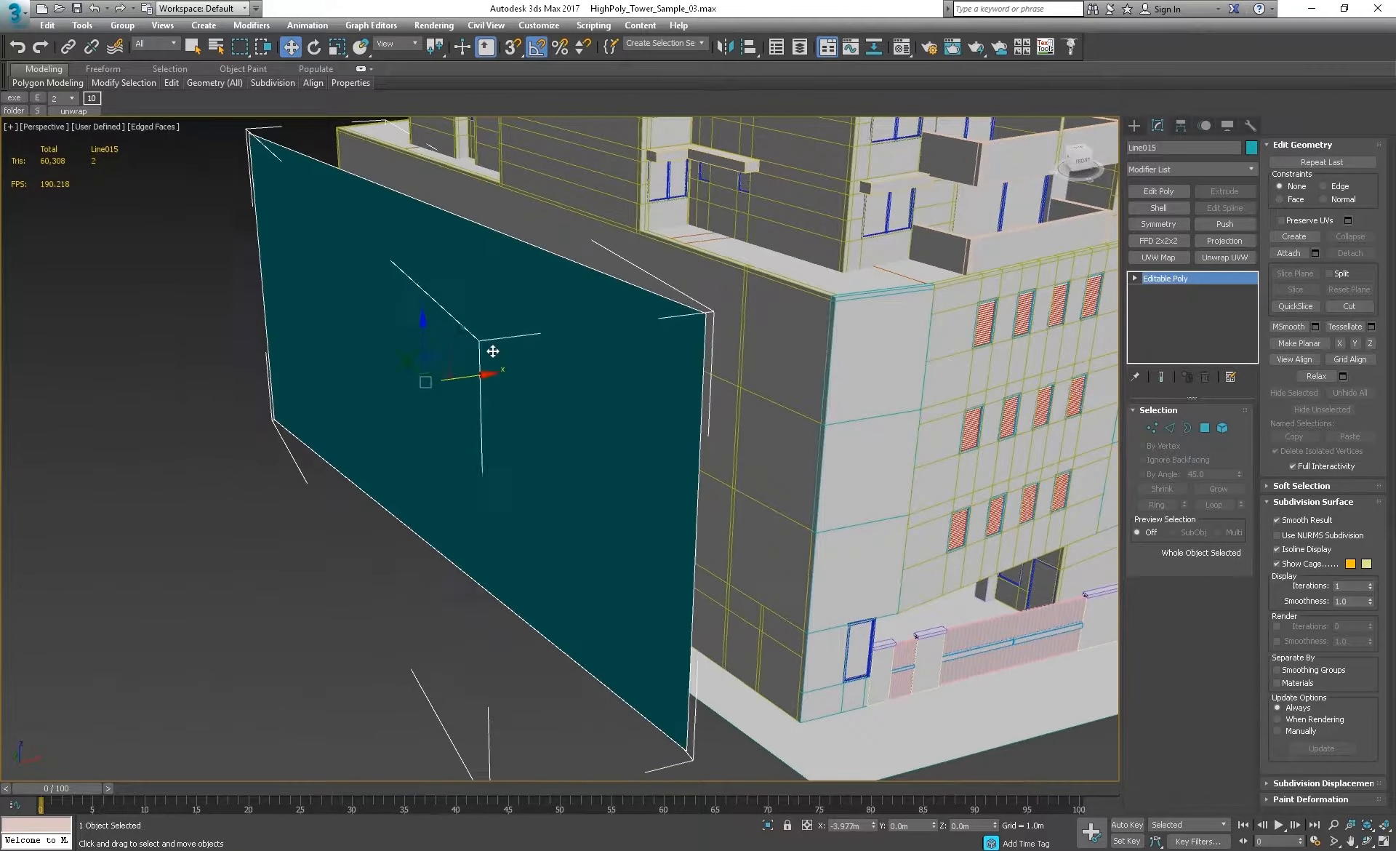
pyautogui.hotkey('ctrl', 'z')
# Step: Try to extend the plane by copying its front vertical edge freely across the podium's front facade, undoing each attempt
pyautogui.click(1169, 427)
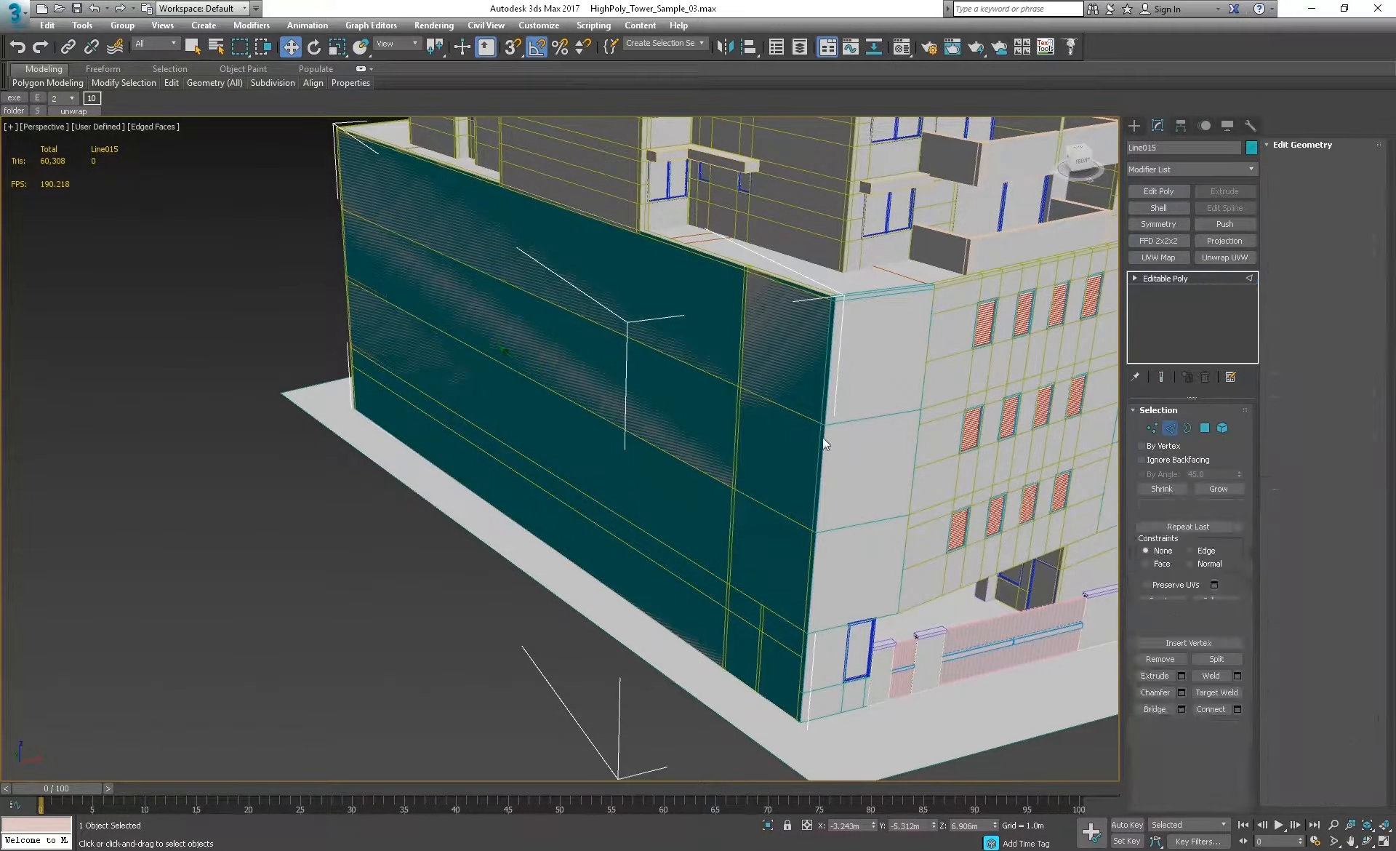
pyautogui.click(822, 477)
pyautogui.keyDown('alt'); pyautogui.moveTo(822, 476); pyautogui.dragTo(744, 499, button='middle'); pyautogui.keyUp('alt')
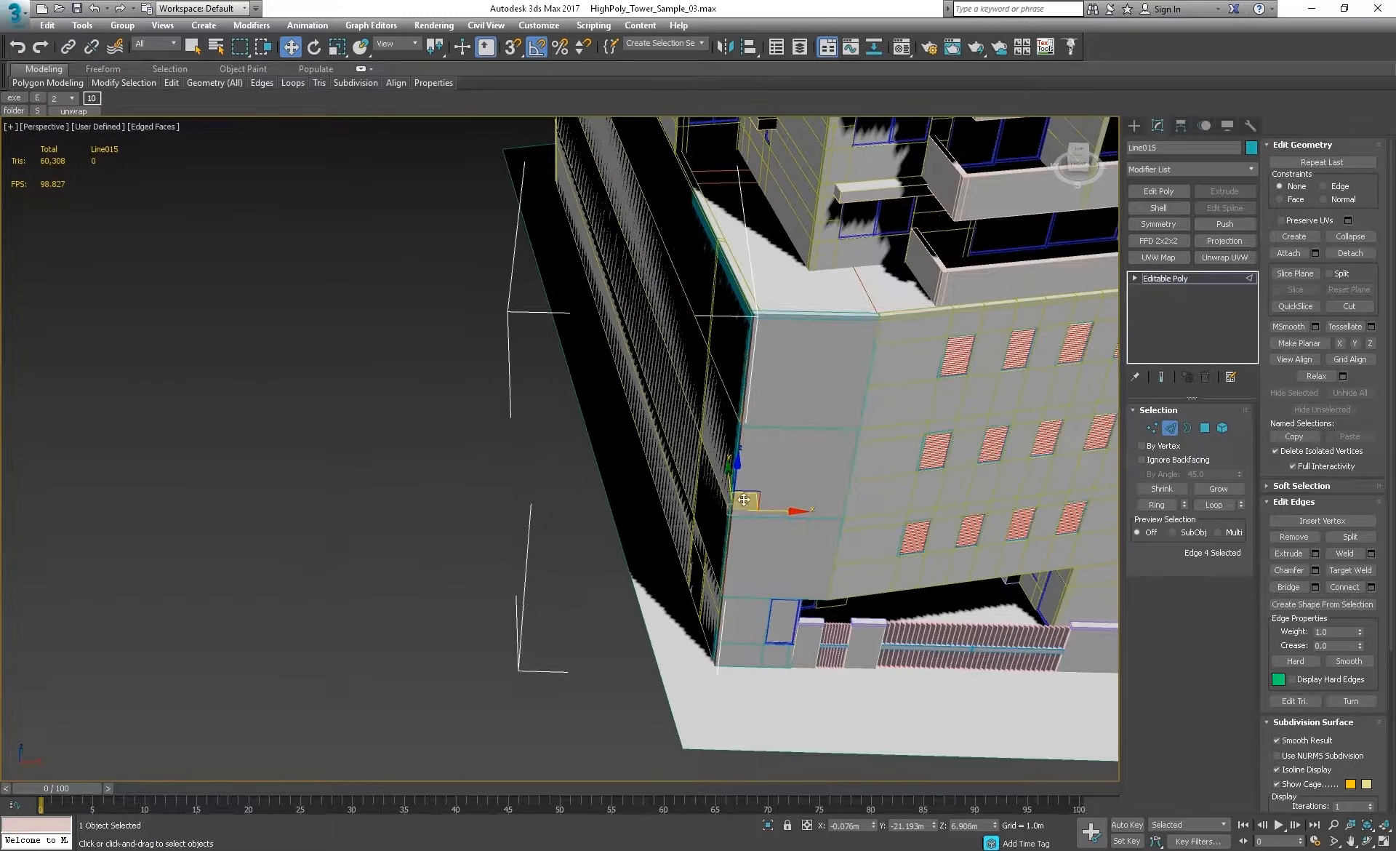
pyautogui.keyDown('shift'); pyautogui.moveTo(744, 500); pyautogui.dragTo(883, 541); pyautogui.keyUp('shift')
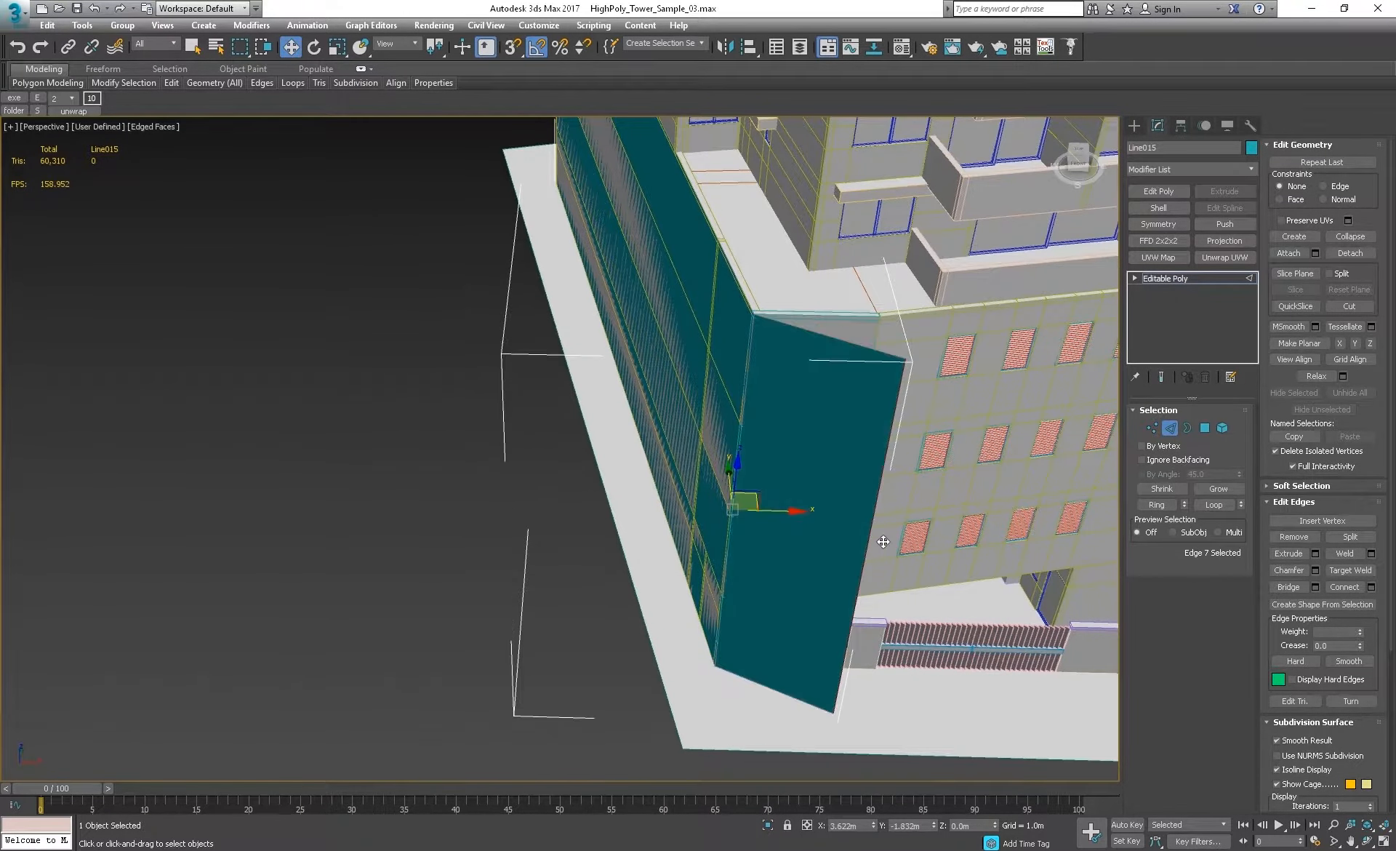
pyautogui.hotkey('ctrl', 'z')
pyautogui.keyDown('alt'); pyautogui.moveTo(871, 408); pyautogui.dragTo(809, 508, button='middle'); pyautogui.keyUp('alt')
pyautogui.hotkey('ctrl', 'y')
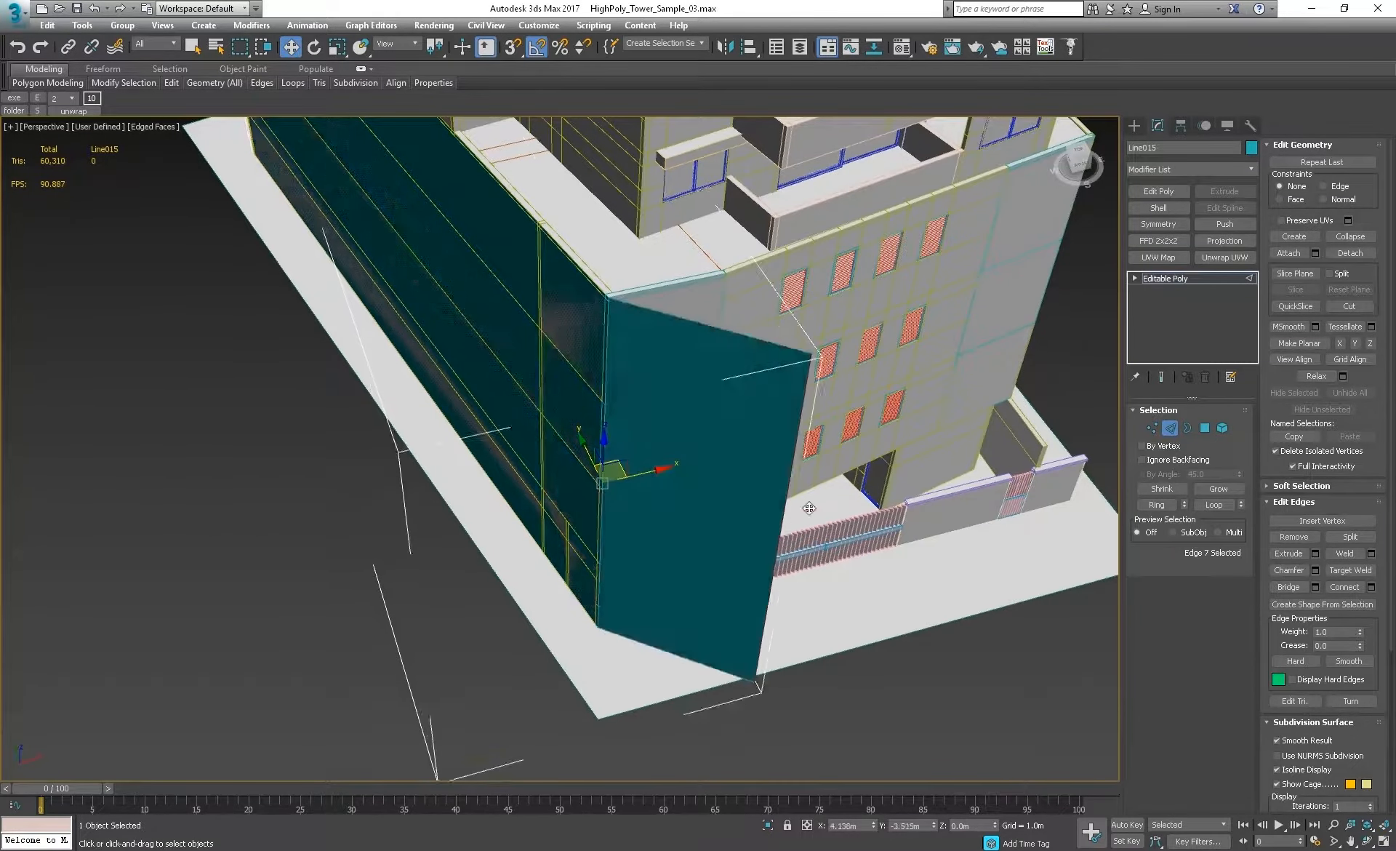
pyautogui.hotkey('ctrl', 'z')
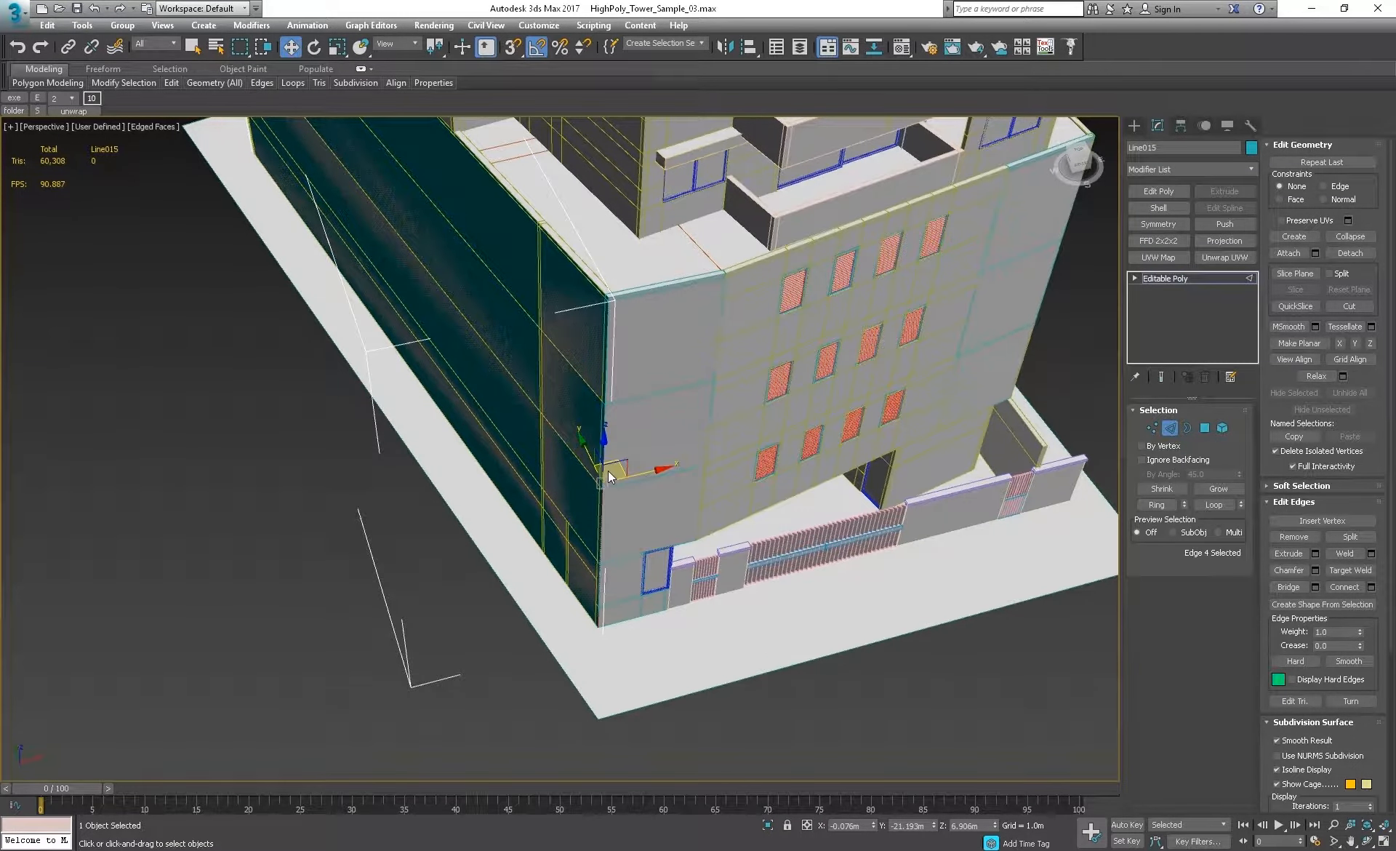
pyautogui.keyDown('shift'); pyautogui.moveTo(618, 470); pyautogui.dragTo(769, 488); pyautogui.keyUp('shift')
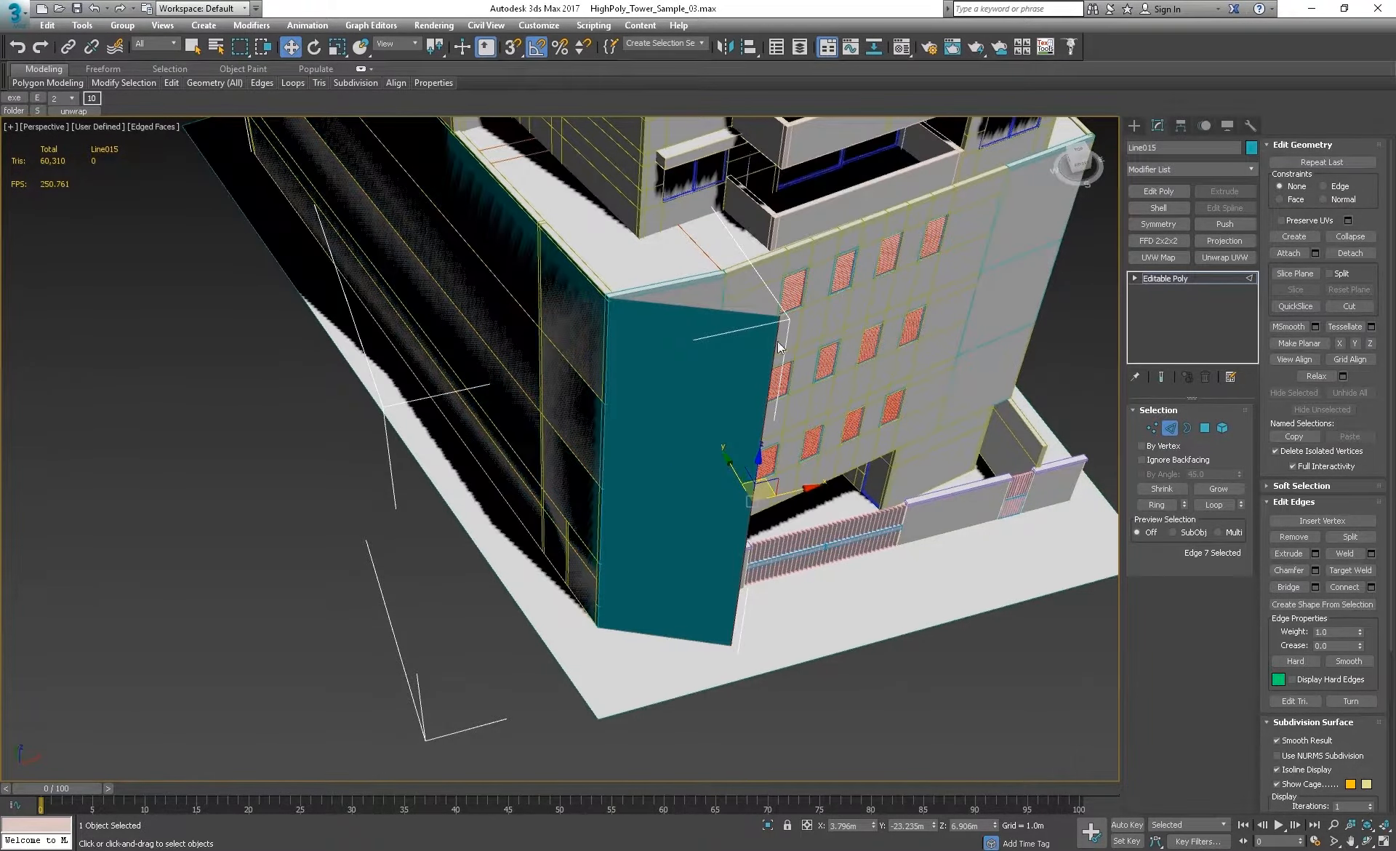
pyautogui.hotkey('ctrl', 'z')
# Step: Try to extend the front vertical edge with a snapped copy to the next upper corner of the front facade
pyautogui.scroll(8, 723, 317)
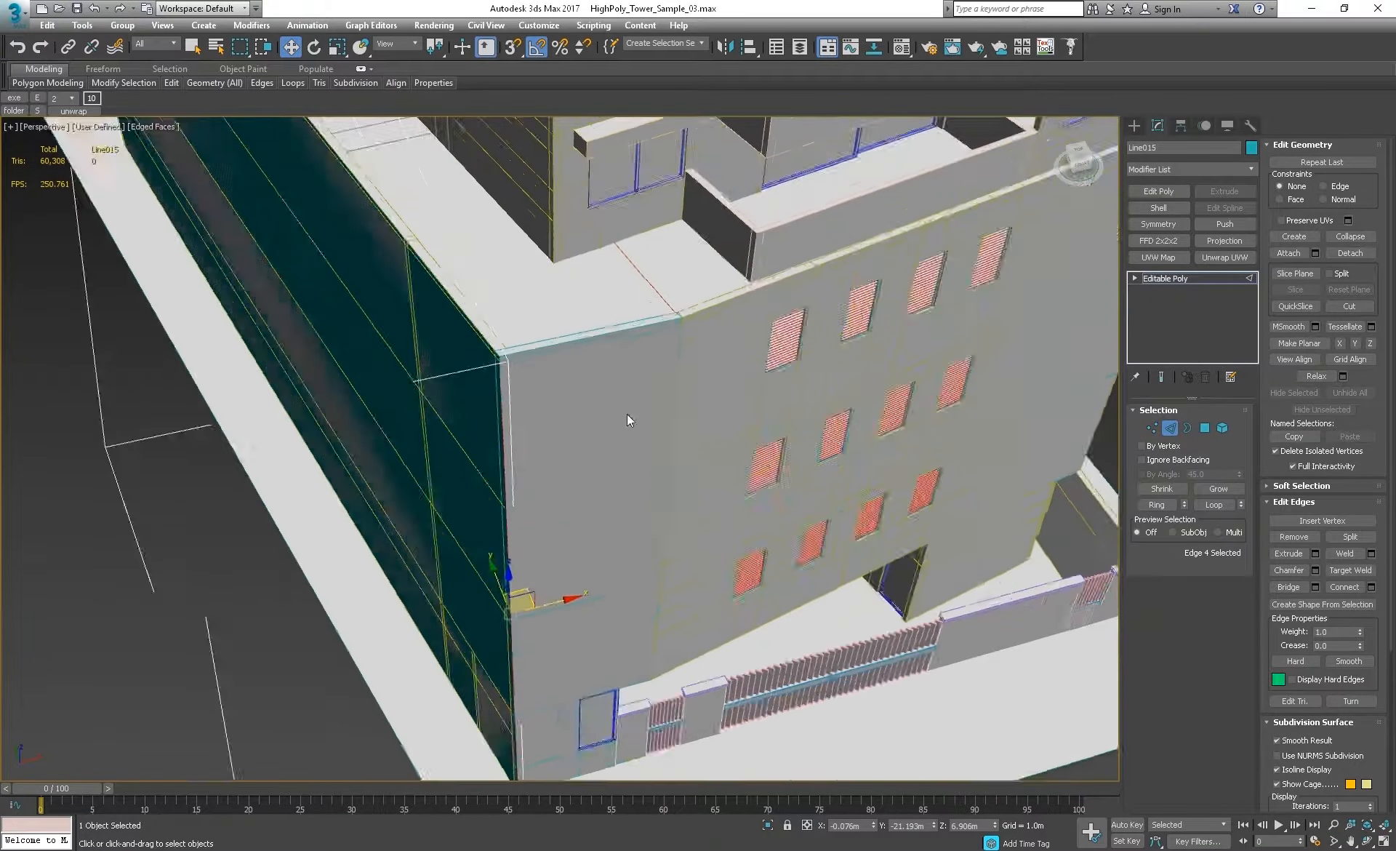
pyautogui.moveTo(609, 377); pyautogui.dragTo(608, 274, button='middle')
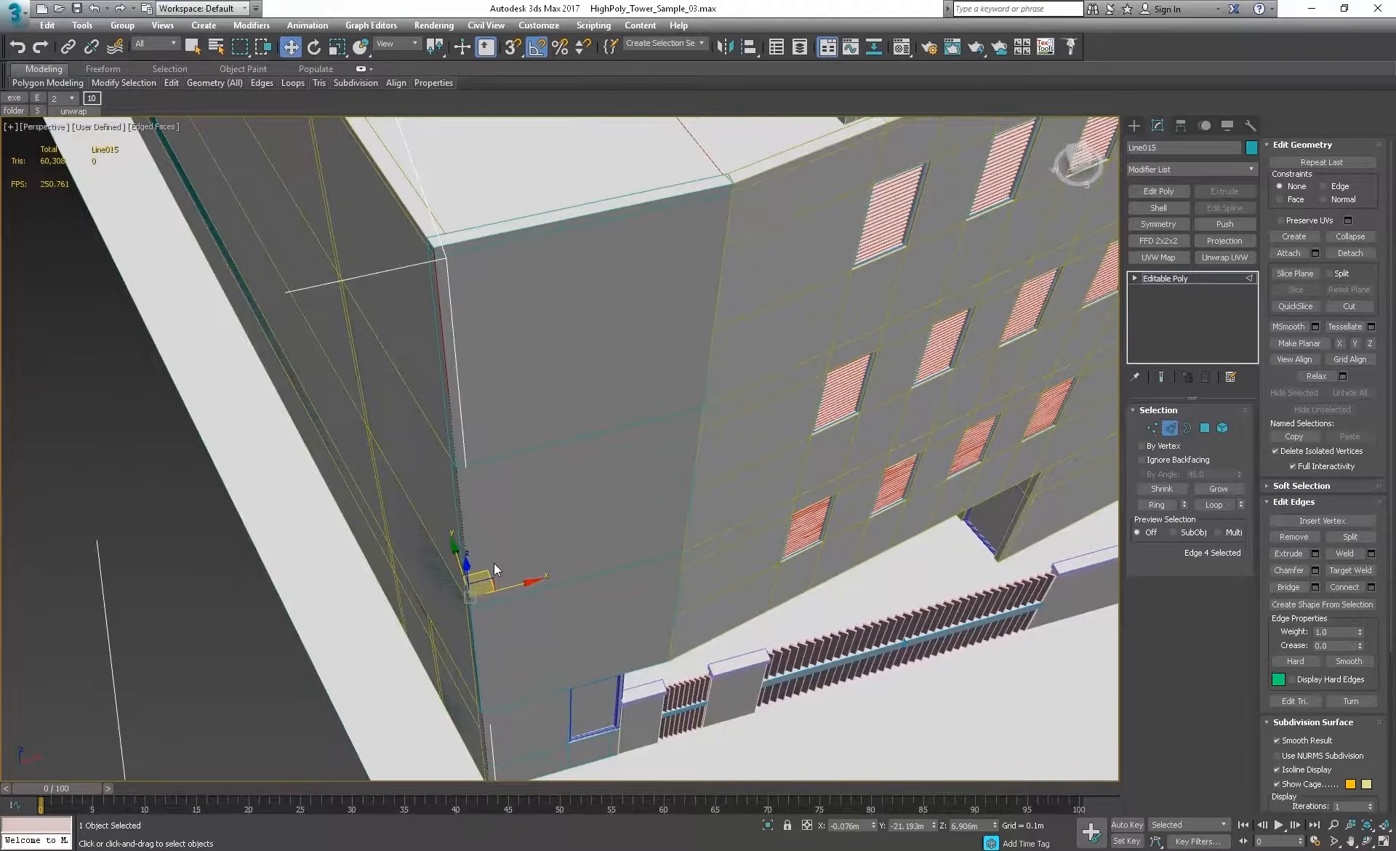
pyautogui.keyDown('shift'); pyautogui.moveTo(486, 584); pyautogui.dragTo(735, 185); pyautogui.keyUp('shift')
pyautogui.keyDown('alt'); pyautogui.moveTo(735, 186); pyautogui.dragTo(652, 309, button='middle'); pyautogui.keyUp('alt')
pyautogui.scroll(-3, 727, 312)
pyautogui.press('s')
# Step: Undo the polygon edits and the conversion to return to the closed line
pyautogui.moveTo(560, 260)
pyautogui.keyDown('alt'); pyautogui.mouseDown(button='middle')
pyautogui.moveTo(725, 398)
pyautogui.moveTo(631, 281)
pyautogui.mouseUp(button='middle'); pyautogui.keyUp('alt')
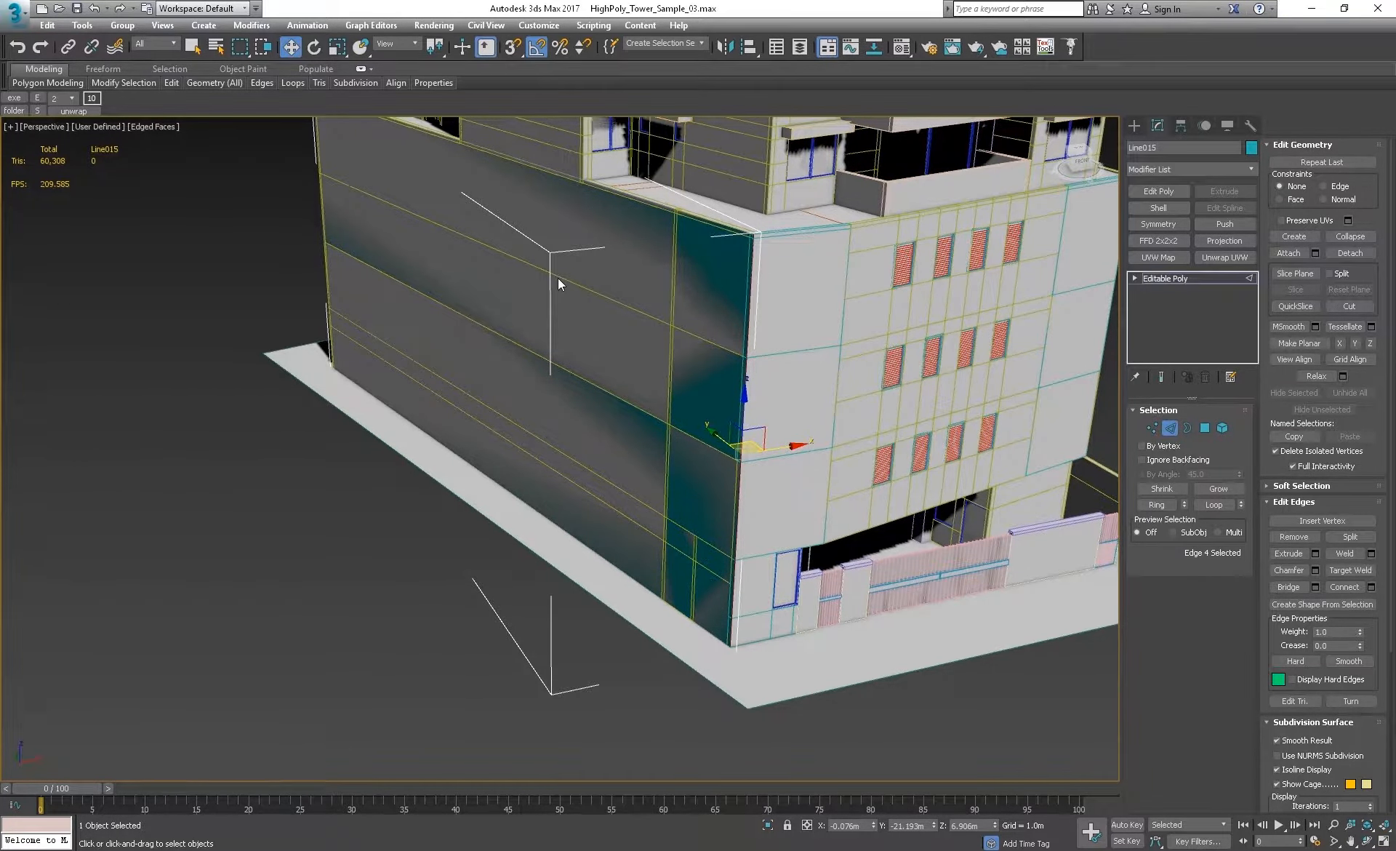
pyautogui.moveTo(578, 238); pyautogui.dragTo(576, 260, button='middle')
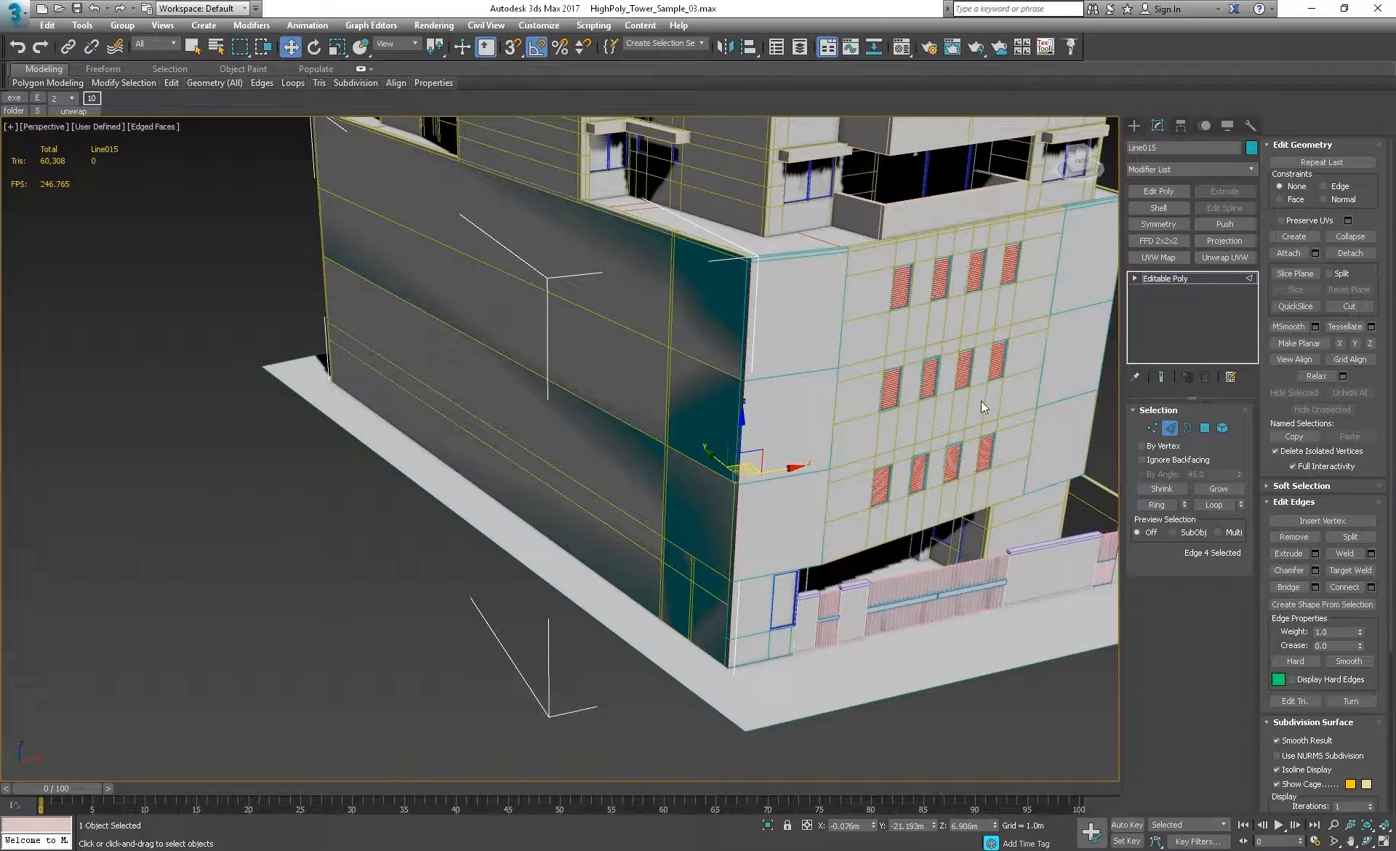
pyautogui.hotkey('ctrl', 'z')
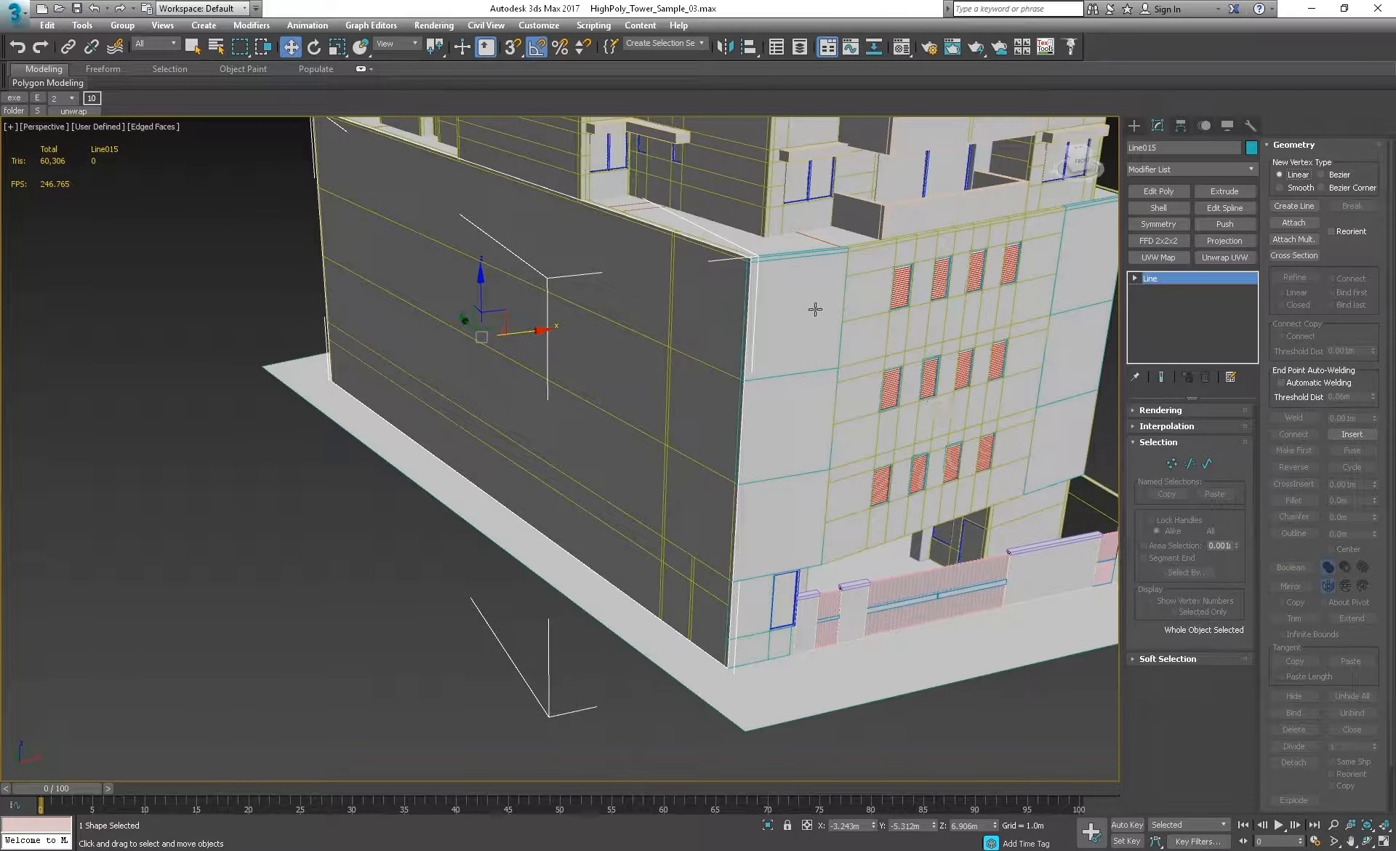
pyautogui.rightClick(726, 284)
pyautogui.moveTo(836, 434)
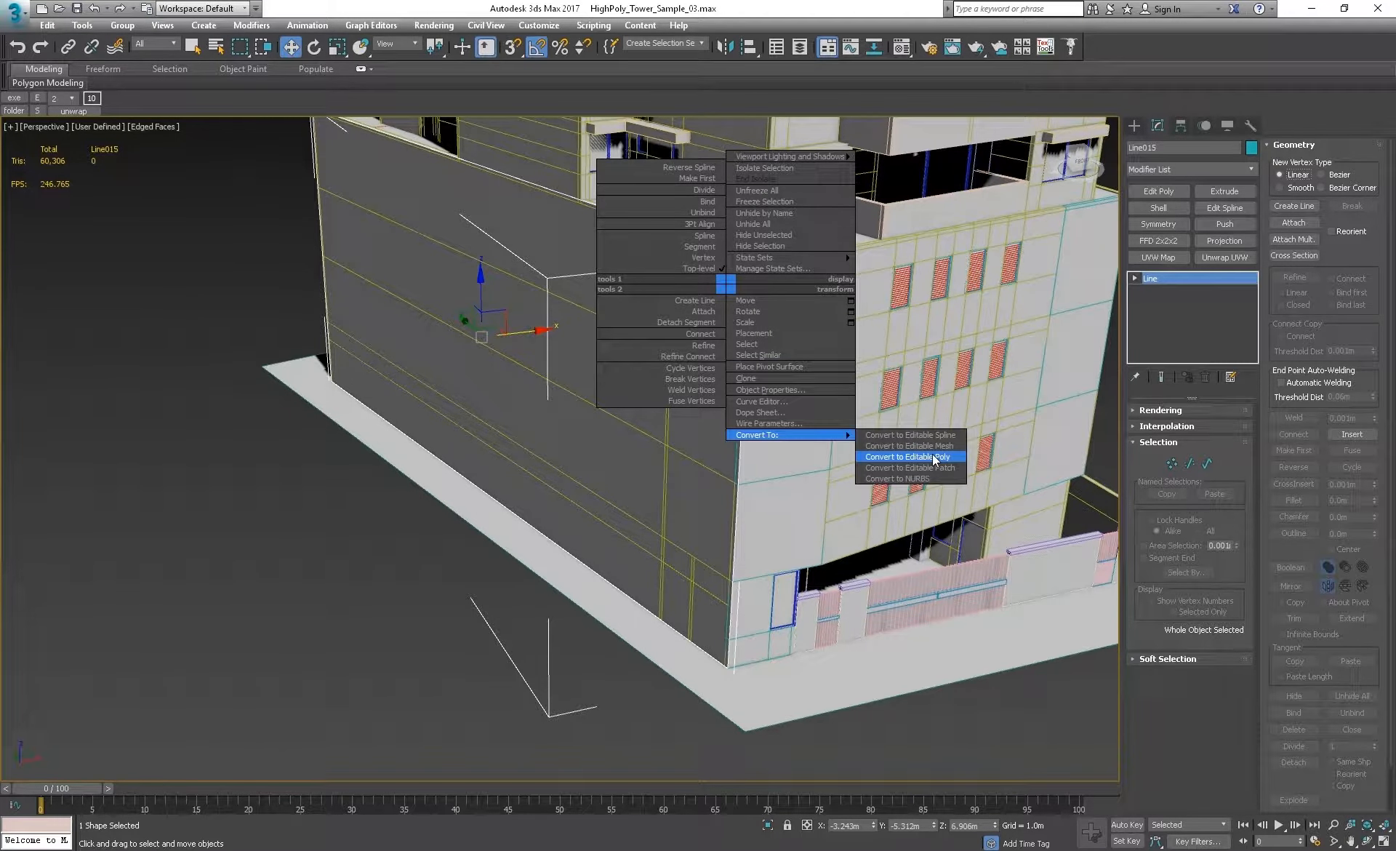
pyautogui.moveTo(525, 353); pyautogui.dragTo(482, 373, button='middle')
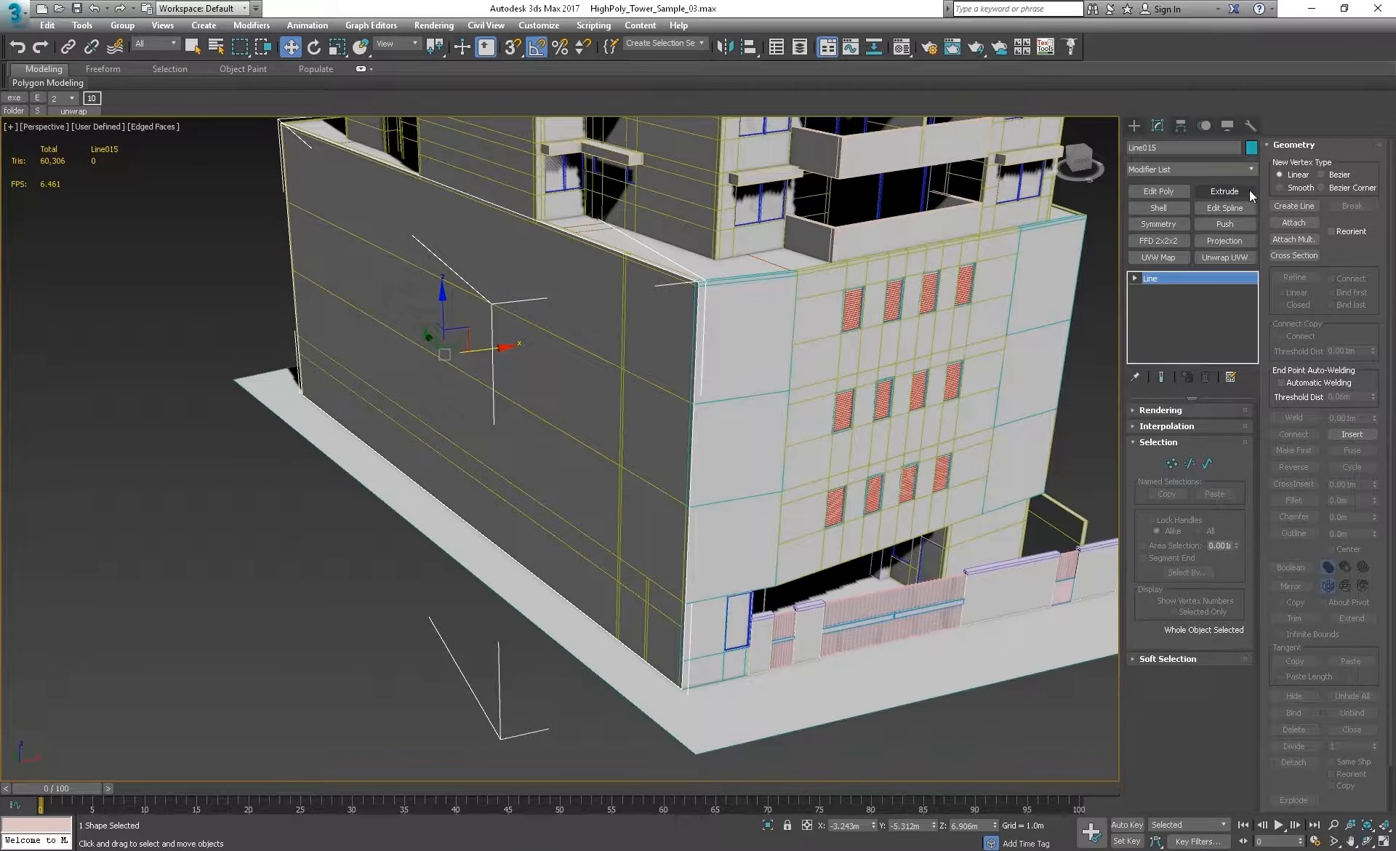
# Step: Apply an Extrude modifier to the closed line with an amount of about 1.765 m
pyautogui.click(1216, 194)
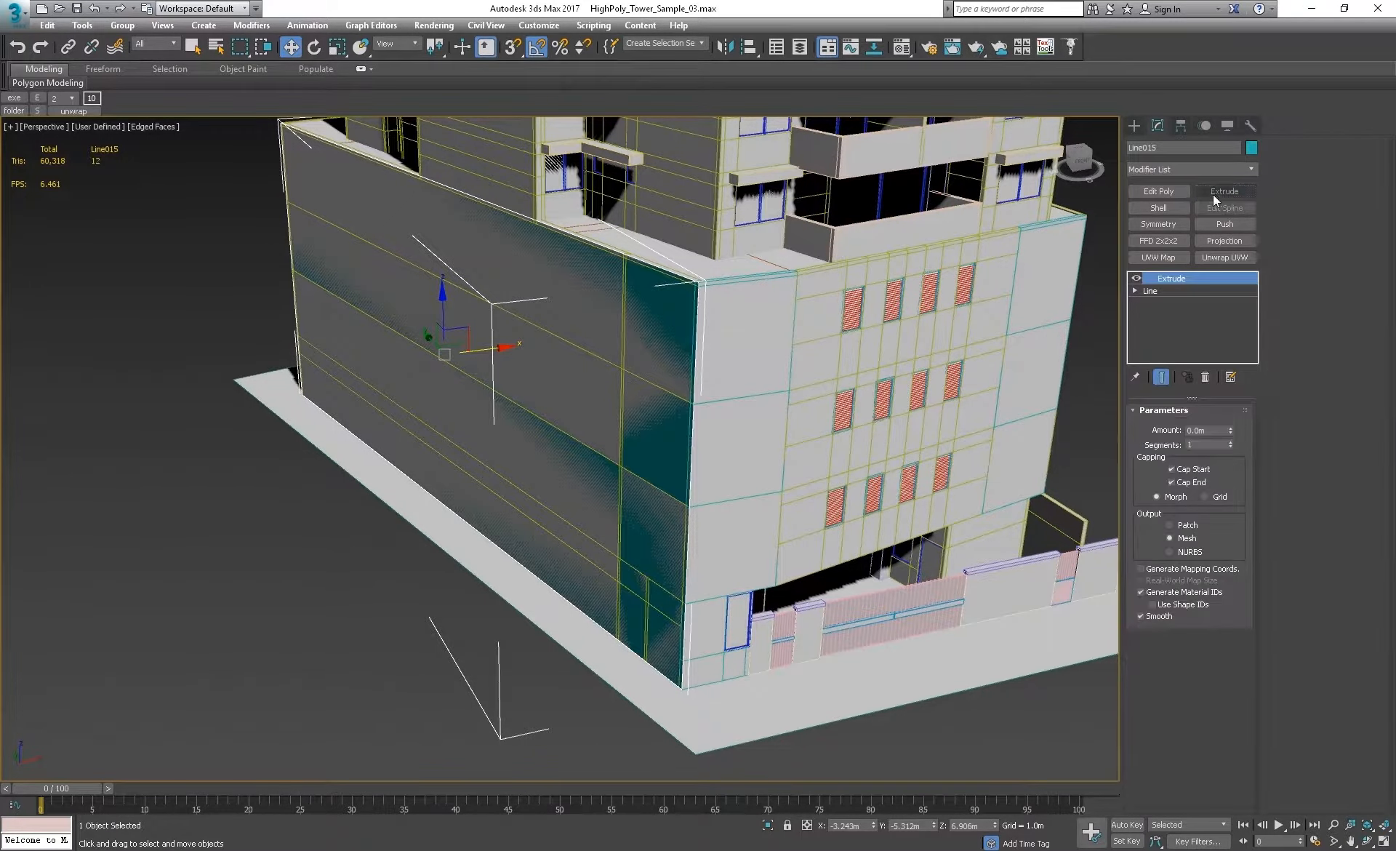
pyautogui.scroll(2, 783, 374)
pyautogui.keyDown('alt'); pyautogui.moveTo(893, 377); pyautogui.dragTo(762, 321, button='middle'); pyautogui.keyUp('alt')
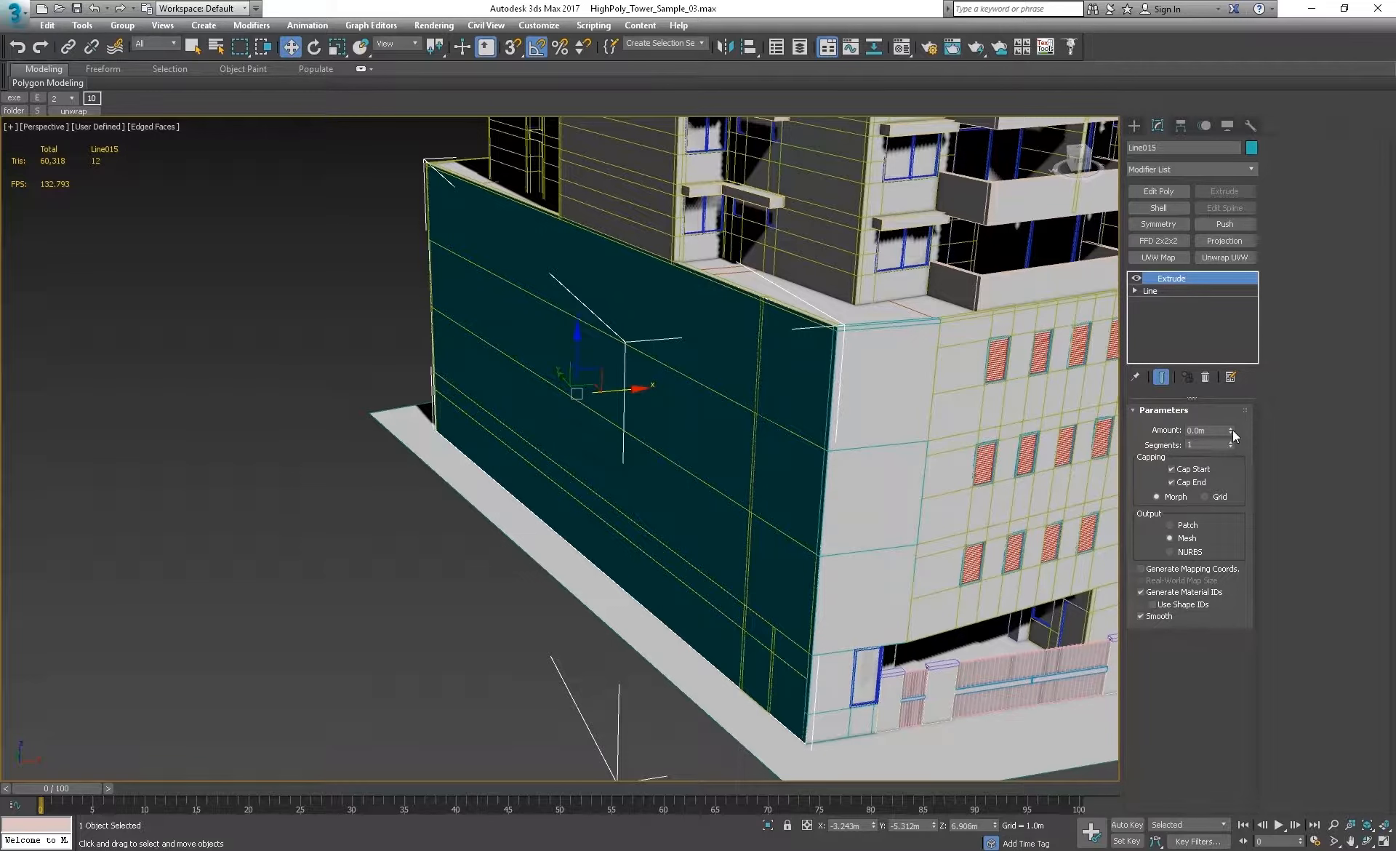
pyautogui.moveTo(1232, 430)
pyautogui.mouseDown()
pyautogui.moveTo(1233, 378)
pyautogui.moveTo(1232, 404)
pyautogui.mouseUp()
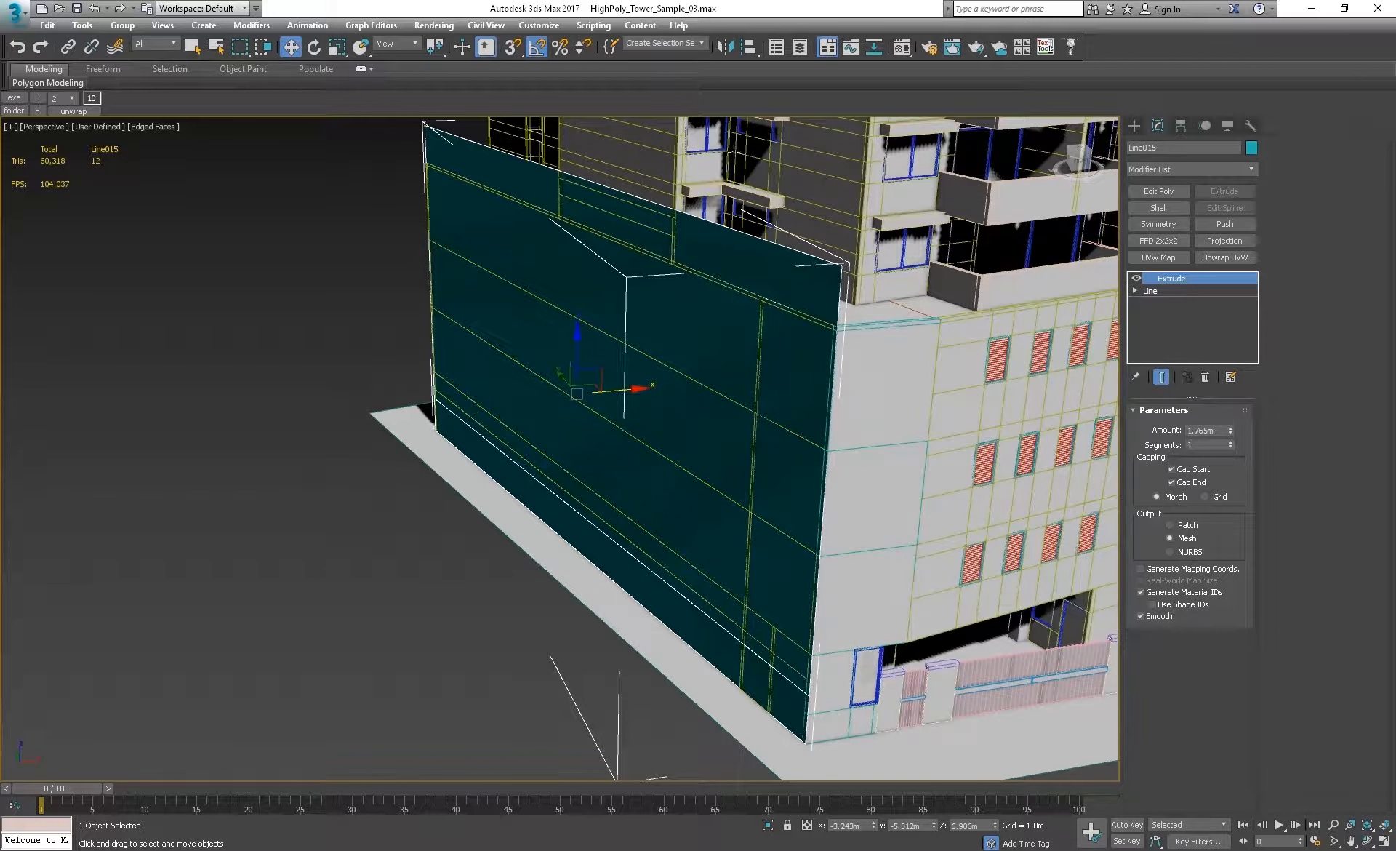
pyautogui.keyDown('alt'); pyautogui.moveTo(732, 371); pyautogui.dragTo(704, 393, button='middle'); pyautogui.keyUp('alt')
pyautogui.scroll(3, 705, 393)
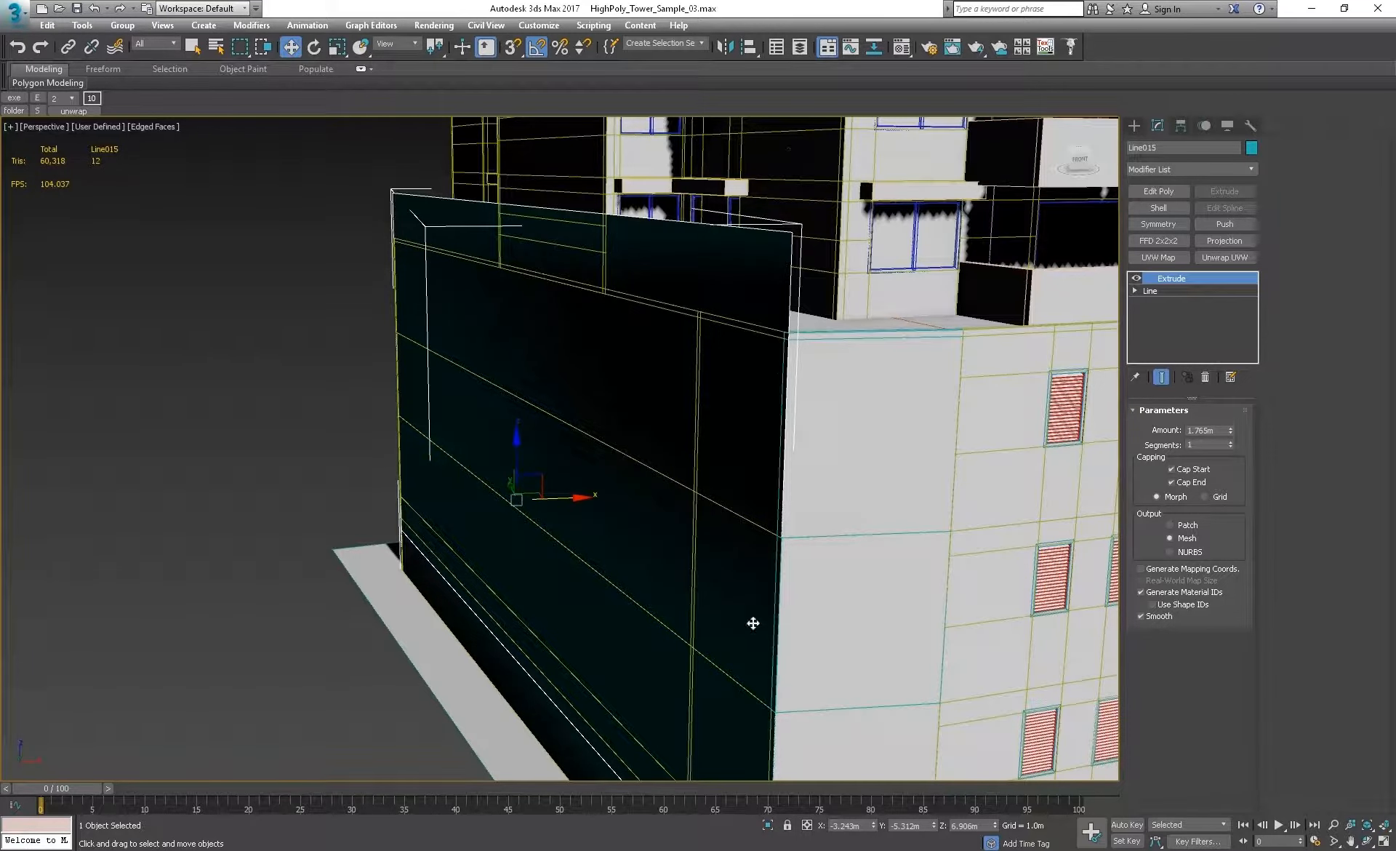
# Step: Isolate the extruded wall object and raise its Extrude amount to 2.72 m
pyautogui.click(767, 827)
pyautogui.keyDown('alt'); pyautogui.moveTo(701, 551); pyautogui.dragTo(804, 524, button='middle'); pyautogui.keyUp('alt')
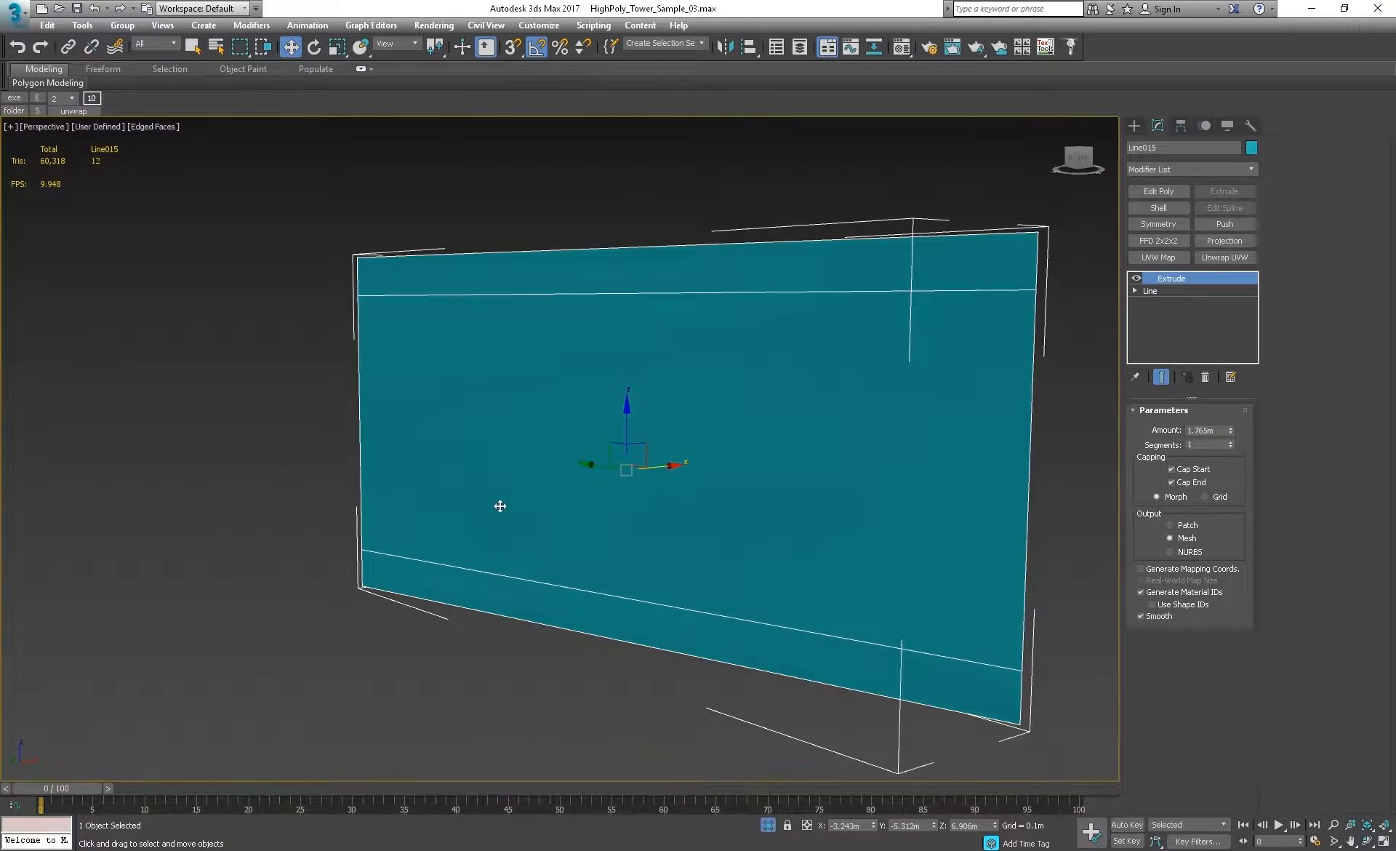
pyautogui.keyDown('alt'); pyautogui.moveTo(689, 443); pyautogui.dragTo(657, 449, button='middle'); pyautogui.keyUp('alt')
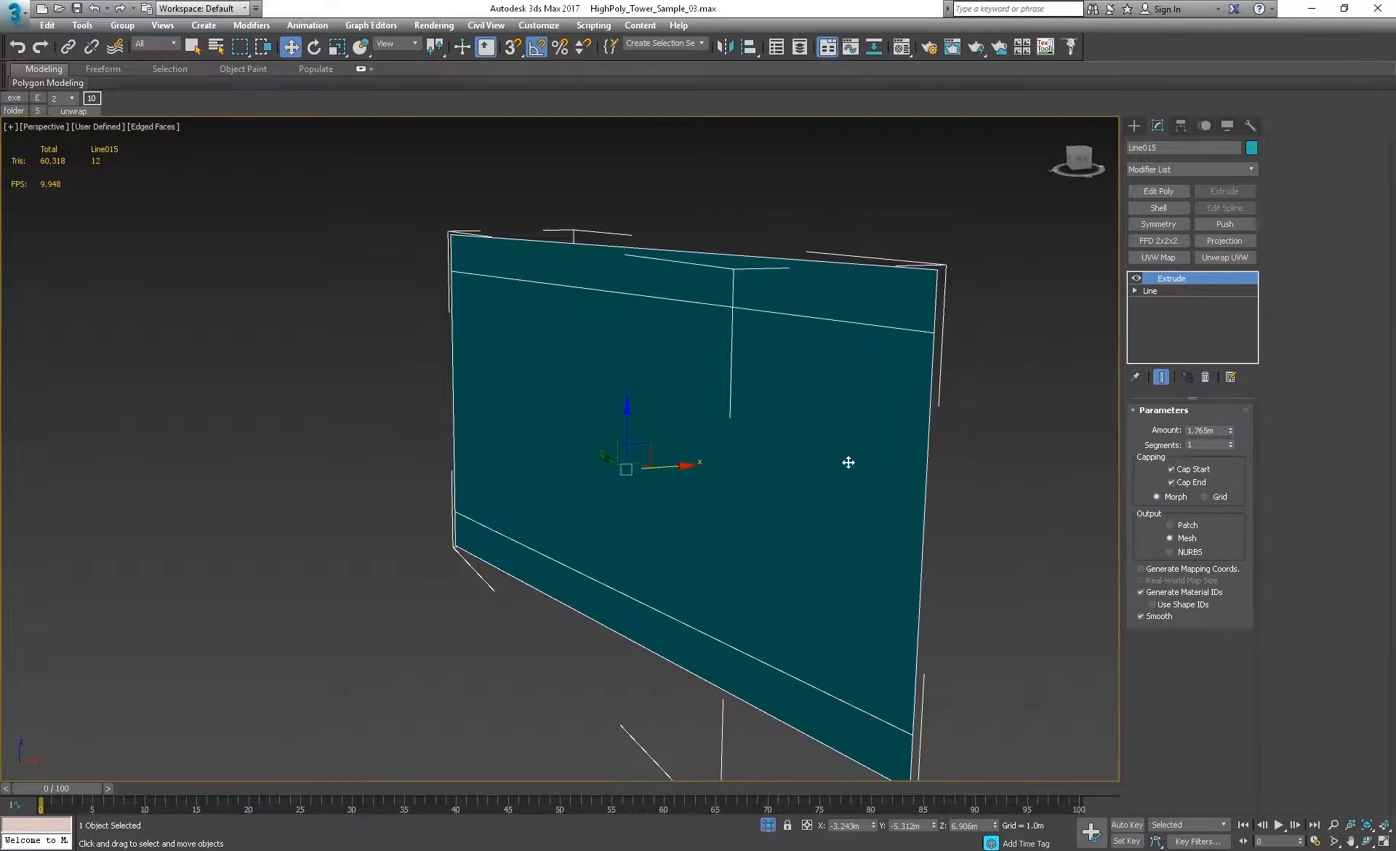
pyautogui.moveTo(1230, 430); pyautogui.dragTo(1245, 292)
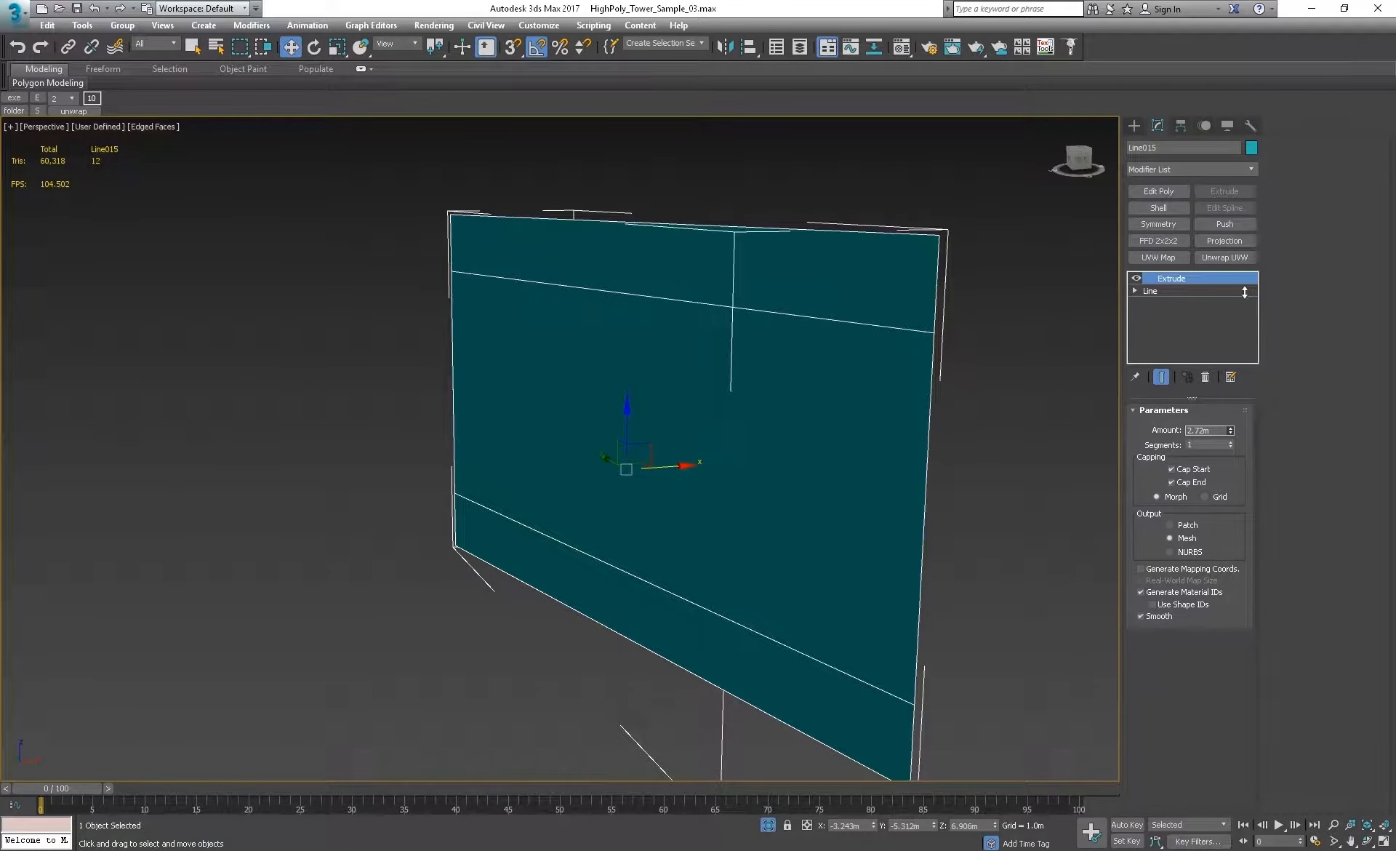
# Step: Convert the extruded wall object to an Editable Poly
pyautogui.rightClick(905, 260)
pyautogui.moveTo(964, 411)
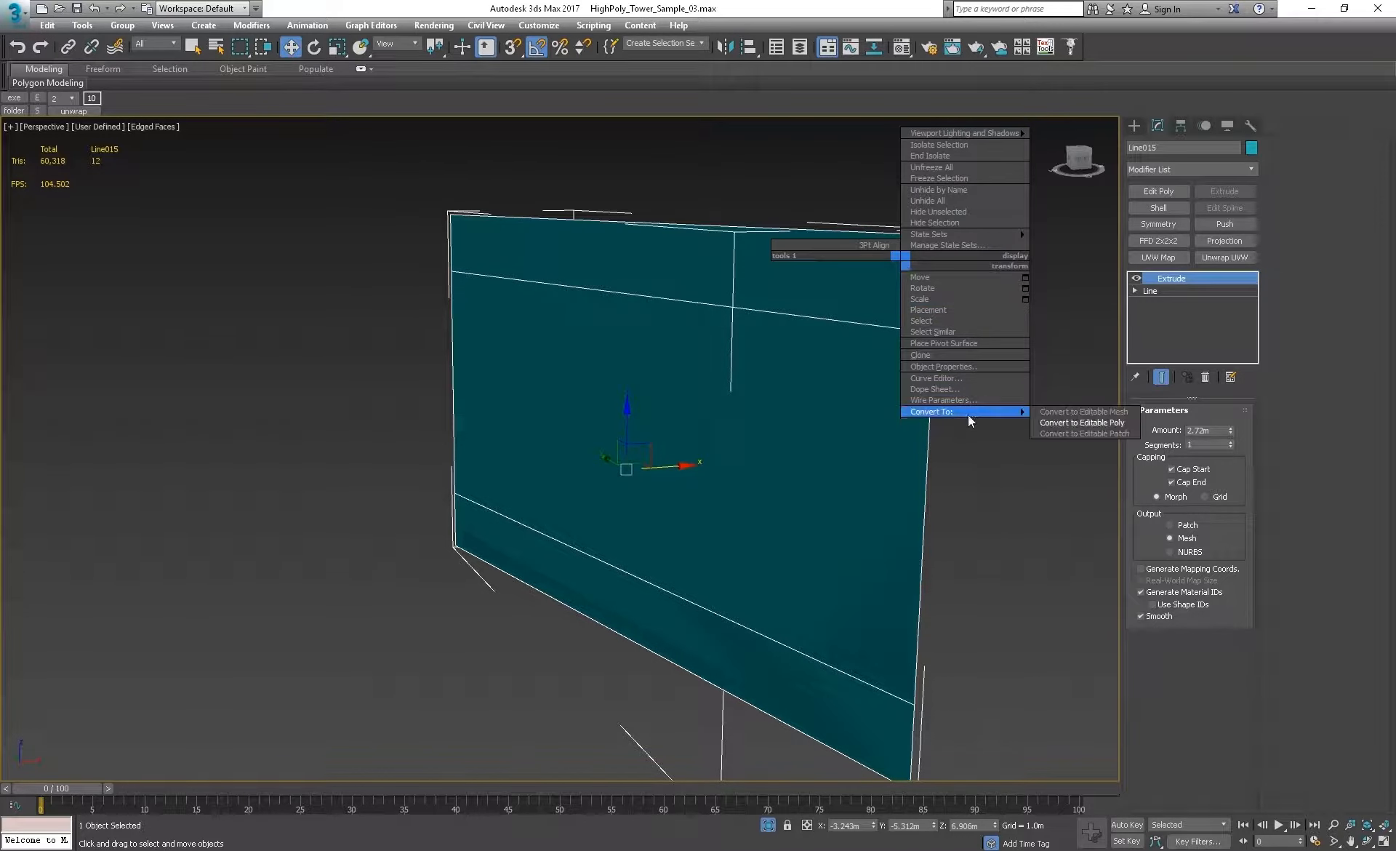
pyautogui.click(1076, 422)
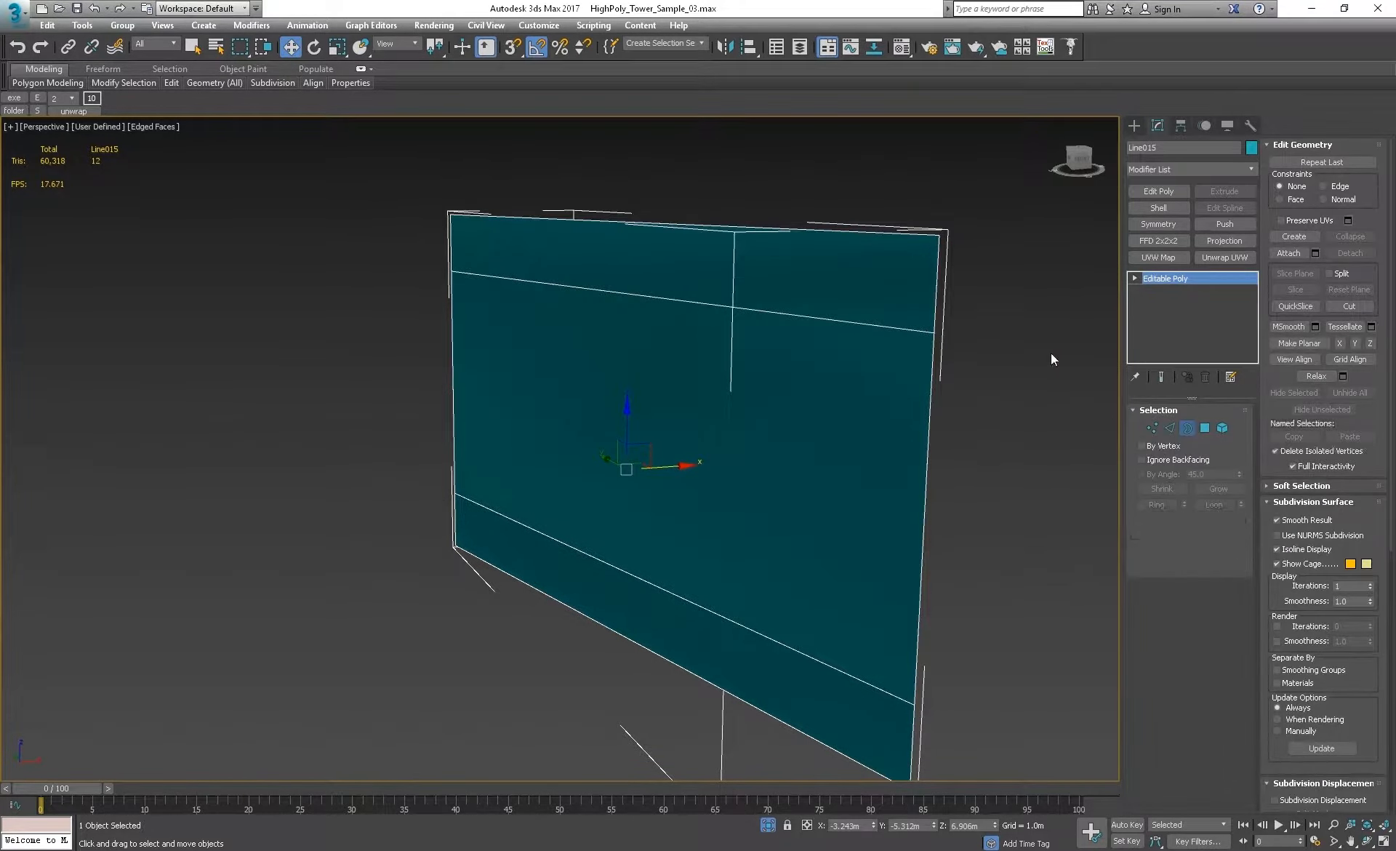
# Step: Delete the two large side polygons of the wall box, leaving its narrow rim faces
pyautogui.press('3')
pyautogui.moveTo(672, 177); pyautogui.dragTo(804, 256)
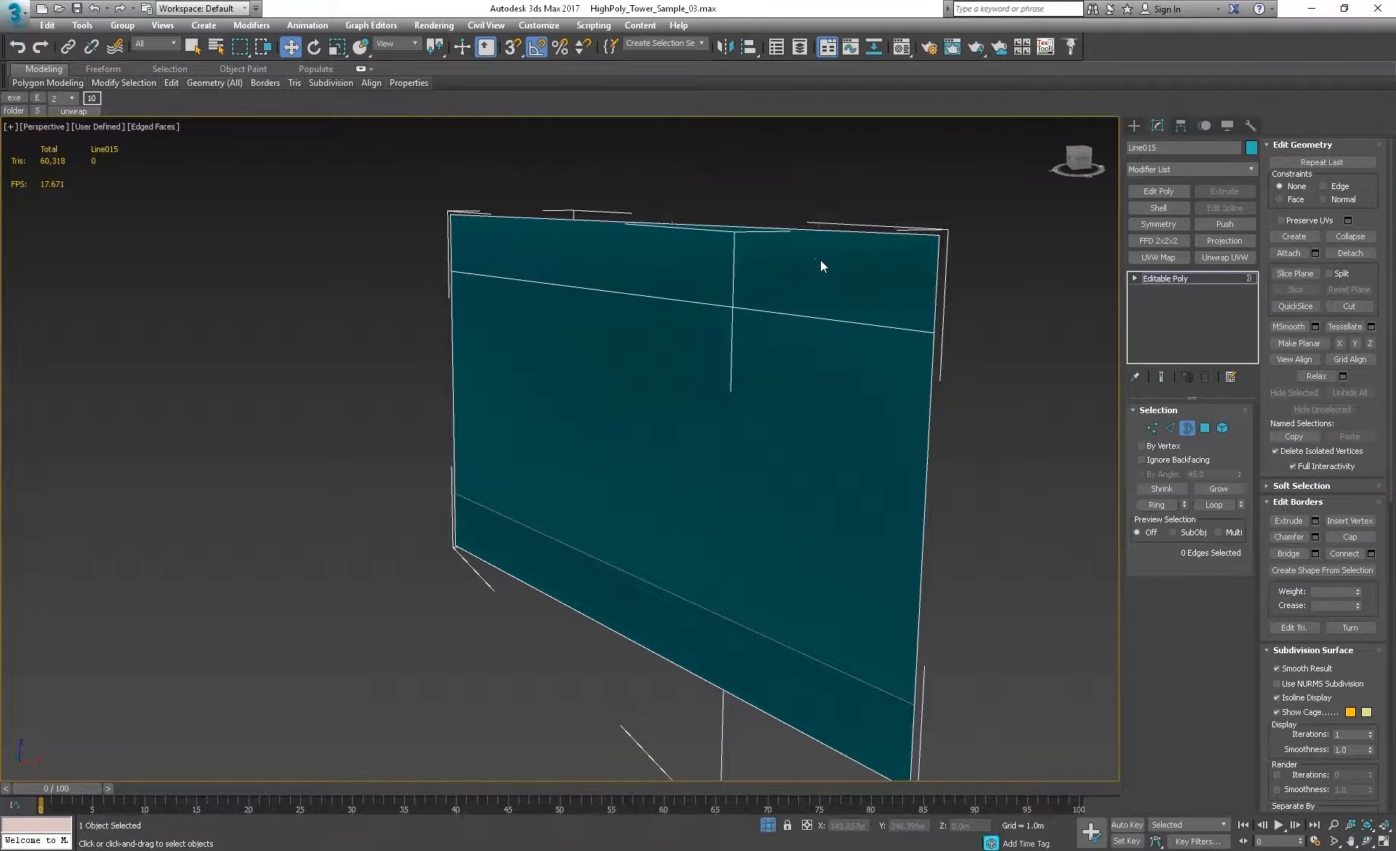
pyautogui.click(796, 412)
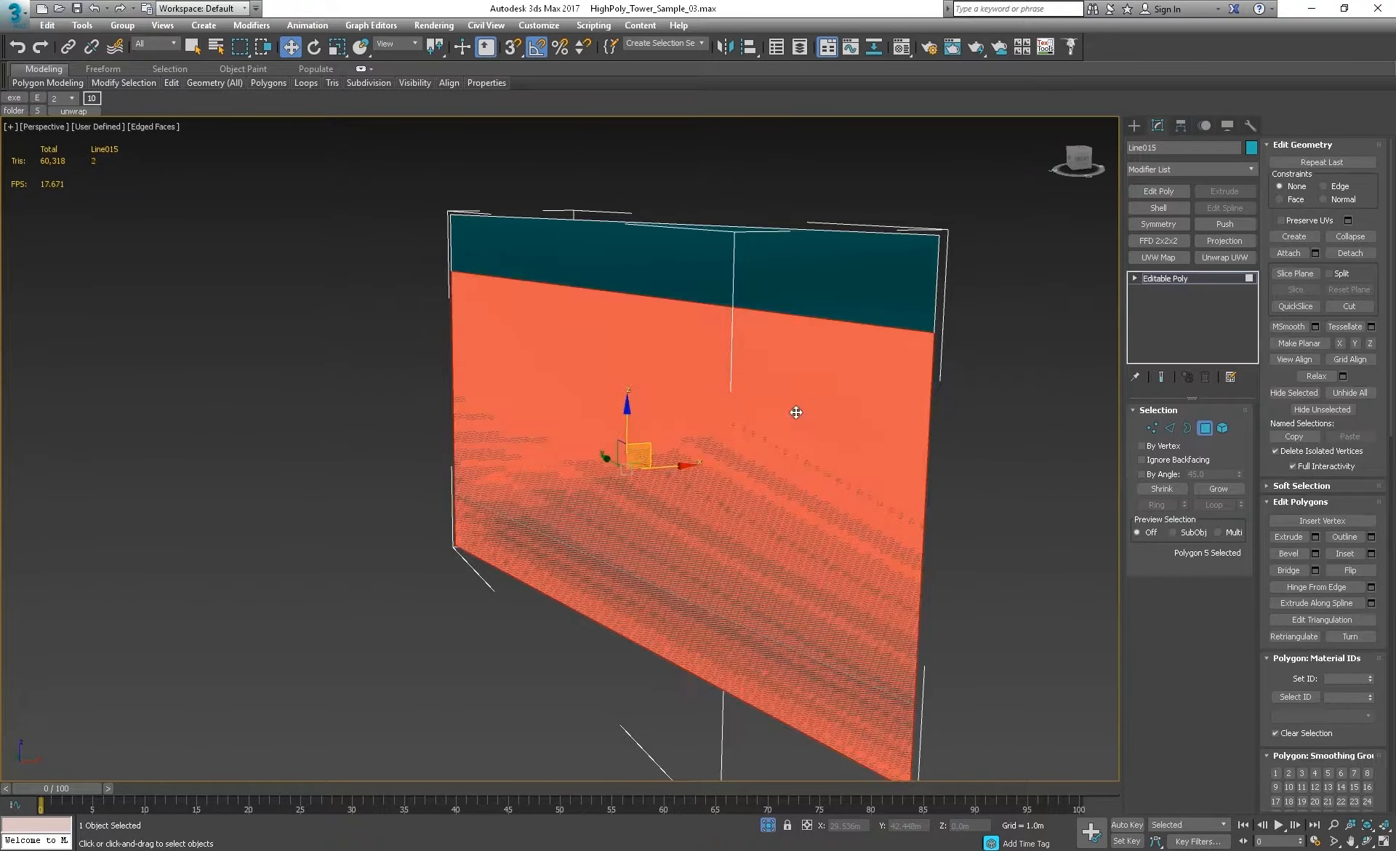
pyautogui.press('Delete')
pyautogui.click(796, 412)
pyautogui.press('Delete')
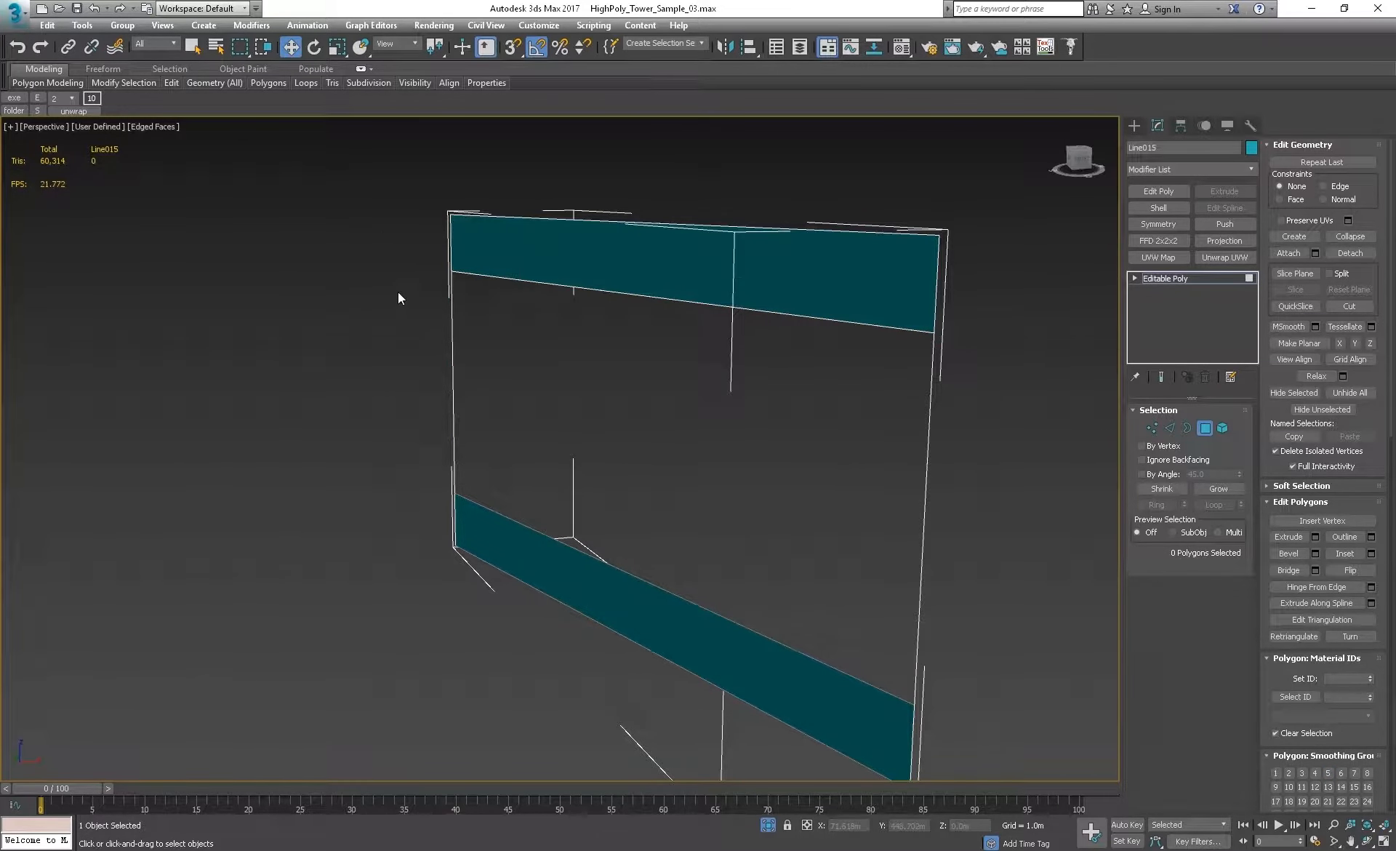
# Step: Move one open border of the wall box well away from the other, and cap the border left in place
pyautogui.click(1187, 428)
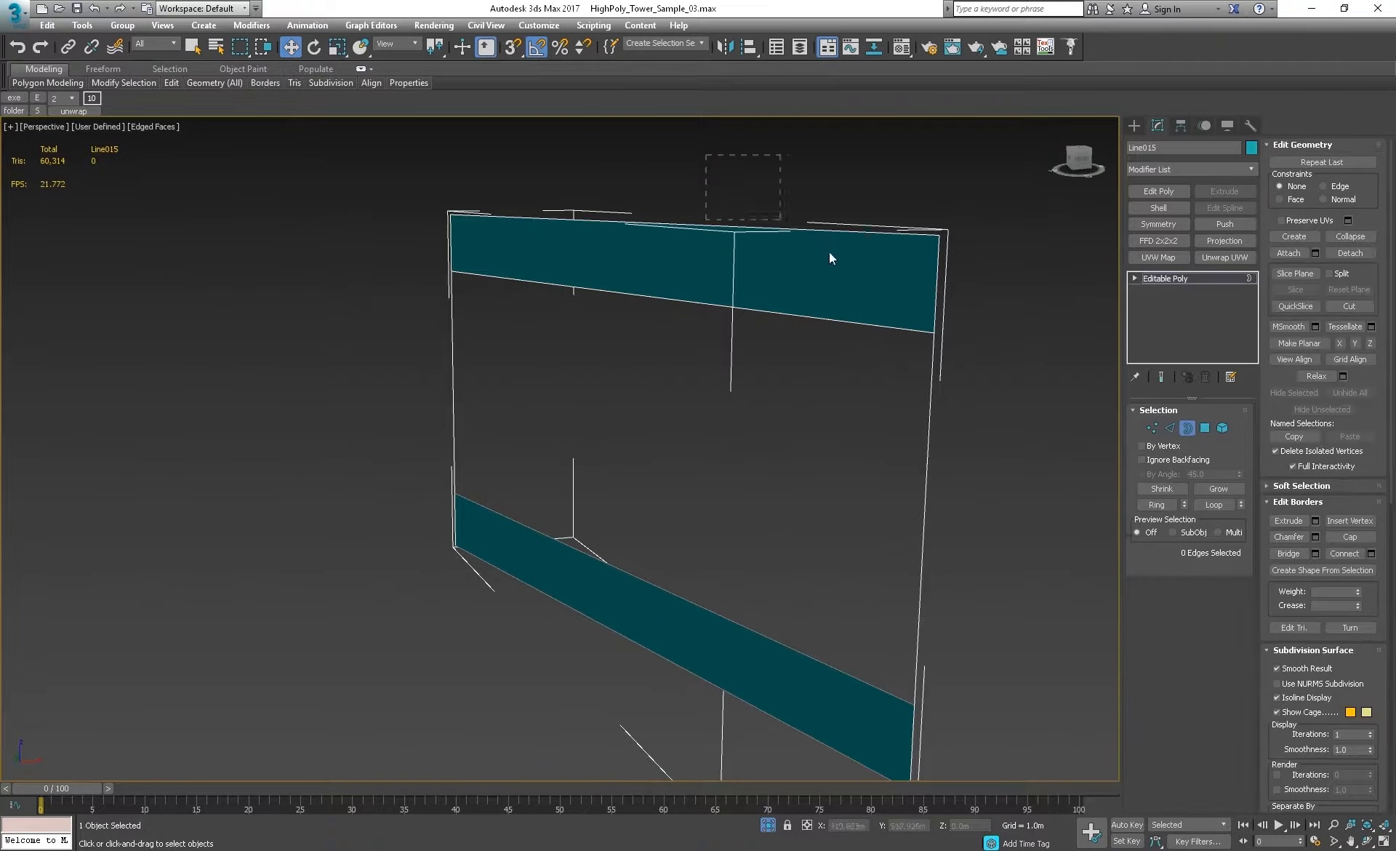
pyautogui.moveTo(857, 265); pyautogui.dragTo(840, 260)
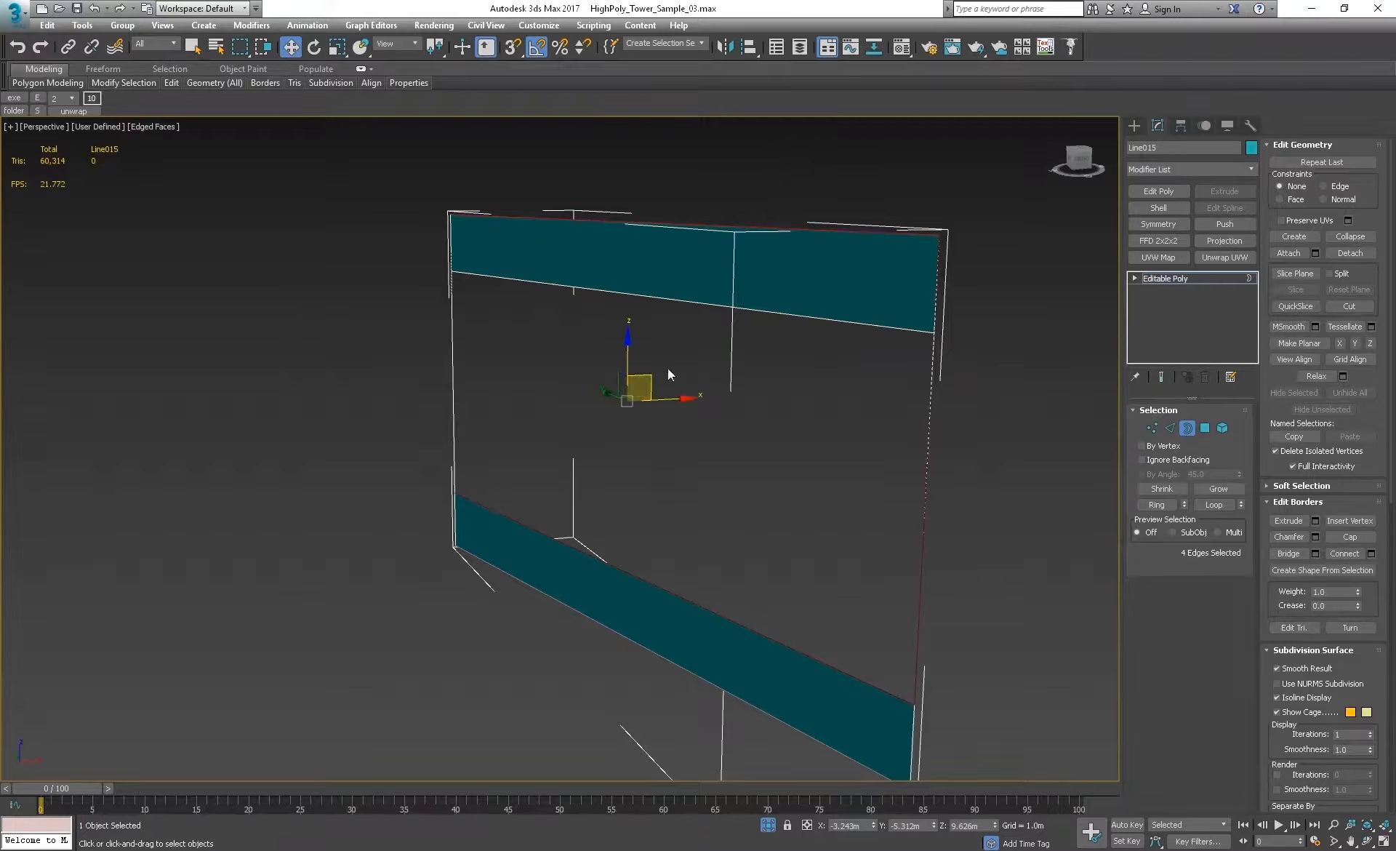
pyautogui.keyDown('shift'); pyautogui.moveTo(655, 378); pyautogui.dragTo(370, 385); pyautogui.keyUp('shift')
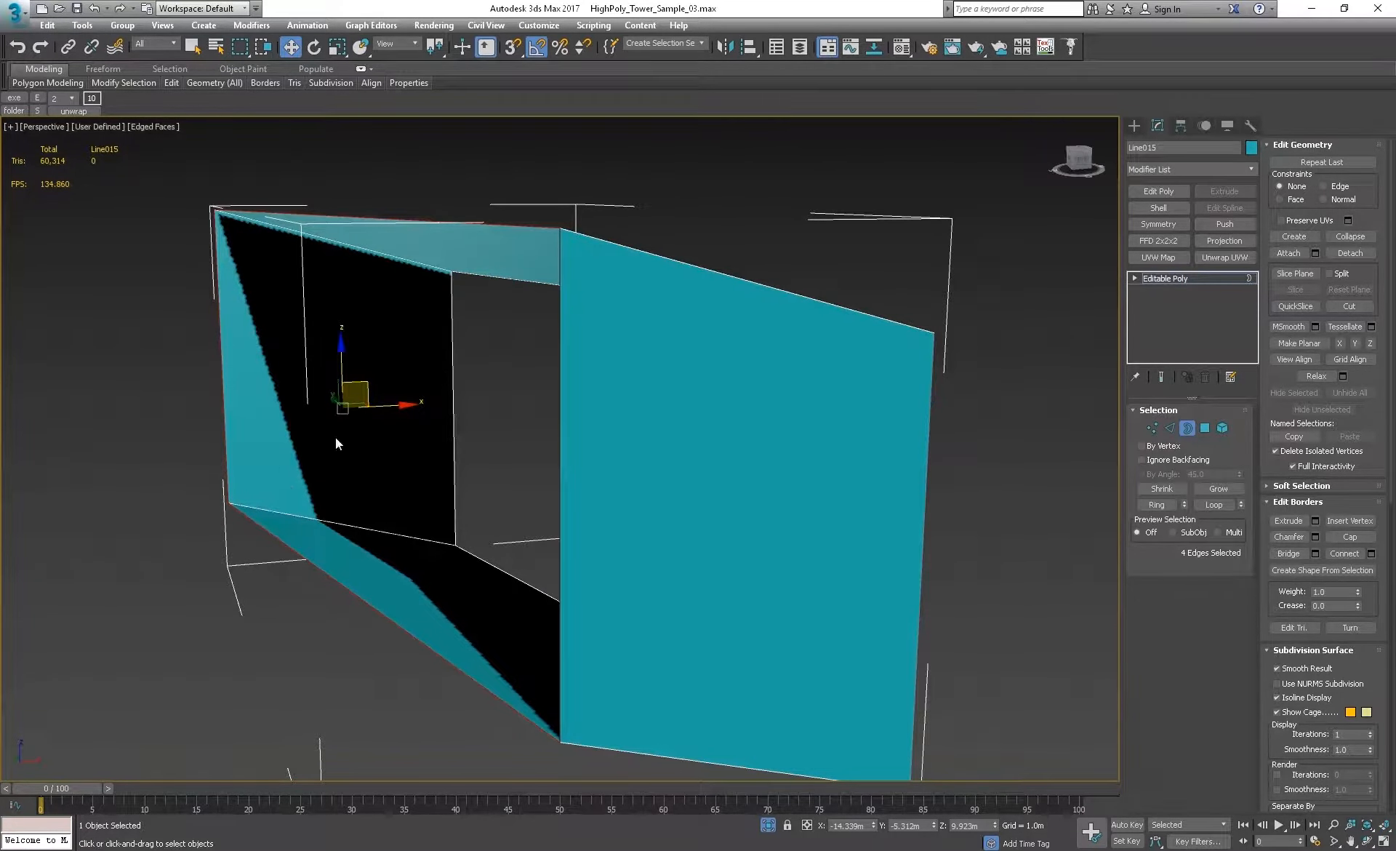
pyautogui.moveTo(421, 363); pyautogui.dragTo(421, 364)
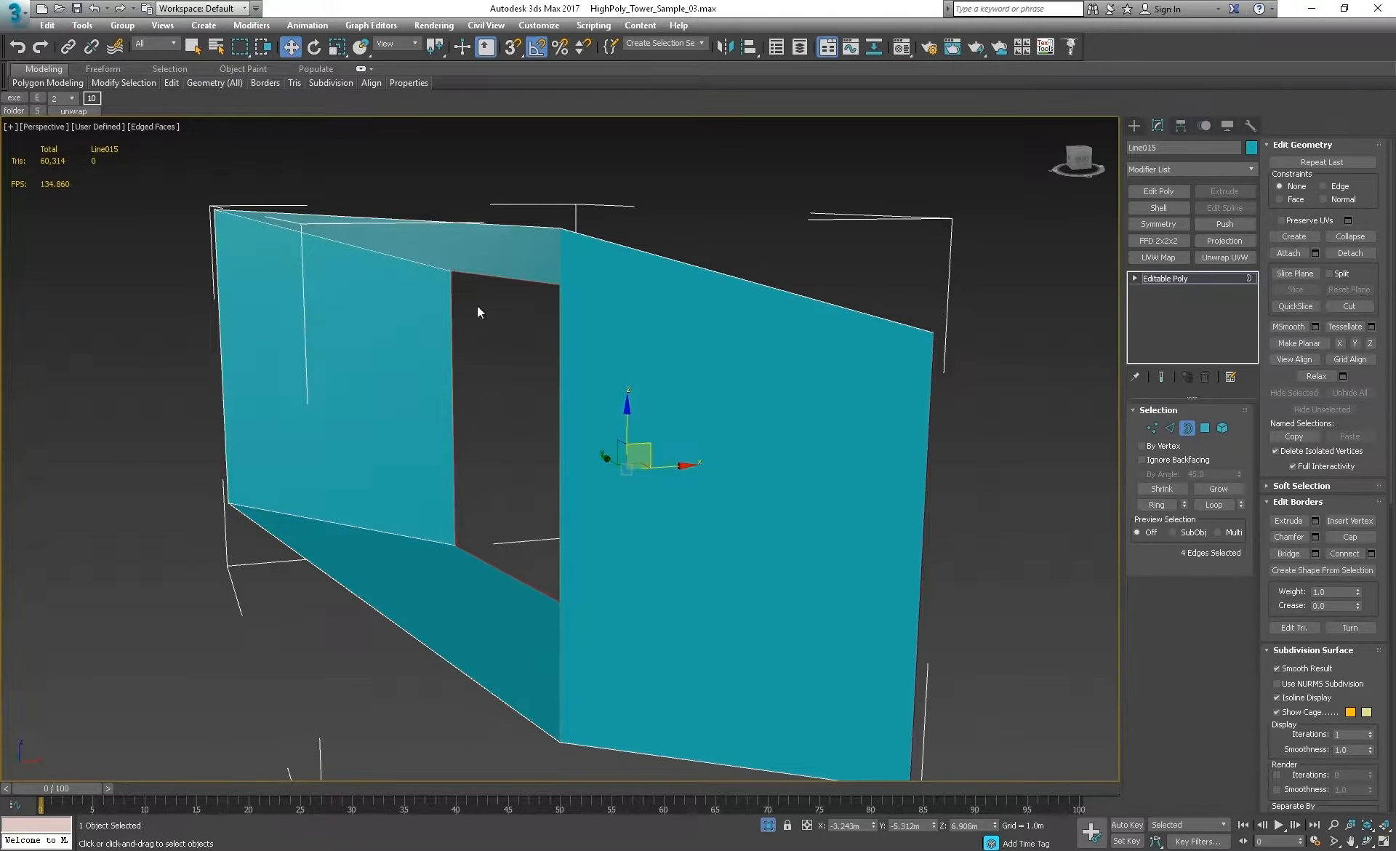
pyautogui.click(1349, 536)
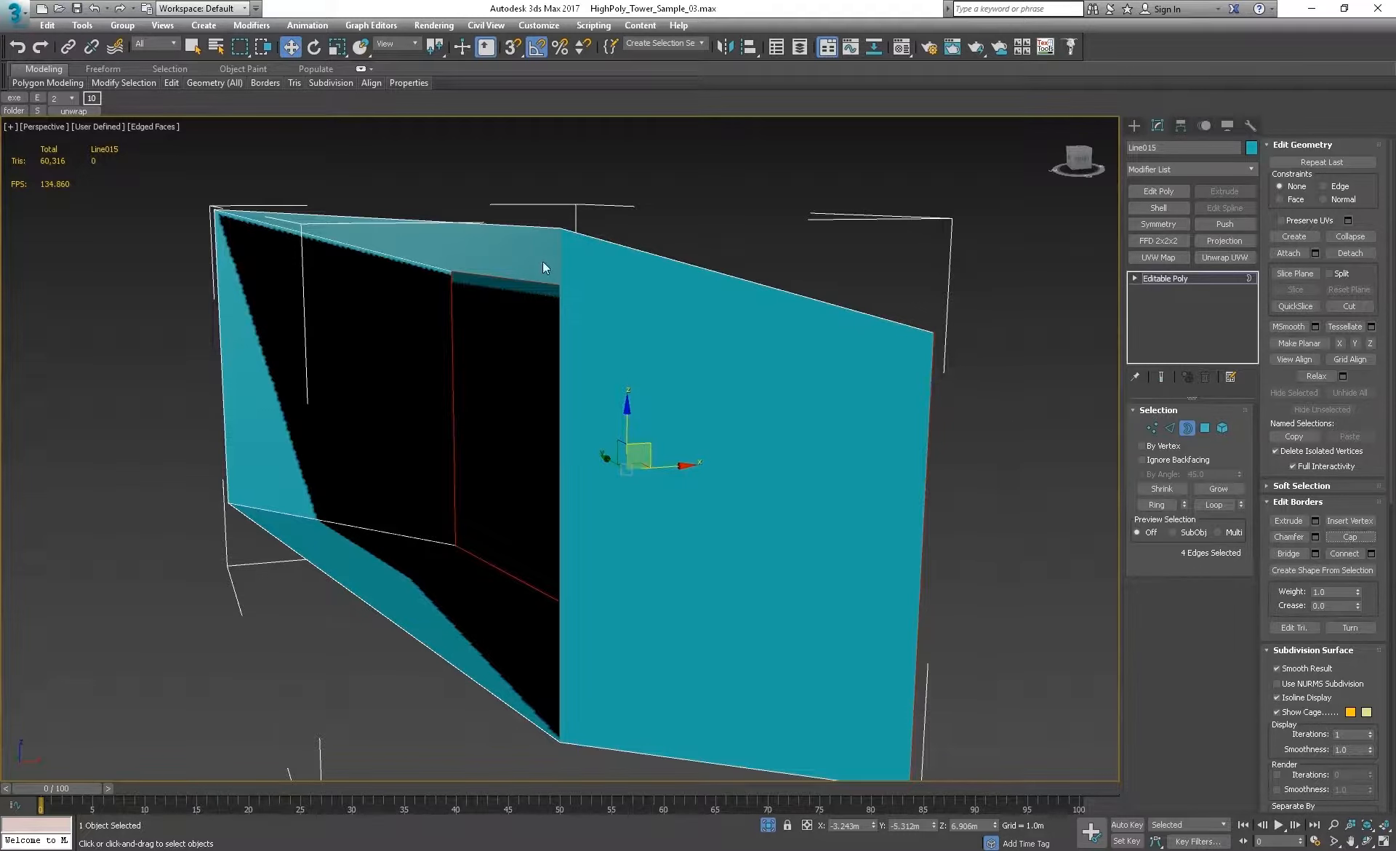
# Step: Delete the rim polygons attached to the displaced border, keeping only the capped wall face, and return to object level
pyautogui.click(480, 227)
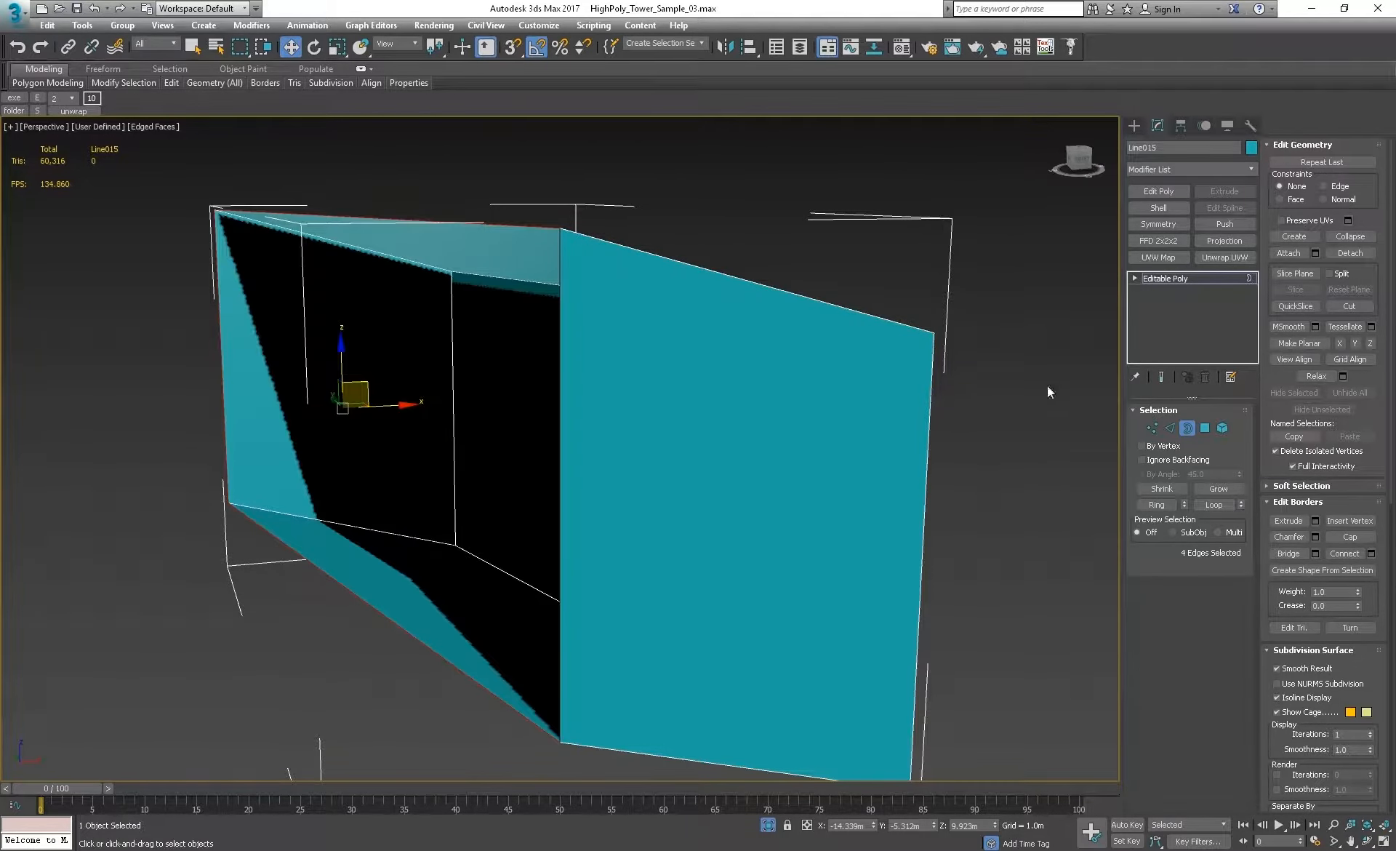
pyautogui.click(1209, 430)
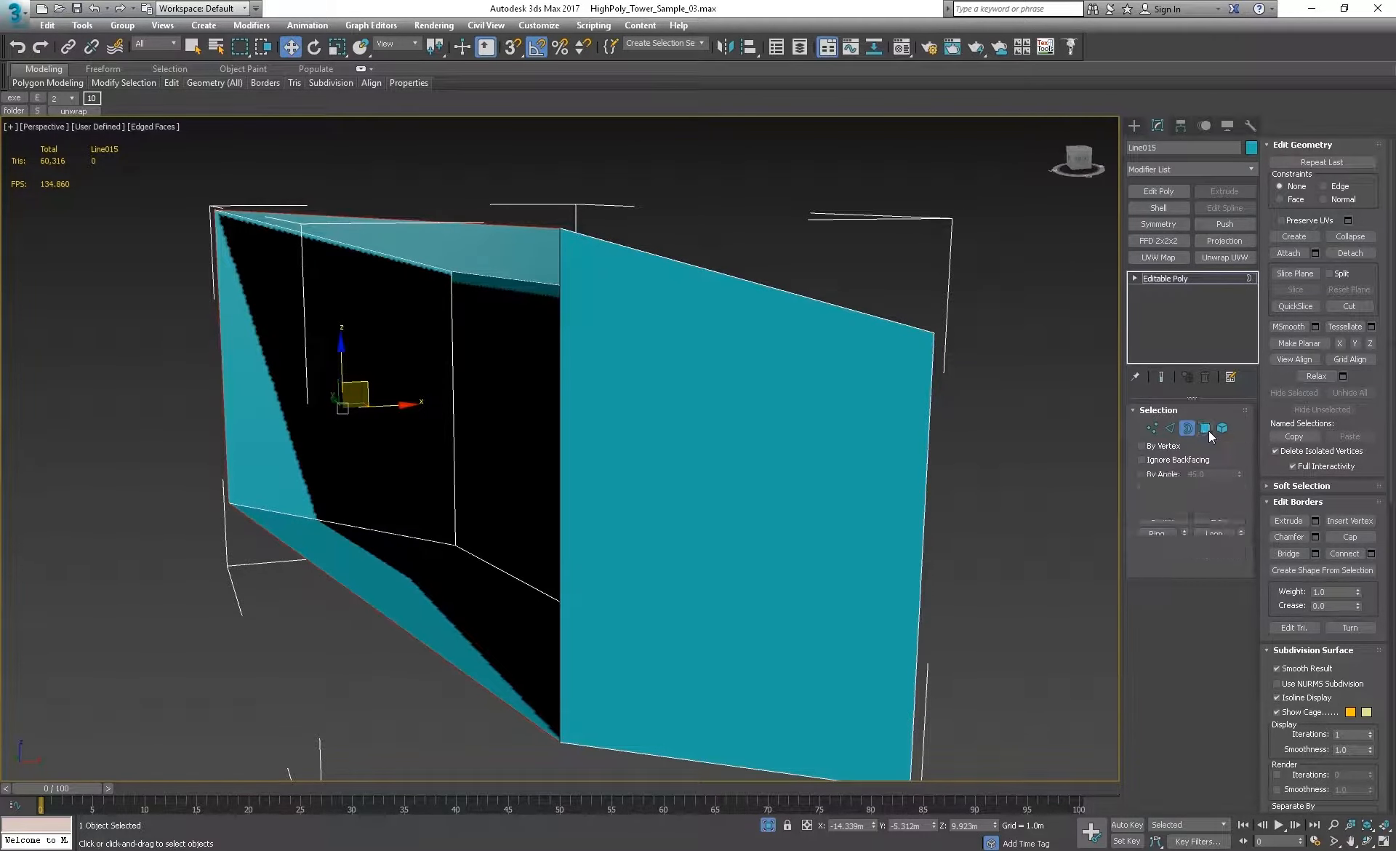
pyautogui.press('Delete')
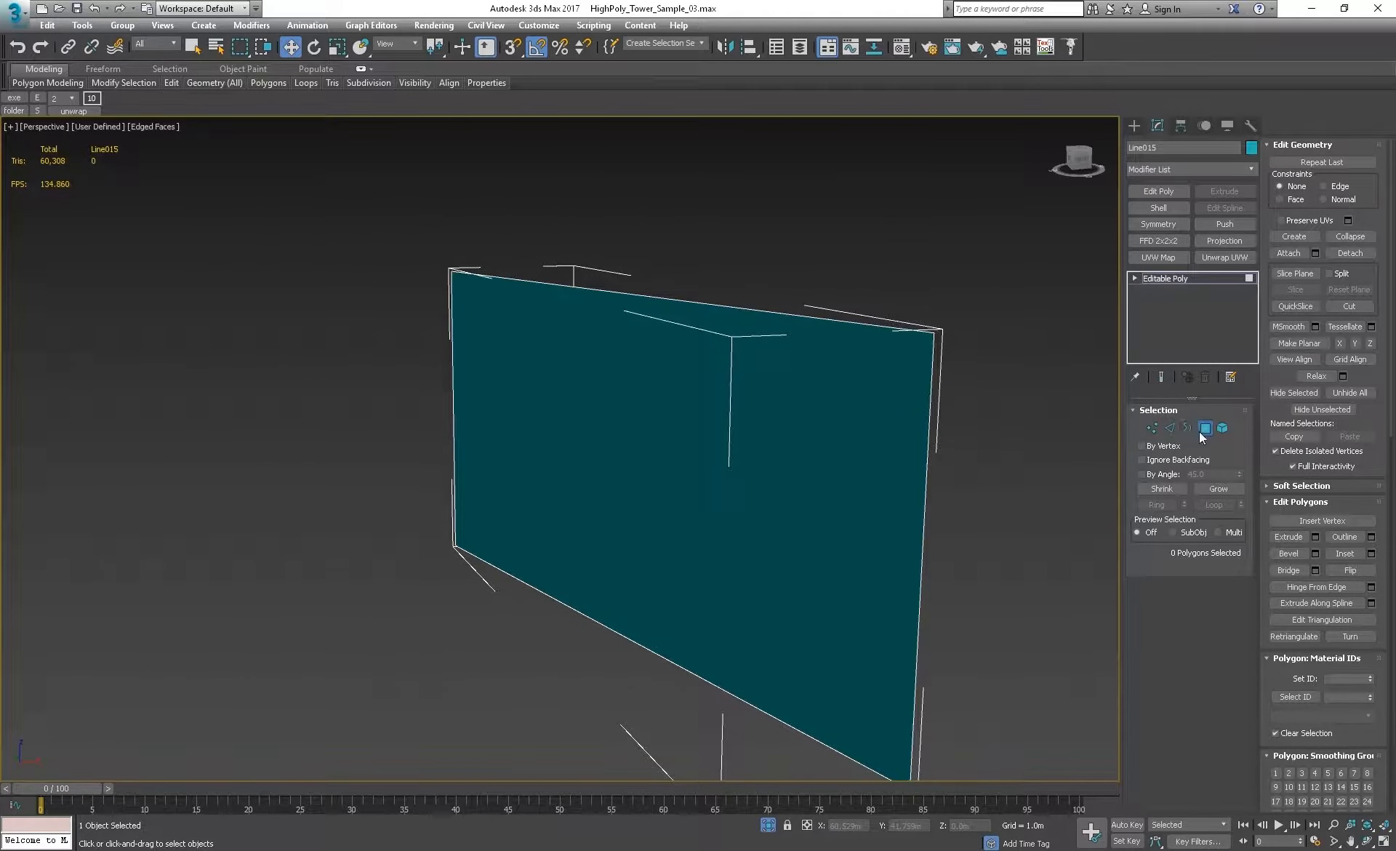
pyautogui.click(823, 459)
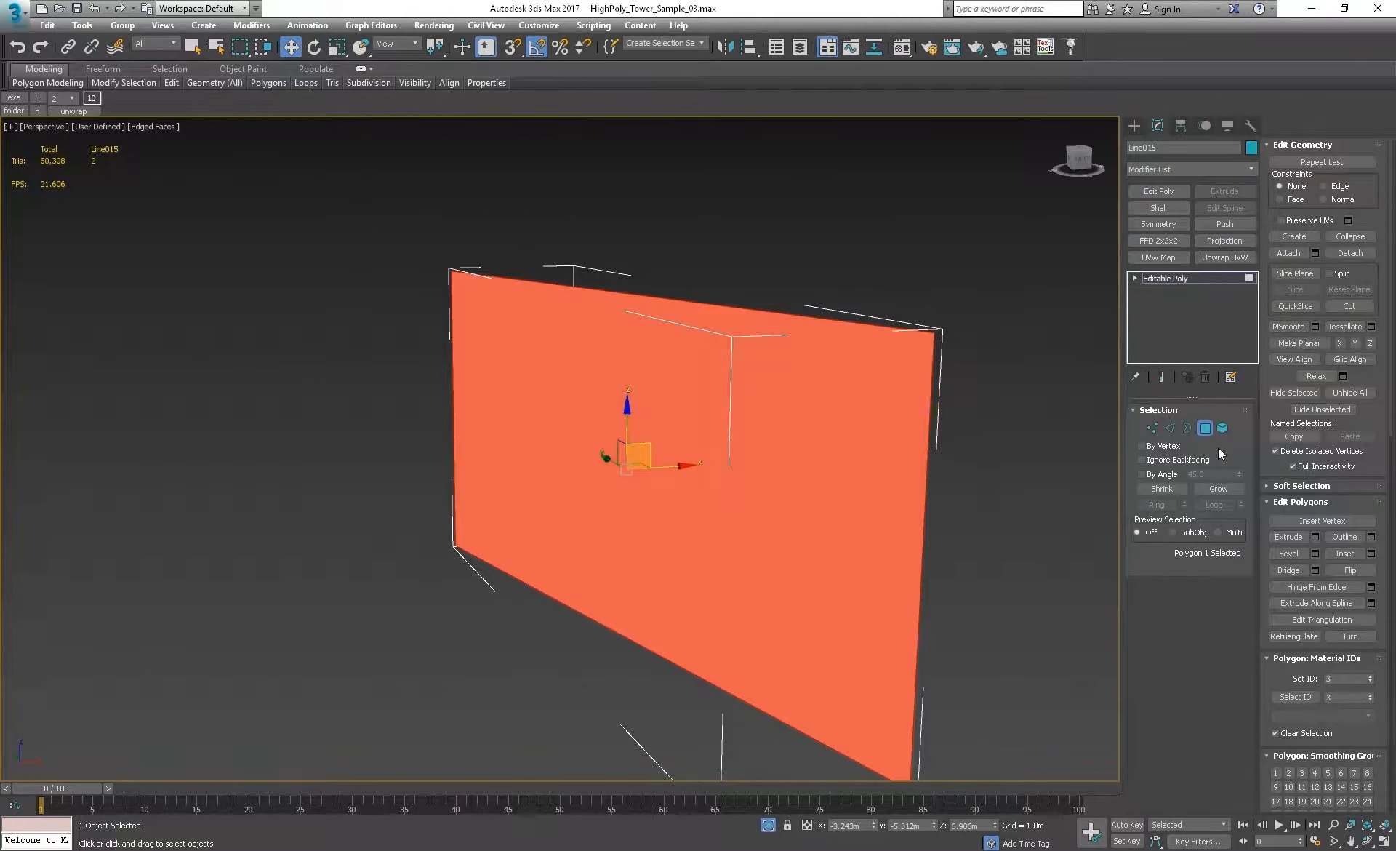
pyautogui.click(1203, 432)
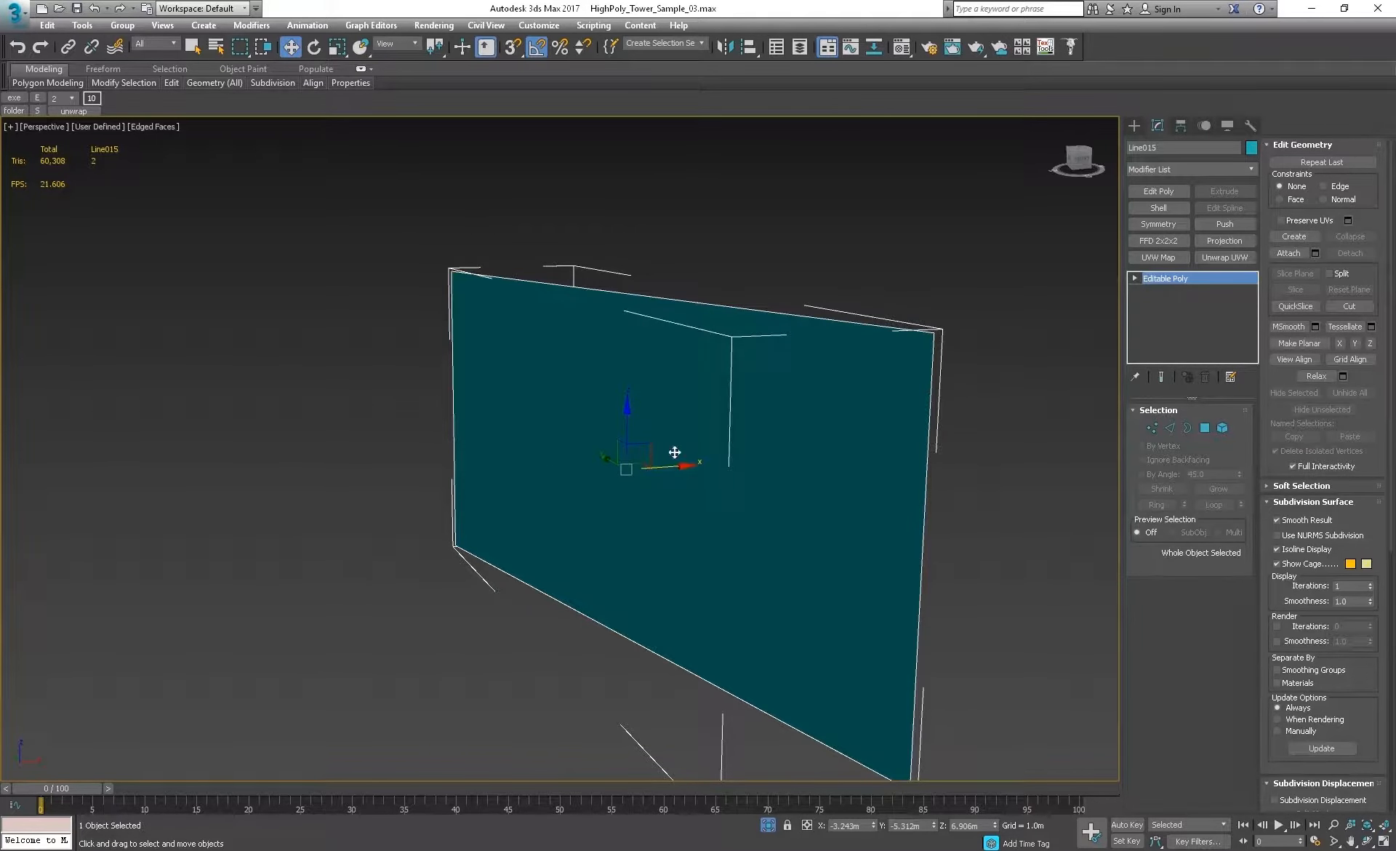
# Step: End isolation and extend the wall face's front vertical edge with a copy along the narrow front facade section
pyautogui.click(768, 824)
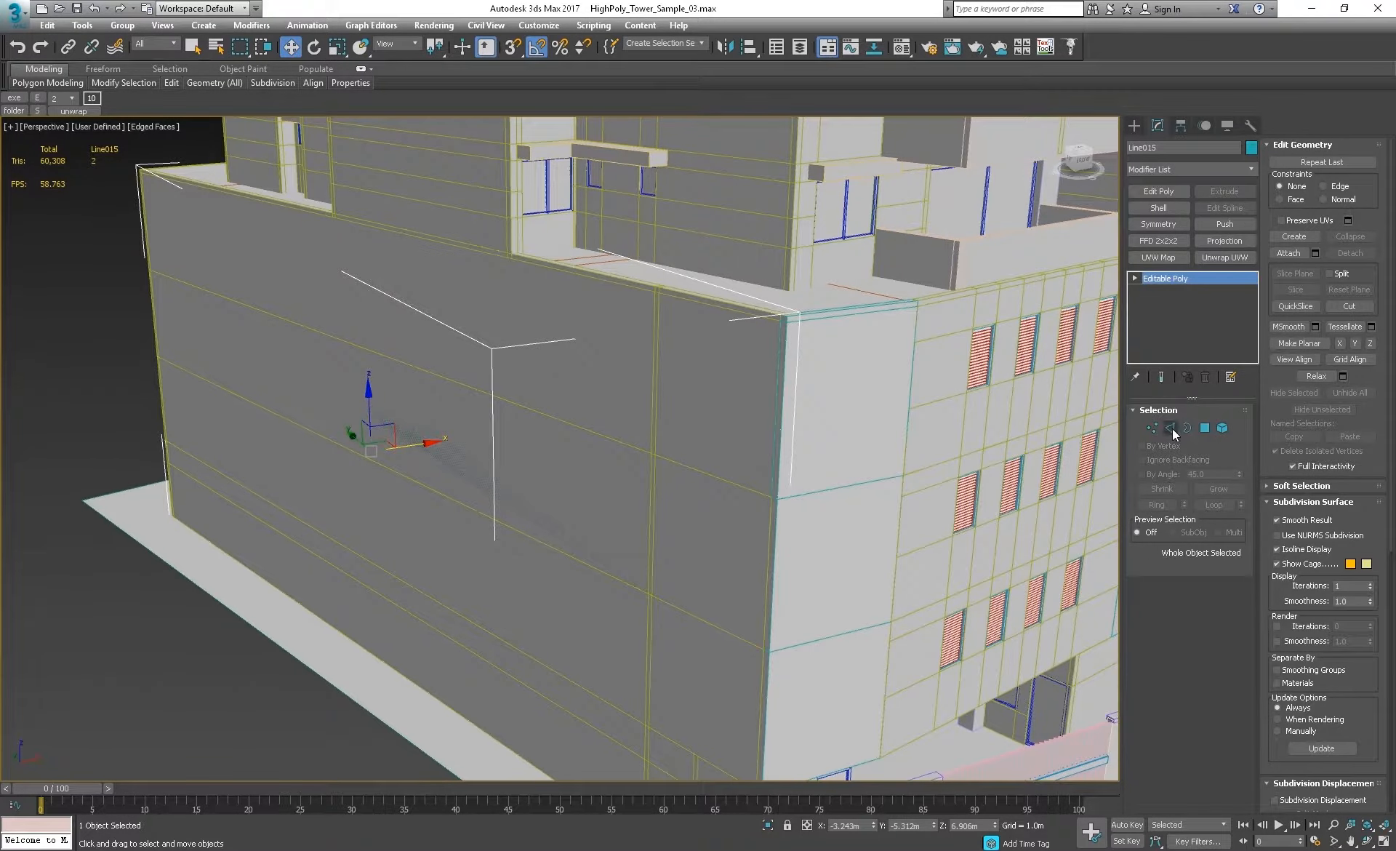
pyautogui.click(1171, 429)
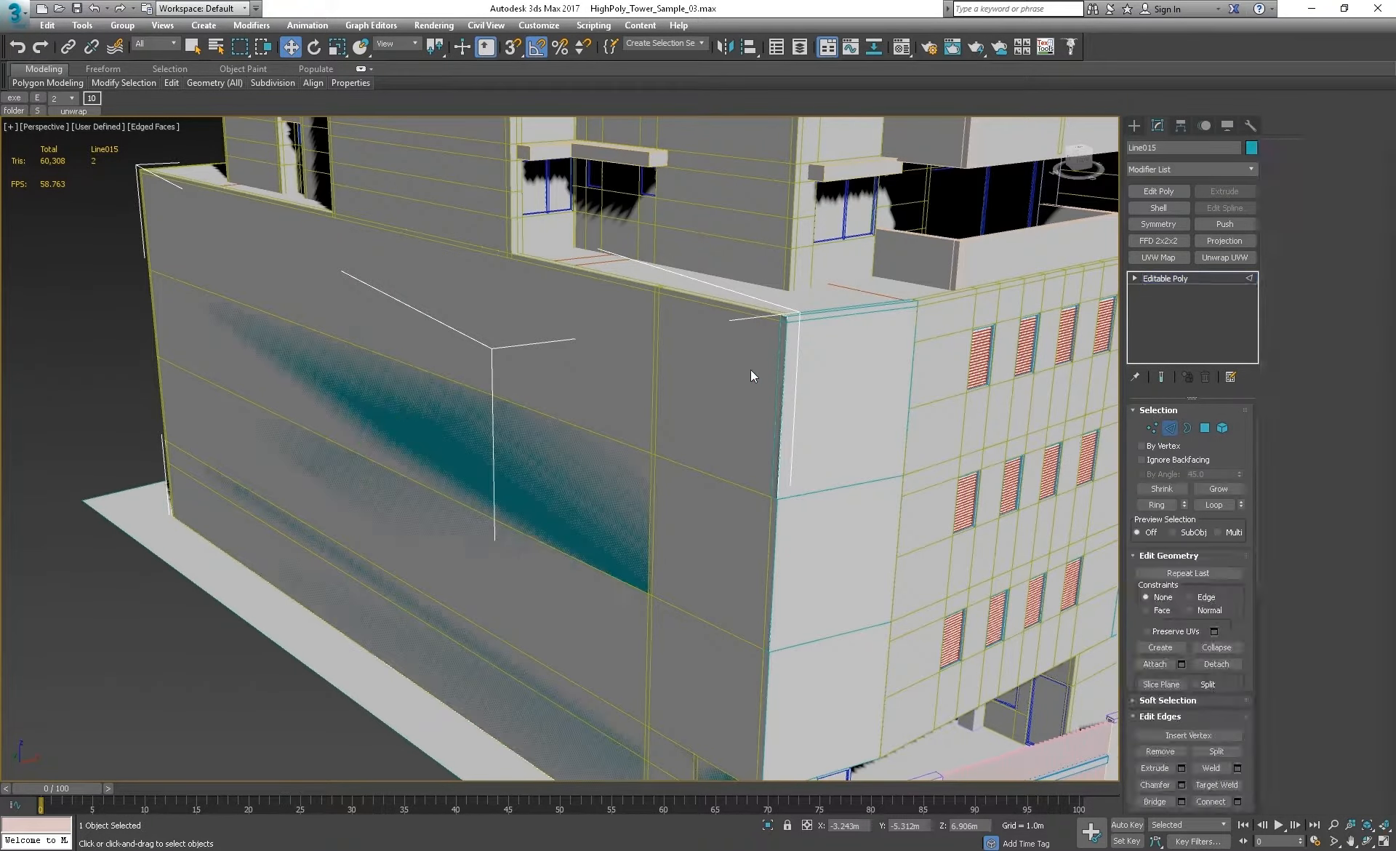
pyautogui.click(780, 393)
pyautogui.keyDown('alt'); pyautogui.moveTo(875, 447); pyautogui.dragTo(840, 506, button='middle'); pyautogui.keyUp('alt')
pyautogui.moveTo(841, 506); pyautogui.dragTo(604, 468, button='middle')
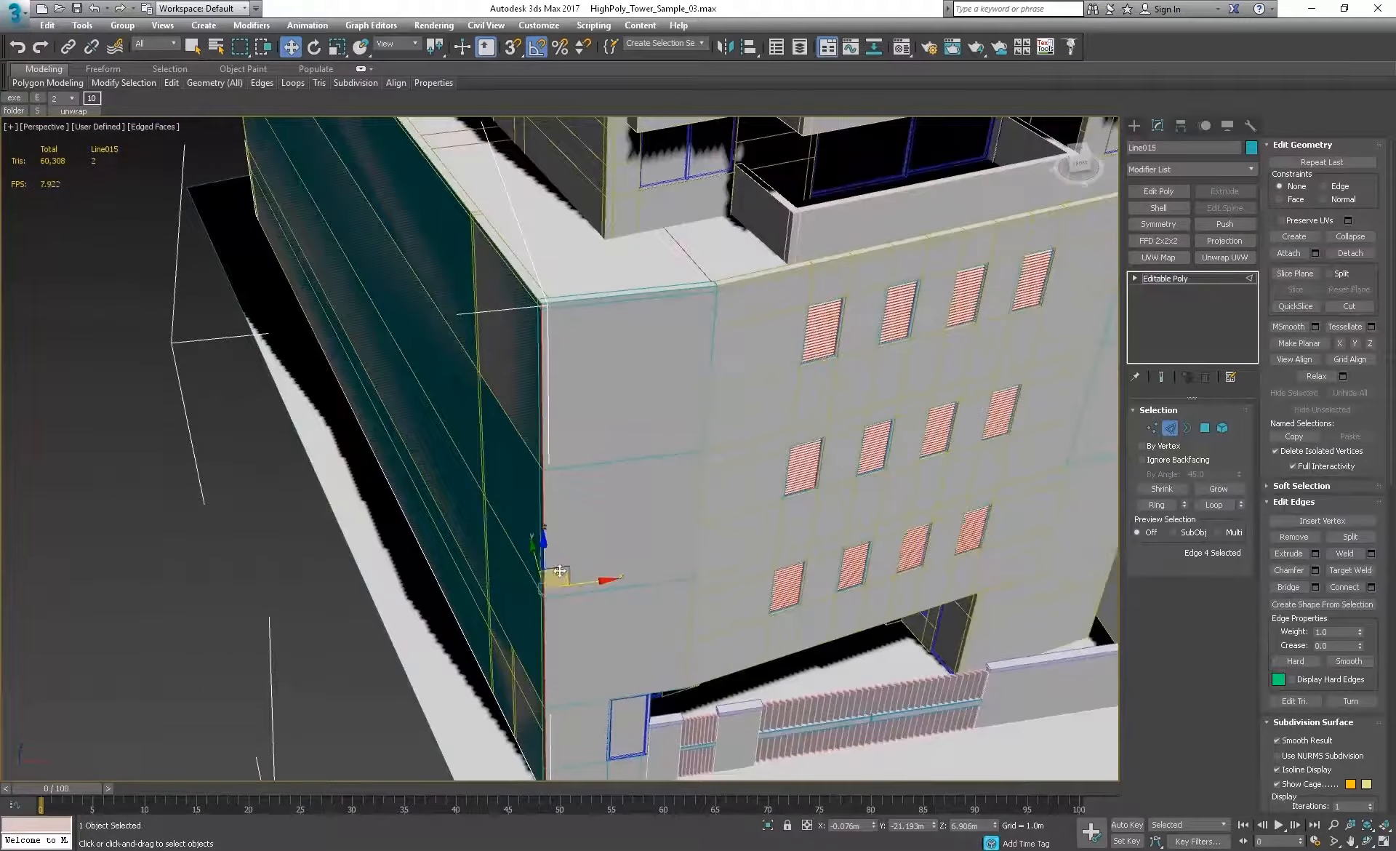
pyautogui.keyDown('shift'); pyautogui.moveTo(561, 574); pyautogui.dragTo(702, 586); pyautogui.keyUp('shift')
# Step: Turn on snapping and align the copied edge with the vertical corner where the windowed facade begins
pyautogui.keyDown('alt'); pyautogui.moveTo(757, 443); pyautogui.dragTo(692, 498, button='middle'); pyautogui.keyUp('alt')
pyautogui.scroll(3, 692, 498)
pyautogui.press('s')
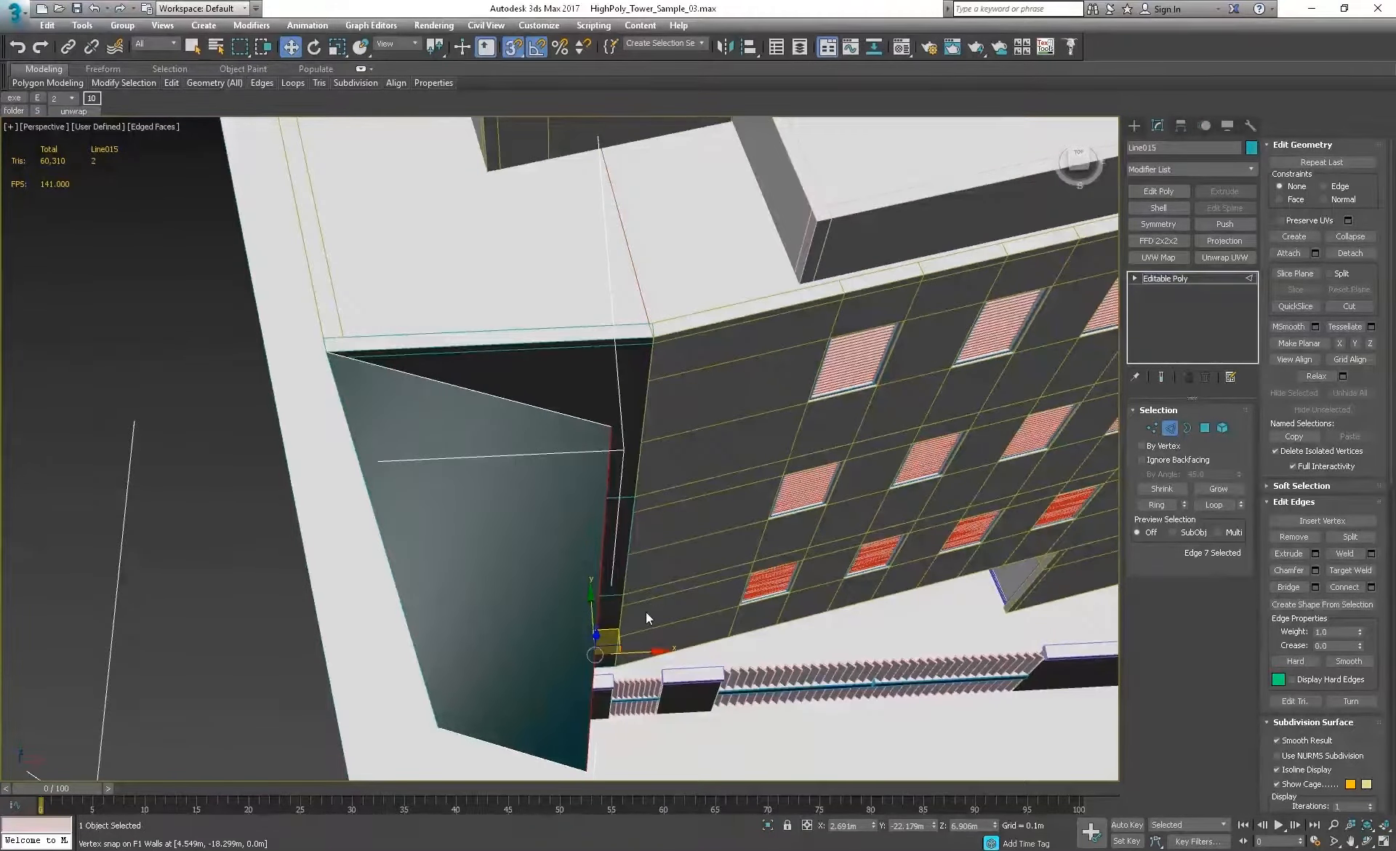
pyautogui.moveTo(623, 623); pyautogui.dragTo(651, 339)
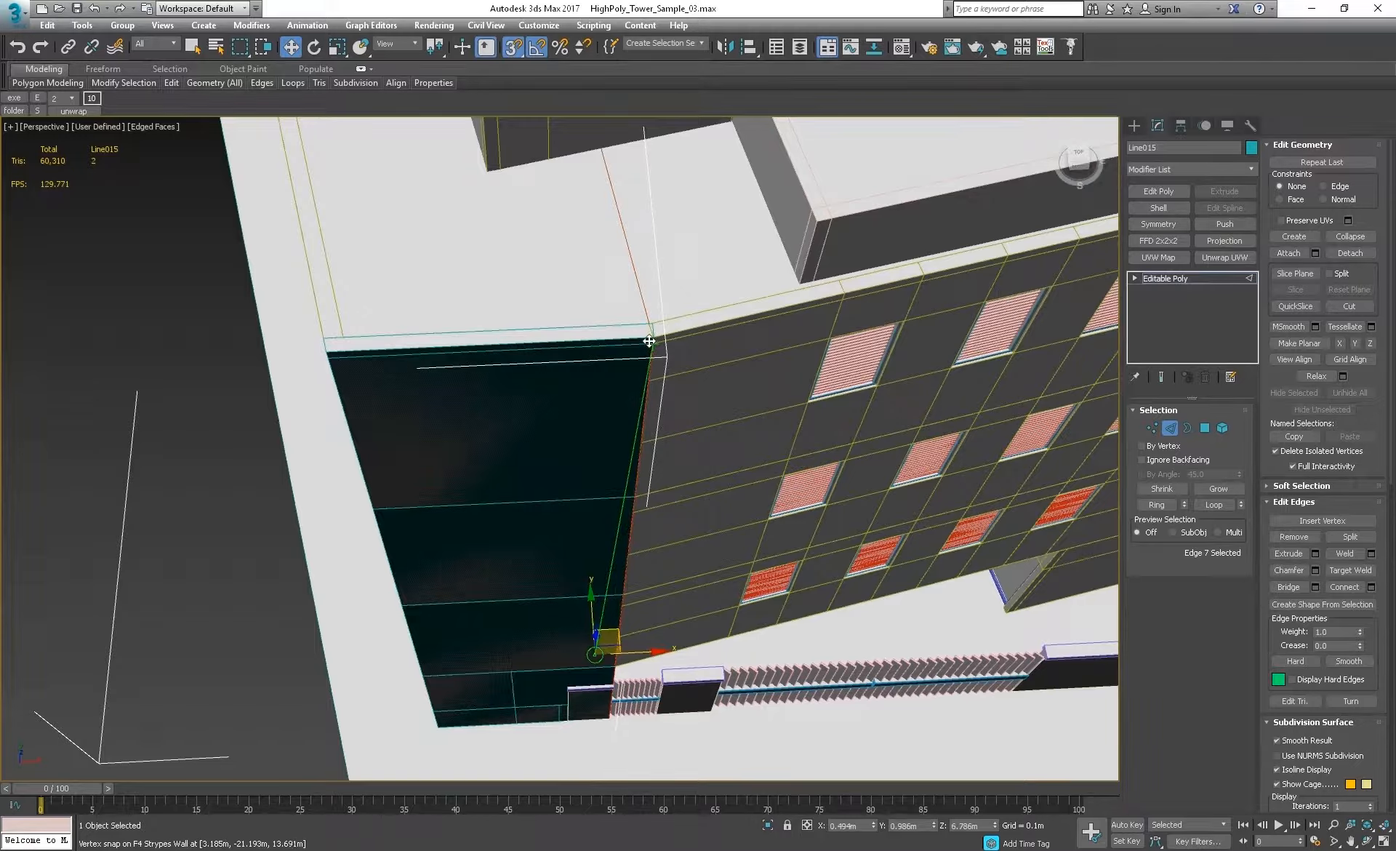
# Step: Try to extend the edge with a snapped copy across the whole windowed facade to its far corner
pyautogui.keyDown('alt'); pyautogui.moveTo(682, 390); pyautogui.dragTo(611, 429, button='middle'); pyautogui.keyUp('alt')
pyautogui.keyDown('alt'); pyautogui.moveTo(640, 352); pyautogui.dragTo(543, 448, button='middle'); pyautogui.keyUp('alt')
pyautogui.keyDown('alt'); pyautogui.moveTo(587, 363); pyautogui.dragTo(534, 509, button='middle'); pyautogui.keyUp('alt')
pyautogui.keyDown('shift'); pyautogui.moveTo(525, 490); pyautogui.dragTo(989, 201); pyautogui.keyUp('shift')
pyautogui.keyDown('alt'); pyautogui.moveTo(794, 460); pyautogui.dragTo(785, 427, button='middle'); pyautogui.keyUp('alt')
pyautogui.hotkey('ctrl', 'z')
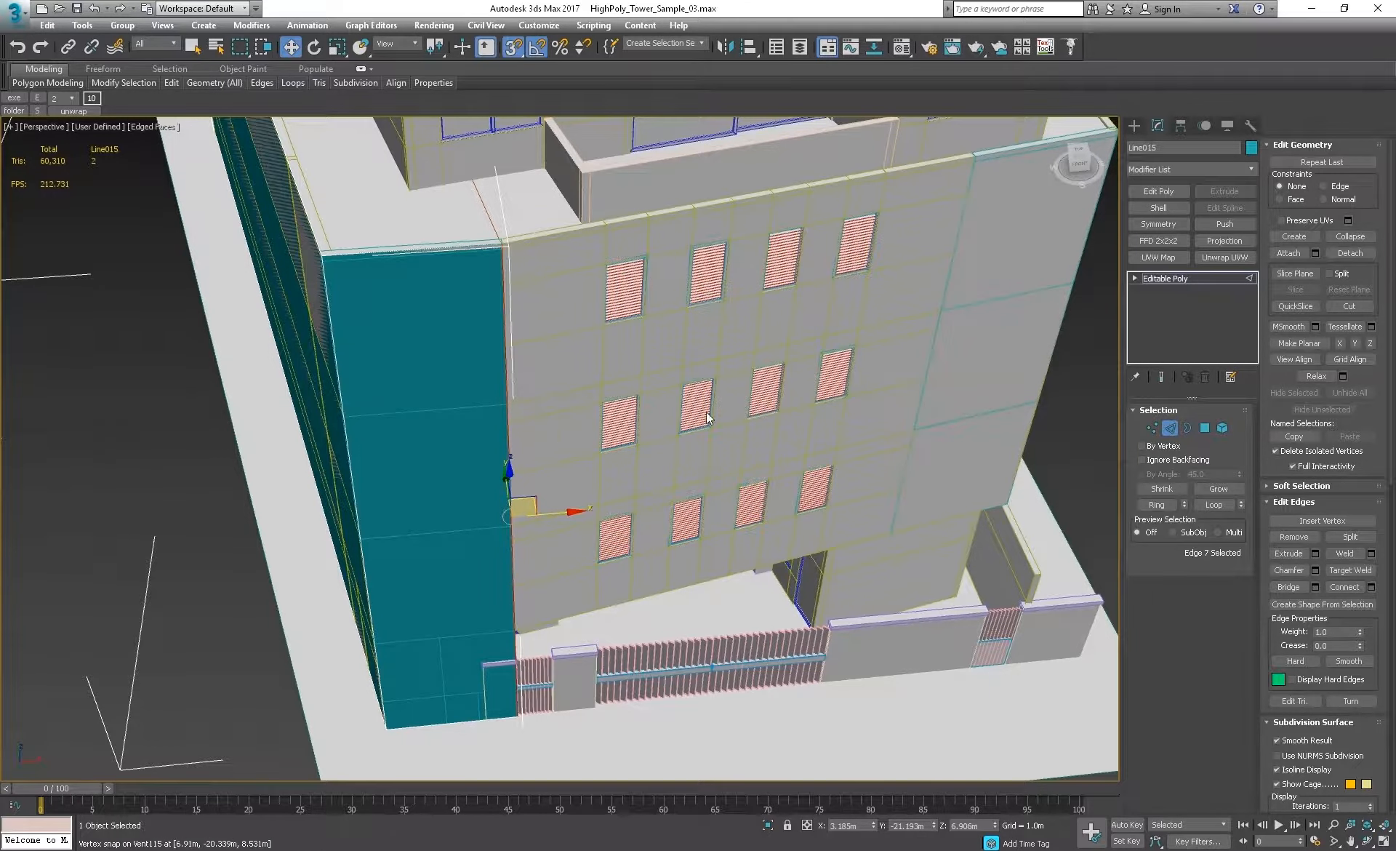
# Step: Extend the corner edge with a snapped copy to the near side of the first window column
pyautogui.scroll(5, 620, 419)
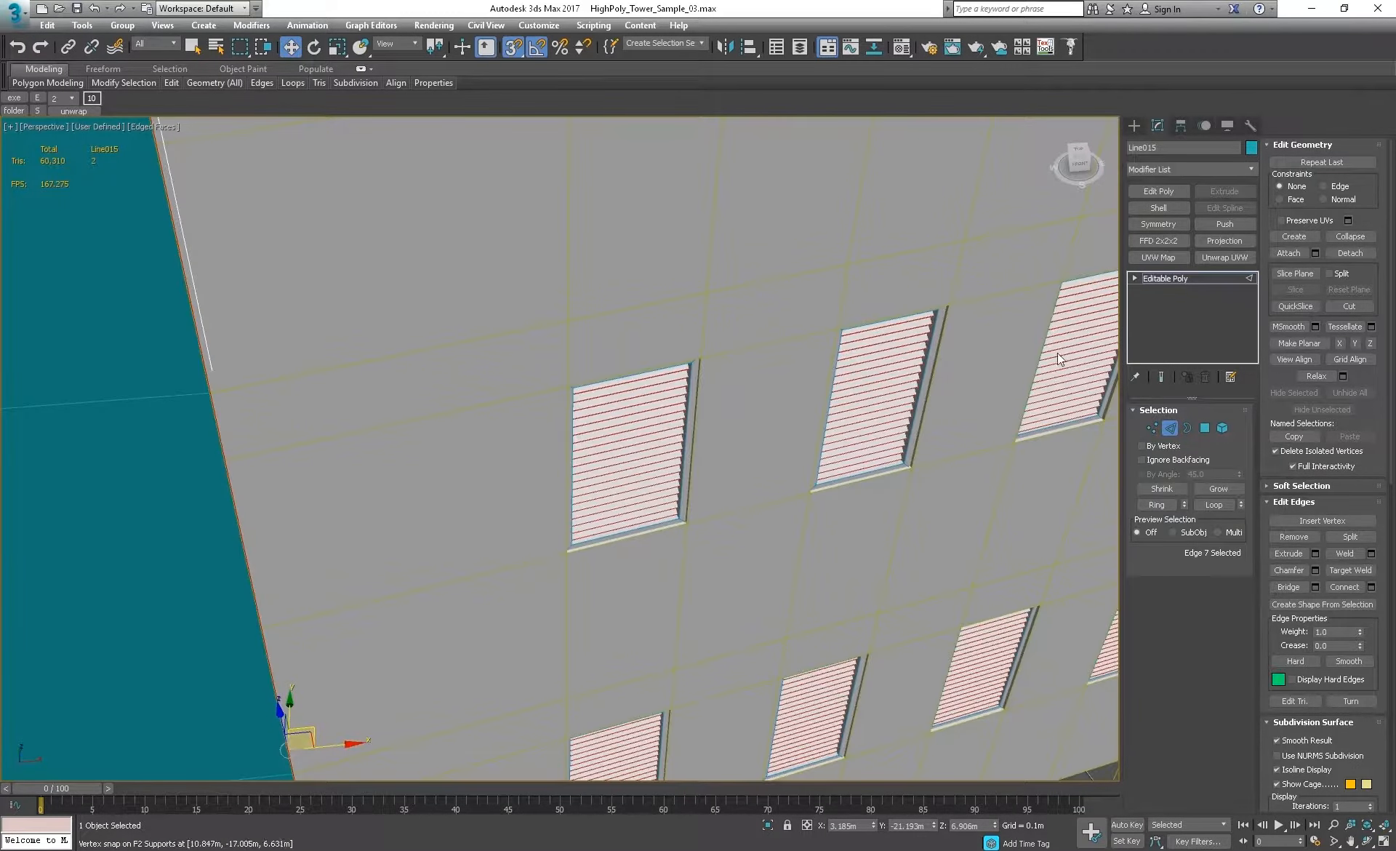
pyautogui.moveTo(1063, 351); pyautogui.dragTo(864, 455, button='middle')
pyautogui.scroll(-6, 864, 456)
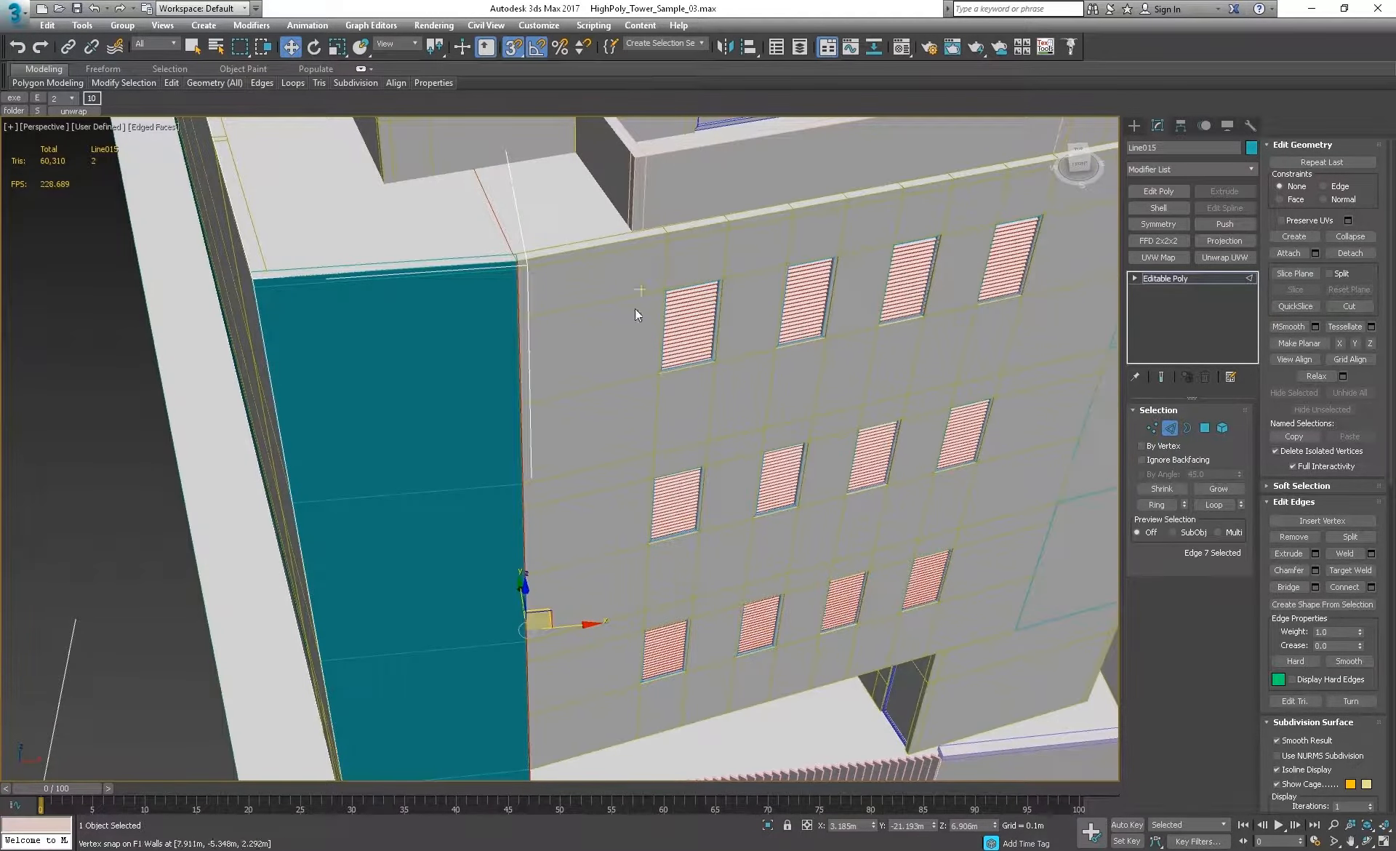
pyautogui.keyDown('alt'); pyautogui.moveTo(947, 450); pyautogui.dragTo(399, 461, button='middle'); pyautogui.keyUp('alt')
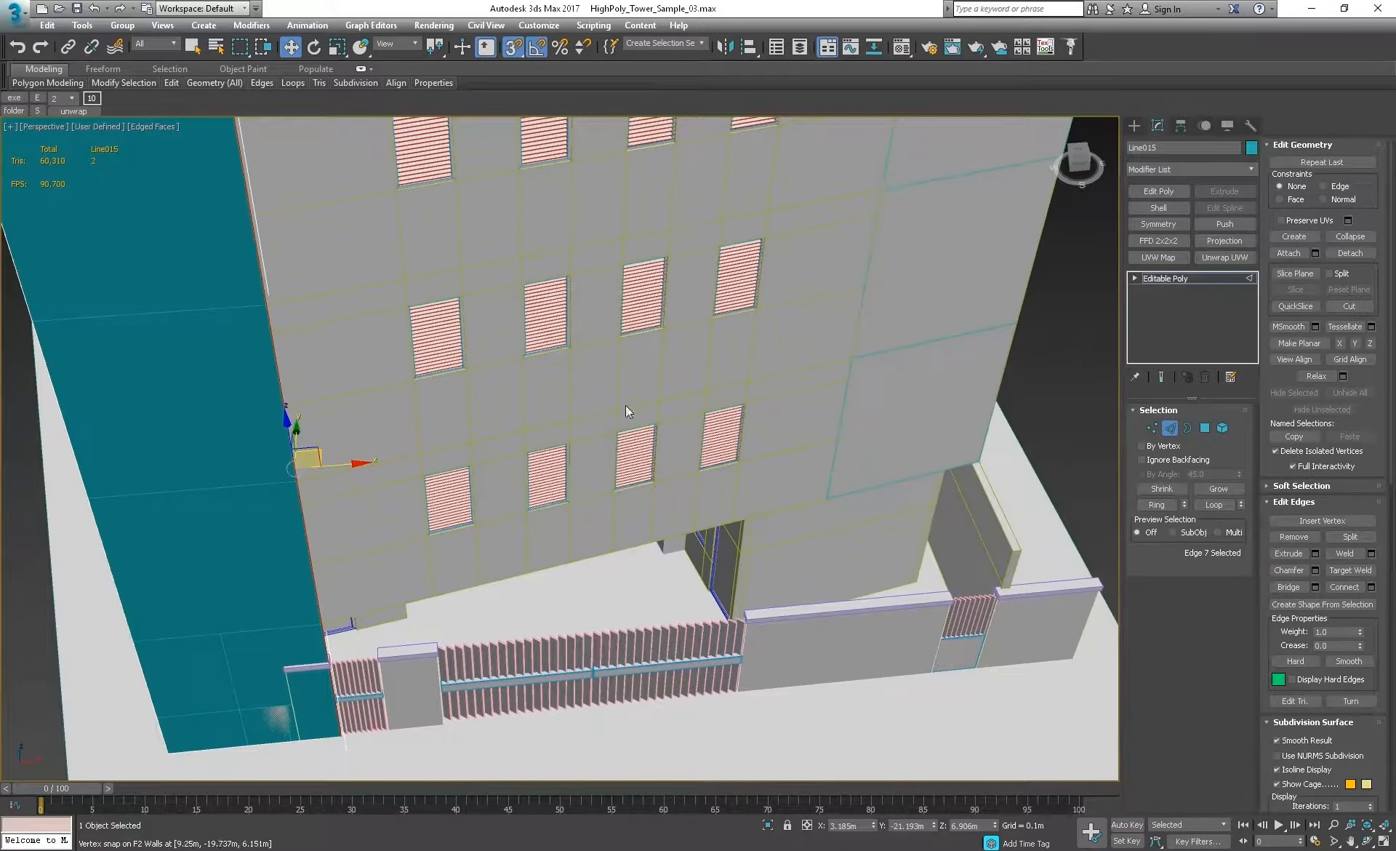
pyautogui.keyDown('alt'); pyautogui.moveTo(625, 405); pyautogui.dragTo(869, 289, button='middle'); pyautogui.keyUp('alt')
pyautogui.moveTo(721, 339); pyautogui.dragTo(580, 519, button='middle')
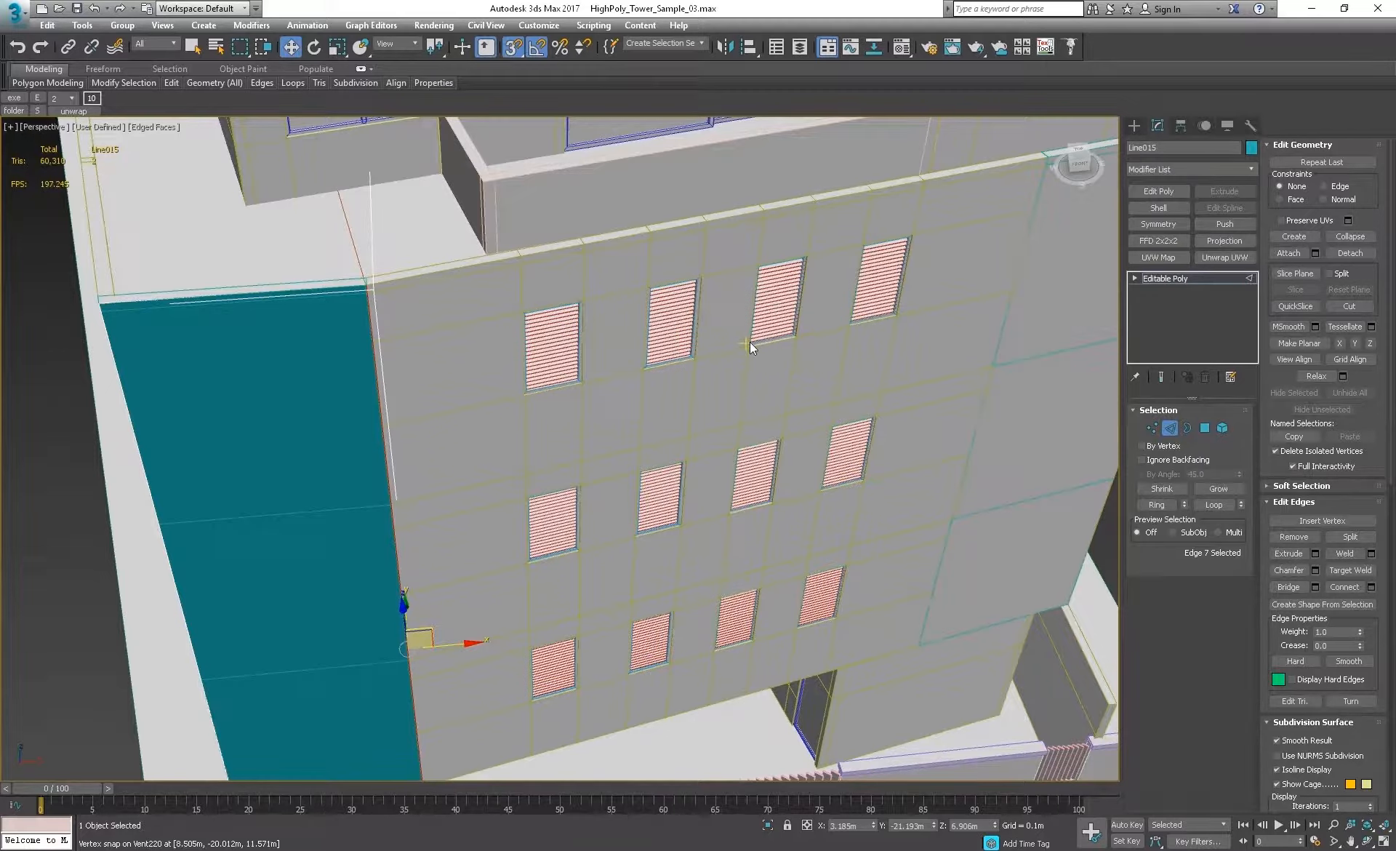
pyautogui.keyDown('alt'); pyautogui.moveTo(501, 467); pyautogui.dragTo(569, 469, button='middle'); pyautogui.keyUp('alt')
pyautogui.keyDown('alt'); pyautogui.moveTo(560, 368); pyautogui.dragTo(504, 485, button='middle'); pyautogui.keyUp('alt')
pyautogui.keyDown('shift'); pyautogui.moveTo(484, 527); pyautogui.dragTo(595, 303); pyautogui.keyUp('shift')
# Step: Extend the edge beside the first window column with a snapped copy to the far side of the last window column
pyautogui.scroll(3, 627, 313)
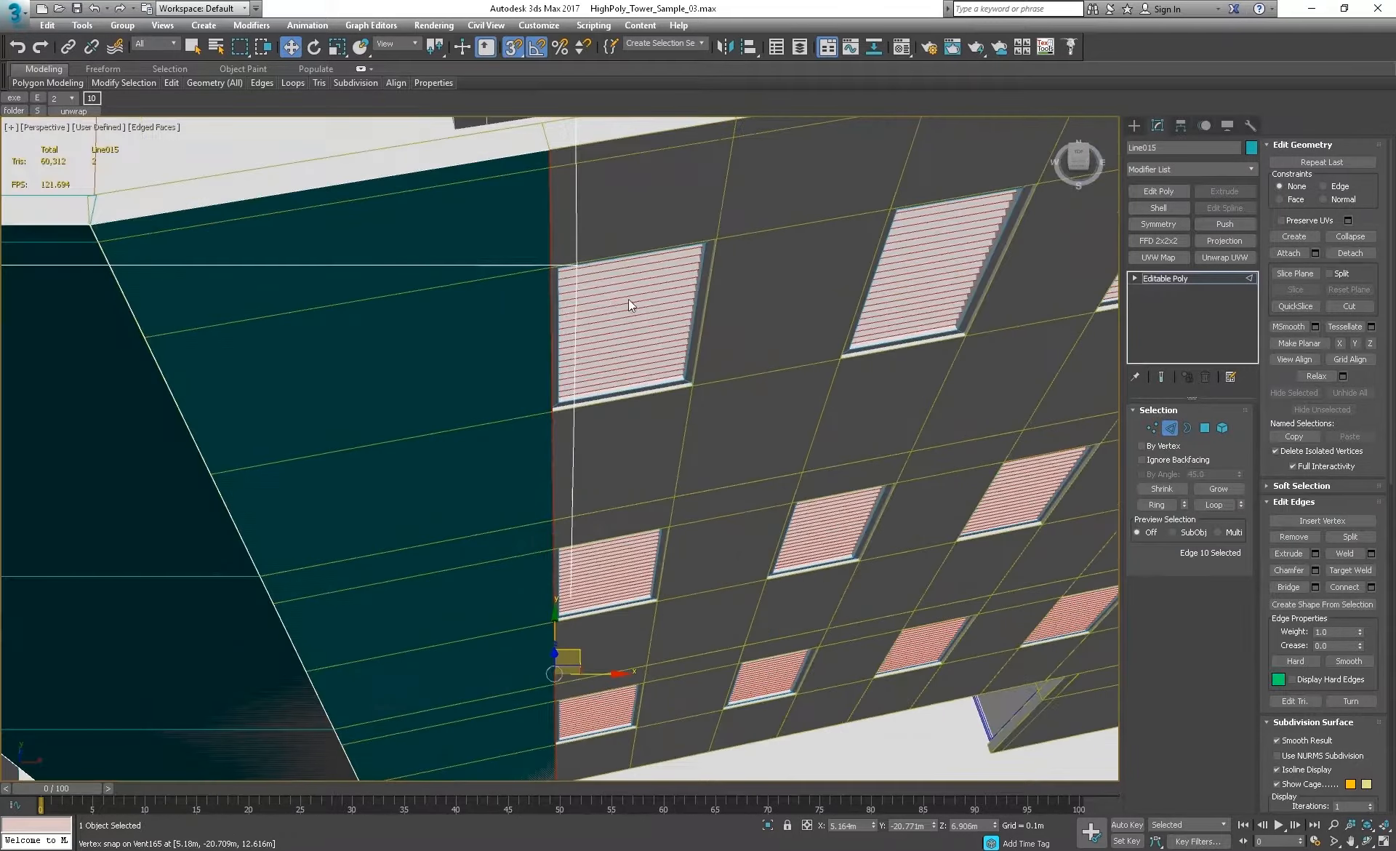
pyautogui.scroll(3, 547, 297)
pyautogui.keyDown('alt'); pyautogui.moveTo(534, 291); pyautogui.dragTo(547, 409, button='middle'); pyautogui.keyUp('alt')
pyautogui.scroll(-4, 631, 304)
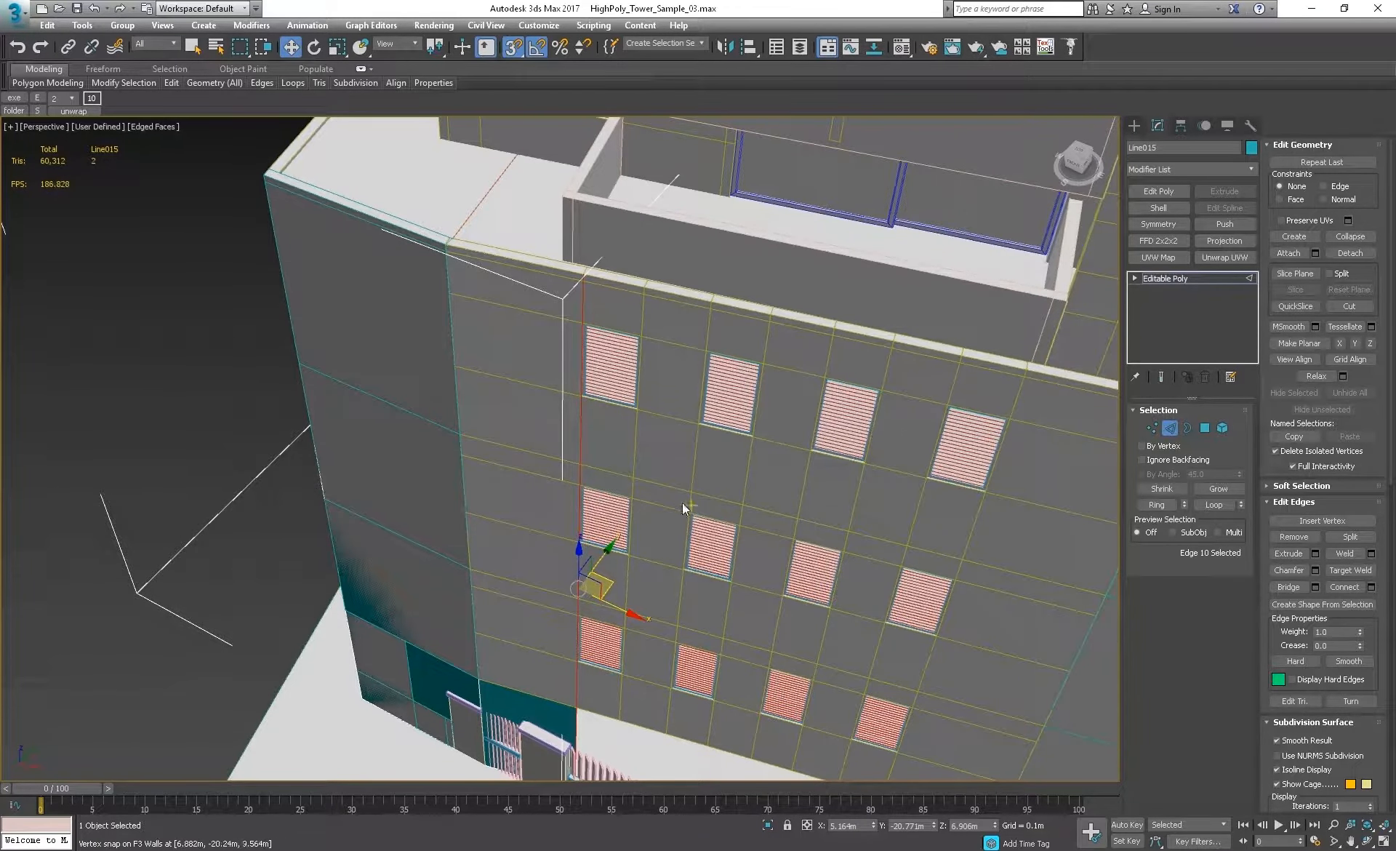
pyautogui.keyDown('alt'); pyautogui.moveTo(767, 425); pyautogui.dragTo(742, 446, button='middle'); pyautogui.keyUp('alt')
pyautogui.scroll(3, 648, 368)
pyautogui.scroll(3, 564, 290)
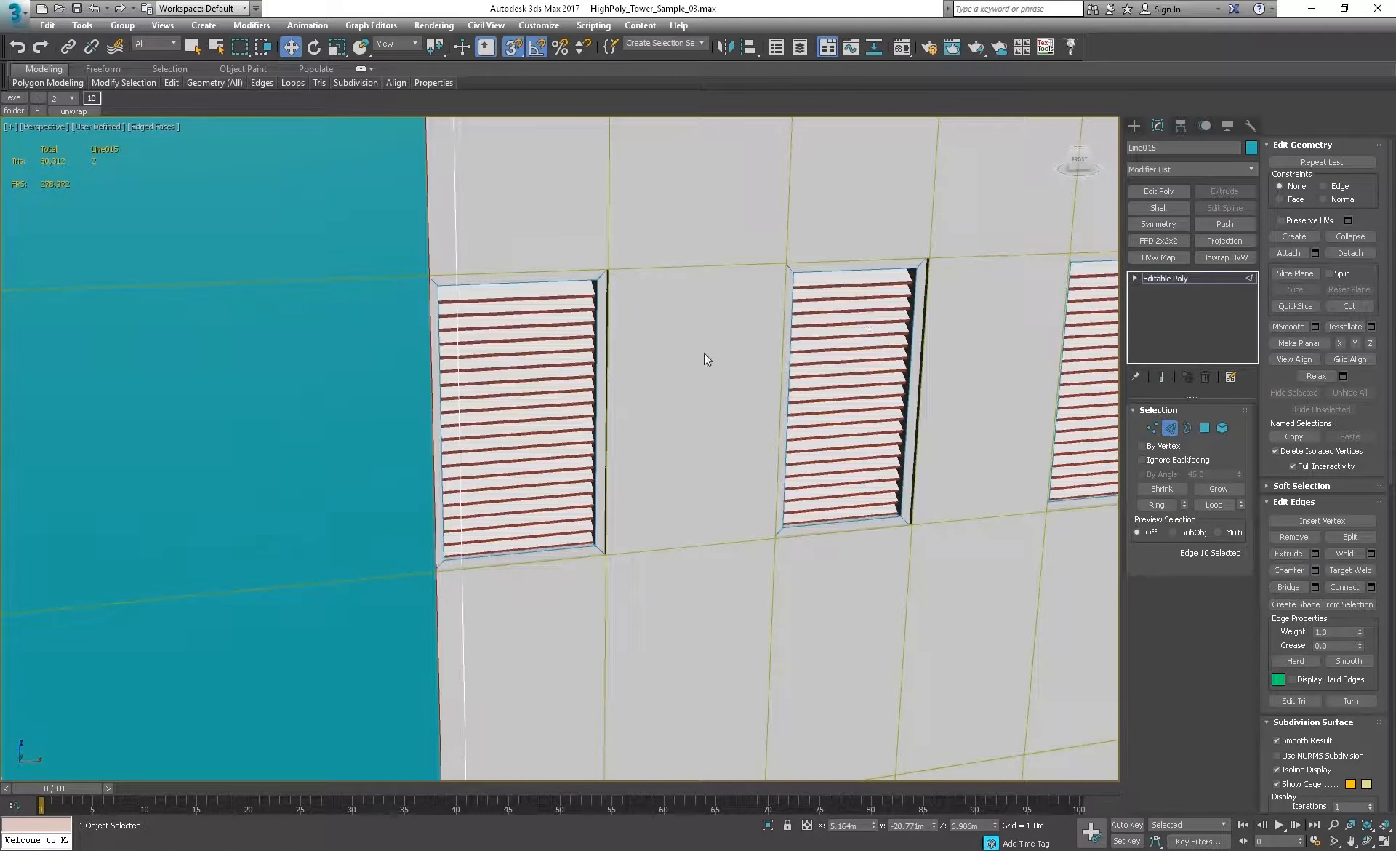
pyautogui.scroll(-5, 631, 321)
pyautogui.keyDown('alt'); pyautogui.moveTo(631, 321); pyautogui.dragTo(560, 298, button='middle'); pyautogui.keyUp('alt')
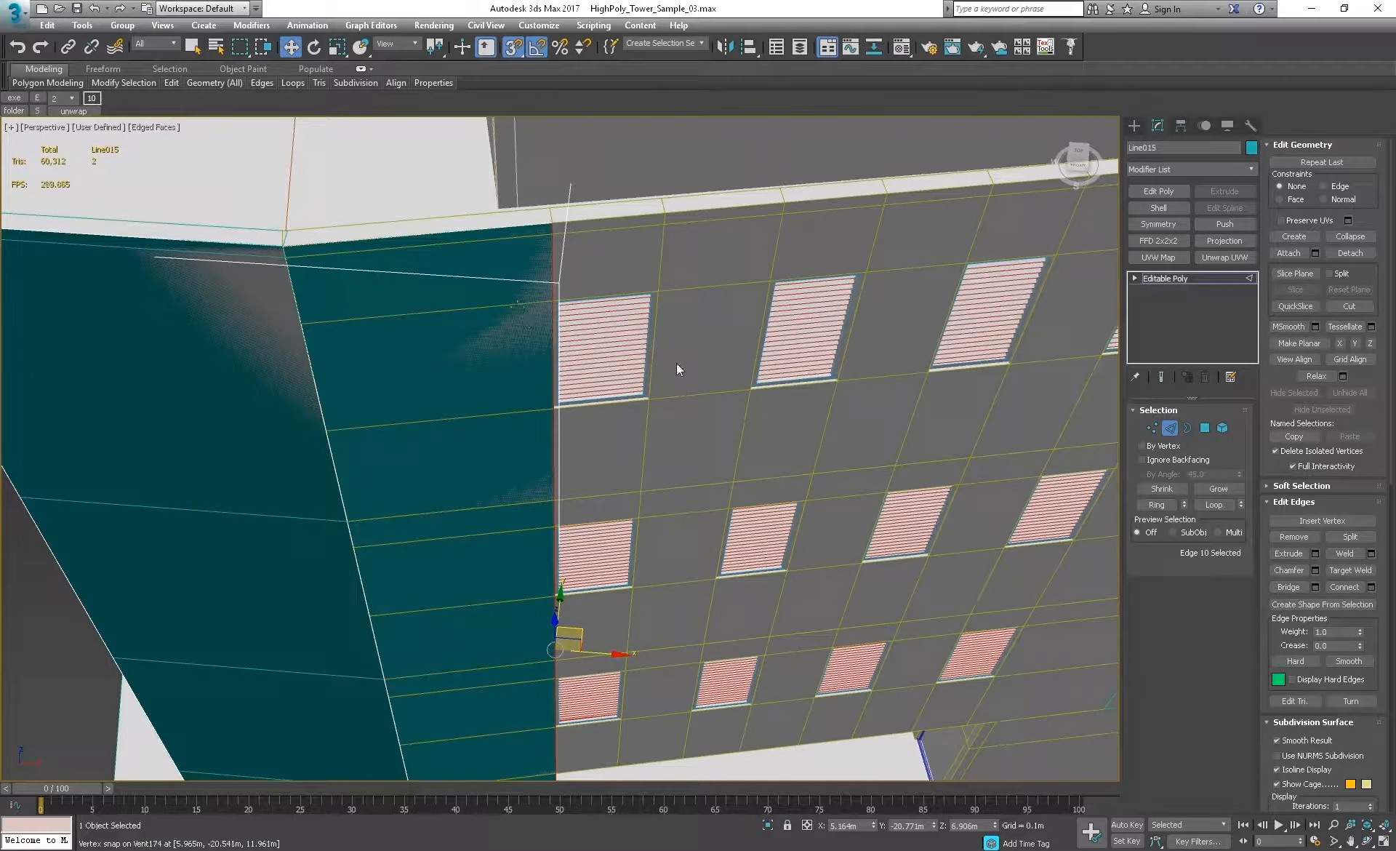
pyautogui.scroll(-4, 602, 327)
pyautogui.moveTo(601, 327); pyautogui.dragTo(569, 325, button='middle')
pyautogui.keyDown('shift'); pyautogui.moveTo(475, 541); pyautogui.dragTo(889, 182); pyautogui.keyUp('shift')
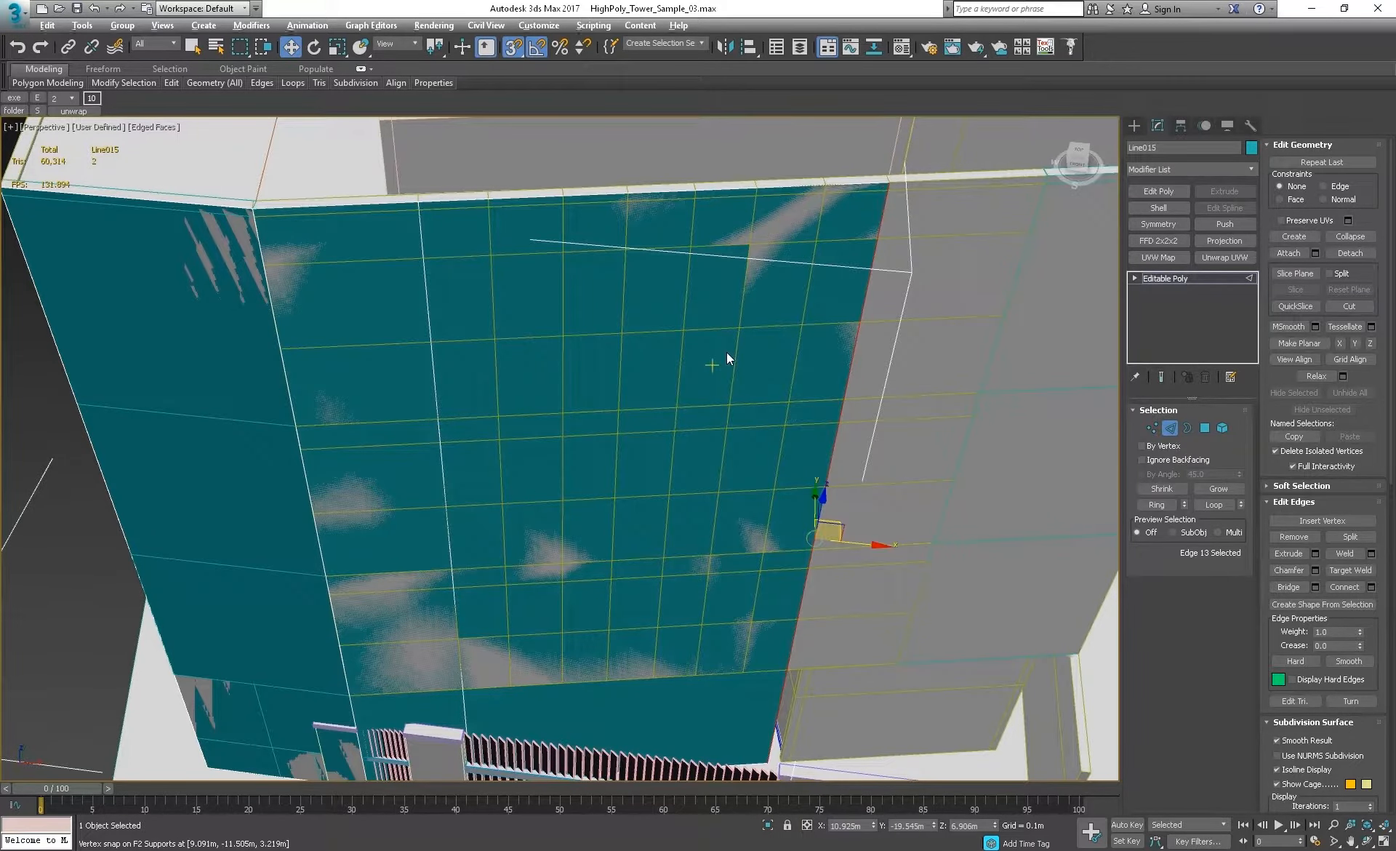
# Step: Extend the edge beyond the last window column with a snapped copy to the end corner of the windowed facade
pyautogui.keyDown('alt'); pyautogui.moveTo(726, 352); pyautogui.dragTo(707, 284, button='middle'); pyautogui.keyUp('alt')
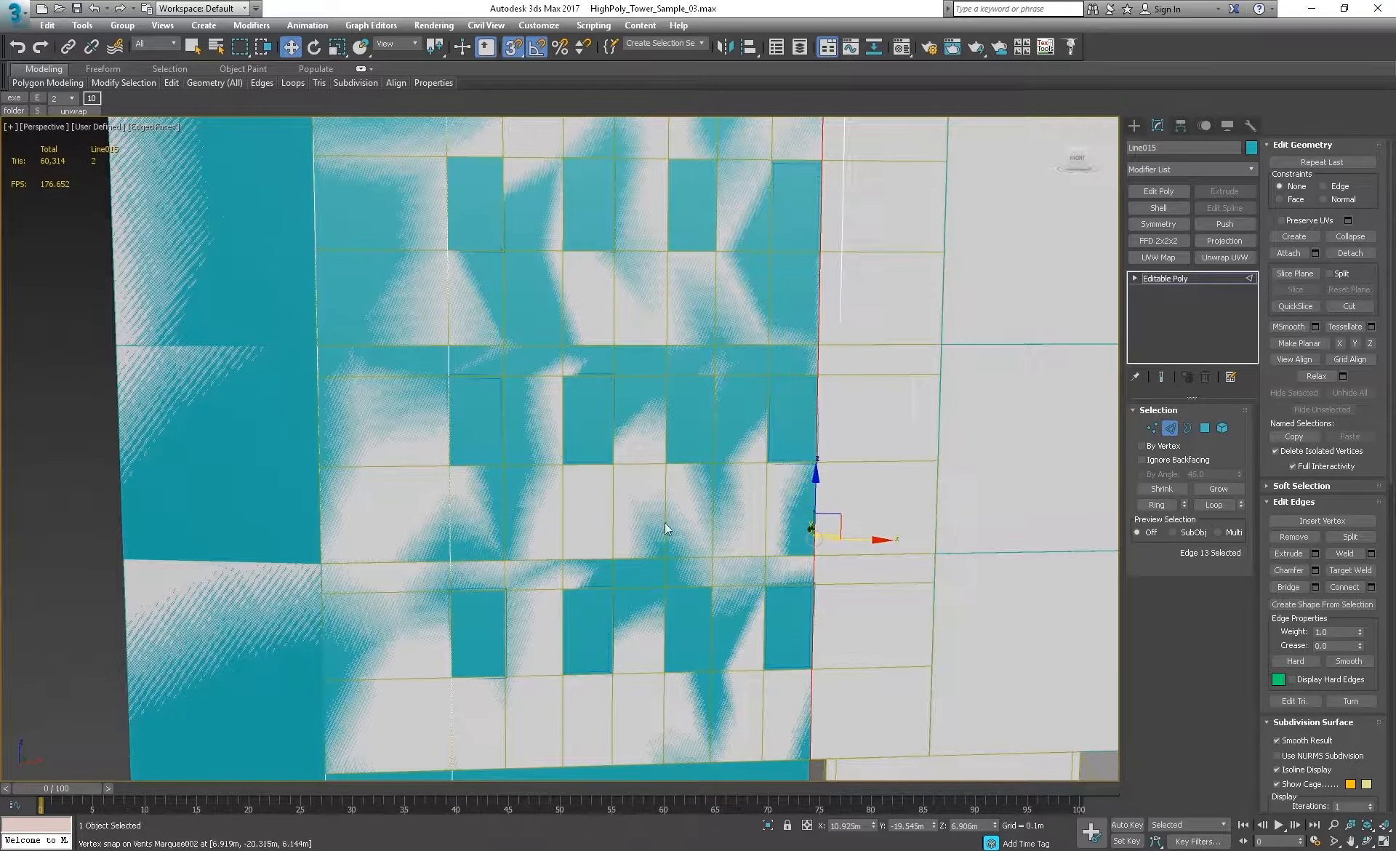
pyautogui.keyDown('alt'); pyautogui.moveTo(817, 330); pyautogui.dragTo(725, 578, button='middle'); pyautogui.keyUp('alt')
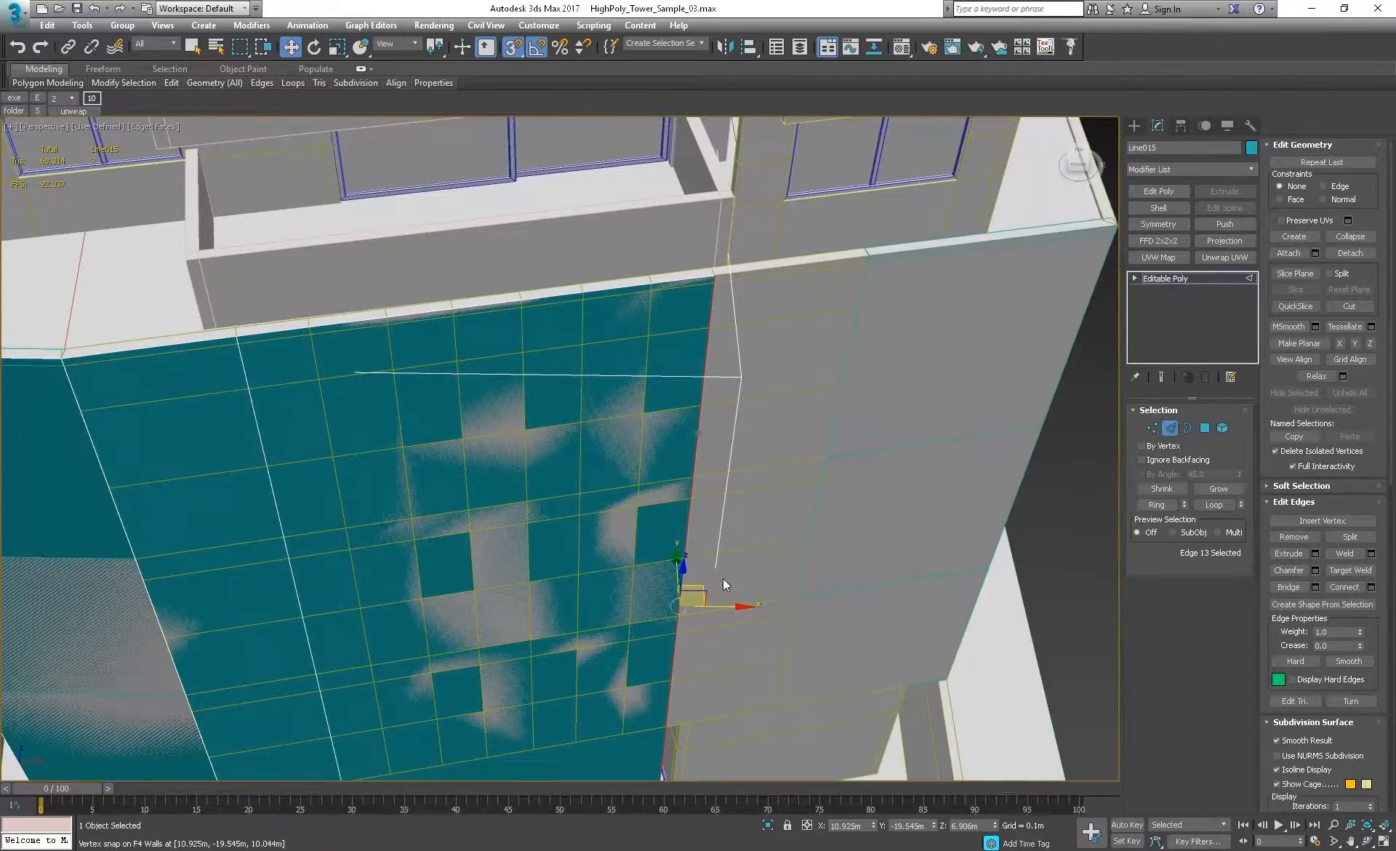
pyautogui.keyDown('shift'); pyautogui.moveTo(726, 578); pyautogui.dragTo(904, 405); pyautogui.keyUp('shift')
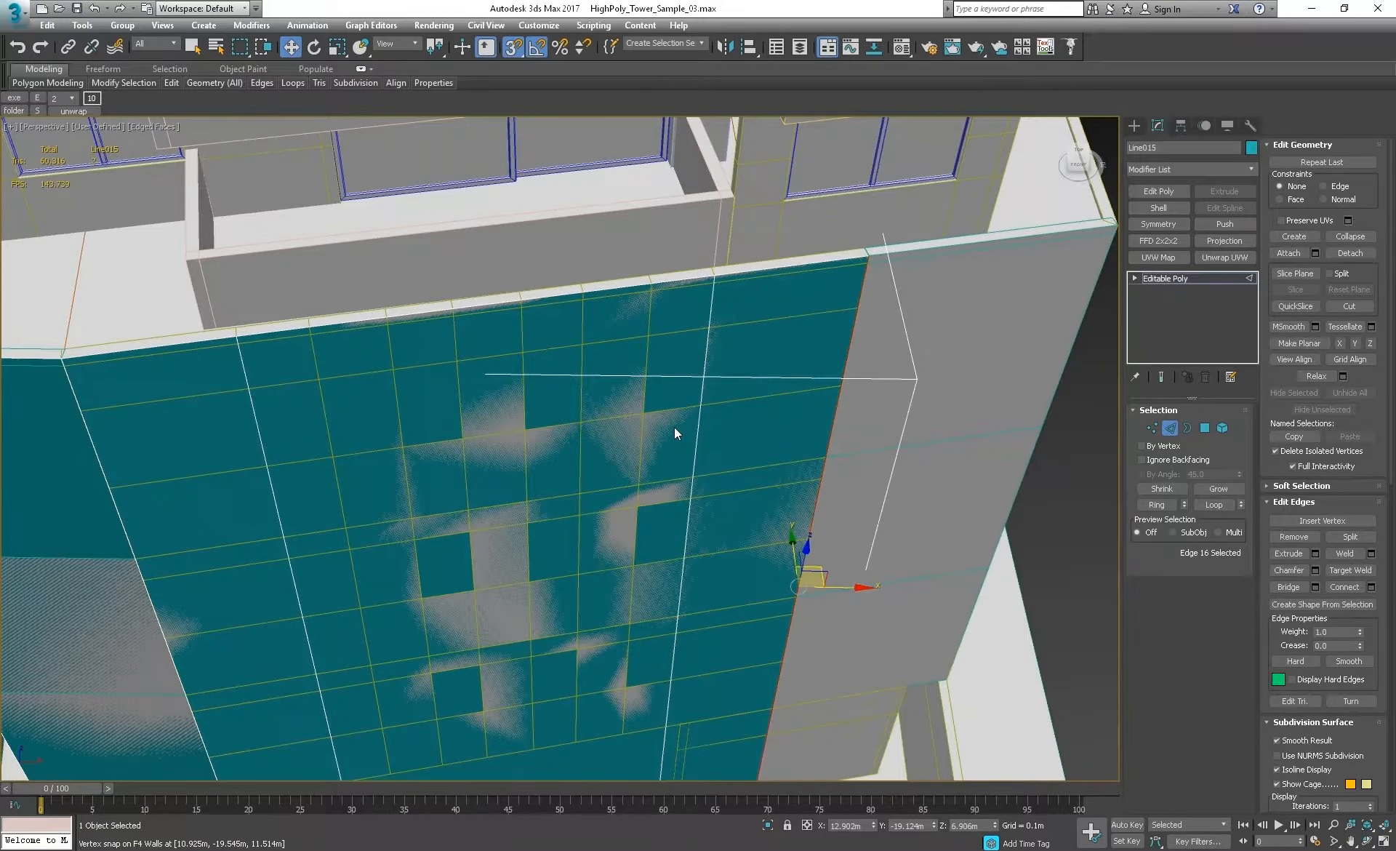
# Step: Connect the two vertical edges bordering the window area with one segment and snap it to the head of the uppermost window row
pyautogui.keyDown('alt'); pyautogui.moveTo(674, 426); pyautogui.dragTo(752, 349, button='middle'); pyautogui.keyUp('alt')
pyautogui.click(756, 343)
pyautogui.keyDown('ctrl'); pyautogui.click(346, 409); pyautogui.keyUp('ctrl')
pyautogui.keyDown('alt'); pyautogui.moveTo(436, 451); pyautogui.dragTo(655, 436, button='middle'); pyautogui.keyUp('alt')
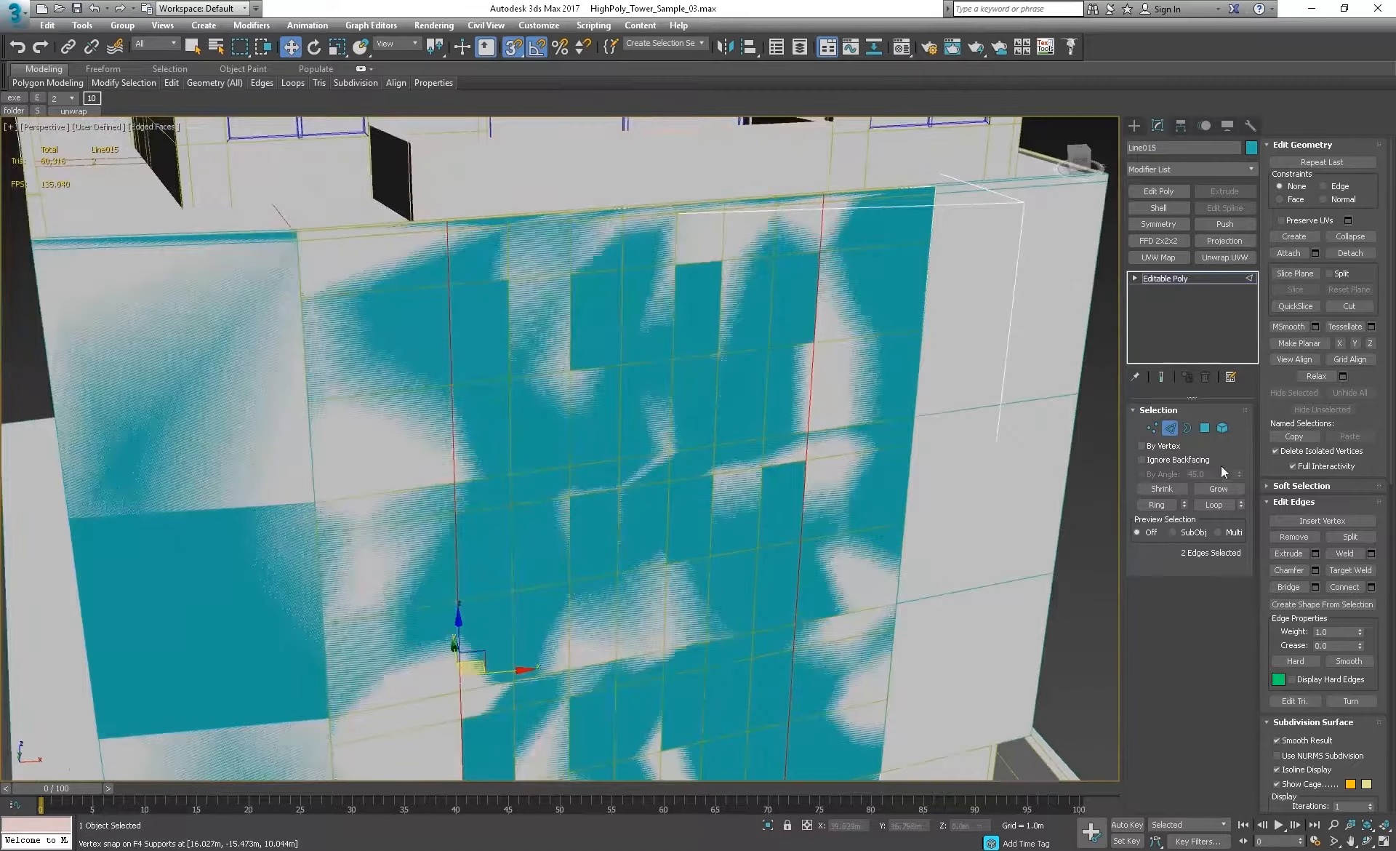
pyautogui.click(1370, 587)
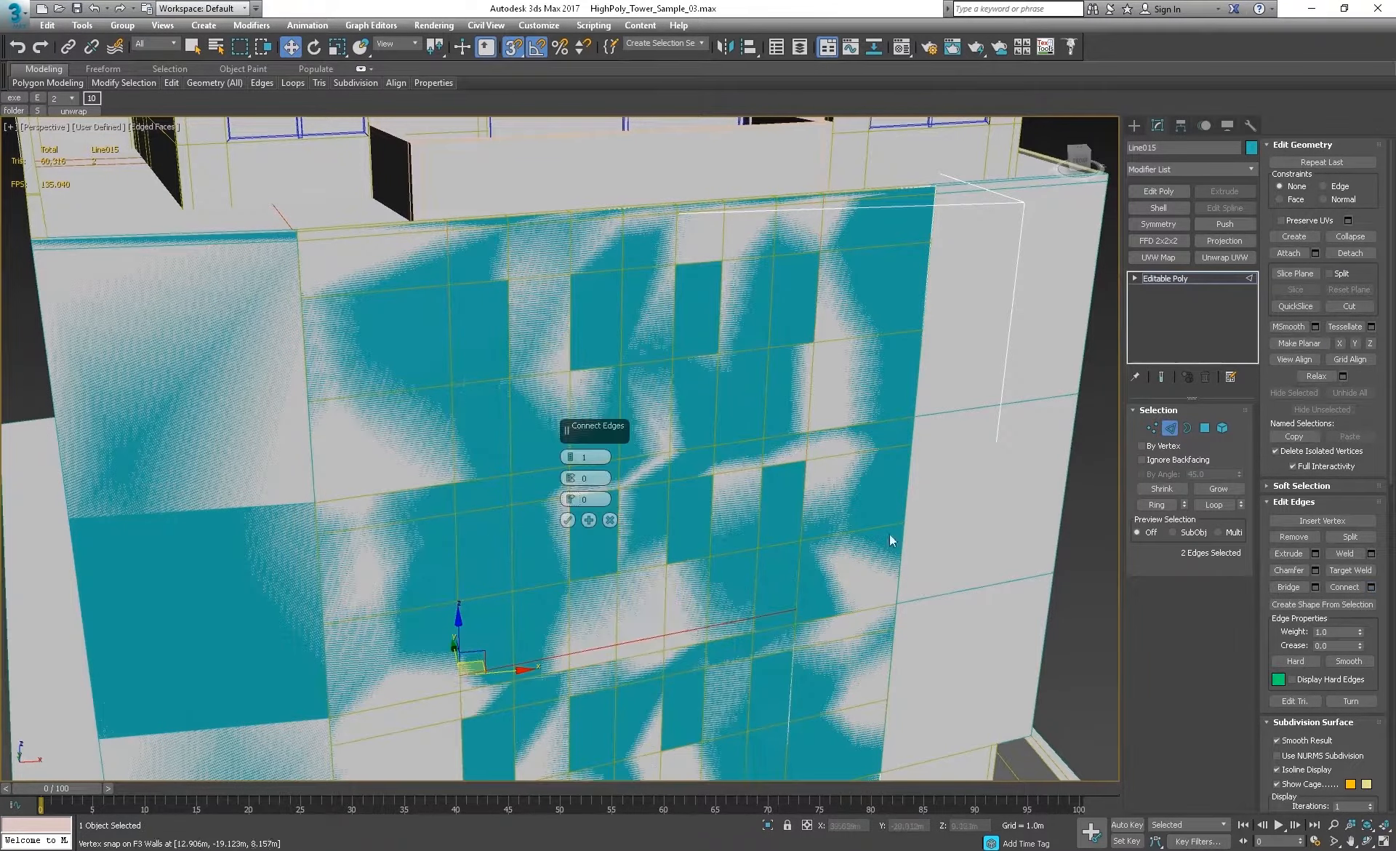
pyautogui.click(567, 520)
pyautogui.moveTo(634, 594); pyautogui.dragTo(645, 261)
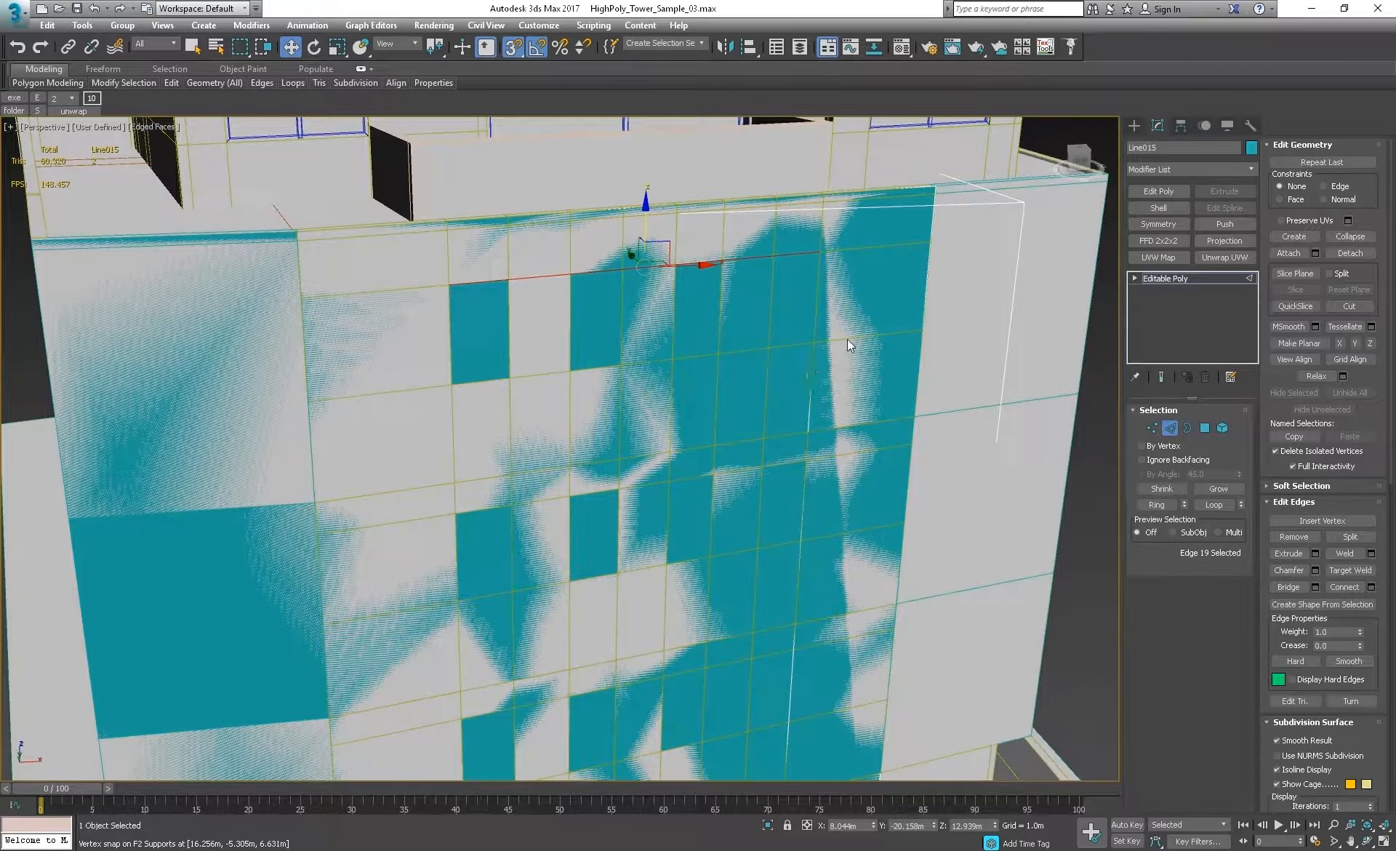
# Step: Connect the same bordering edges below that line and snap the new edge to the sill of the uppermost window row
pyautogui.click(815, 341)
pyautogui.keyDown('ctrl'); pyautogui.click(455, 402); pyautogui.keyUp('ctrl')
pyautogui.hotkey('ctrl', 'shift', 'e')
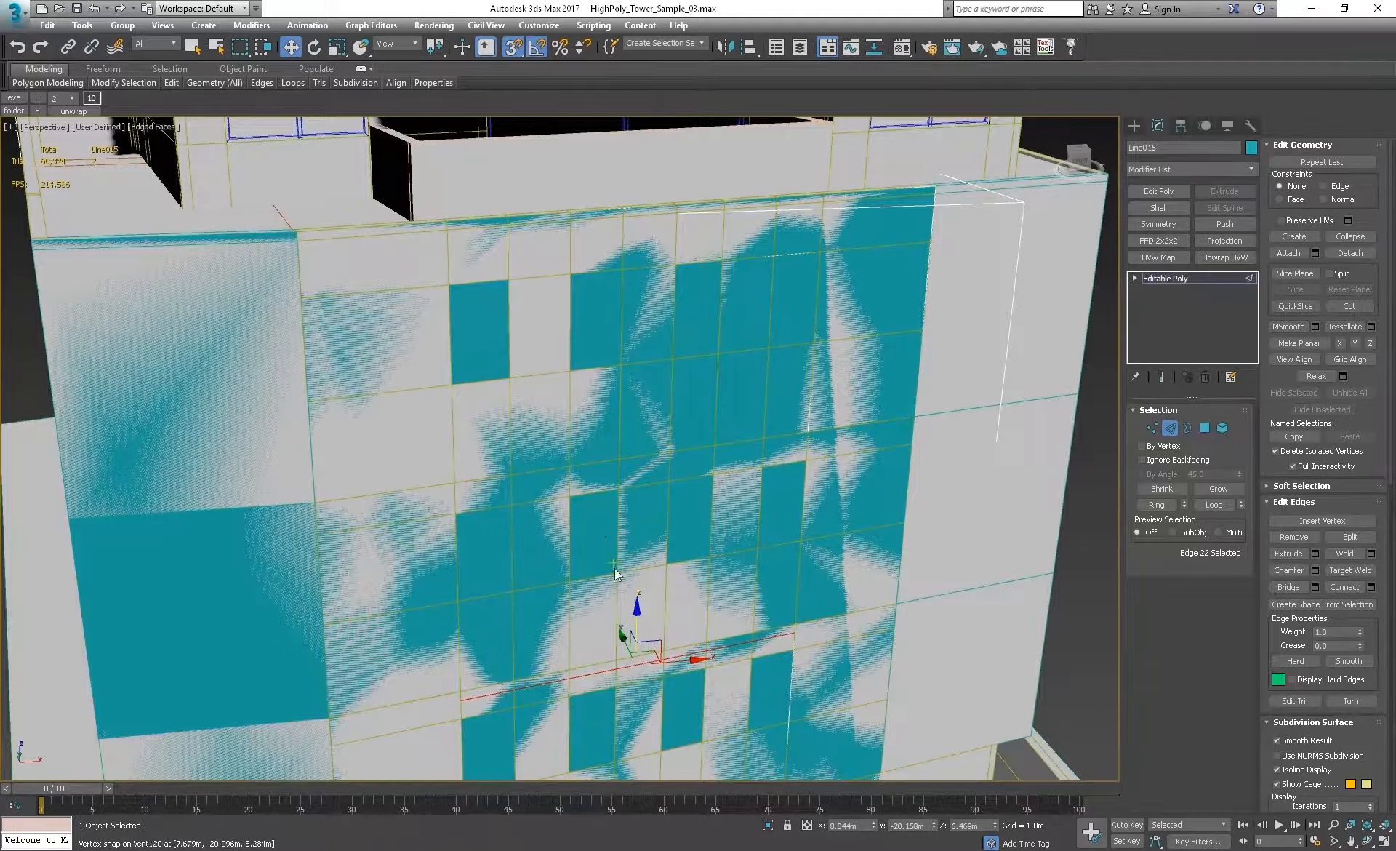
pyautogui.moveTo(652, 618); pyautogui.dragTo(624, 362)
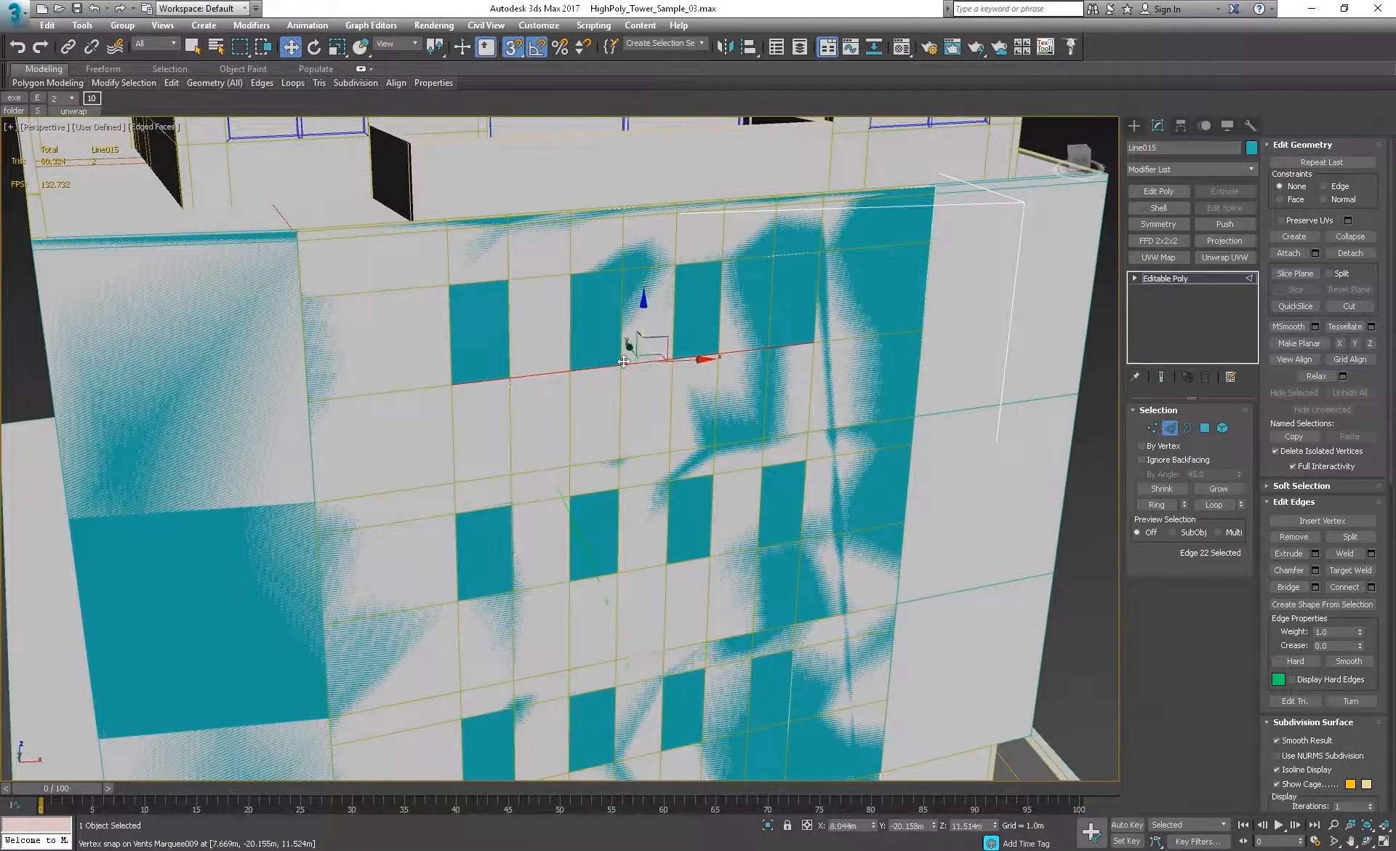
# Step: Connect the remaining lower parts of the bordering edges and snap the new edge to the head of the second window row
pyautogui.keyDown('alt'); pyautogui.moveTo(623, 361); pyautogui.dragTo(634, 392, button='middle'); pyautogui.keyUp('alt')
pyautogui.scroll(2, 634, 392)
pyautogui.moveTo(589, 461); pyautogui.dragTo(558, 406, button='middle')
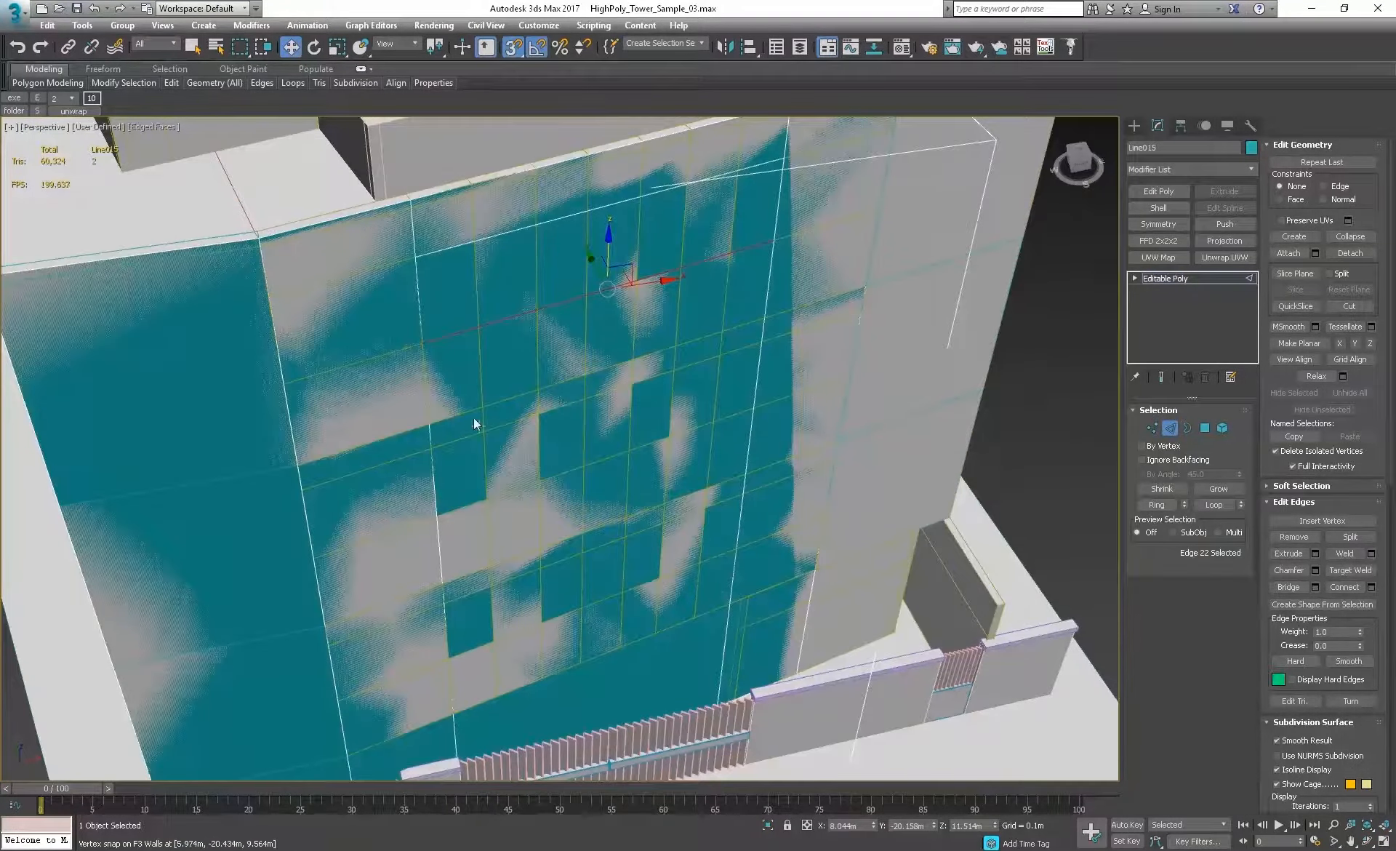
pyautogui.click(434, 417)
pyautogui.keyDown('ctrl'); pyautogui.click(765, 320); pyautogui.keyUp('ctrl')
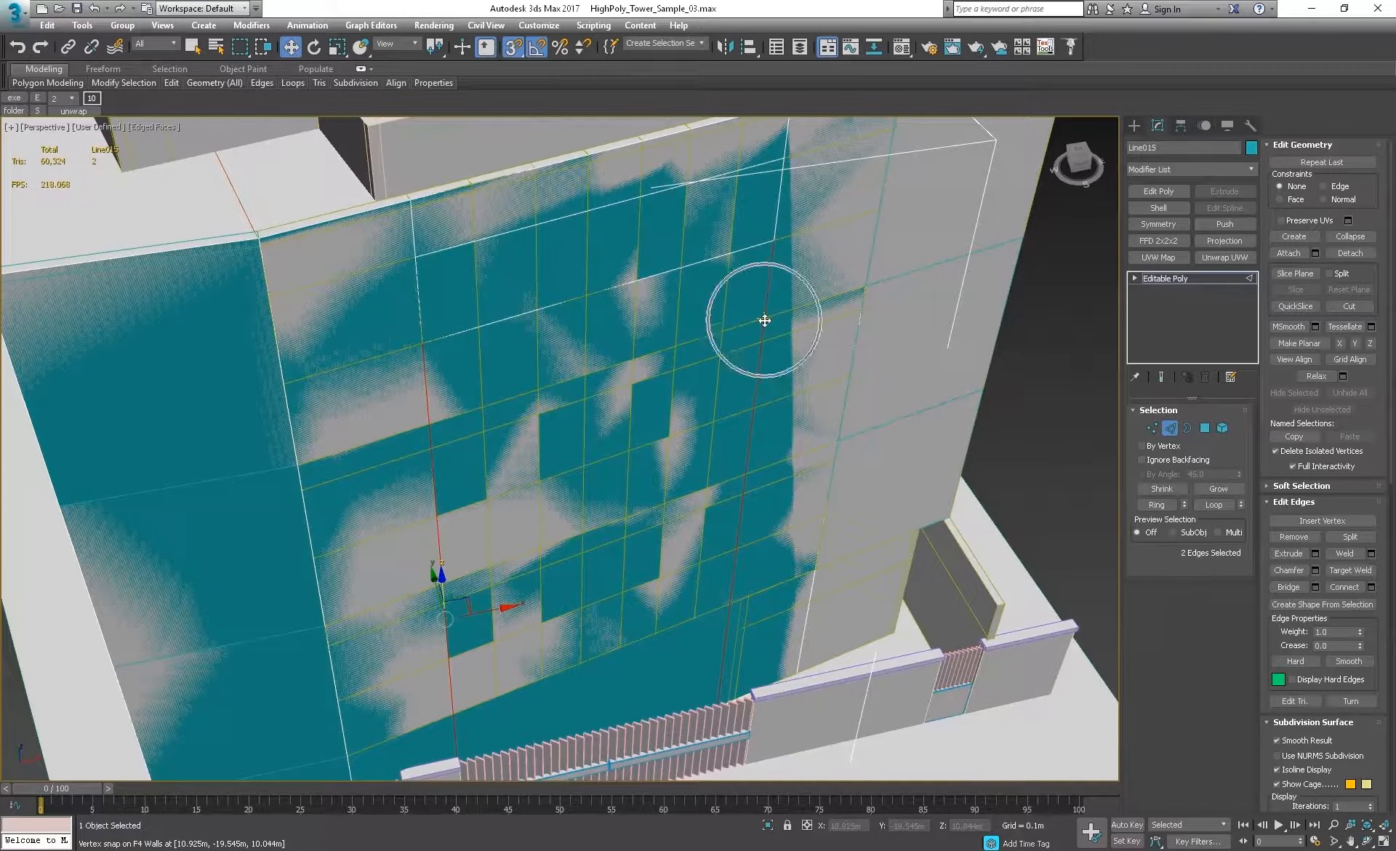
pyautogui.hotkey('ctrl', 'shift', 'e')
pyautogui.moveTo(594, 520); pyautogui.dragTo(639, 382)
pyautogui.moveTo(638, 382)
pyautogui.keyDown('alt'); pyautogui.mouseDown(button='middle')
pyautogui.moveTo(626, 380)
pyautogui.moveTo(656, 365)
pyautogui.mouseUp(button='middle'); pyautogui.keyUp('alt')
pyautogui.moveTo(559, 336); pyautogui.dragTo(589, 429, button='middle')
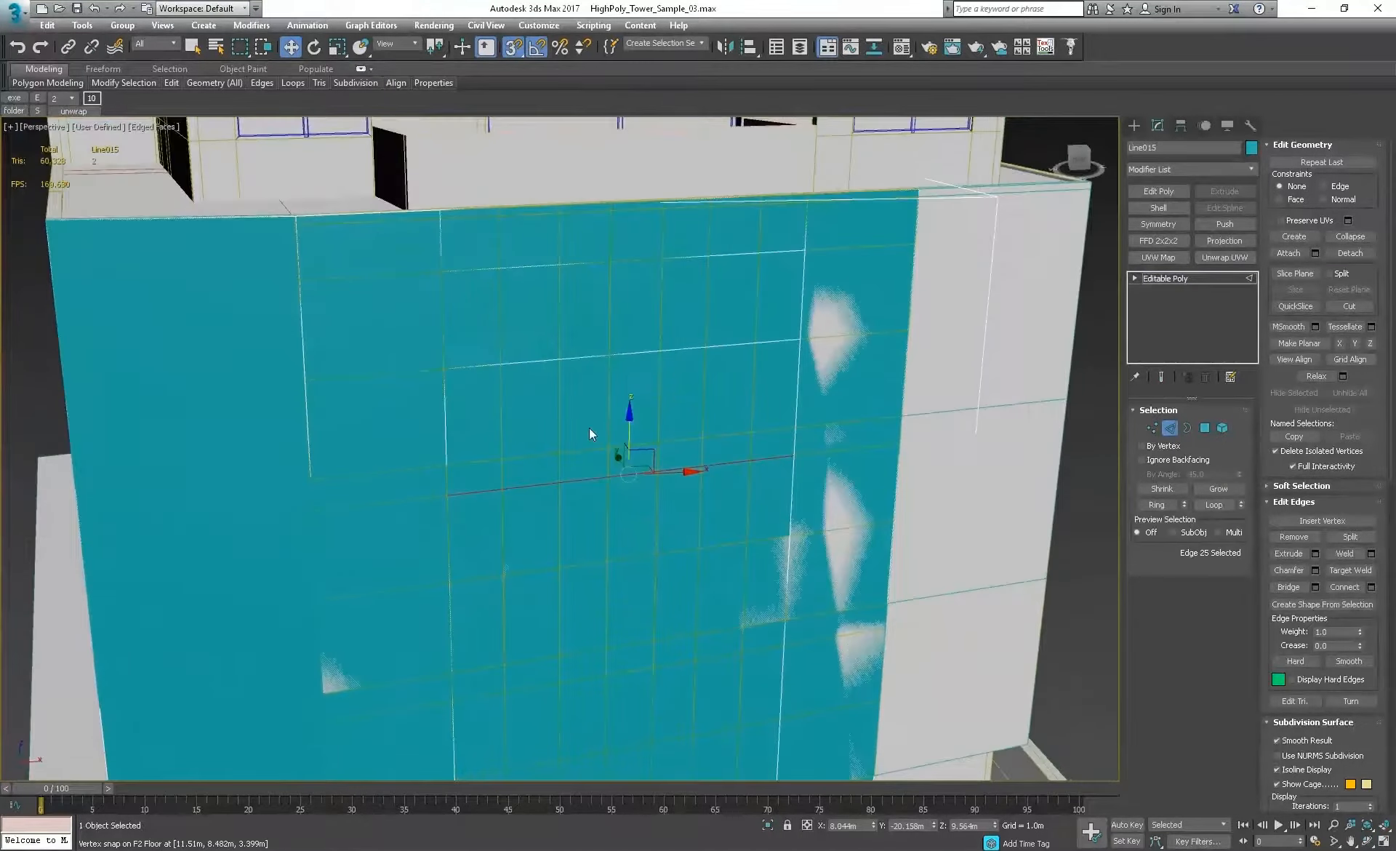
# Step: Connect the ring of horizontal edges with one vertical segment and snap it to the far side of the first window column
pyautogui.scroll(2, 567, 344)
pyautogui.moveTo(567, 344); pyautogui.dragTo(548, 397, button='middle')
pyautogui.scroll(-2, 548, 397)
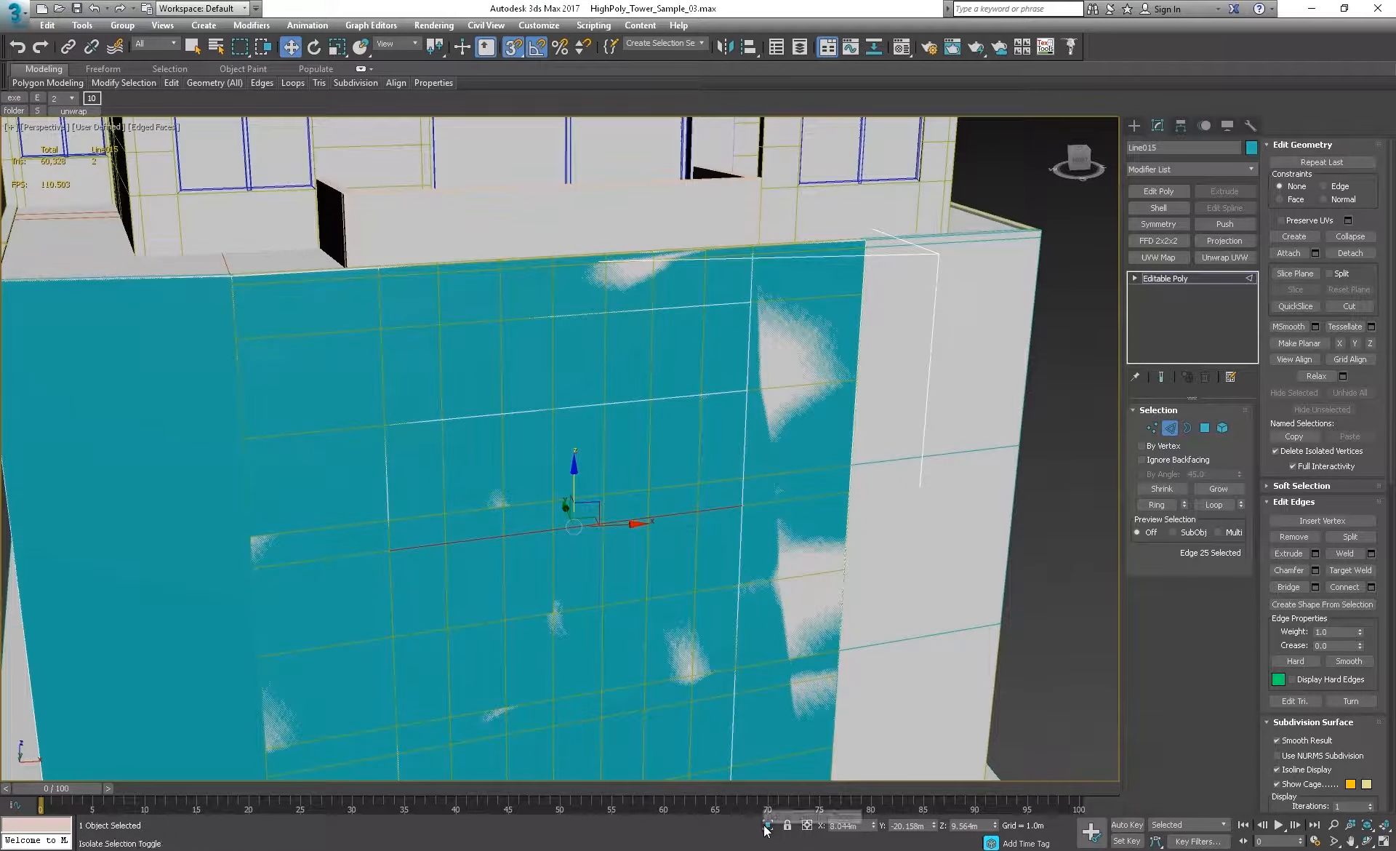
pyautogui.keyDown('alt'); pyautogui.moveTo(428, 320); pyautogui.dragTo(461, 382, button='middle'); pyautogui.keyUp('alt')
pyautogui.click(459, 365)
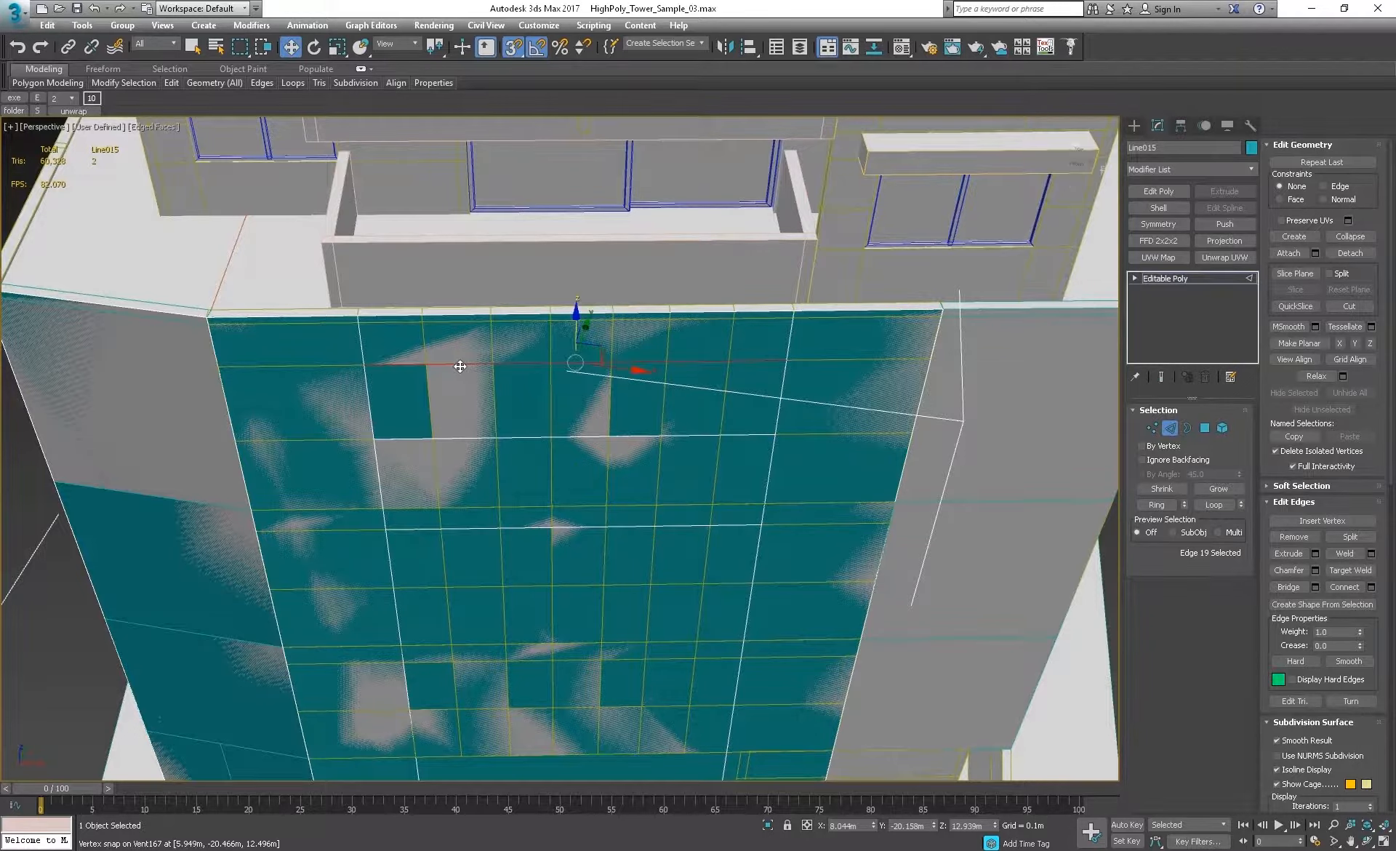
pyautogui.hotkey('alt', 'r')
pyautogui.moveTo(592, 495); pyautogui.dragTo(663, 395, button='middle')
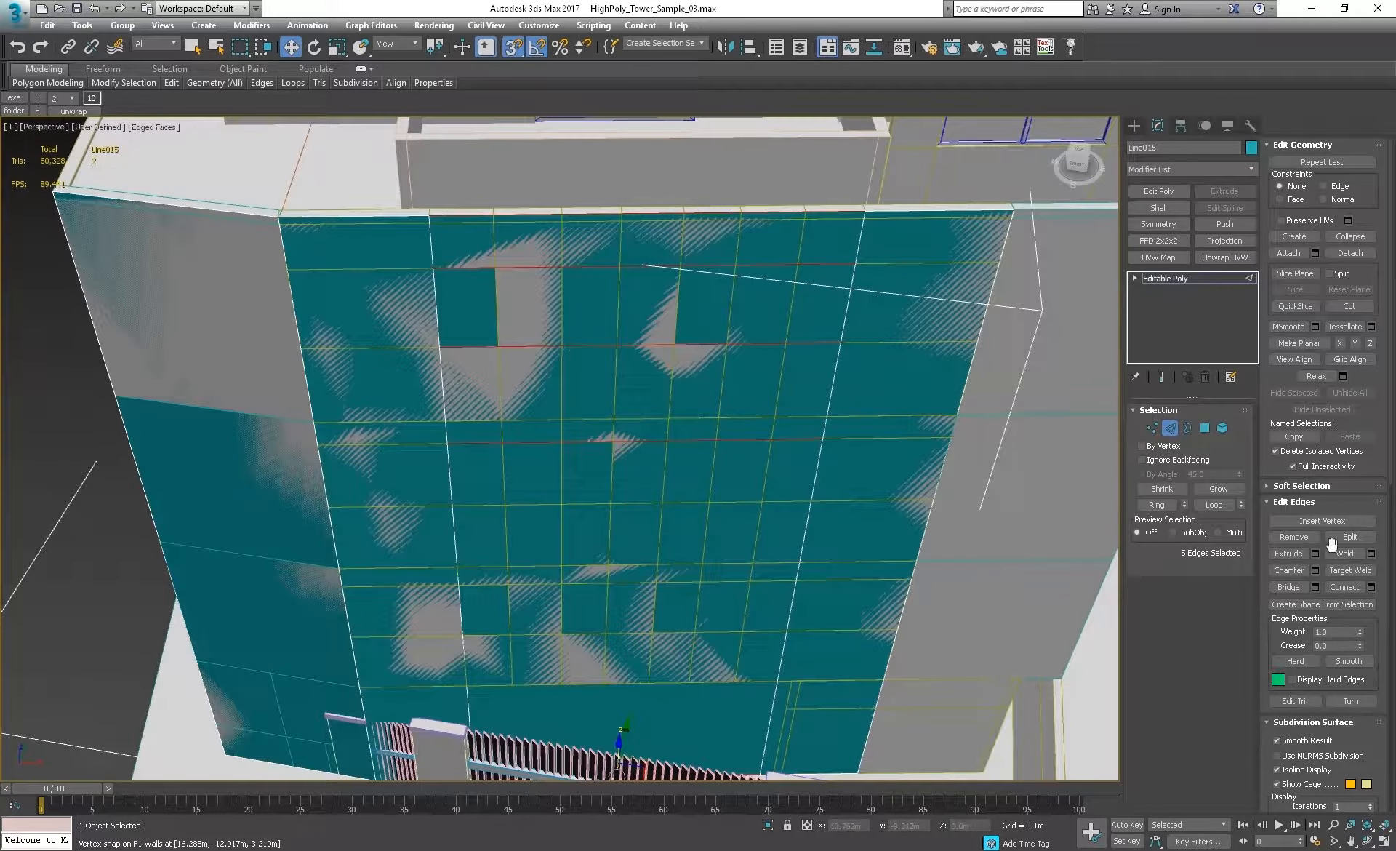
pyautogui.click(1371, 587)
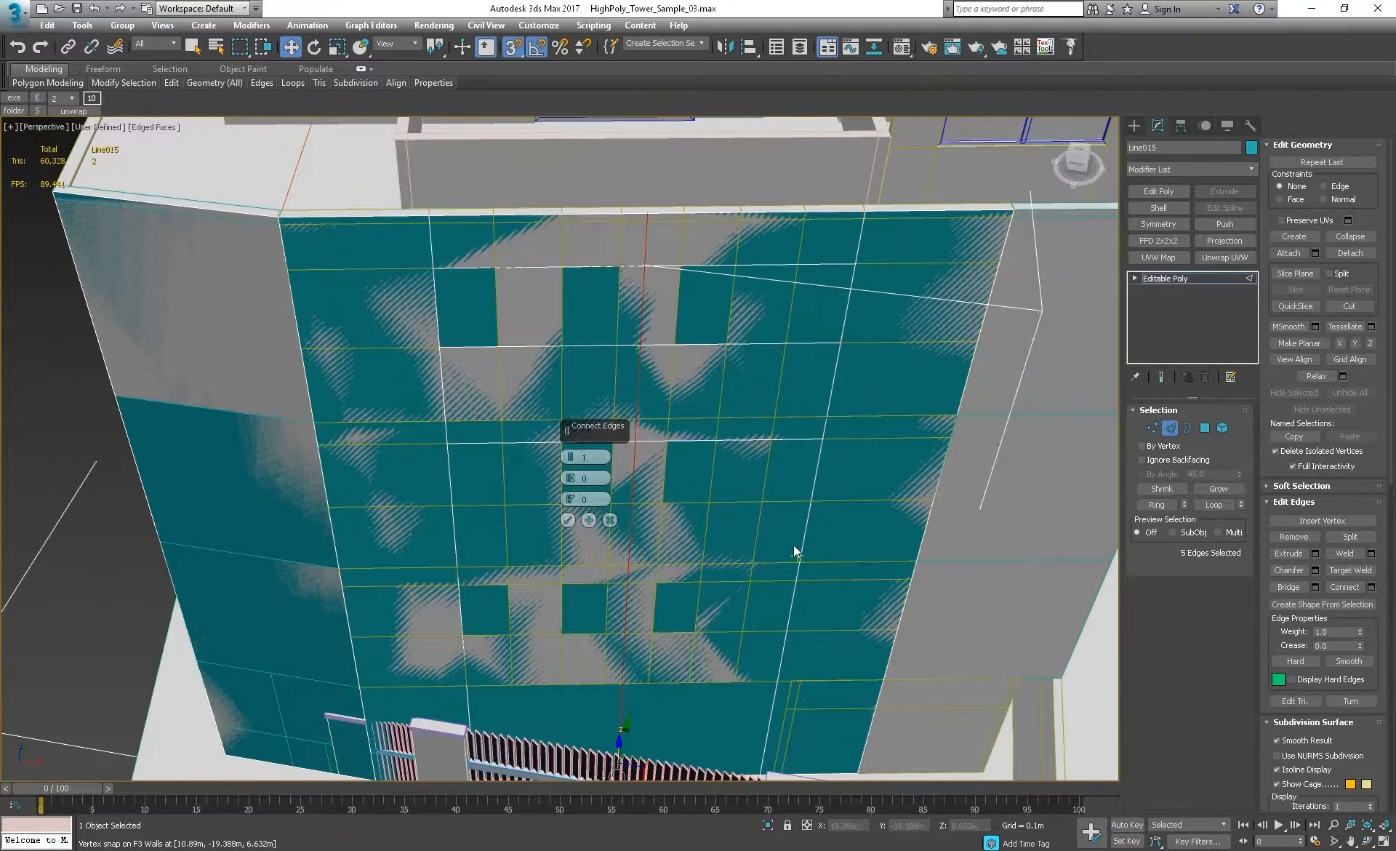
pyautogui.click(566, 520)
pyautogui.moveTo(656, 399); pyautogui.dragTo(500, 349)
# Step: Connect the horizontal edges beyond the first window column with one segment and snap it to the near side of the second column
pyautogui.moveTo(540, 301); pyautogui.dragTo(571, 373, button='middle')
pyautogui.scroll(5, 550, 390)
pyautogui.scroll(-4, 472, 385)
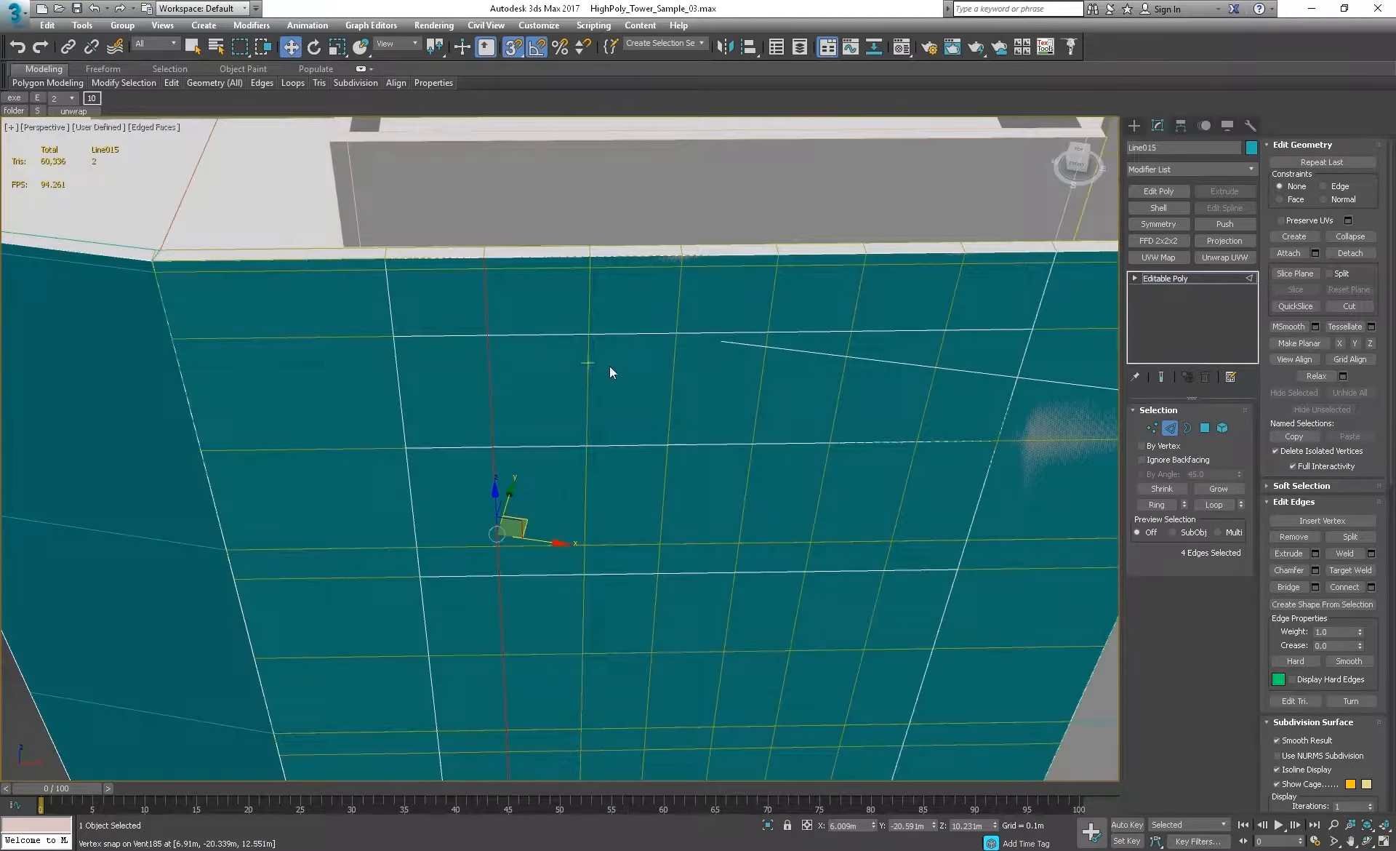
pyautogui.scroll(-5, 814, 367)
pyautogui.moveTo(873, 465); pyautogui.dragTo(673, 436, button='middle')
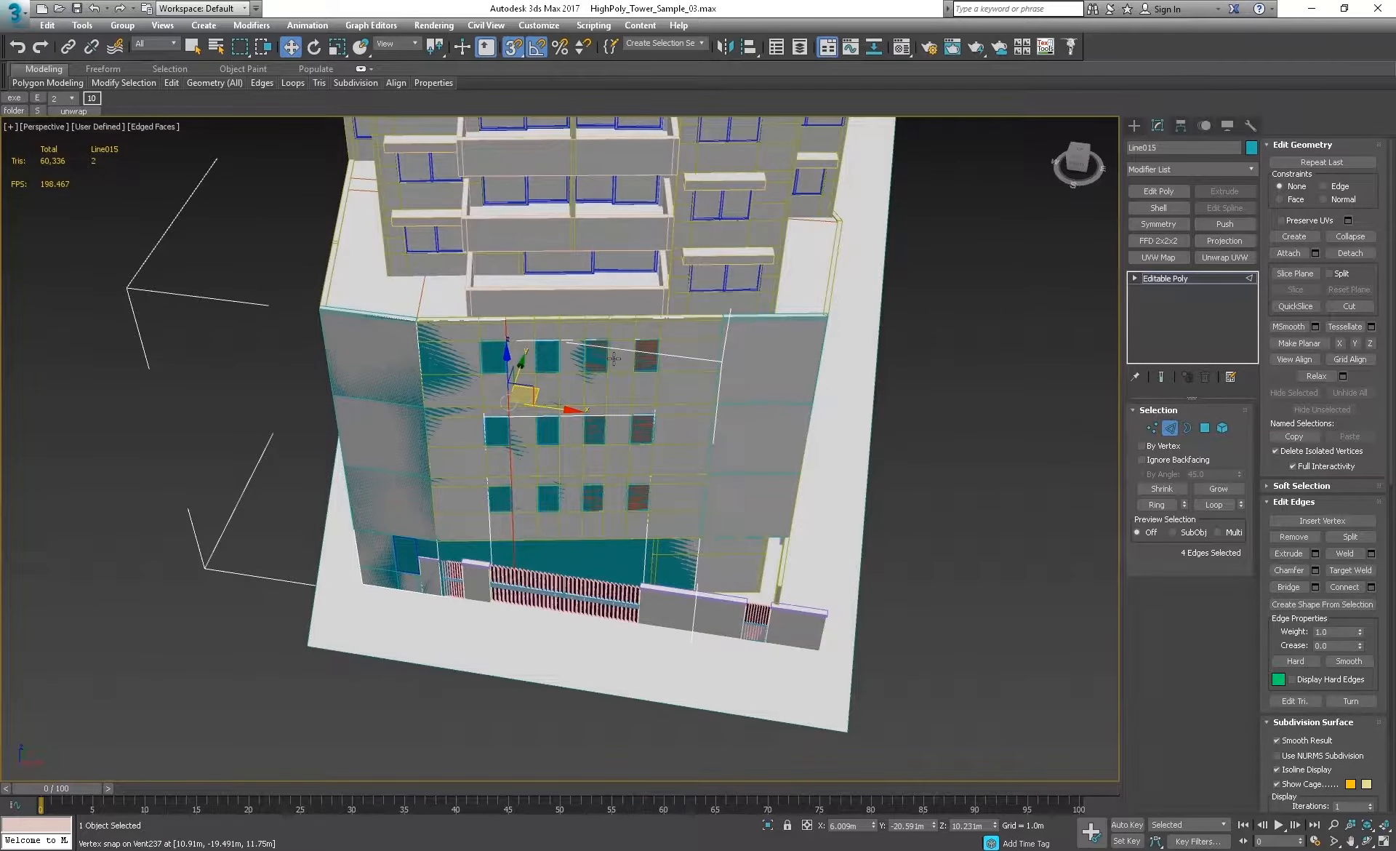
pyautogui.scroll(5, 546, 365)
pyautogui.scroll(-2, 436, 349)
pyautogui.scroll(8, 456, 324)
pyautogui.click(538, 205)
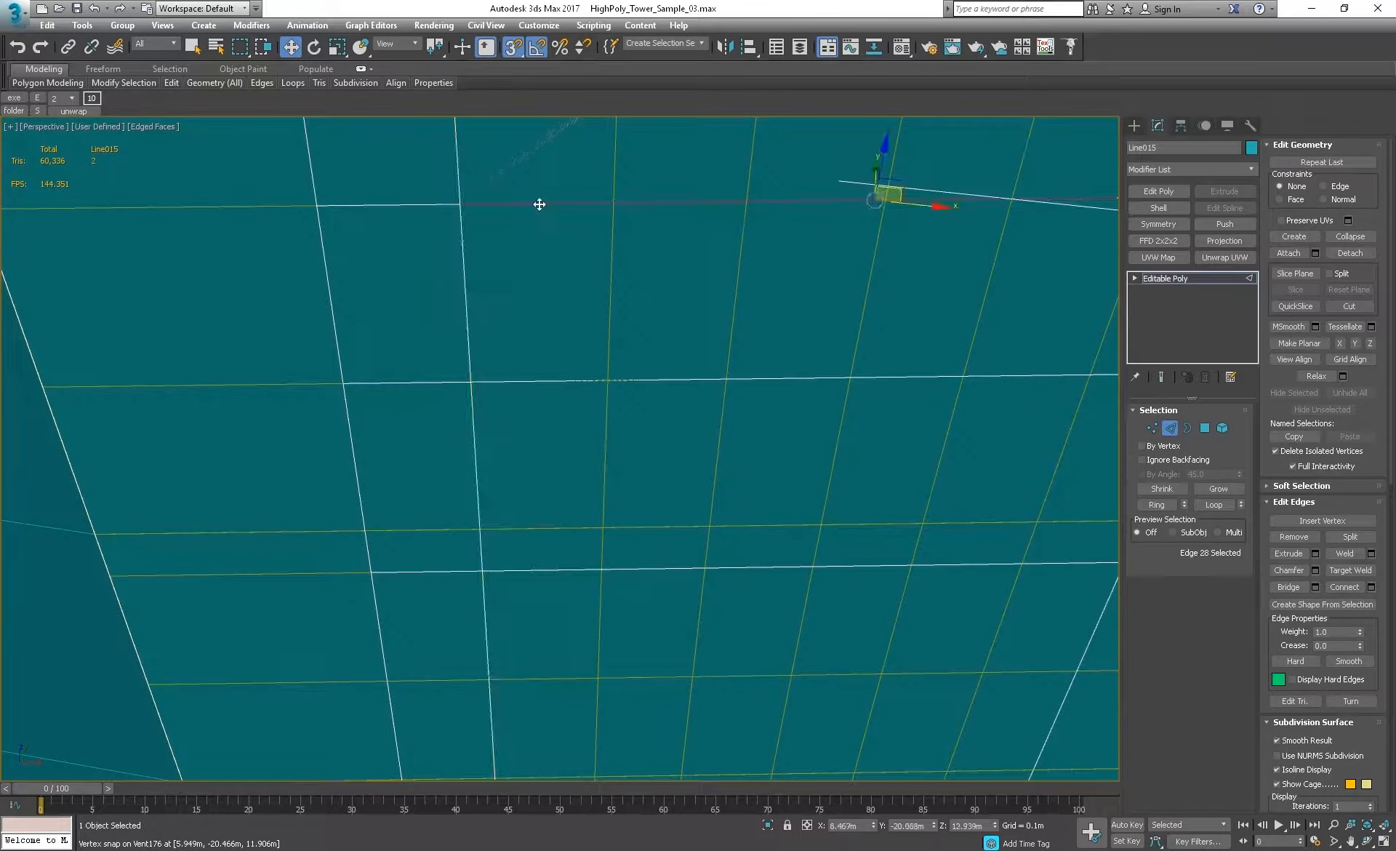
pyautogui.hotkey('alt', 'r')
pyautogui.scroll(-4, 678, 333)
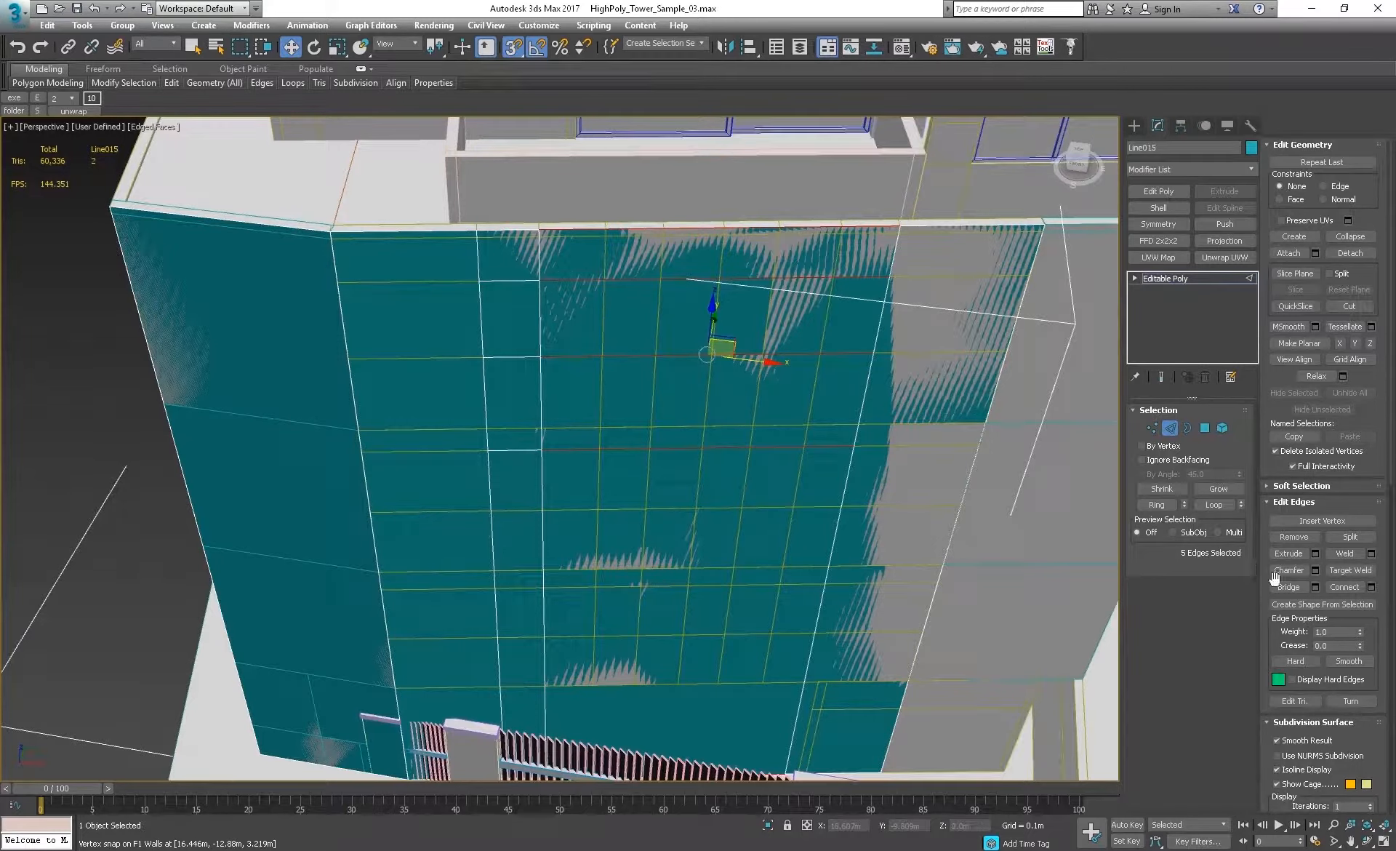
pyautogui.click(1372, 588)
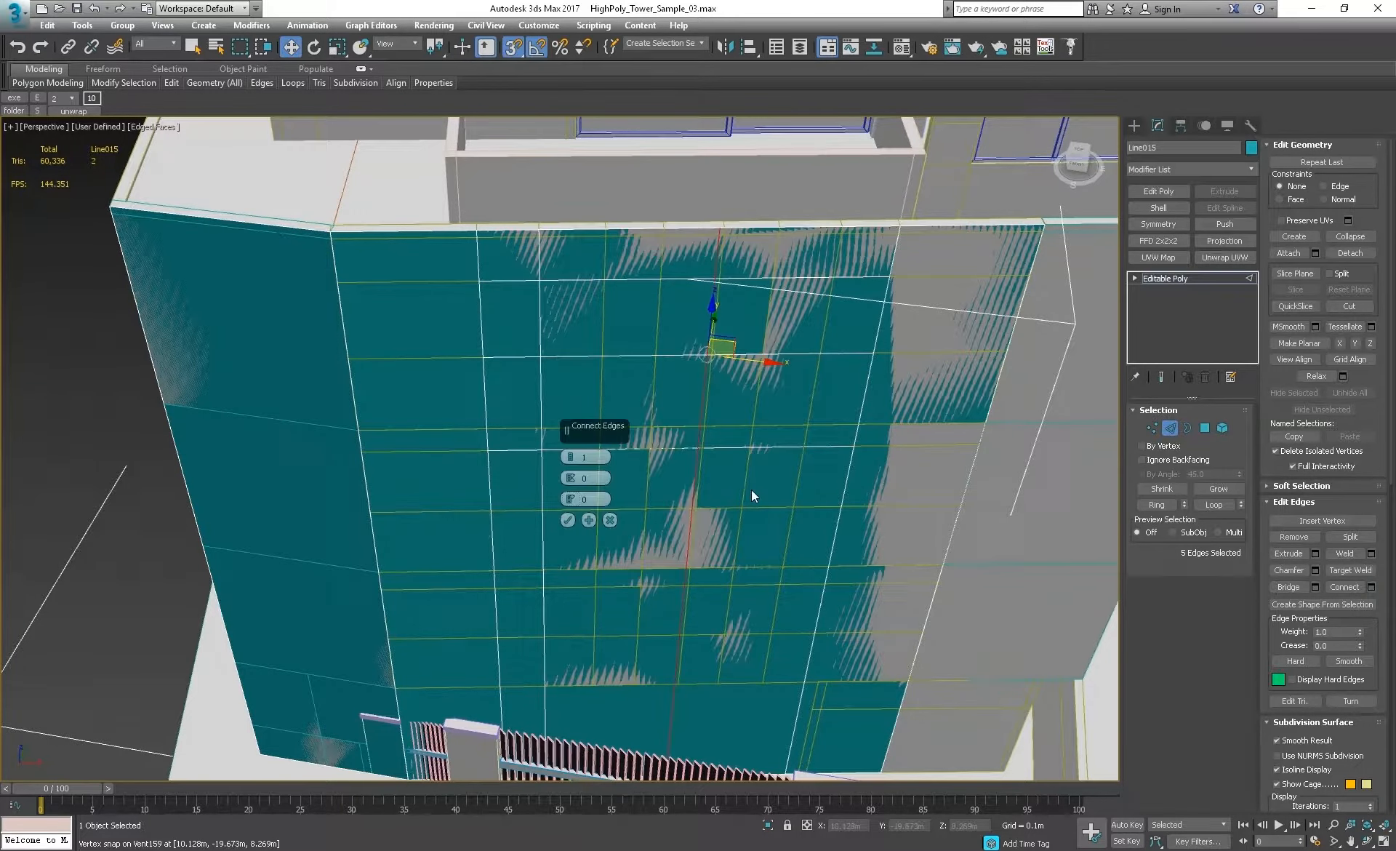
pyautogui.click(568, 520)
pyautogui.moveTo(604, 277); pyautogui.dragTo(604, 279)
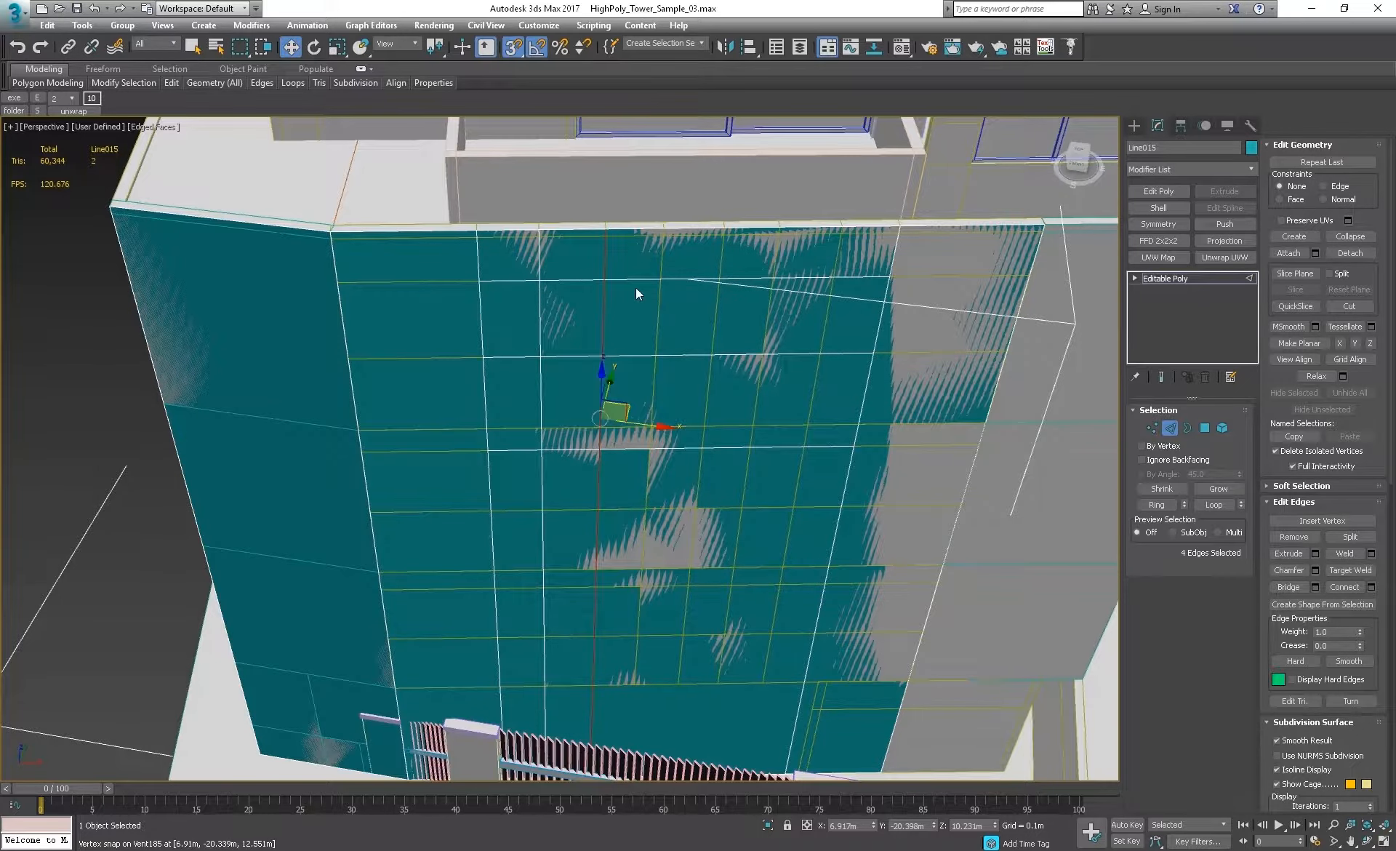
# Step: Add another vertical segment across the remaining horizontal edge ring and snap it to the far side of the second window column
pyautogui.moveTo(636, 289); pyautogui.dragTo(560, 325, button='middle')
pyautogui.click(549, 310)
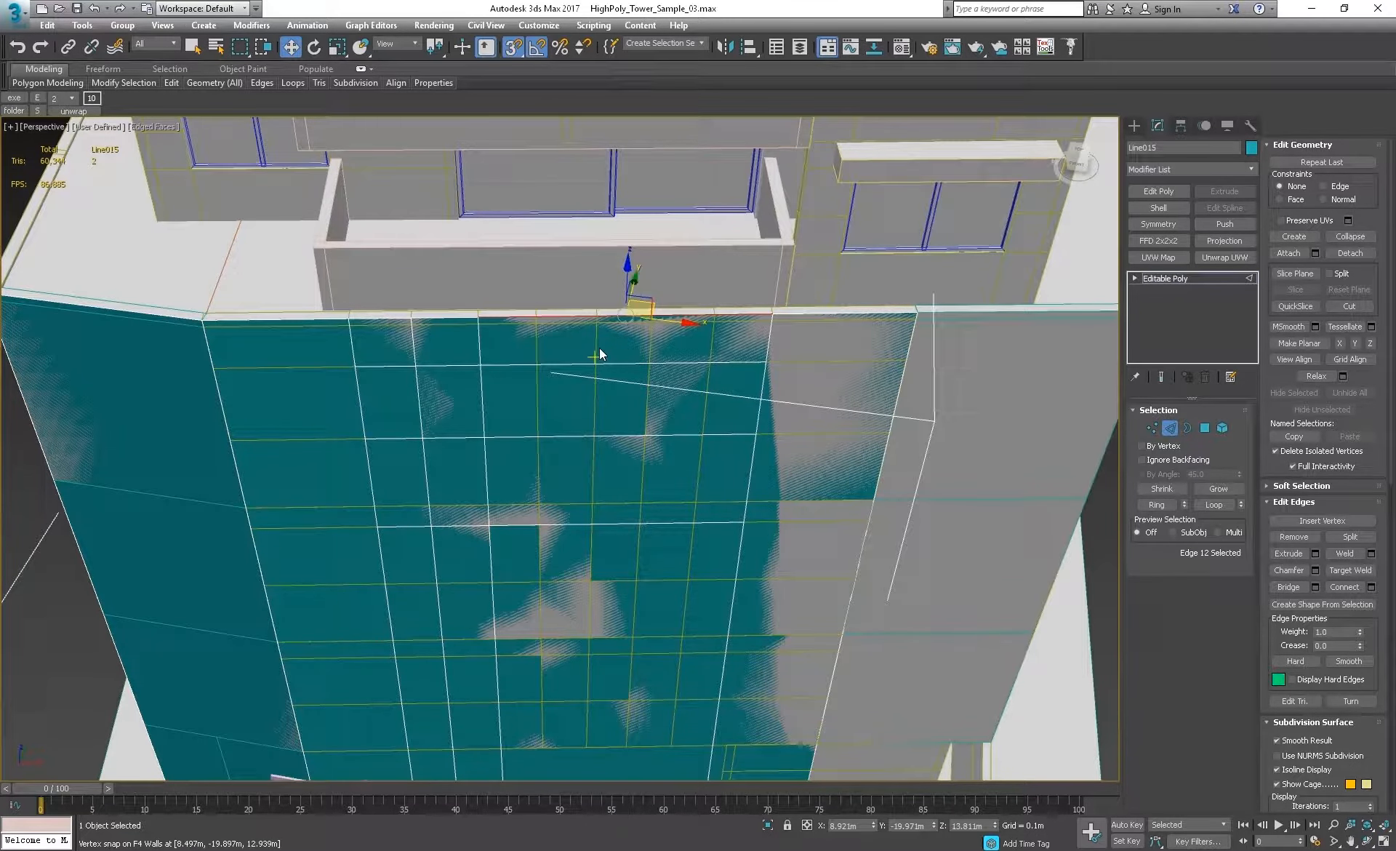
pyautogui.hotkey('alt', 'r')
pyautogui.moveTo(600, 349); pyautogui.dragTo(700, 283, button='middle')
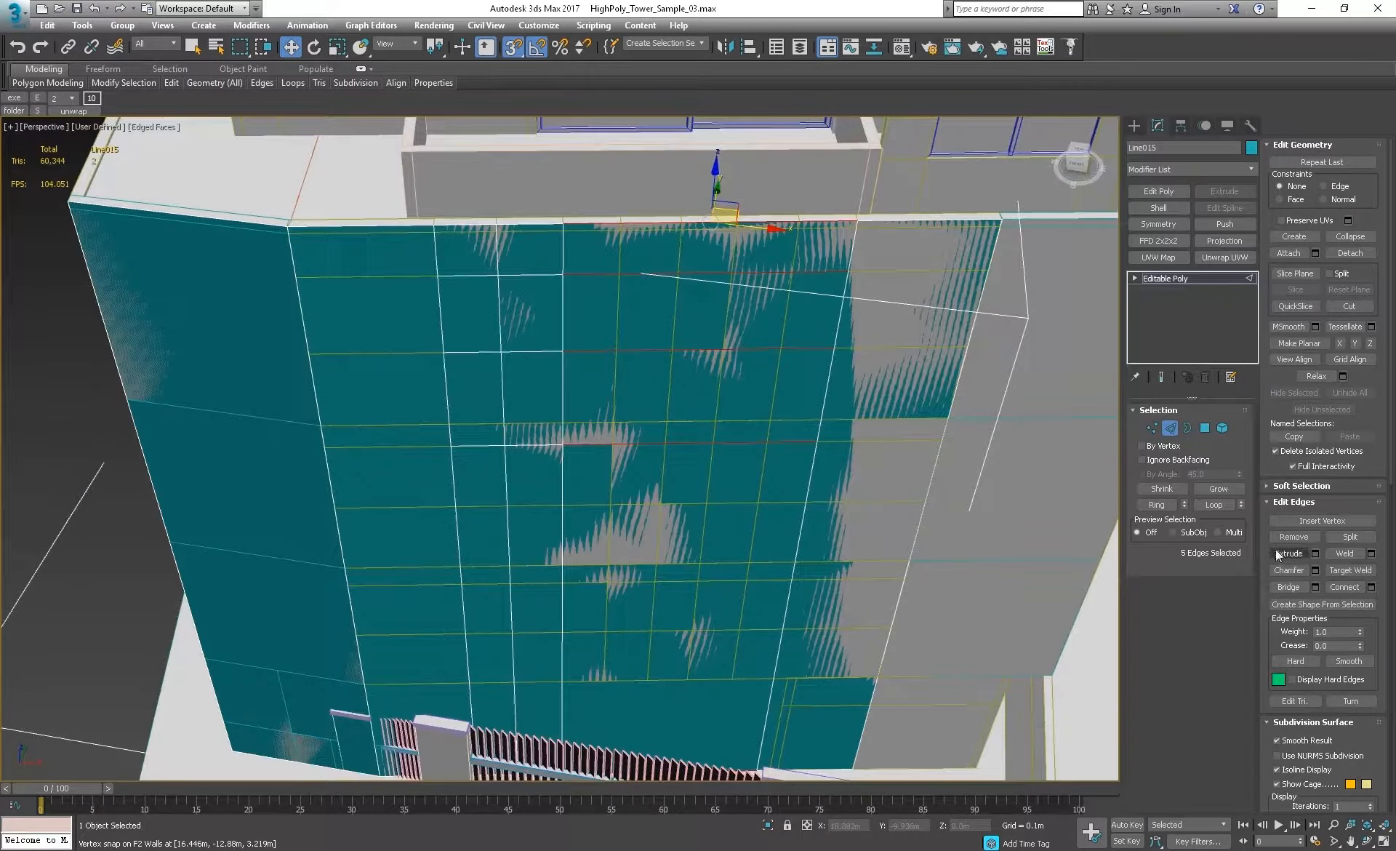
pyautogui.click(1371, 587)
pyautogui.click(567, 522)
pyautogui.moveTo(597, 366); pyautogui.dragTo(598, 469, button='middle')
pyautogui.scroll(3, 689, 477)
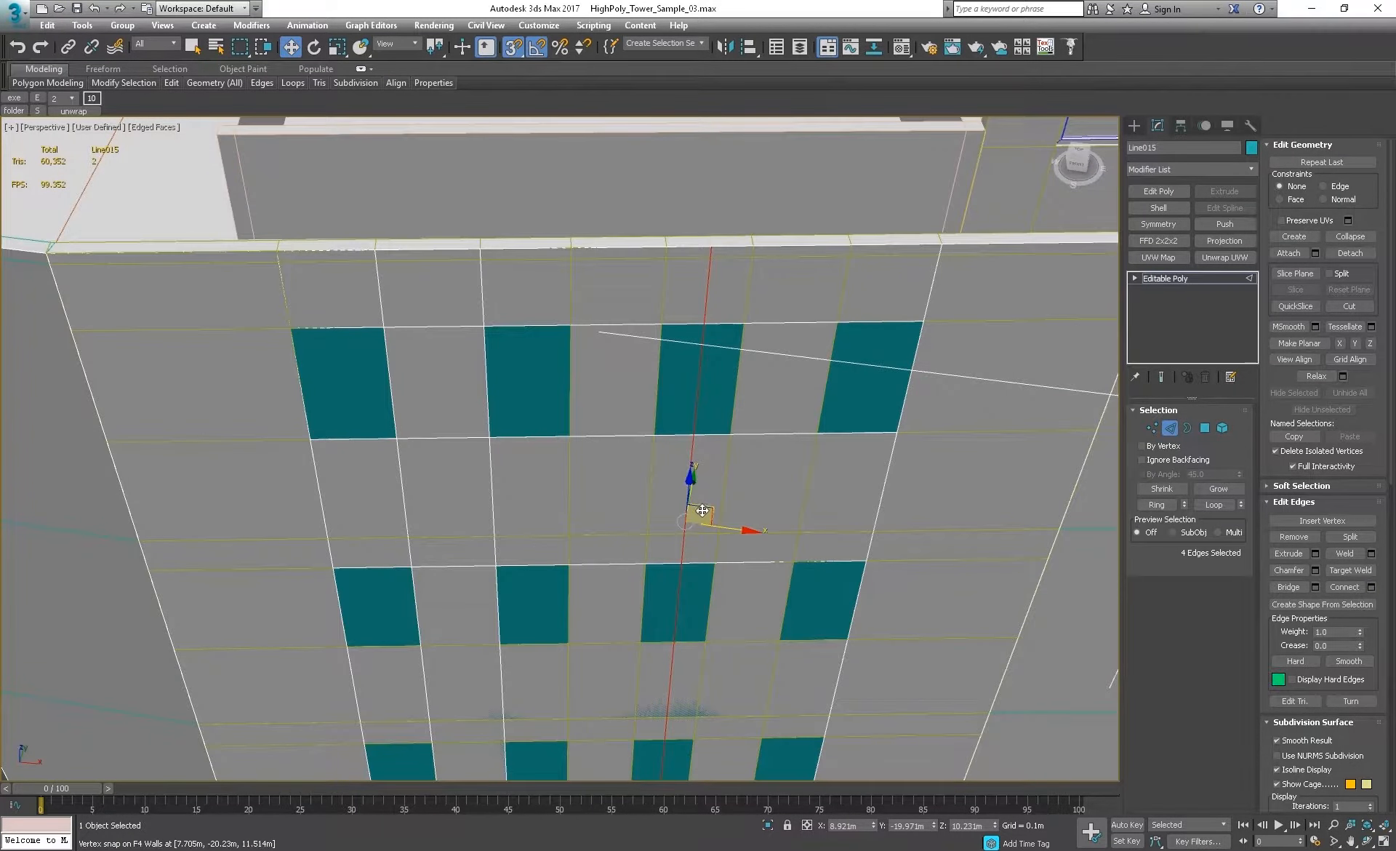
pyautogui.moveTo(702, 511); pyautogui.dragTo(574, 331)
pyautogui.moveTo(571, 324); pyautogui.dragTo(572, 324)
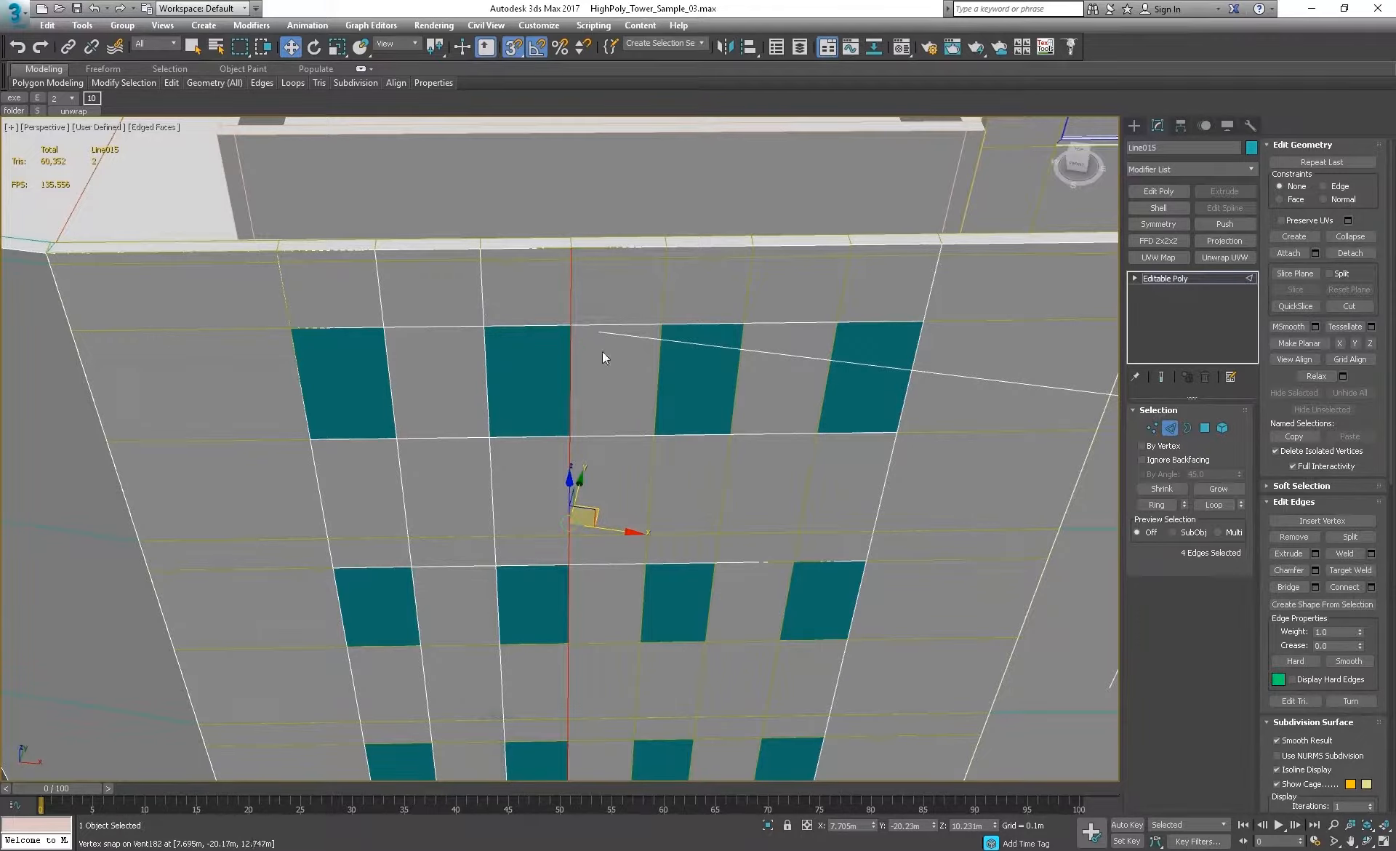
# Step: Isolate the simplified wall mesh from the rest of the building
pyautogui.keyDown('alt'); pyautogui.moveTo(633, 345); pyautogui.dragTo(688, 353, button='middle'); pyautogui.keyUp('alt')
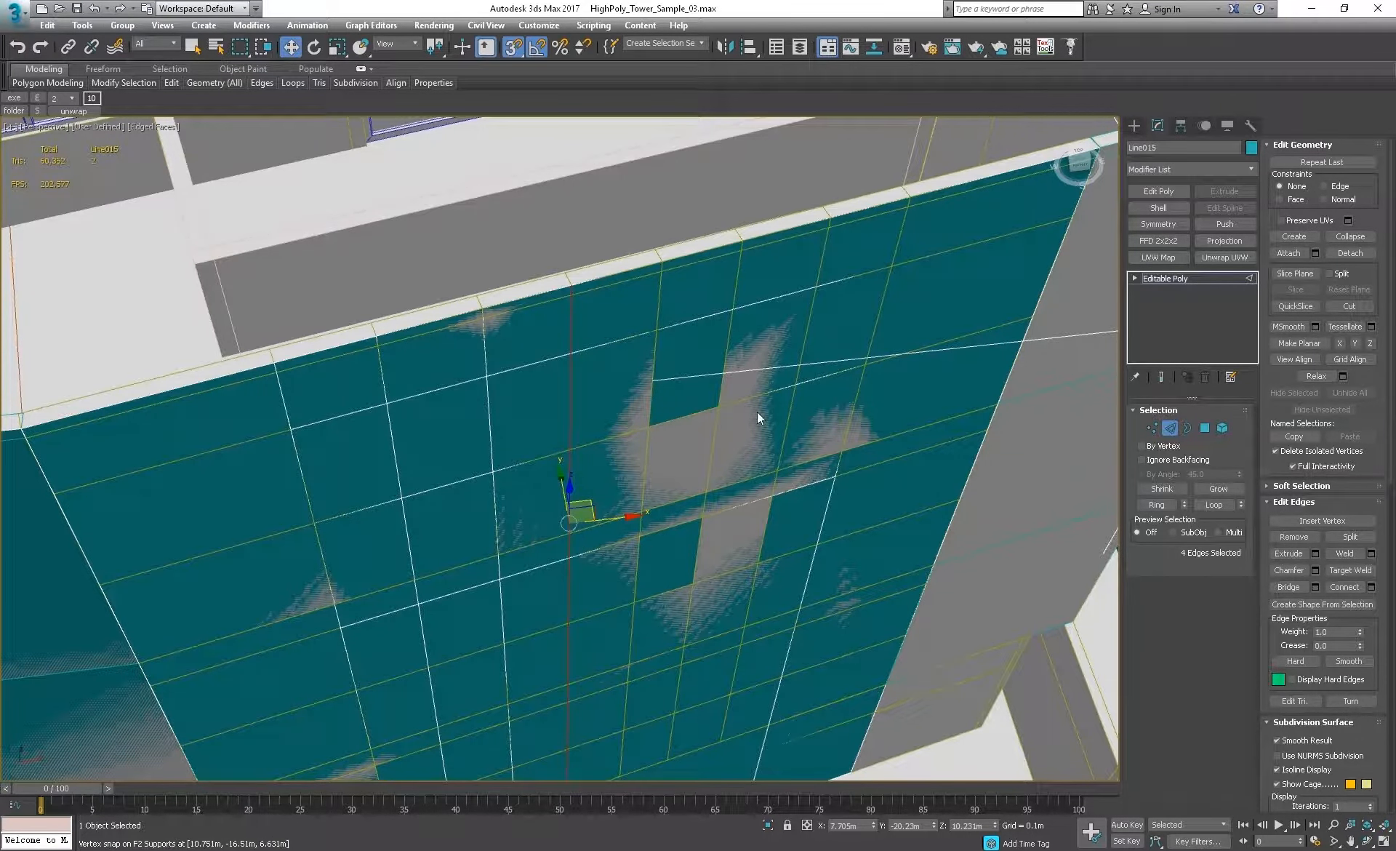
pyautogui.keyDown('alt'); pyautogui.moveTo(763, 415); pyautogui.dragTo(892, 402, button='middle'); pyautogui.keyUp('alt')
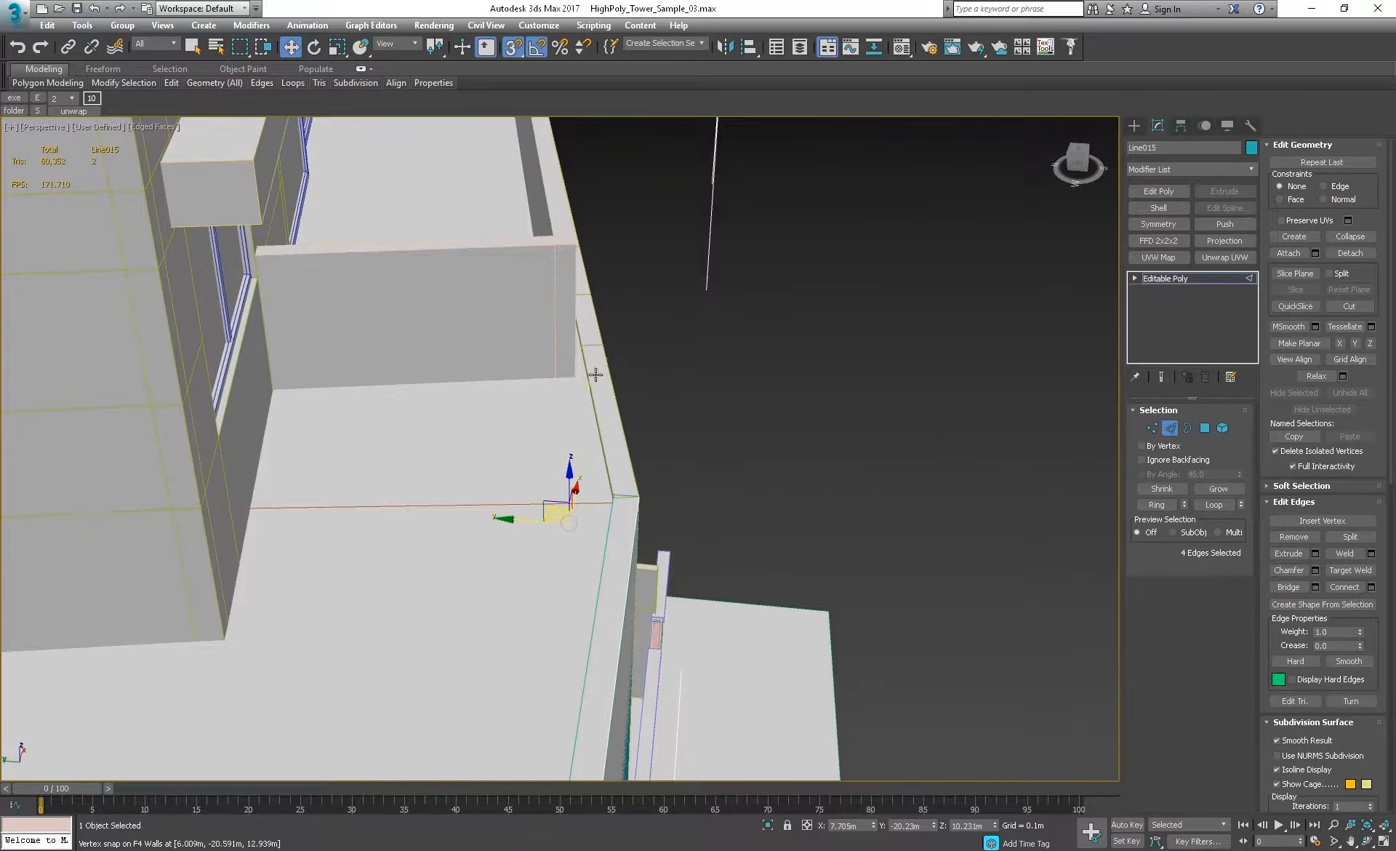
pyautogui.keyDown('alt'); pyautogui.moveTo(597, 378); pyautogui.dragTo(555, 350, button='middle'); pyautogui.keyUp('alt')
pyautogui.scroll(-5, 581, 431)
pyautogui.scroll(5, 578, 389)
pyautogui.scroll(-3, 593, 416)
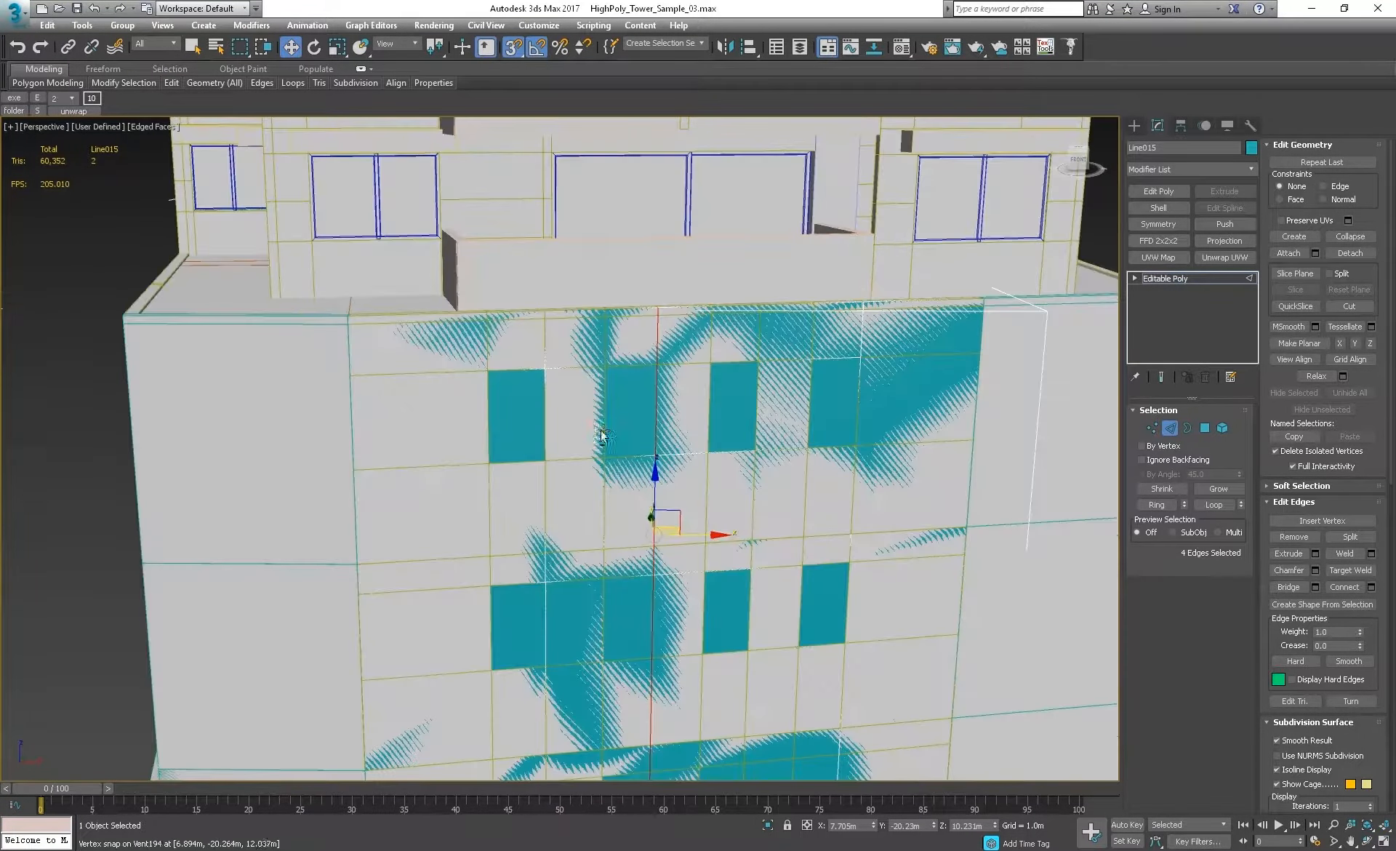
pyautogui.hotkey('alt', 'q')
pyautogui.keyDown('alt'); pyautogui.moveTo(491, 307); pyautogui.dragTo(515, 320, button='middle'); pyautogui.keyUp('alt')
pyautogui.moveTo(515, 320); pyautogui.dragTo(652, 382, button='middle')
pyautogui.scroll(4, 559, 367)
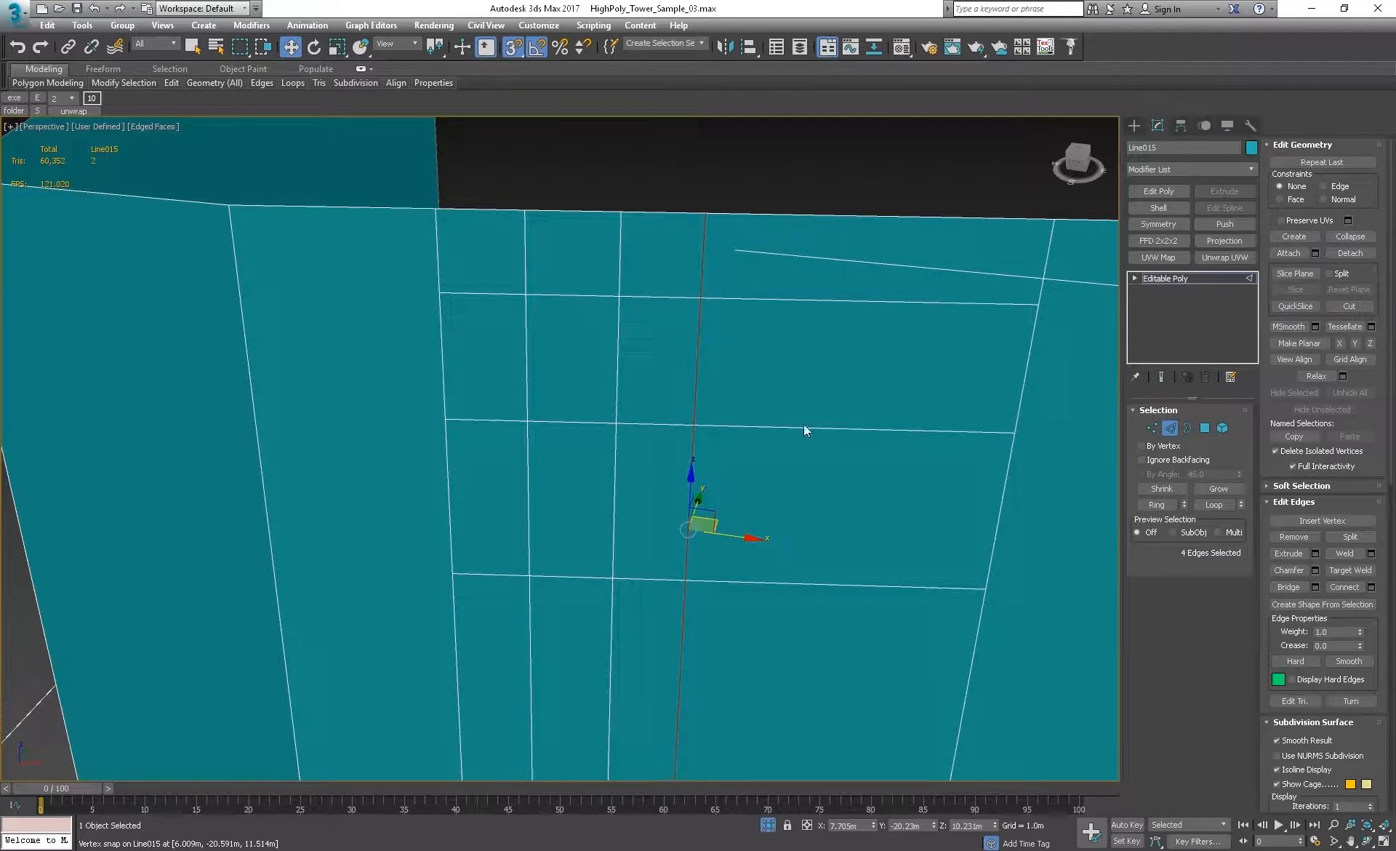
pyautogui.moveTo(646, 246); pyautogui.dragTo(664, 311, button='middle')
# Step: Target-weld the first three top vertices above the windows to the wall's top corner vertex
pyautogui.click(1153, 428)
pyautogui.moveTo(488, 333); pyautogui.dragTo(555, 362, button='middle')
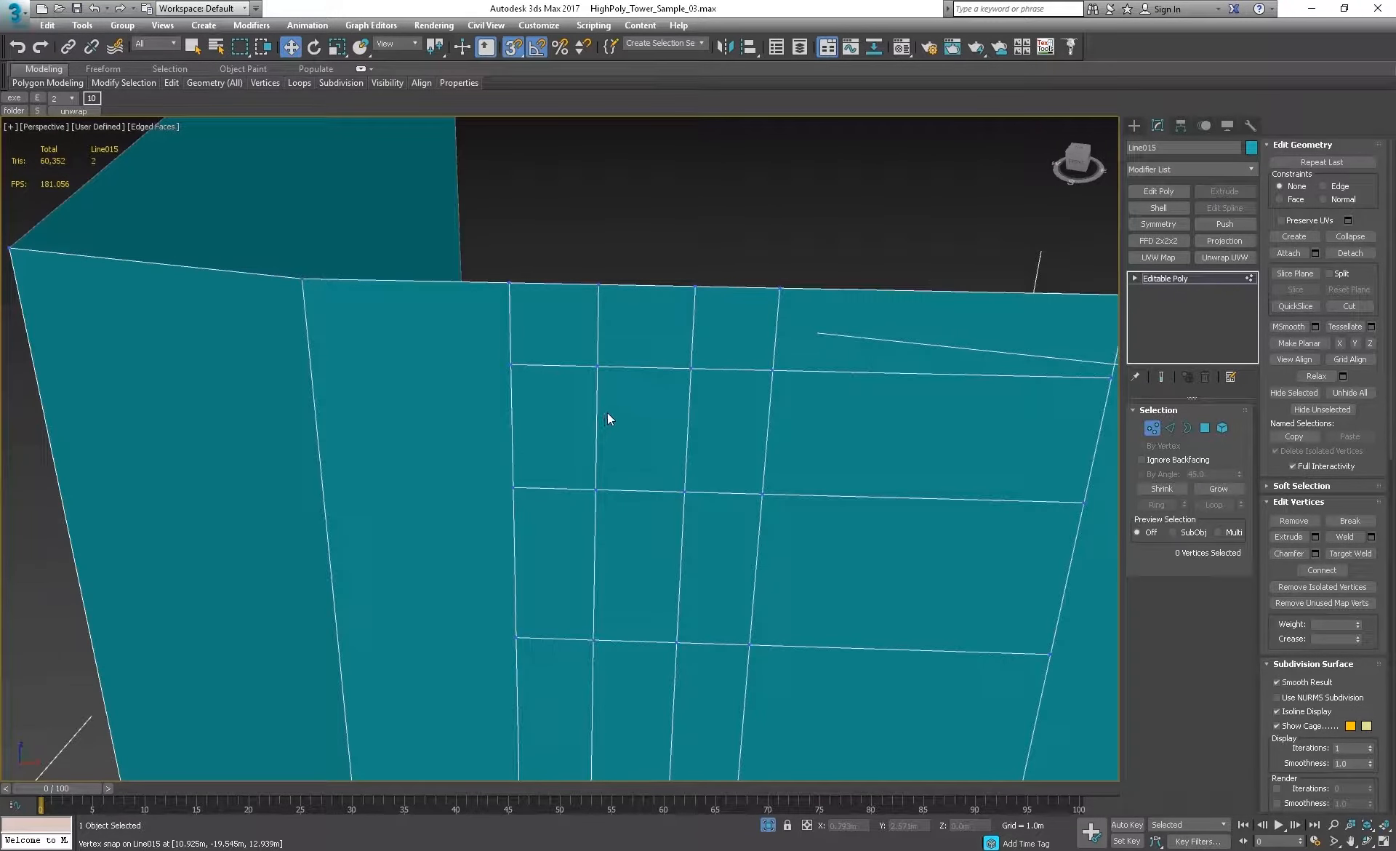
pyautogui.moveTo(558, 446); pyautogui.dragTo(794, 379, button='middle')
pyautogui.click(1332, 555)
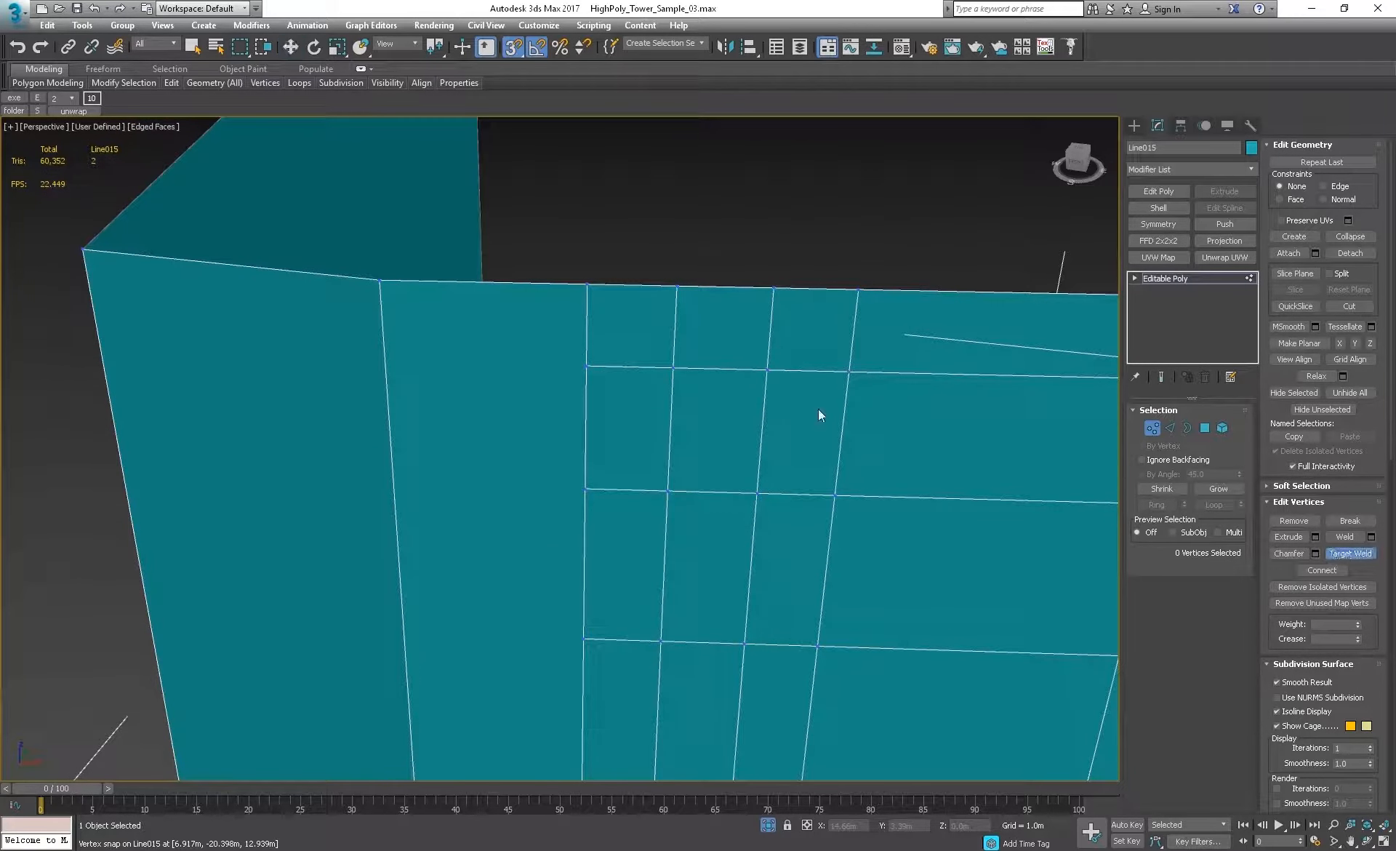
pyautogui.click(387, 280)
pyautogui.click(682, 295)
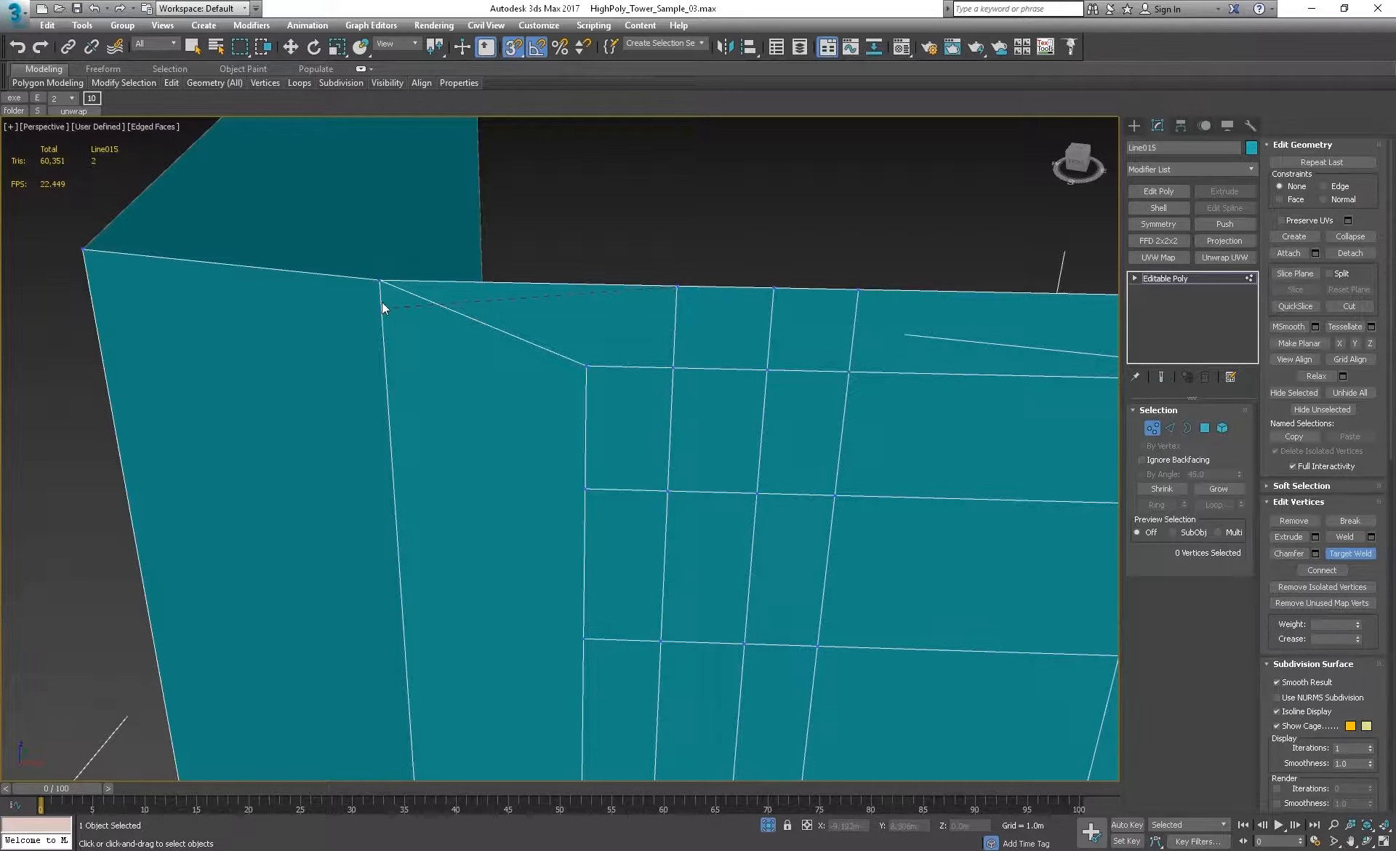
pyautogui.click(378, 281)
pyautogui.click(775, 290)
pyautogui.click(380, 281)
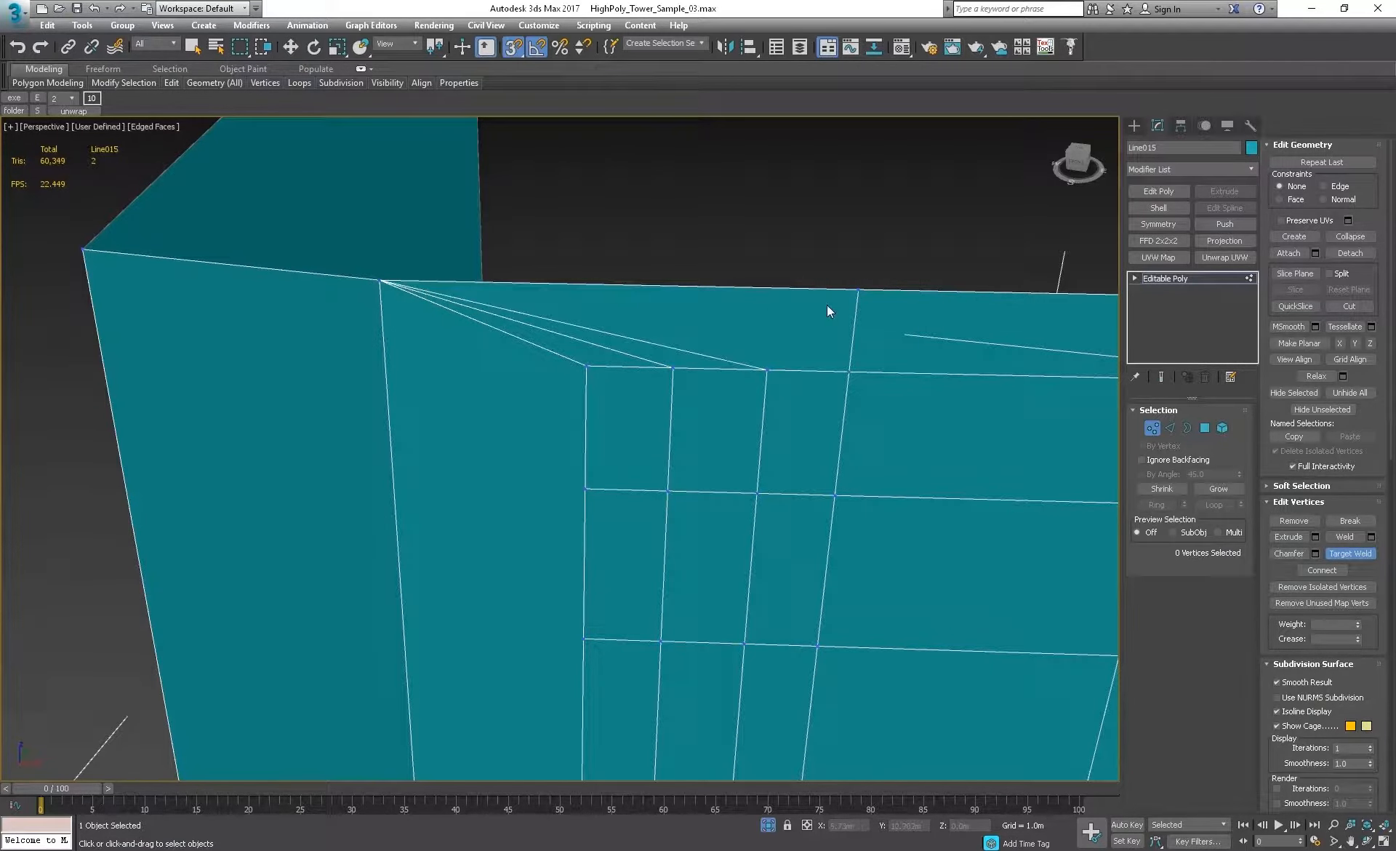
# Step: Target-weld the top vertex of the fourth vertical line to the top vertex beyond the last window column
pyautogui.moveTo(822, 361); pyautogui.dragTo(495, 247, button='middle')
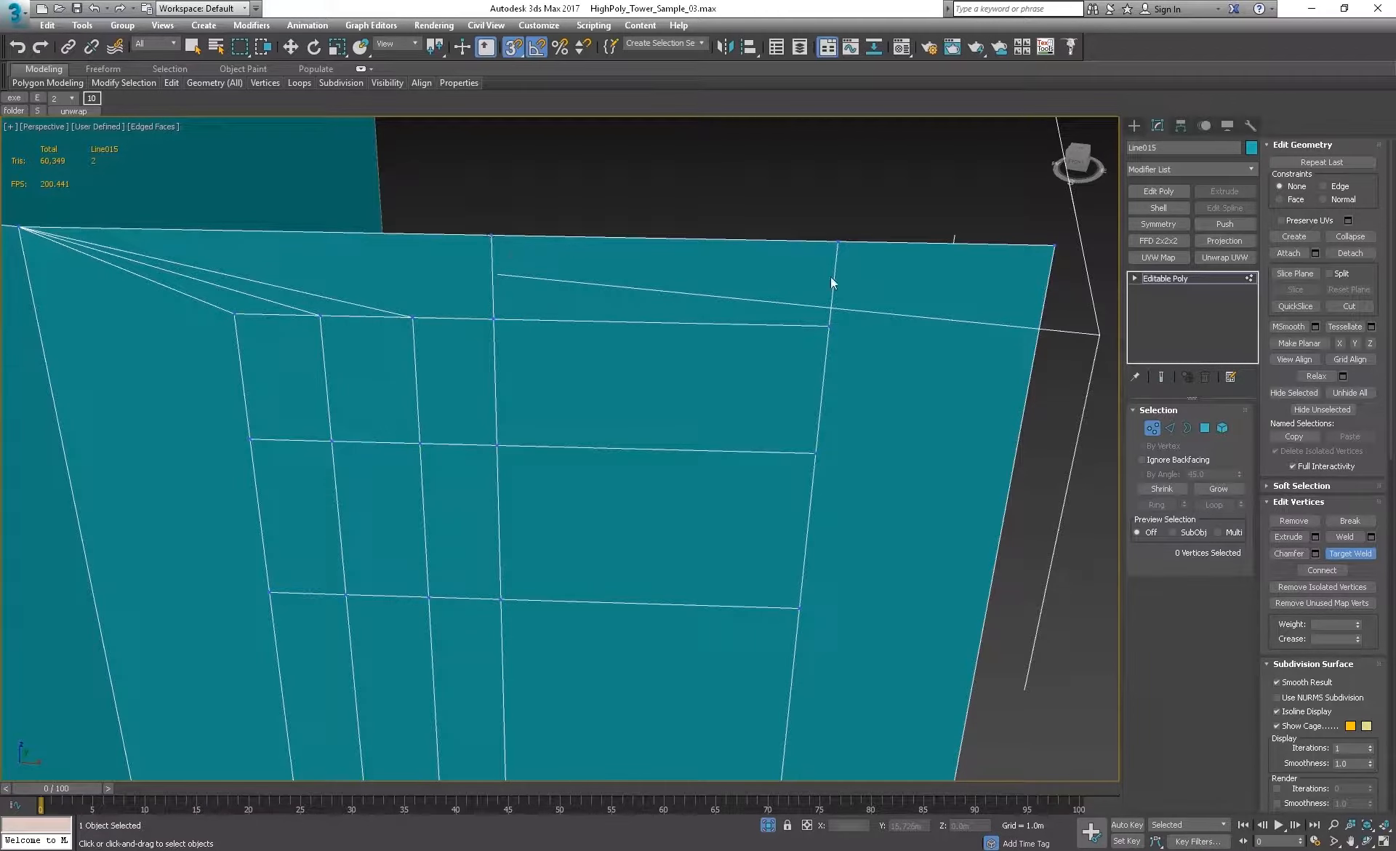
pyautogui.click(834, 244)
pyautogui.click(494, 318)
pyautogui.scroll(5, 676, 364)
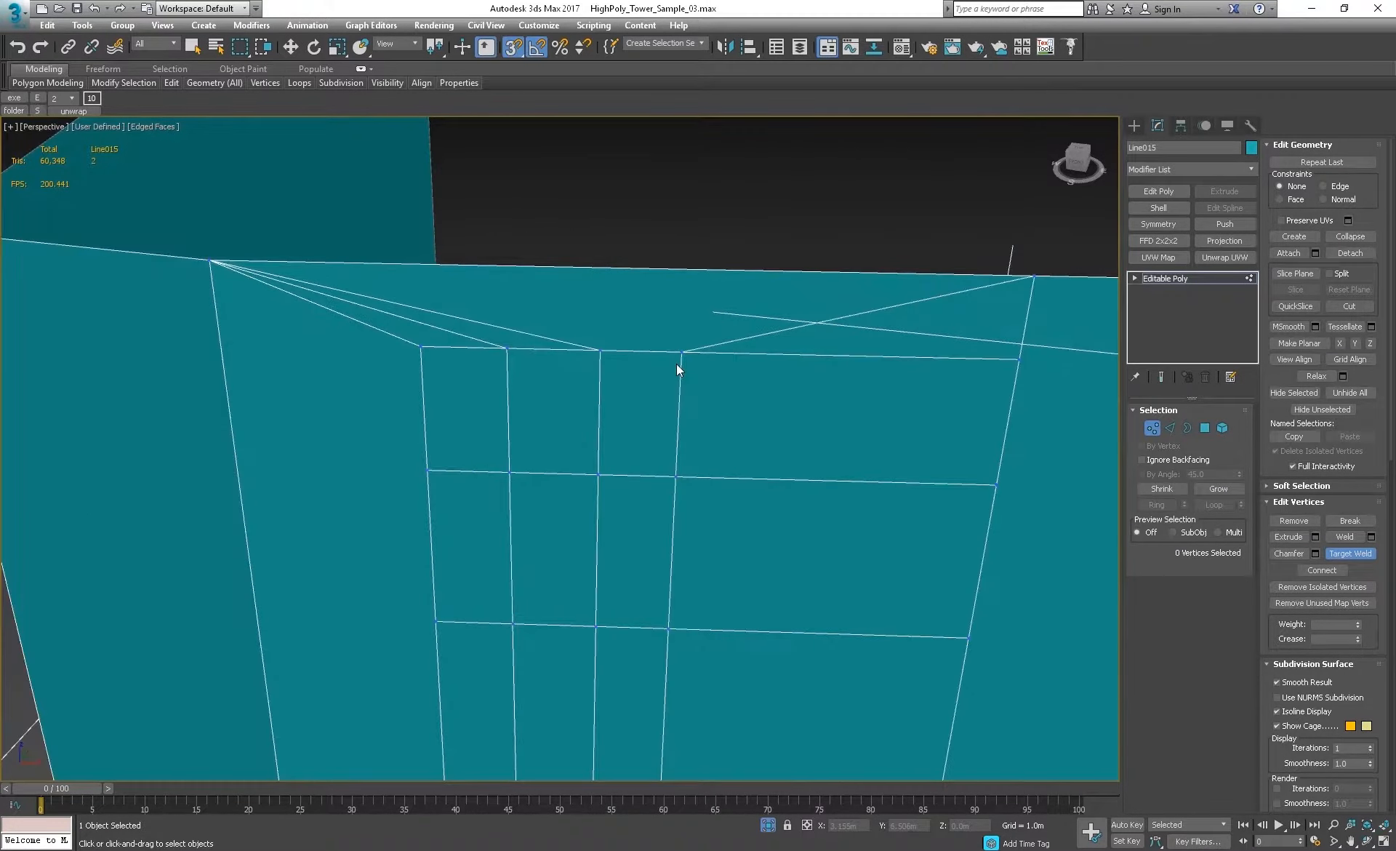
pyautogui.scroll(-4, 633, 364)
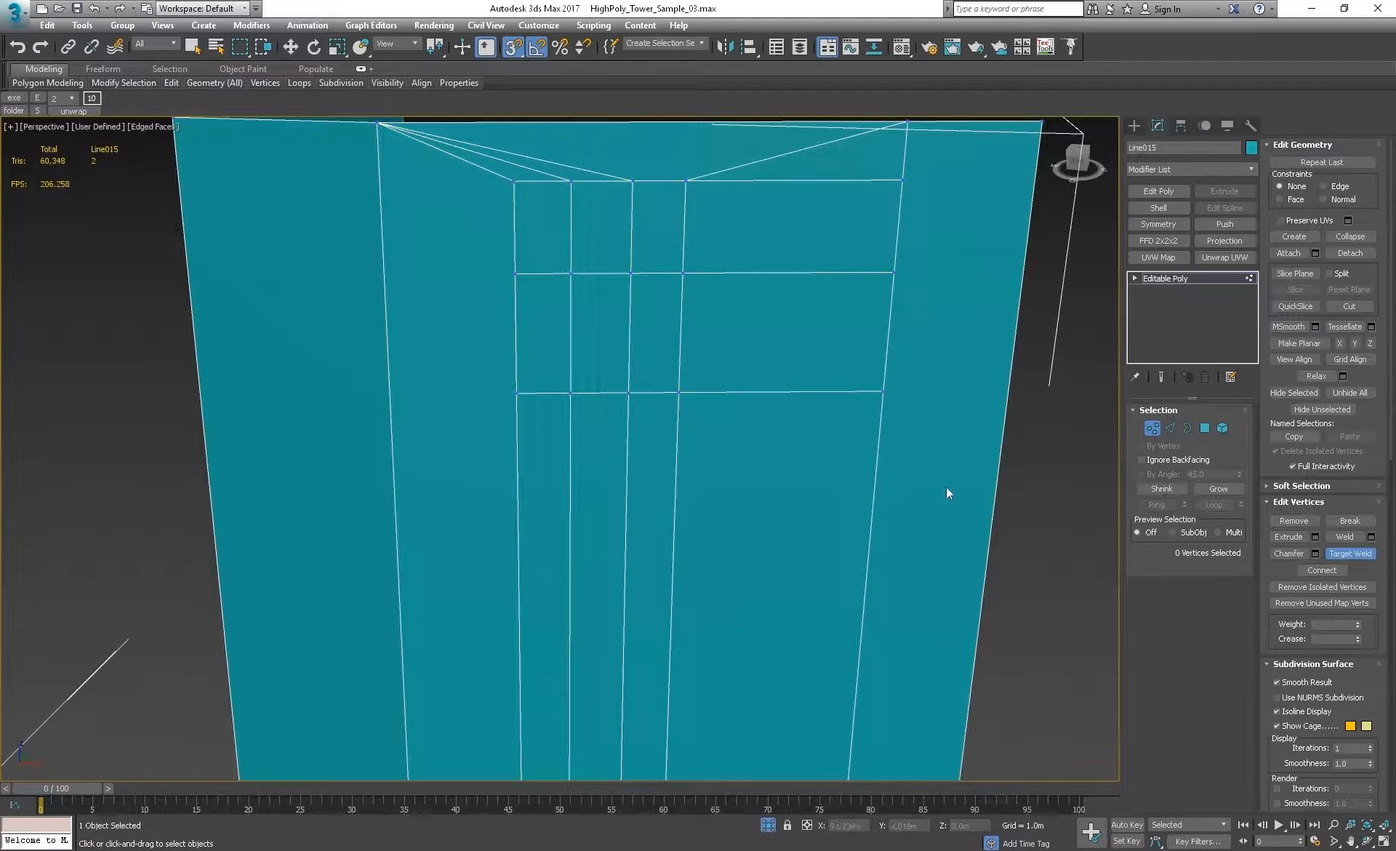
# Step: Connect the four vertical edges below the windows with one horizontal segment and lower it to about Z 1.33 m near the wall base
pyautogui.moveTo(592, 495); pyautogui.dragTo(612, 398, button='middle')
pyautogui.scroll(-5, 608, 477)
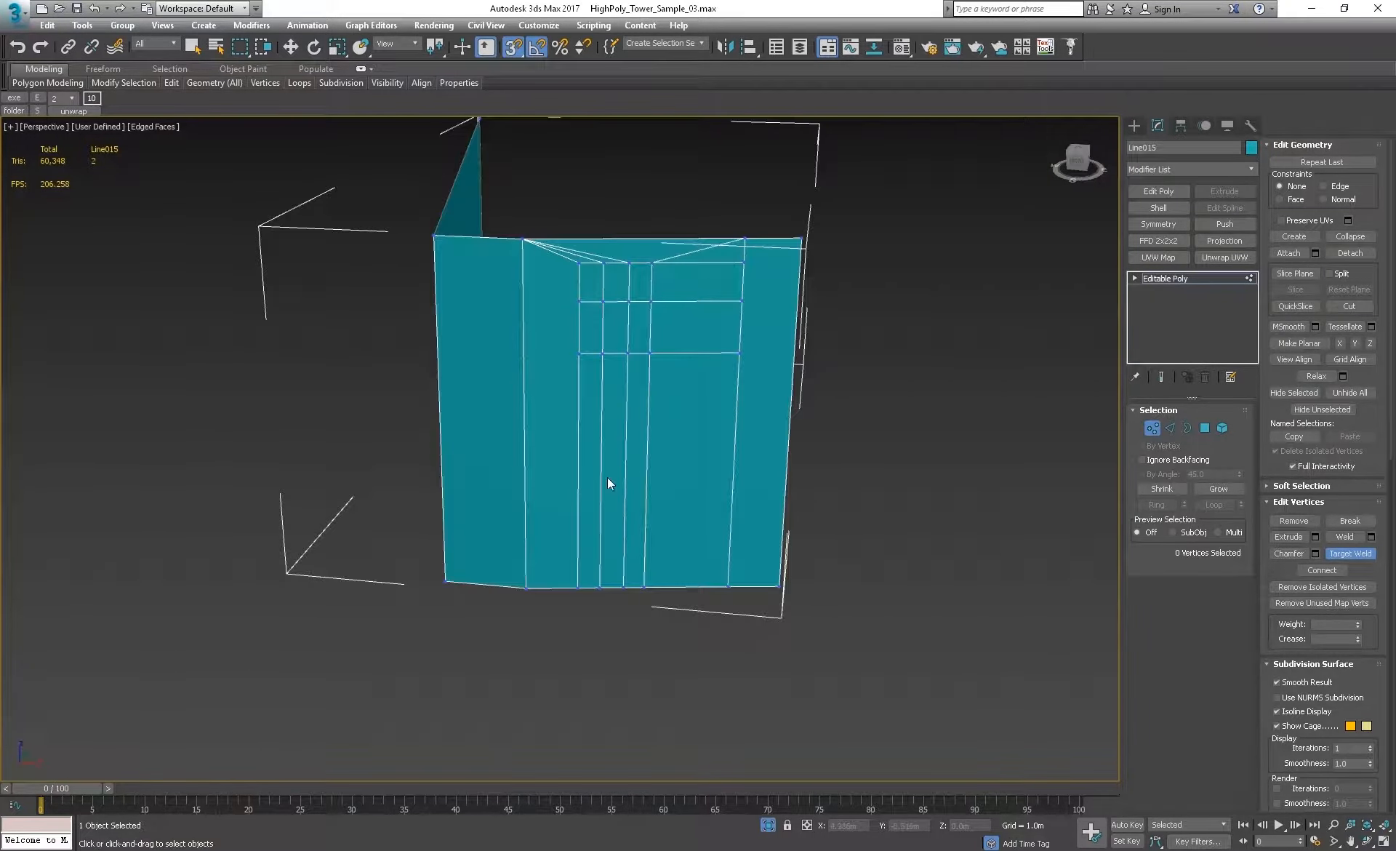
pyautogui.press('2')
pyautogui.doubleClick(646, 521)
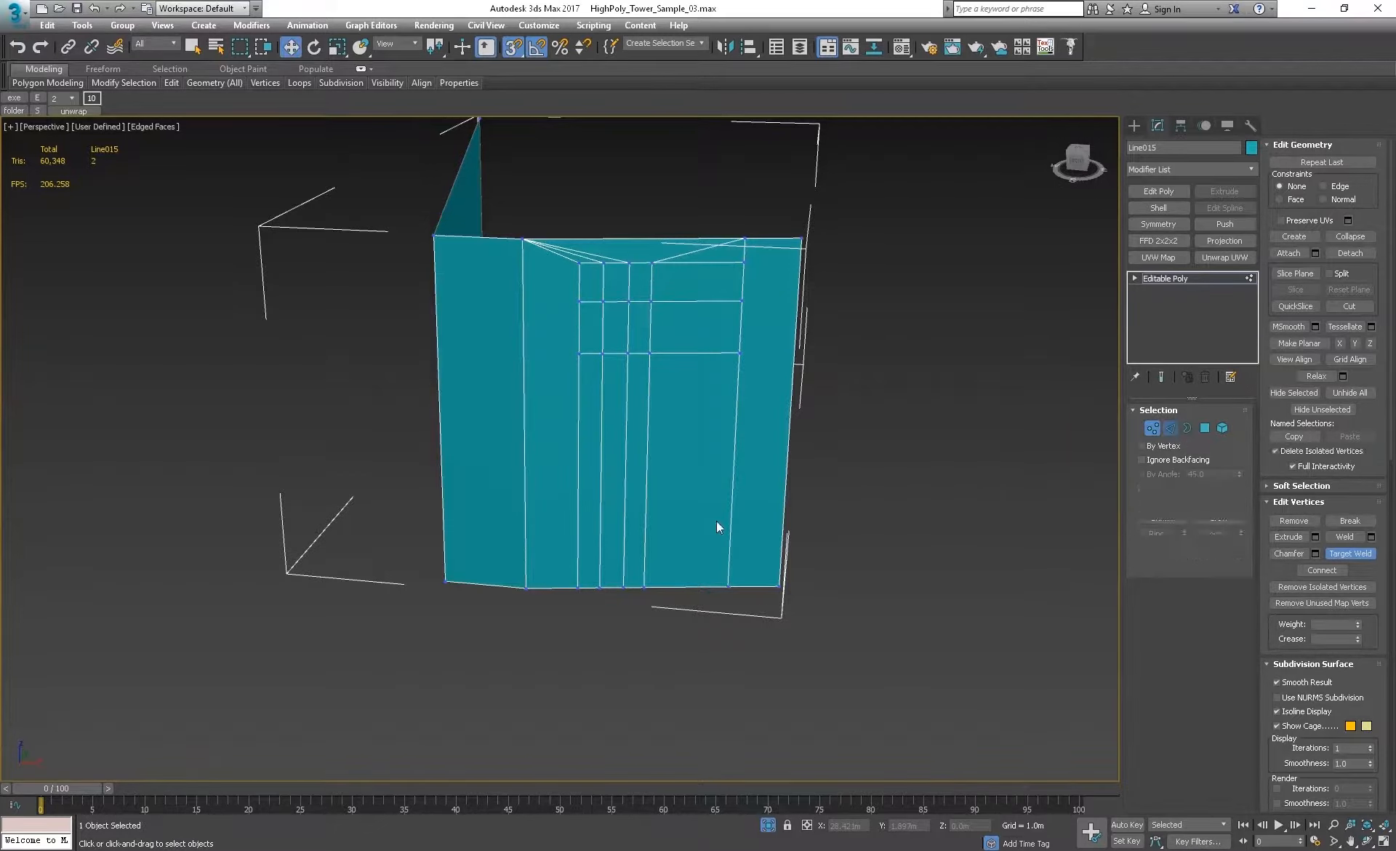
pyautogui.press('w')
pyautogui.hotkey('ctrl', 'shift', 'e')
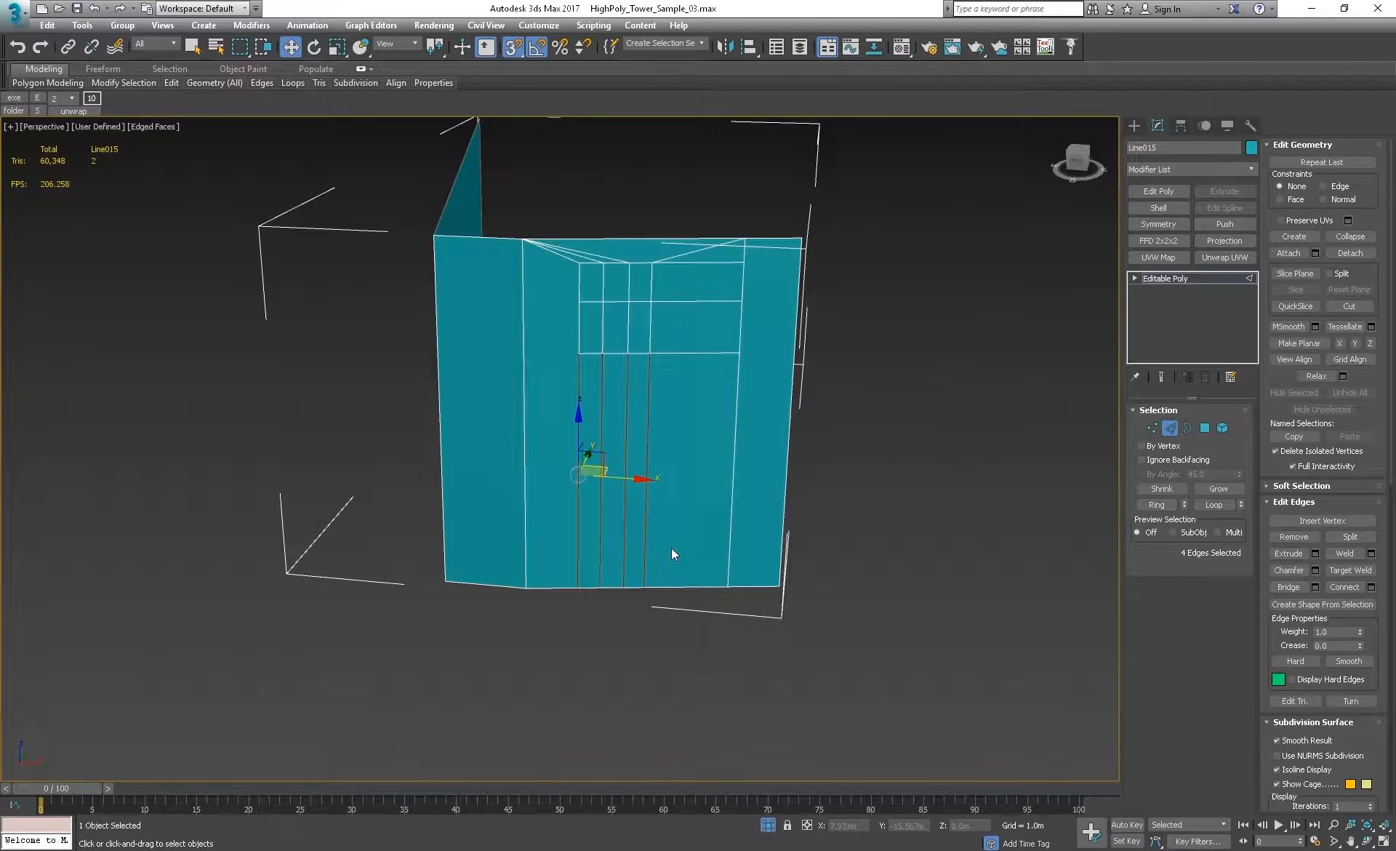
pyautogui.press('s')
pyautogui.moveTo(615, 471); pyautogui.dragTo(600, 506)
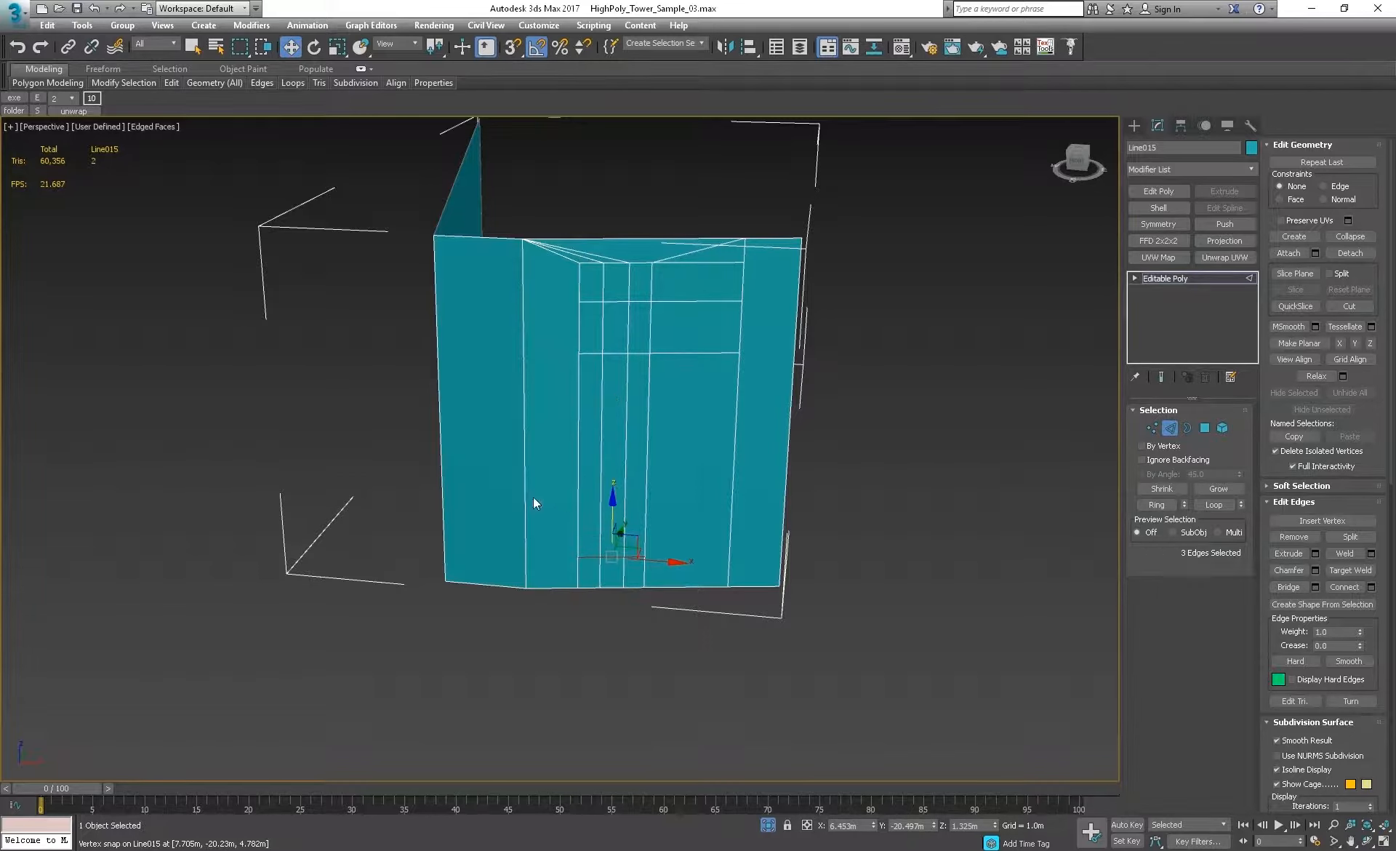
# Step: Connect the vertical edges above that segment with a second horizontal segment and lower it to about Z 3.45 m
pyautogui.click(647, 509)
pyautogui.hotkey('ctrl', 'shift', 'e')
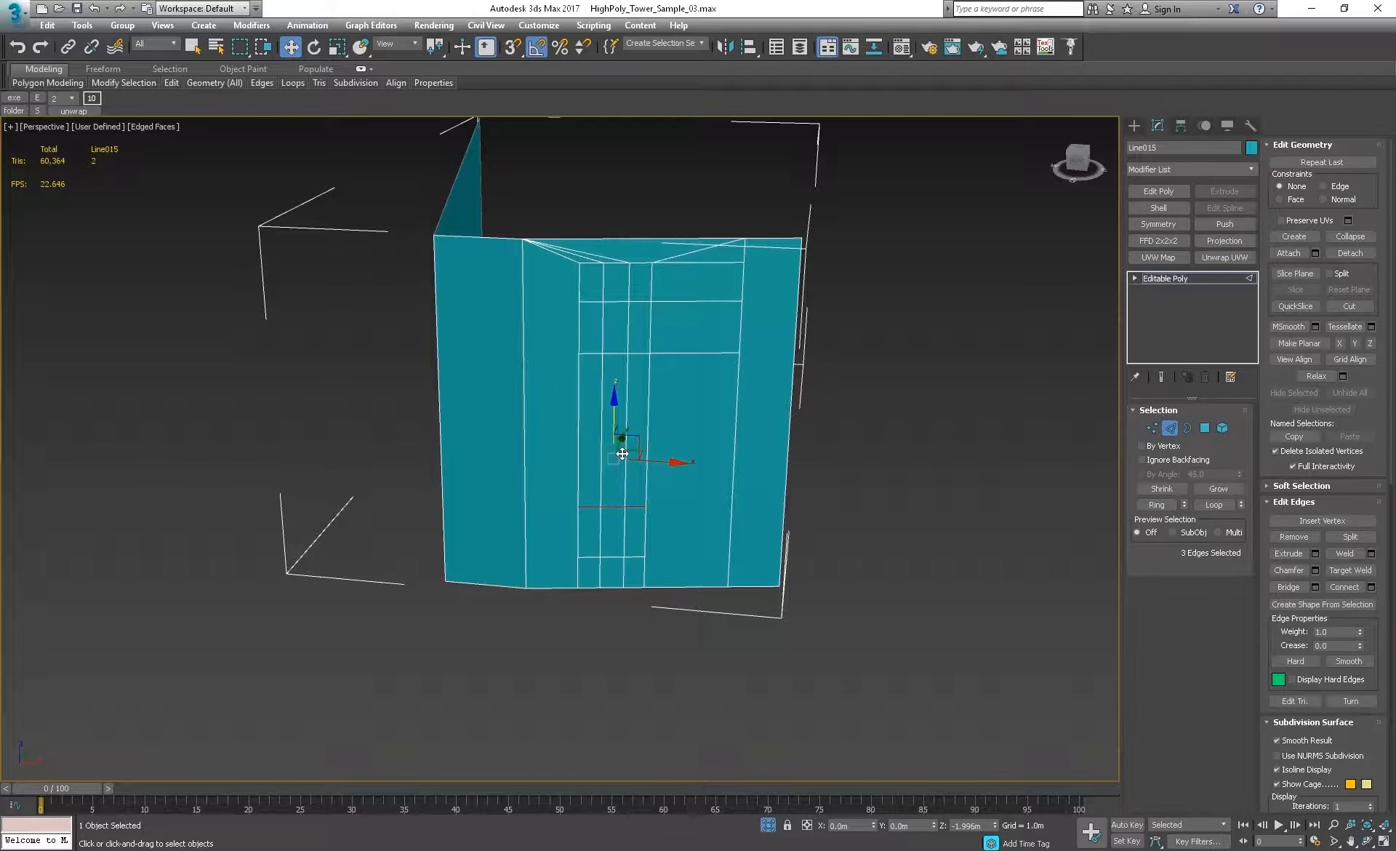
pyautogui.moveTo(601, 507); pyautogui.dragTo(616, 450, button='middle')
pyautogui.scroll(2, 616, 450)
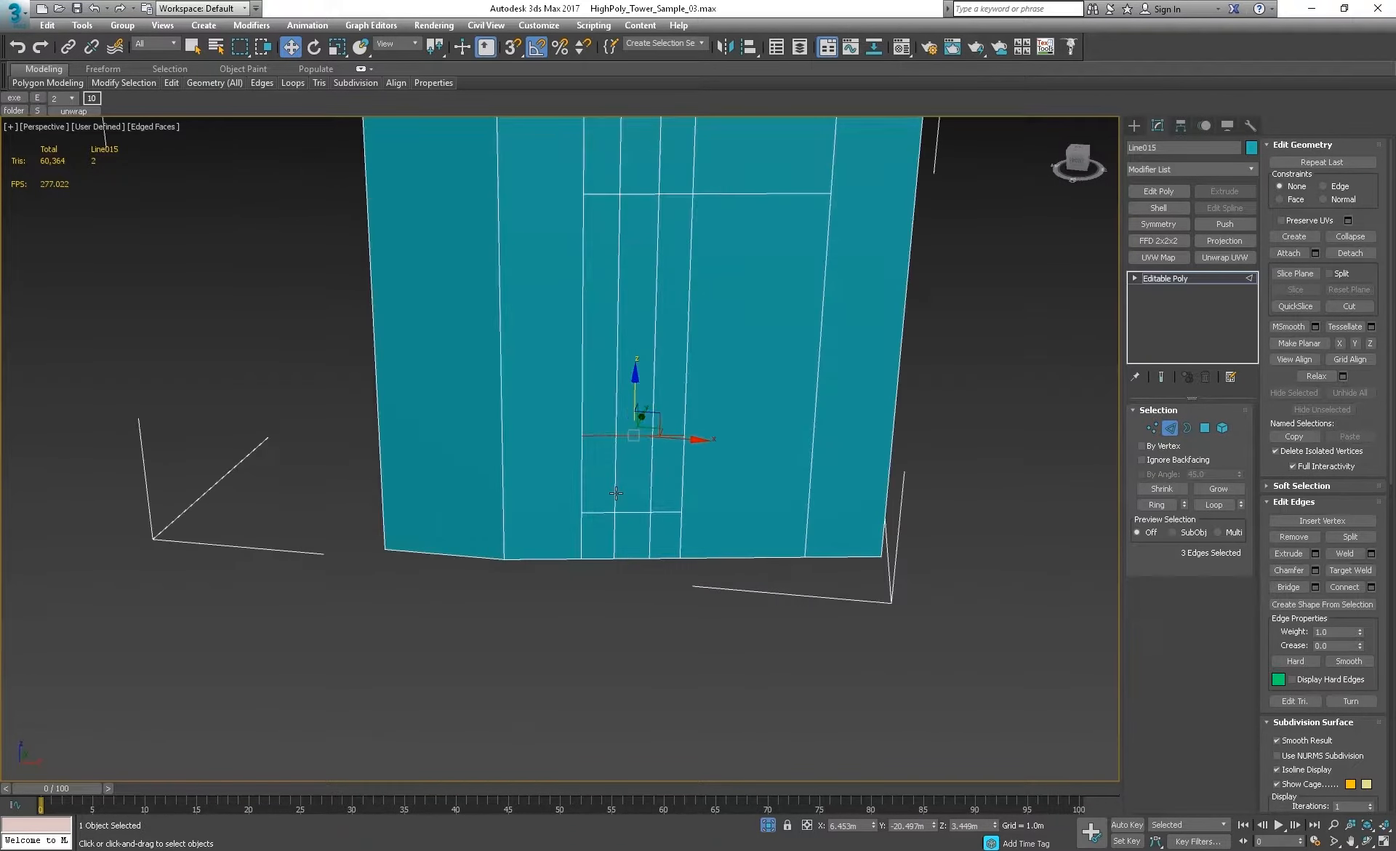
# Step: Connect the first-column vertices of both new lower segments to the wall's bottom corner vertex
pyautogui.click(1151, 428)
pyautogui.click(582, 514)
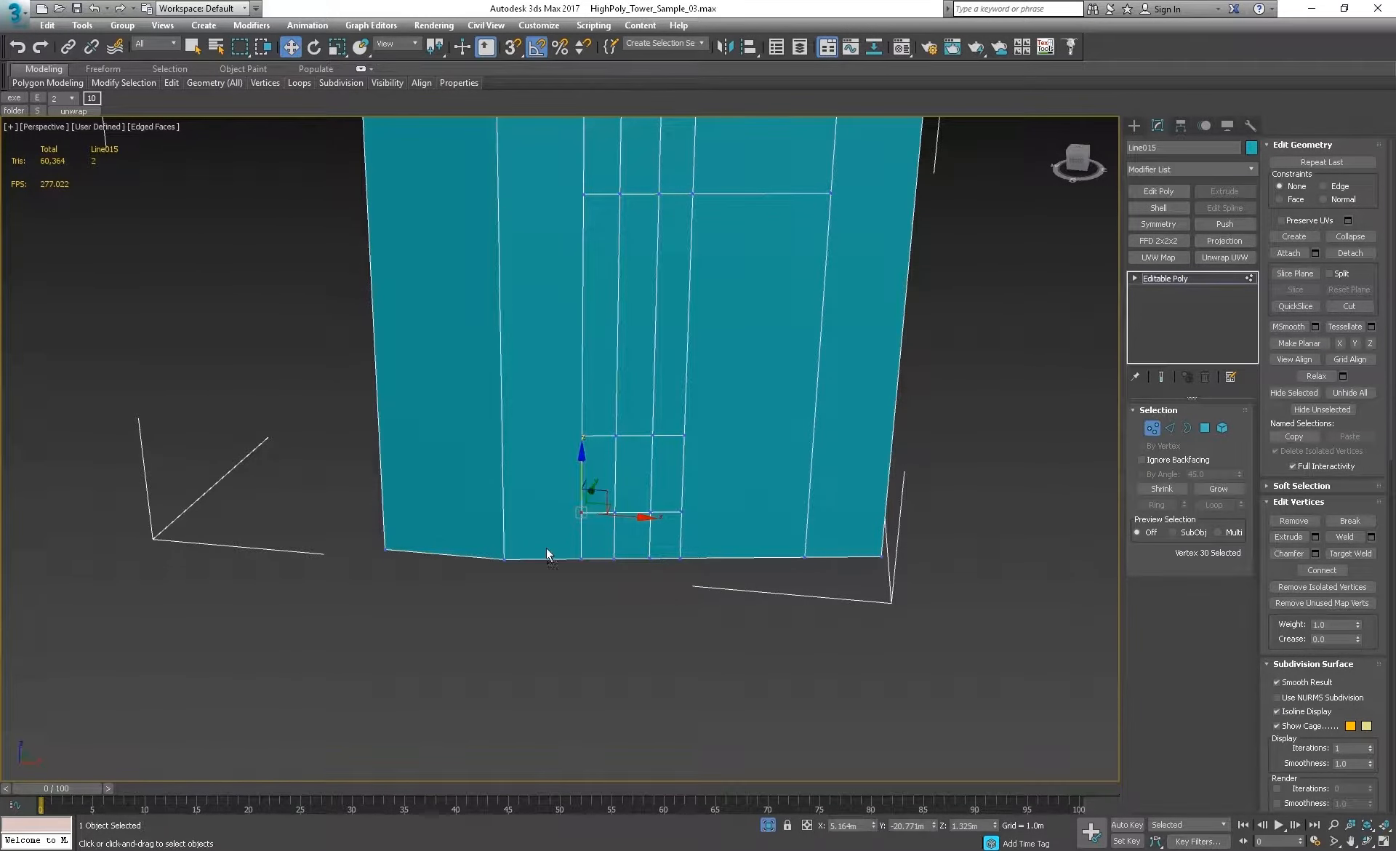
pyautogui.keyDown('ctrl'); pyautogui.moveTo(488, 578); pyautogui.dragTo(492, 584); pyautogui.keyUp('ctrl')
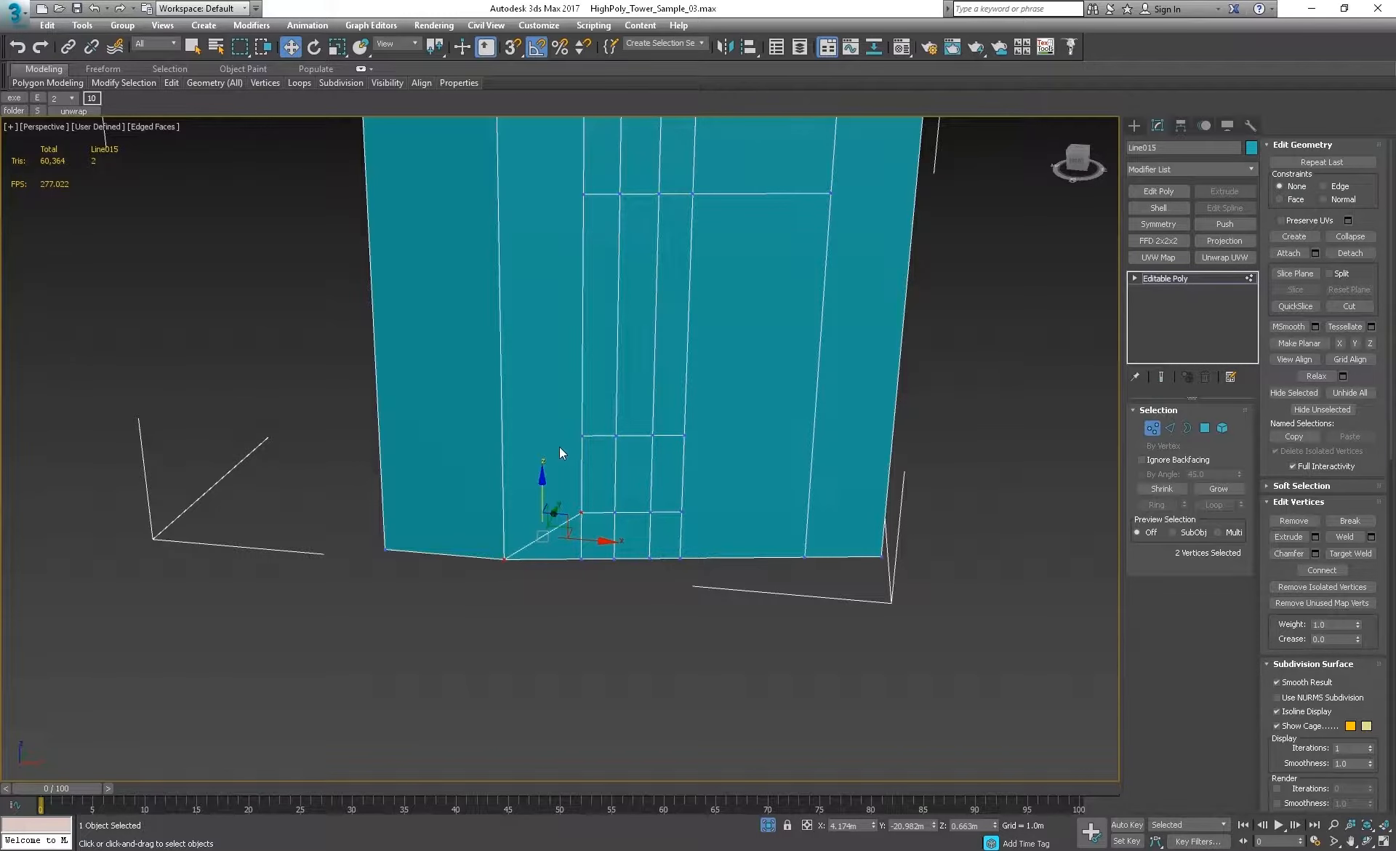
pyautogui.click(582, 436)
pyautogui.keyDown('ctrl'); pyautogui.moveTo(509, 607); pyautogui.dragTo(536, 613); pyautogui.keyUp('ctrl')
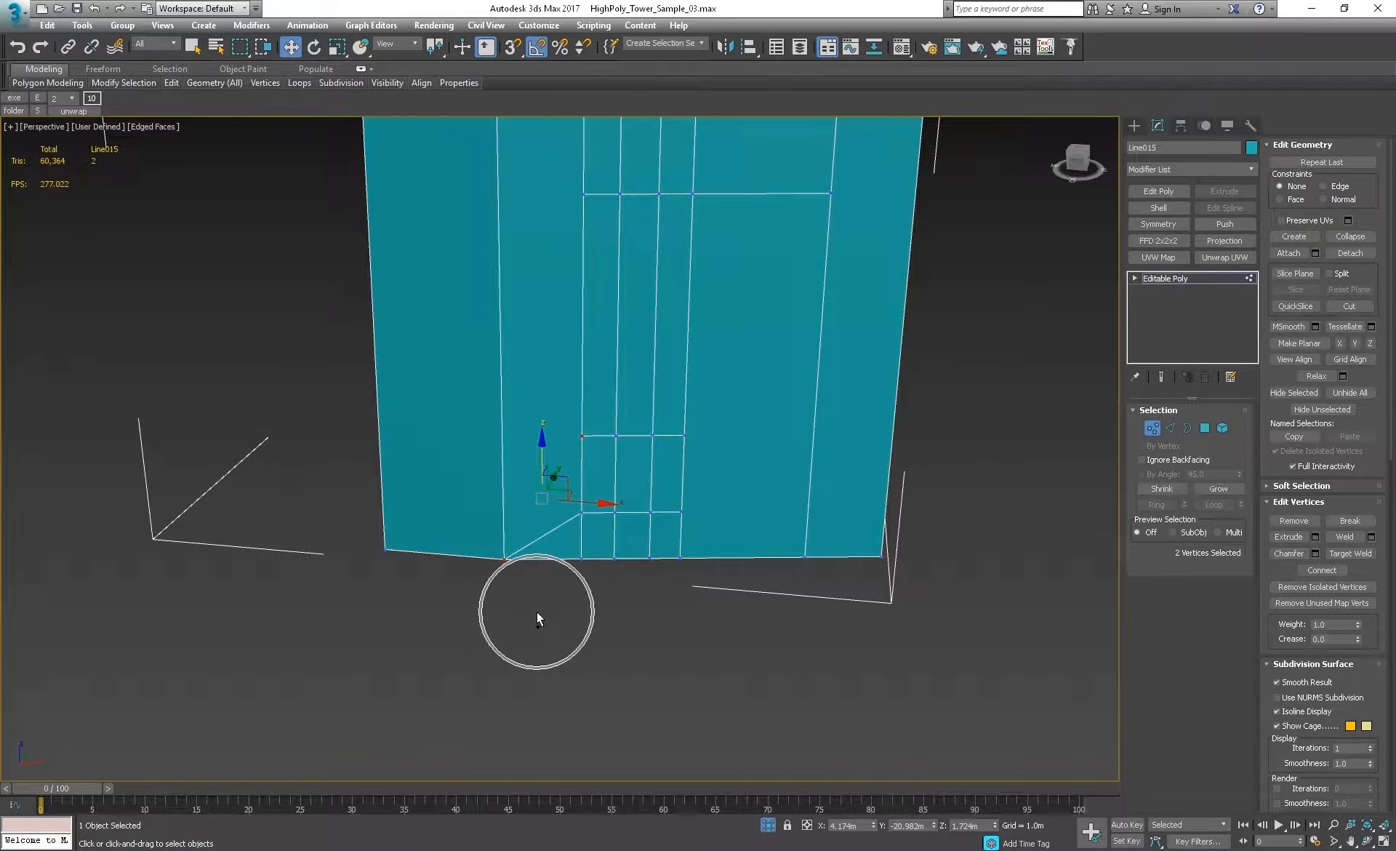
pyautogui.moveTo(660, 350); pyautogui.dragTo(665, 424, button='middle')
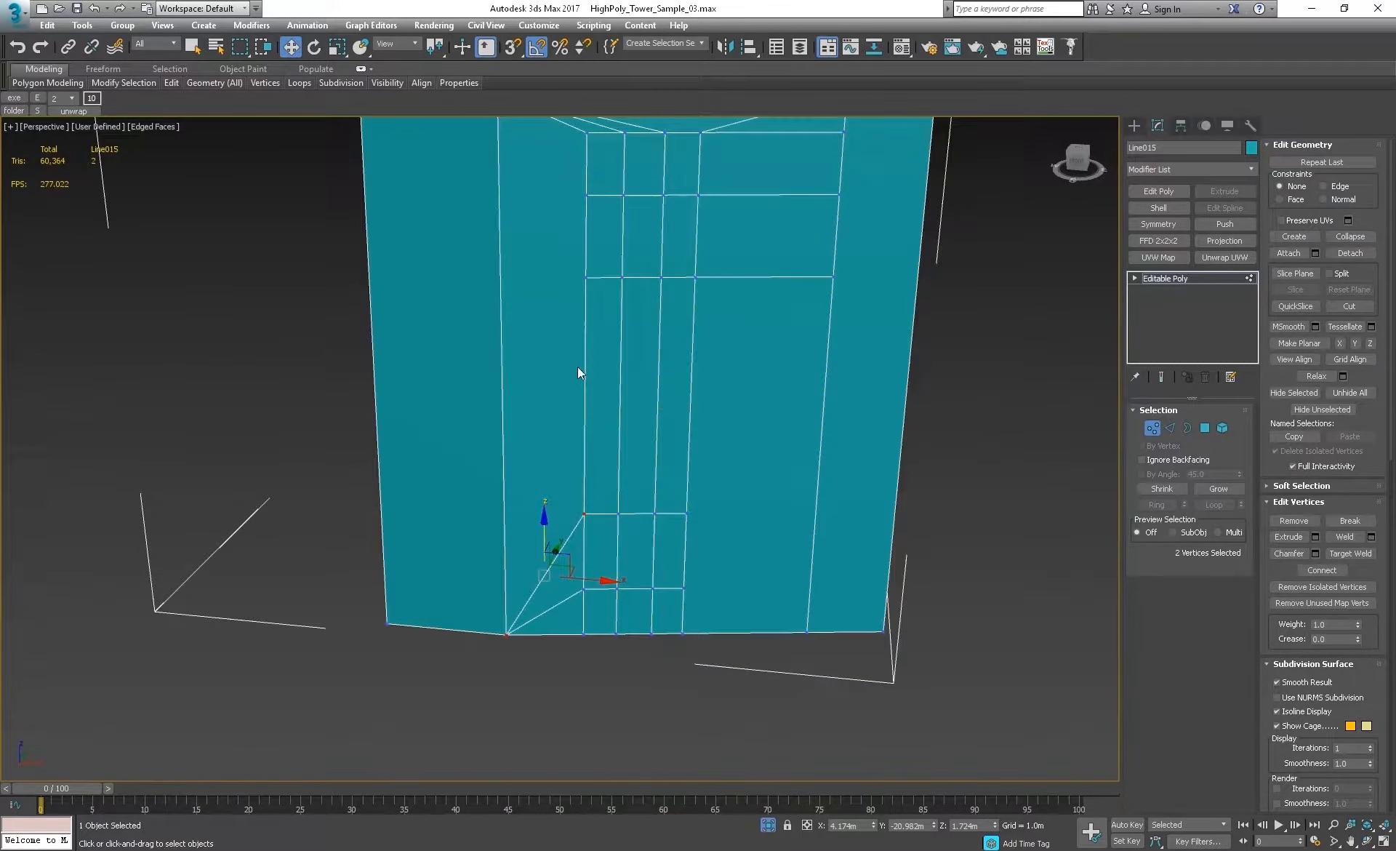
# Step: Connect the first-column vertex on the second horizontal line from the top to the wall's top corner vertex
pyautogui.moveTo(580, 363); pyautogui.dragTo(592, 498, button='middle')
pyautogui.moveTo(633, 362); pyautogui.dragTo(565, 379, button='middle')
pyautogui.scroll(2, 563, 336)
pyautogui.click(560, 361)
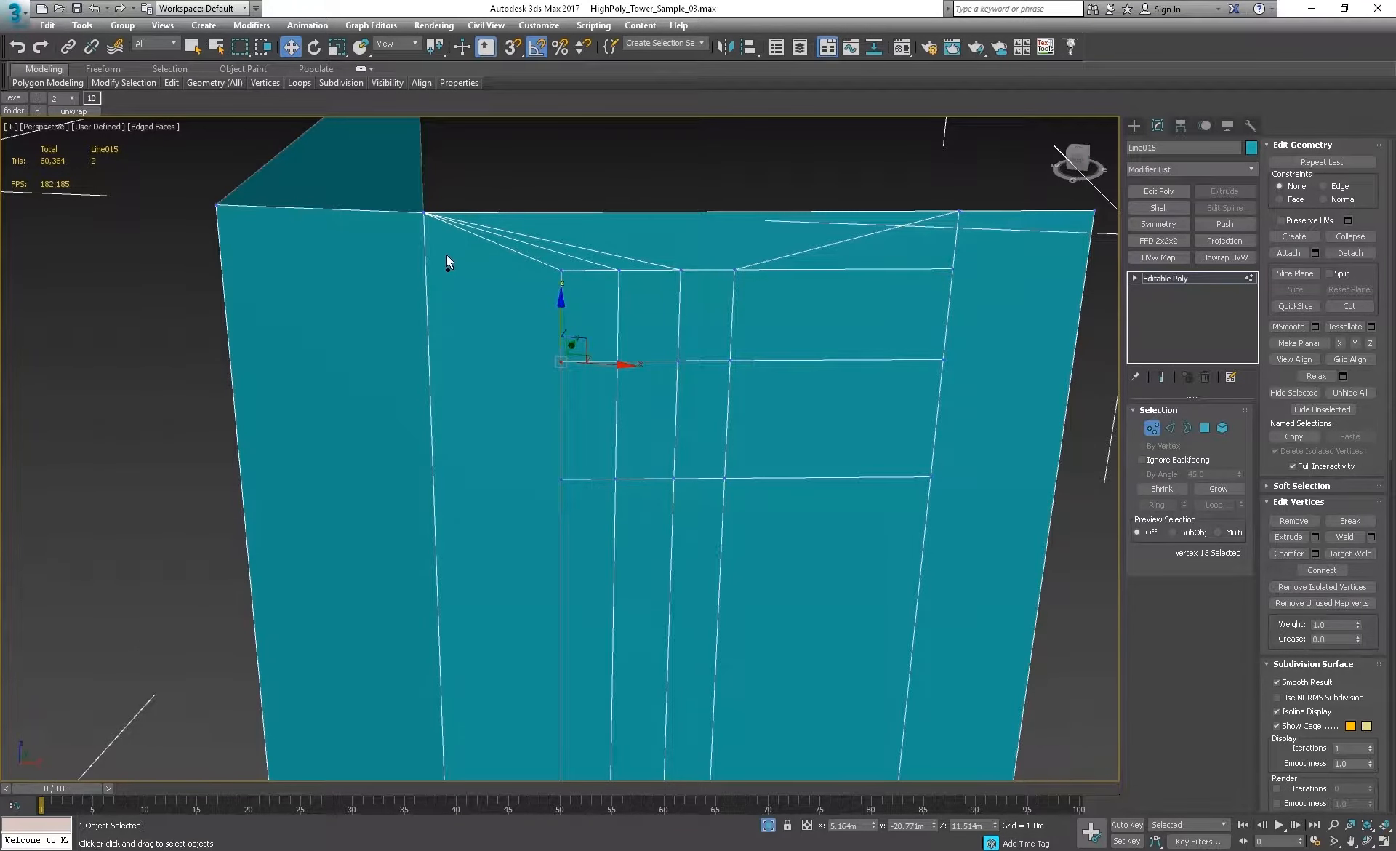
pyautogui.keyDown('alt'); pyautogui.moveTo(480, 250); pyautogui.dragTo(495, 254, button='middle'); pyautogui.keyUp('alt')
pyautogui.keyDown('ctrl'); pyautogui.moveTo(403, 190); pyautogui.dragTo(403, 190); pyautogui.keyUp('ctrl')
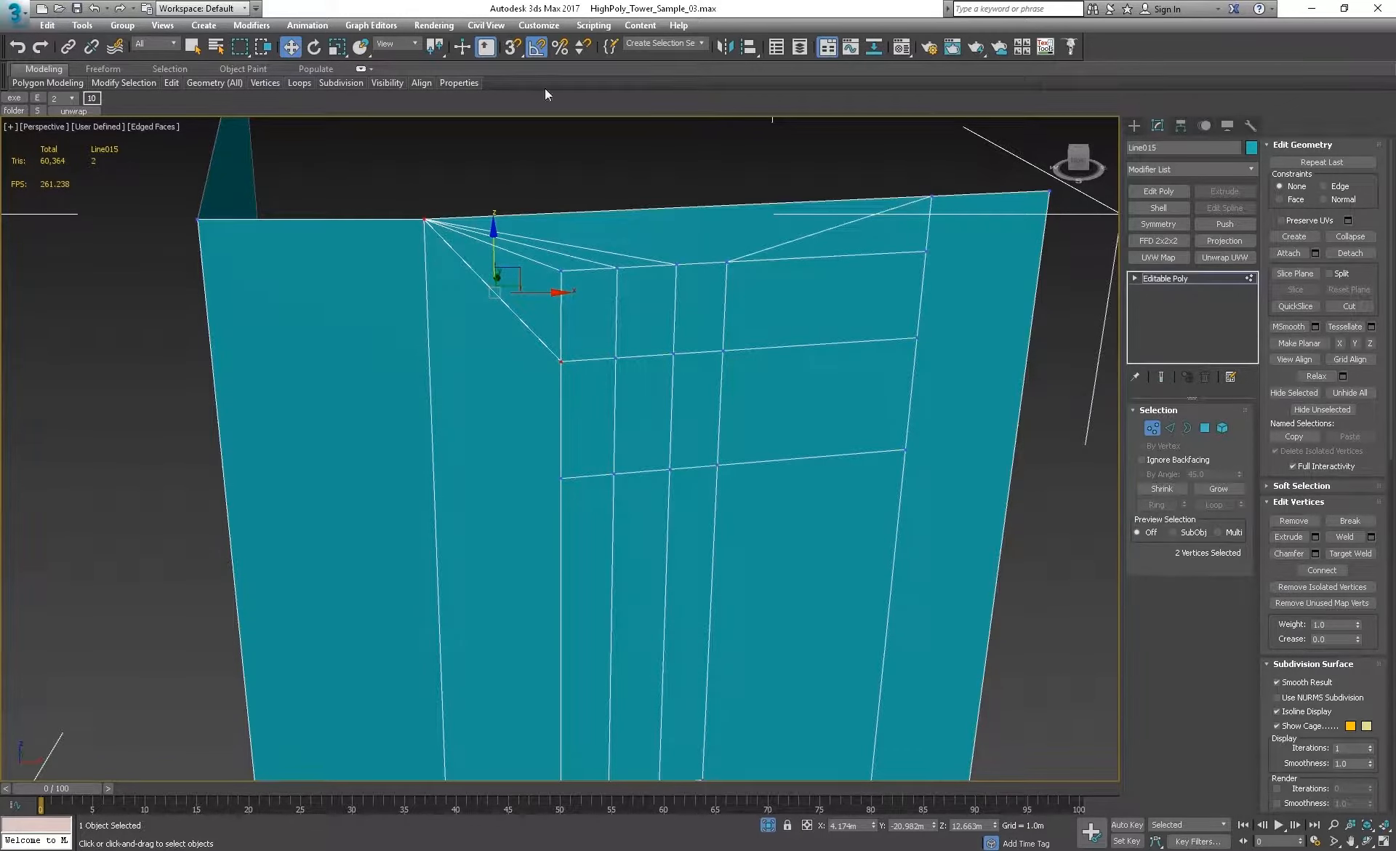
pyautogui.click(539, 31)
pyautogui.click(571, 9)
pyautogui.keyDown('alt'); pyautogui.moveTo(531, 368); pyautogui.dragTo(609, 474, button='middle'); pyautogui.keyUp('alt')
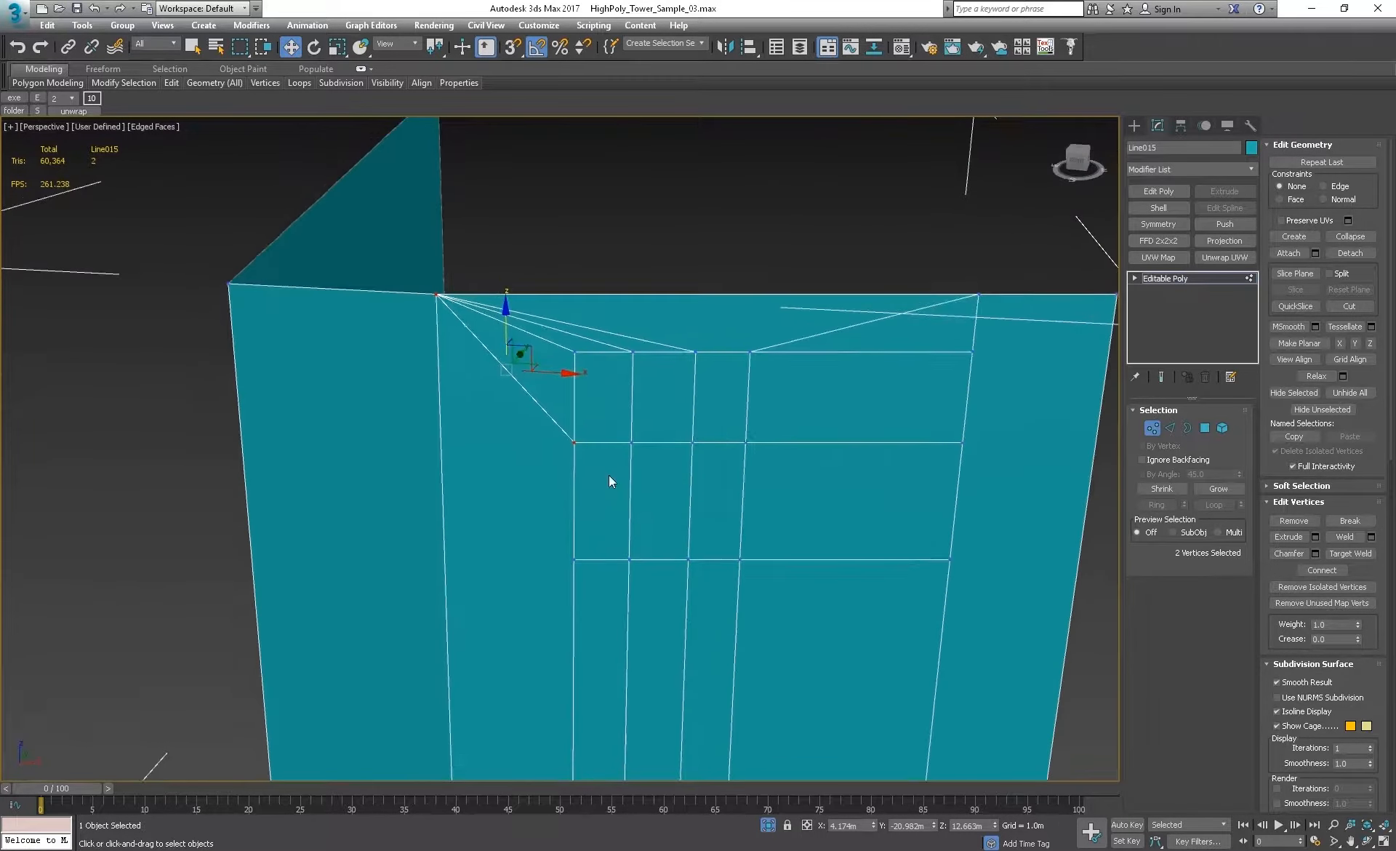
pyautogui.keyDown('alt'); pyautogui.moveTo(641, 364); pyautogui.dragTo(771, 374, button='middle'); pyautogui.keyUp('alt')
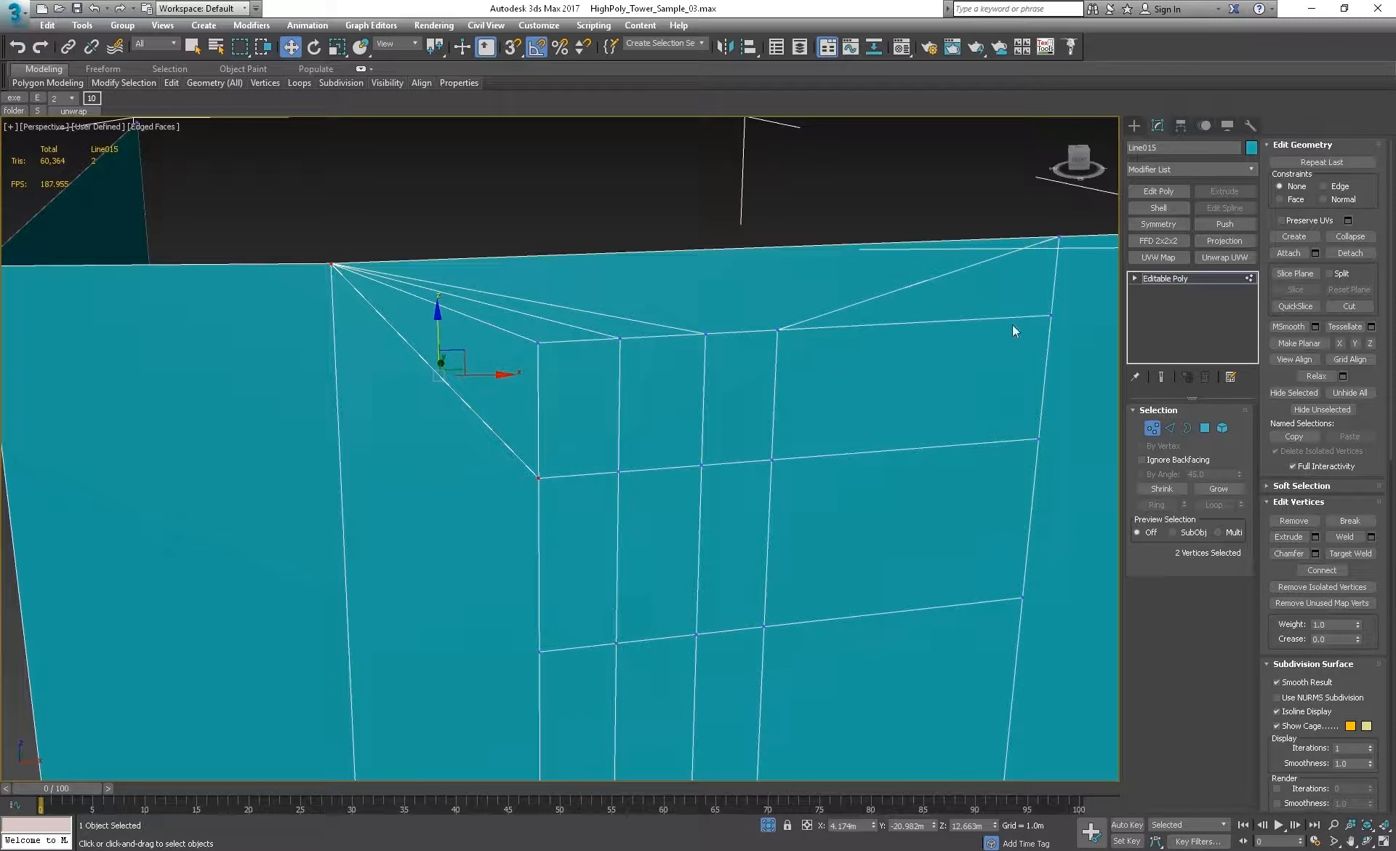
# Step: Connect the first-column vertex on the third horizontal line from the top to the wall's bottom corner vertex
pyautogui.moveTo(752, 486); pyautogui.dragTo(744, 354, button='middle')
pyautogui.scroll(-3, 728, 350)
pyautogui.keyDown('alt'); pyautogui.moveTo(582, 461); pyautogui.dragTo(601, 346, button='middle'); pyautogui.keyUp('alt')
pyautogui.click(602, 346)
pyautogui.keyDown('alt'); pyautogui.moveTo(608, 437); pyautogui.dragTo(594, 541, button='middle'); pyautogui.keyUp('alt')
pyautogui.keyDown('ctrl'); pyautogui.click(563, 678); pyautogui.keyUp('ctrl')
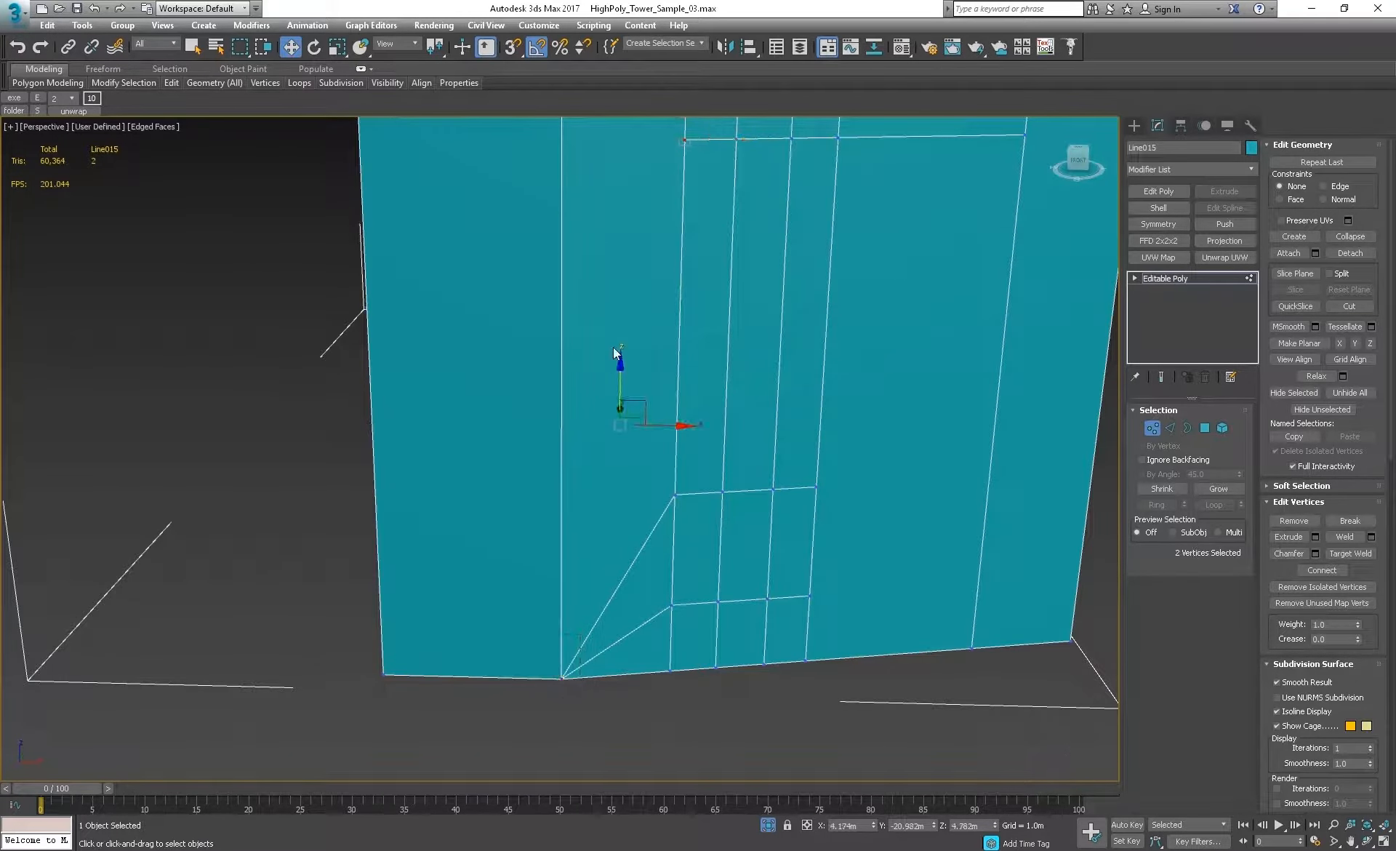
pyautogui.keyDown('alt'); pyautogui.moveTo(573, 682); pyautogui.dragTo(788, 429, button='middle'); pyautogui.keyUp('alt')
pyautogui.moveTo(740, 351); pyautogui.dragTo(653, 432, button='middle')
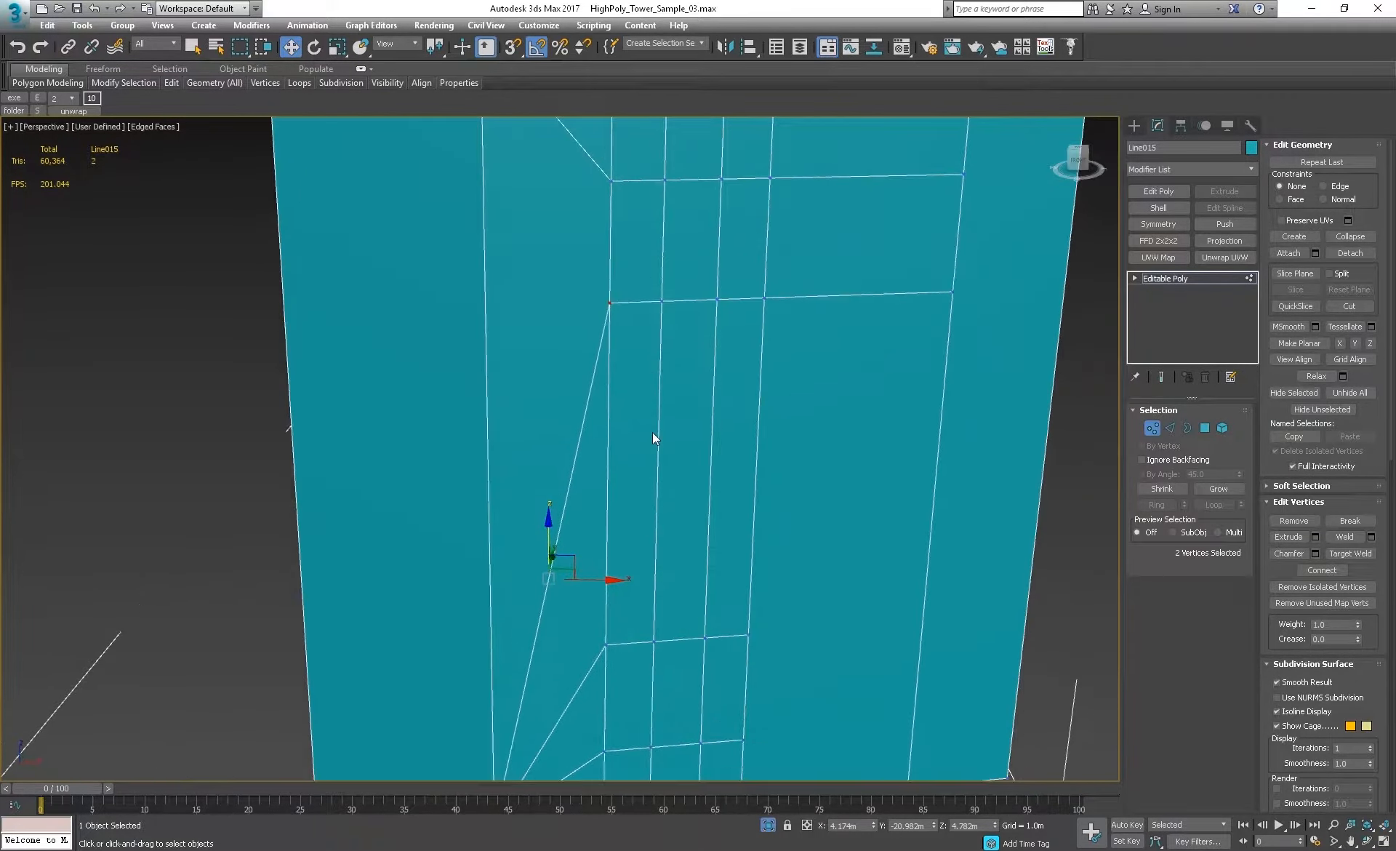
pyautogui.scroll(-3, 653, 433)
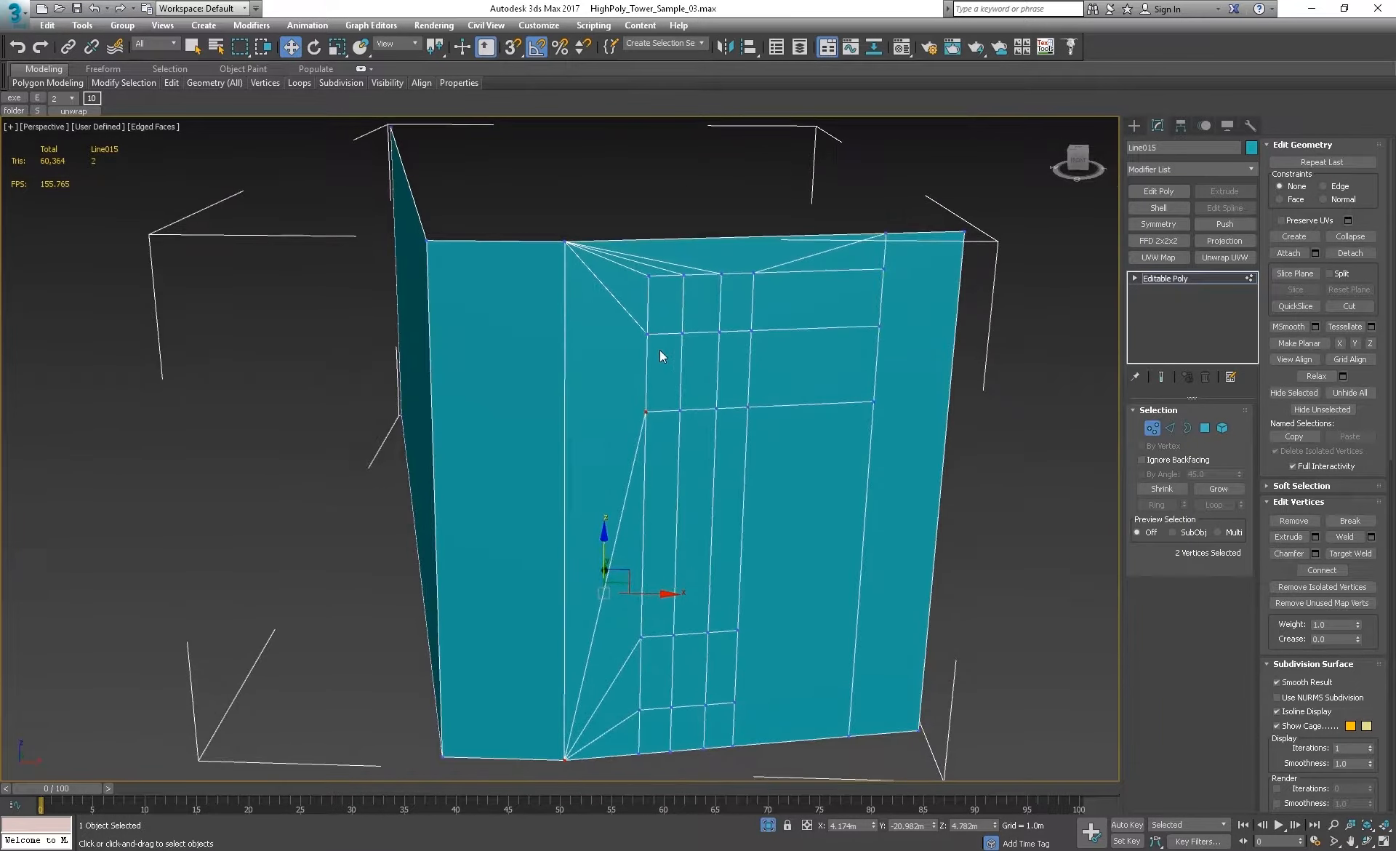
pyautogui.scroll(4, 660, 351)
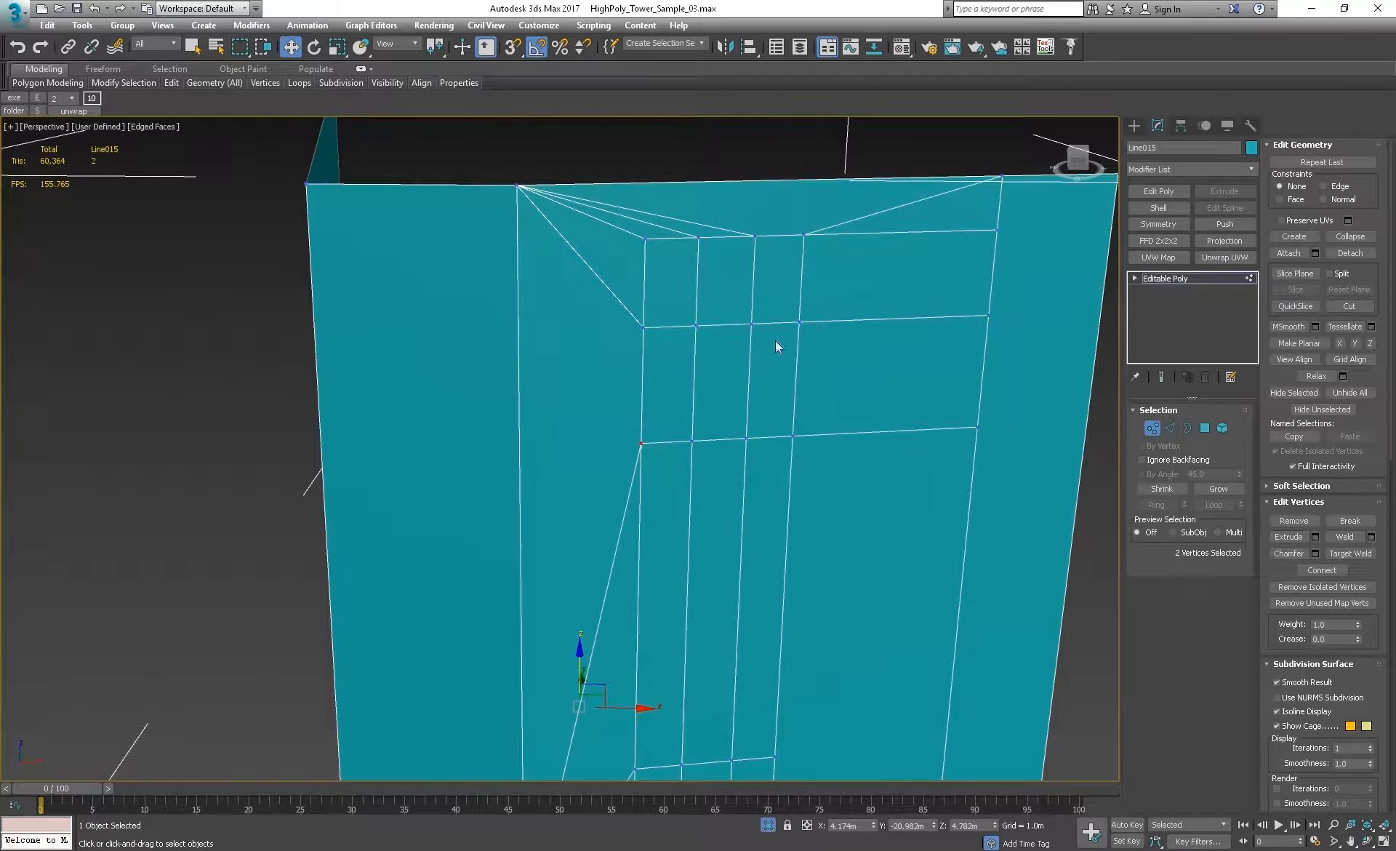
pyautogui.keyDown('alt'); pyautogui.moveTo(706, 352); pyautogui.dragTo(848, 295, button='middle'); pyautogui.keyUp('alt')
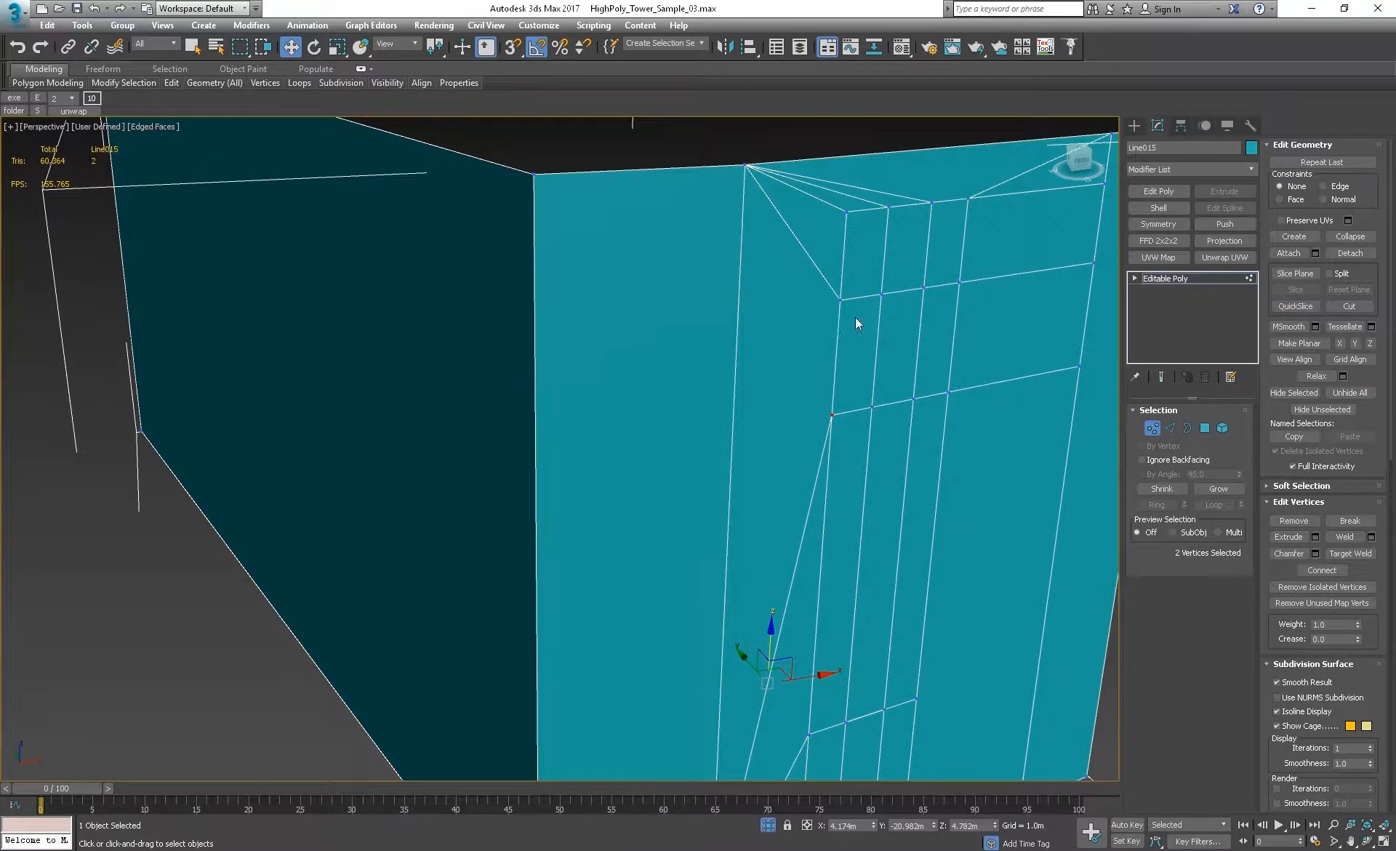
pyautogui.scroll(-5, 608, 368)
pyautogui.keyDown('alt'); pyautogui.moveTo(608, 368); pyautogui.dragTo(674, 266, button='middle'); pyautogui.keyUp('alt')
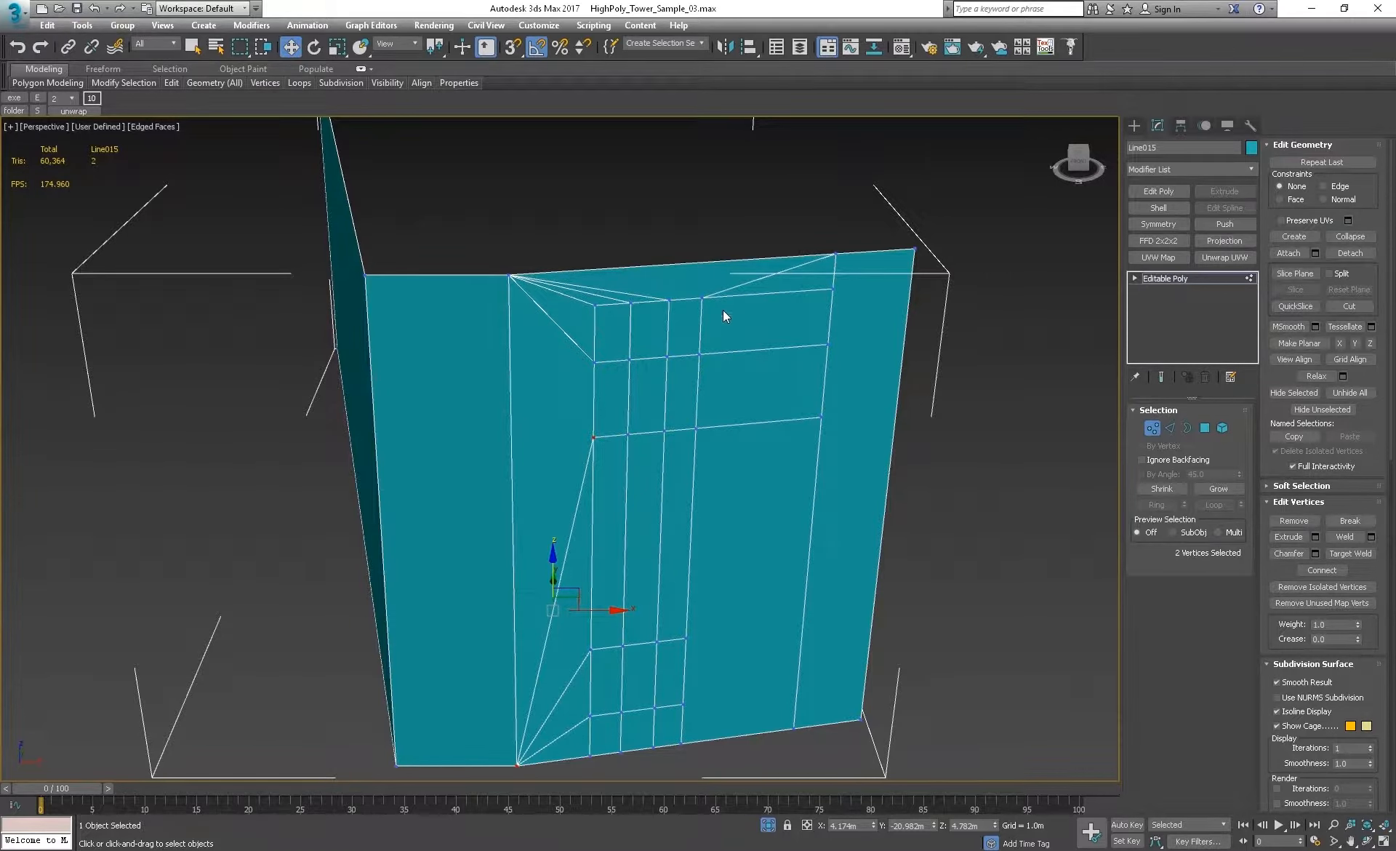
# Step: Delete the two window polygons in the top row to open the window holes in the facade
pyautogui.click(1205, 428)
pyautogui.click(609, 334)
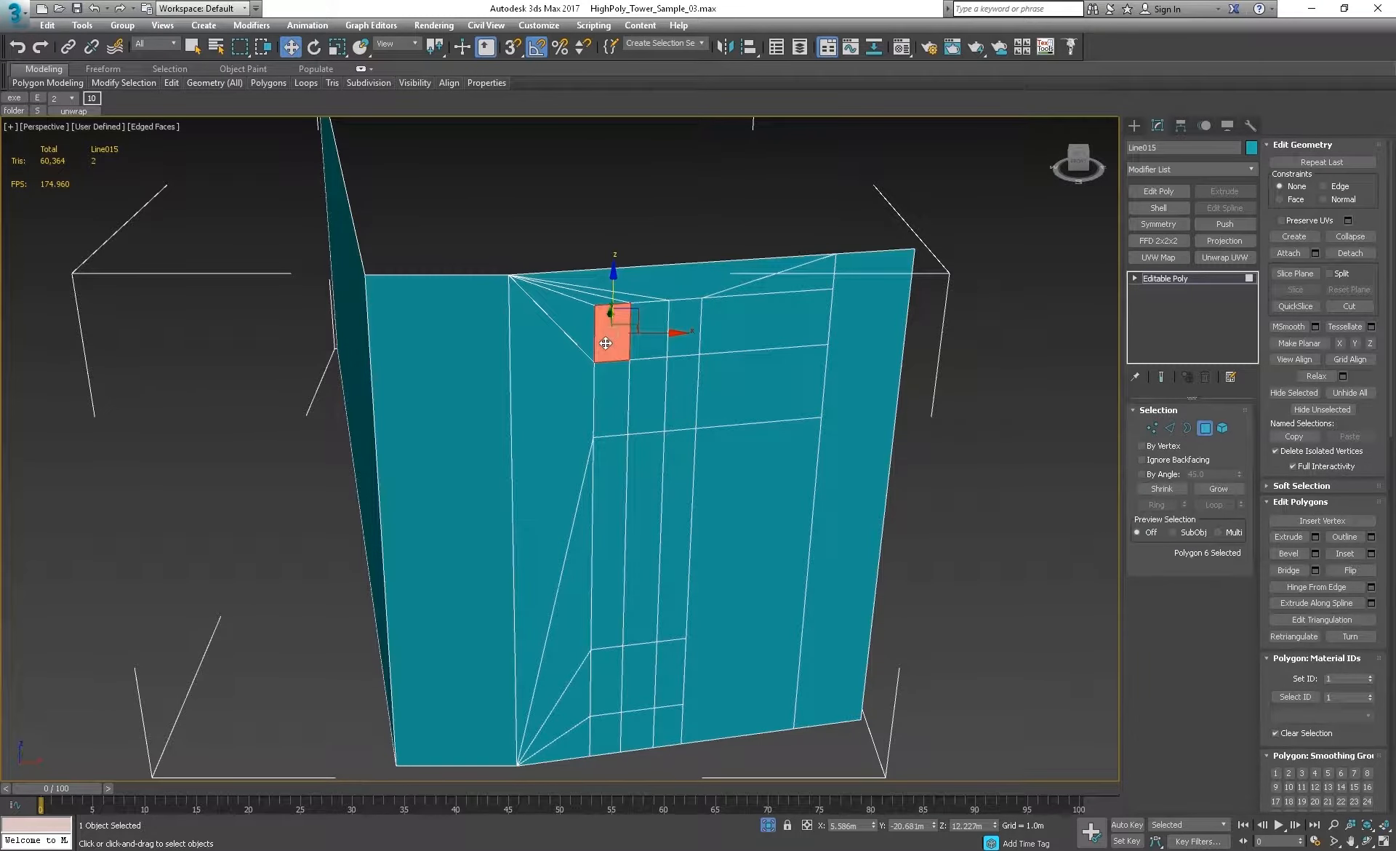
pyautogui.keyDown('ctrl'); pyautogui.click(690, 320); pyautogui.keyUp('ctrl')
pyautogui.press('Delete')
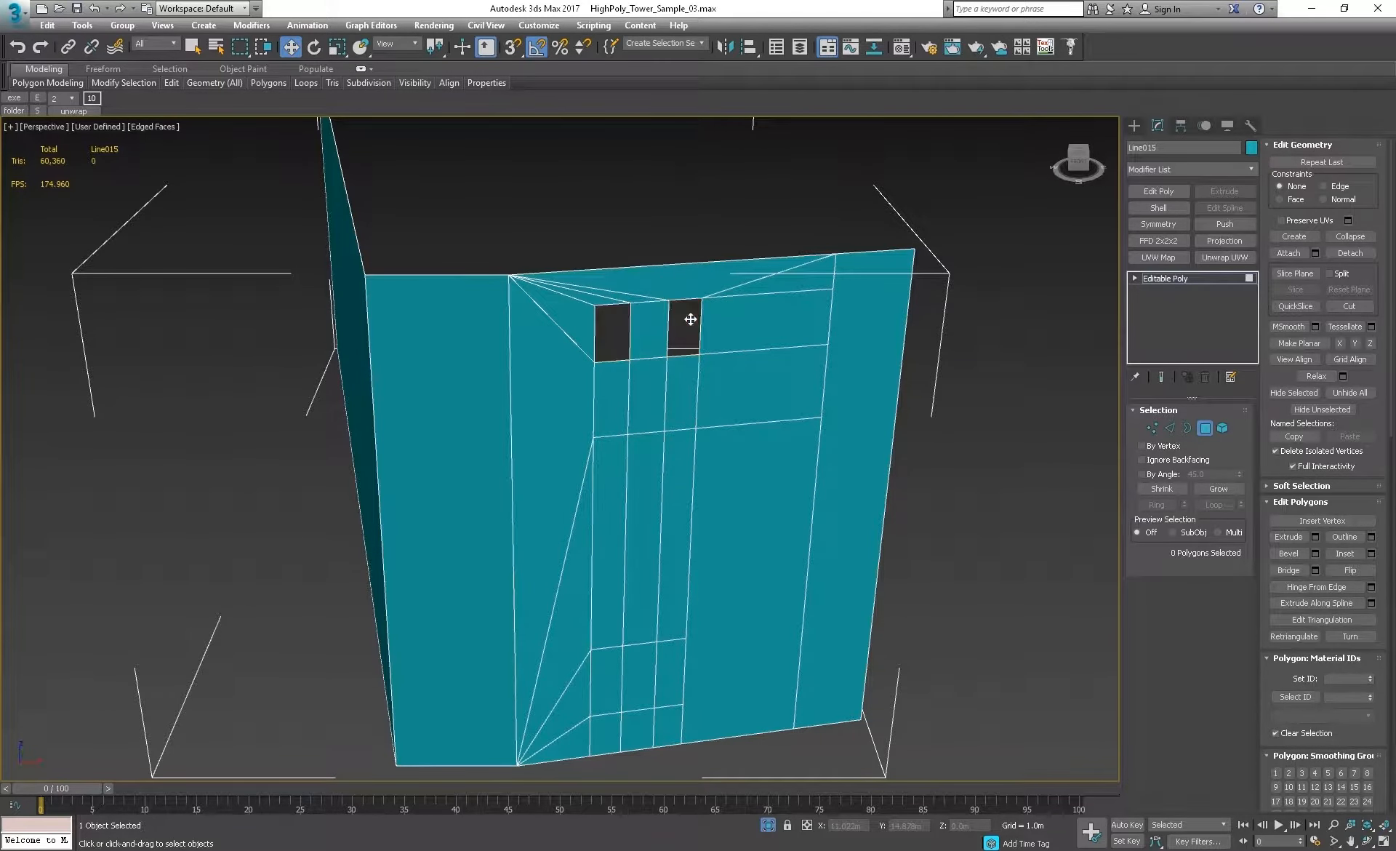
# Step: Select the borders of both window holes and extend them inward to form recessed reveals
pyautogui.click(1188, 430)
pyautogui.moveTo(680, 342); pyautogui.dragTo(615, 381)
pyautogui.keyDown('alt'); pyautogui.moveTo(612, 315); pyautogui.dragTo(670, 321, button='middle'); pyautogui.keyUp('alt')
pyautogui.scroll(5, 625, 341)
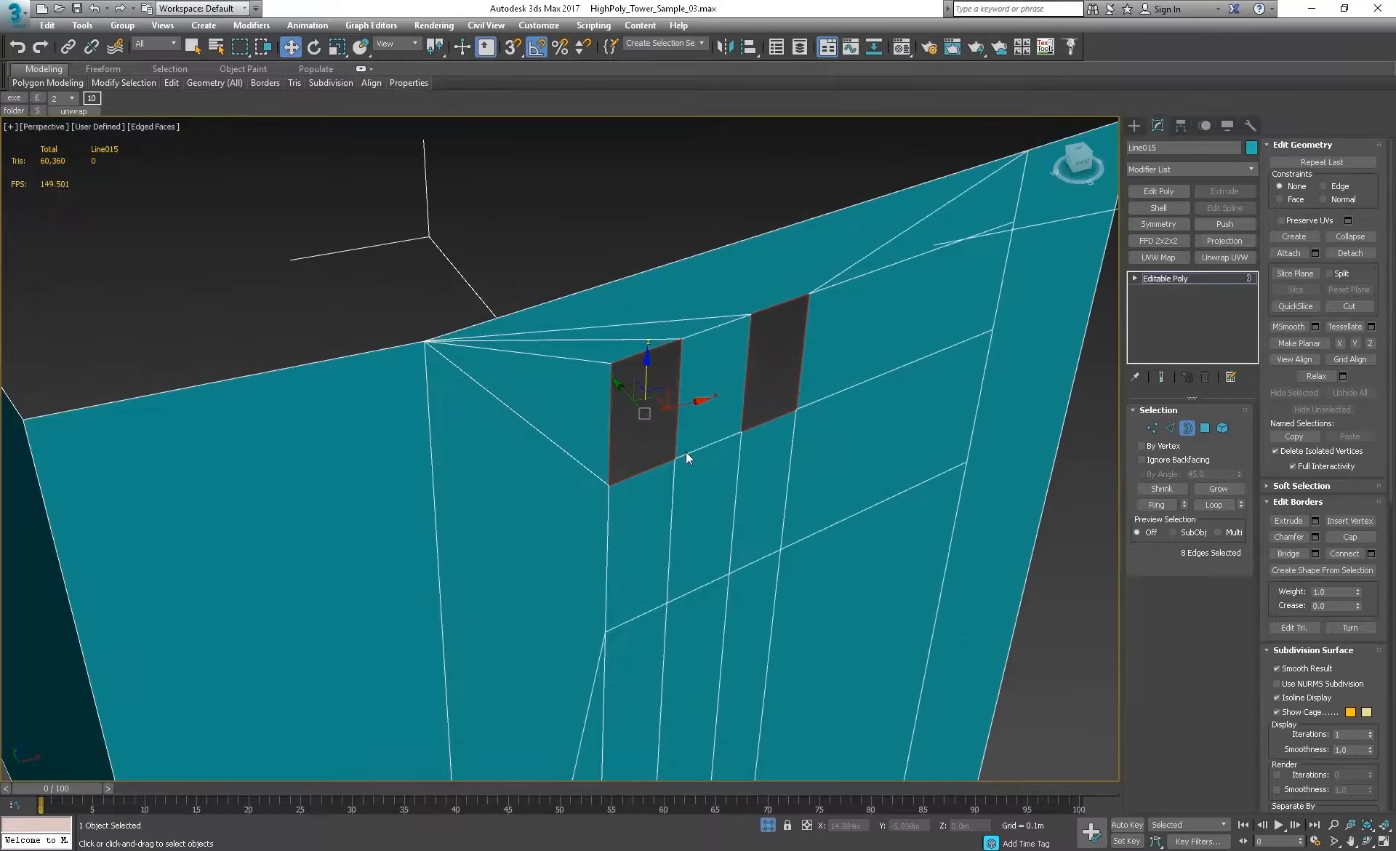
pyautogui.moveTo(609, 403)
pyautogui.keyDown('shift'); pyautogui.mouseDown()
pyautogui.moveTo(587, 386)
pyautogui.moveTo(616, 393)
pyautogui.mouseUp(); pyautogui.keyUp('shift')
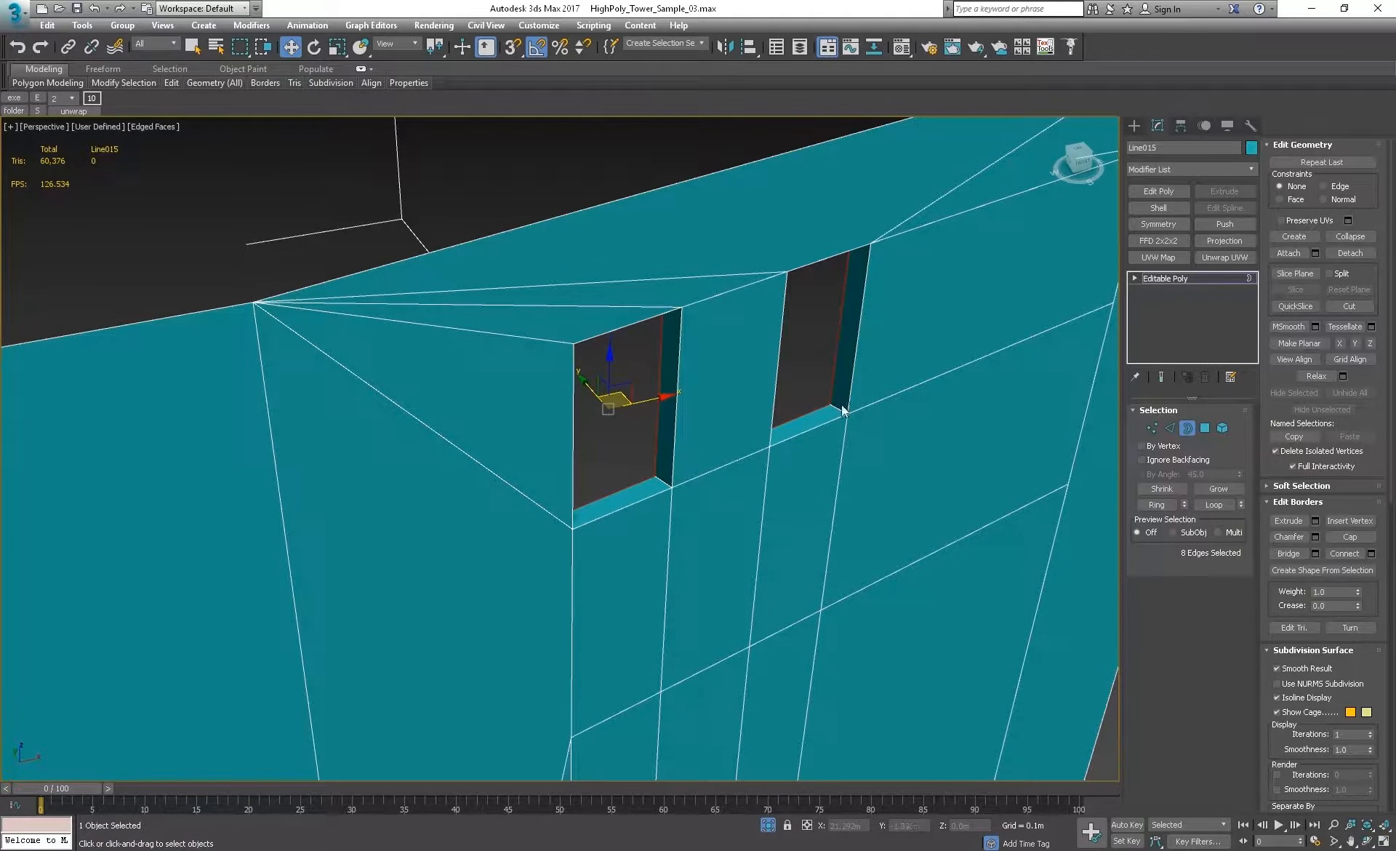
# Step: Cap both recessed window openings and move their inner borders outward to make the reveals shallower
pyautogui.keyDown('alt'); pyautogui.moveTo(787, 370); pyautogui.dragTo(611, 404, button='middle'); pyautogui.keyUp('alt')
pyautogui.click(1351, 538)
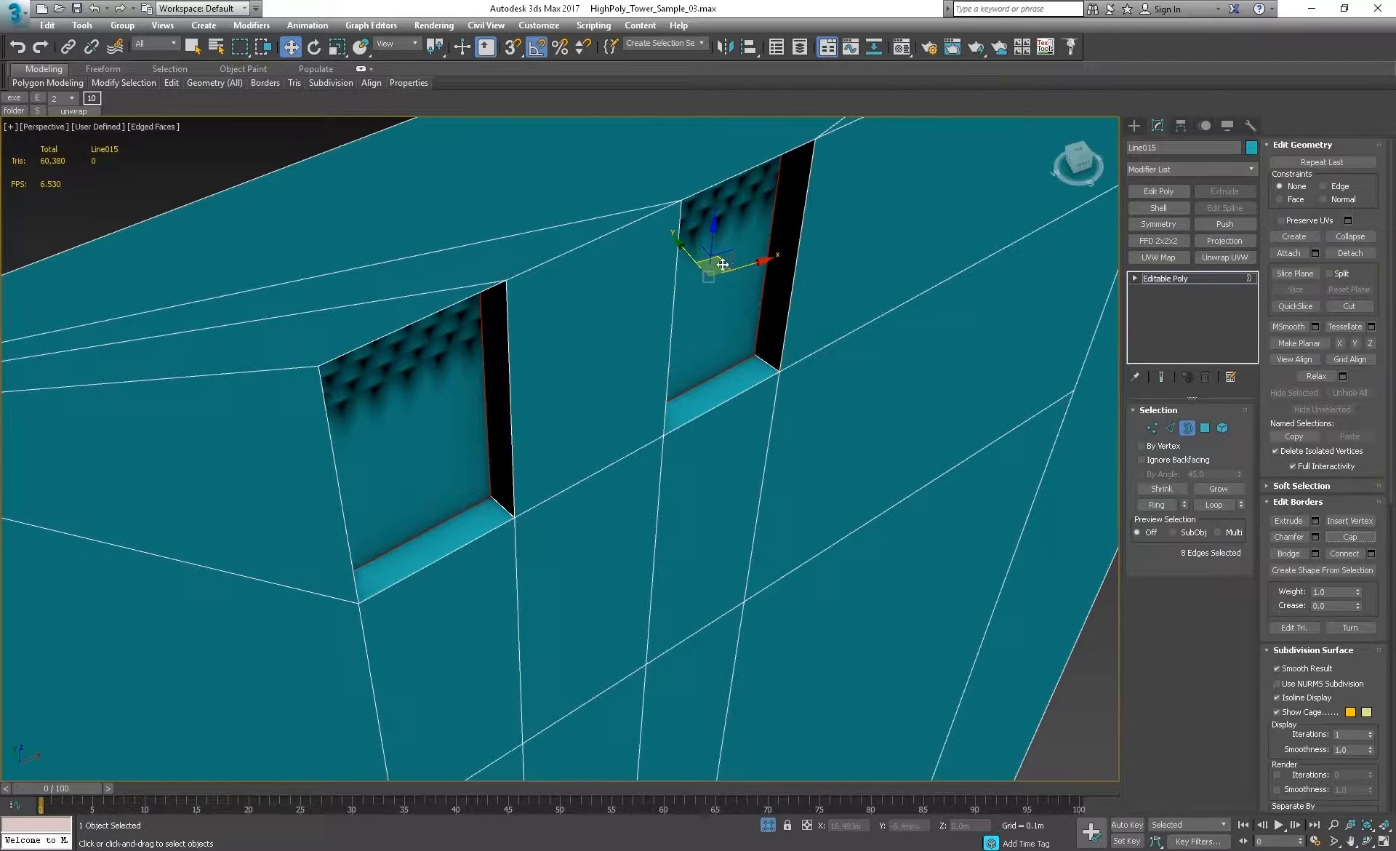
pyautogui.moveTo(728, 276); pyautogui.dragTo(730, 278)
pyautogui.scroll(6, 770, 350)
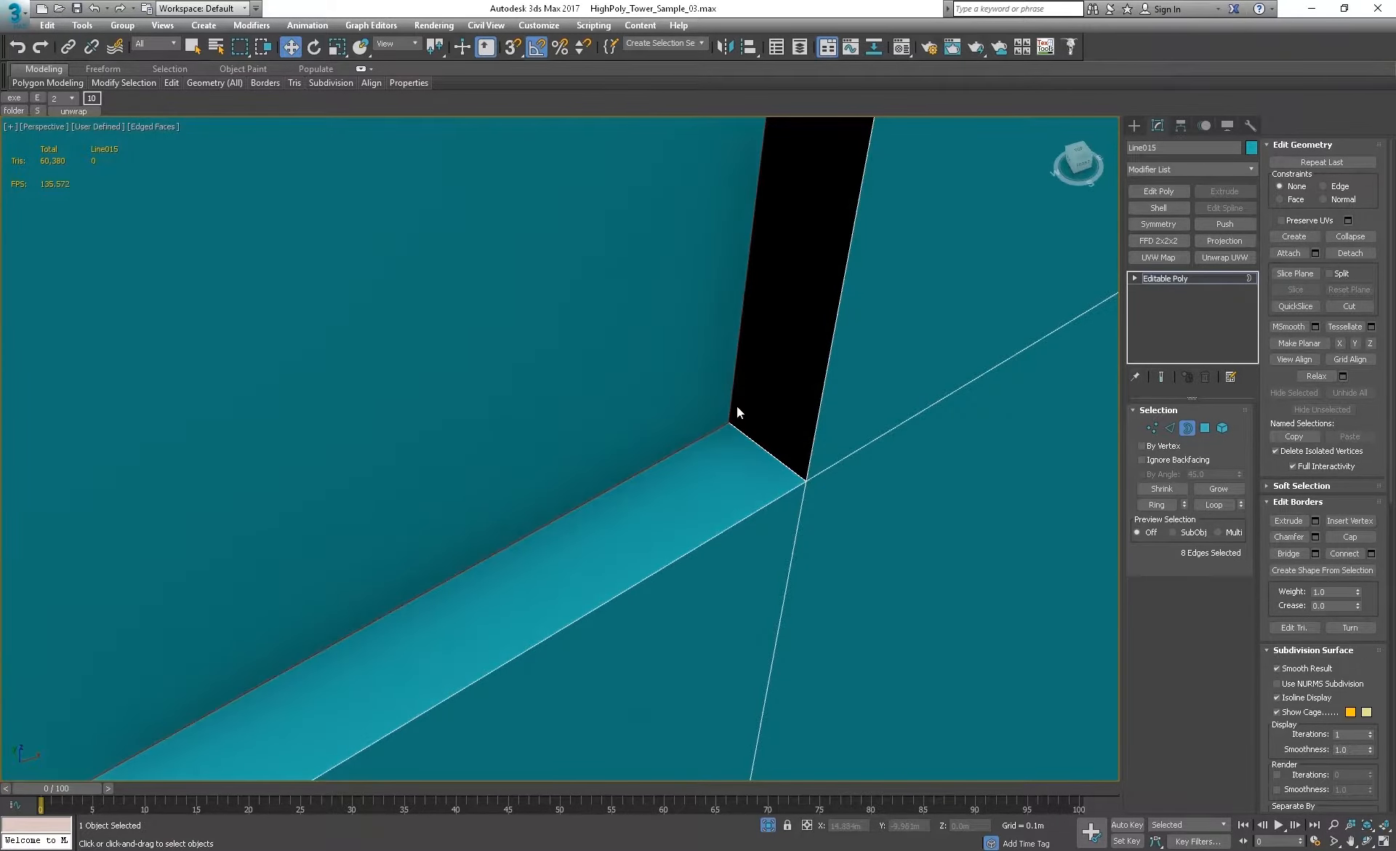
pyautogui.scroll(-3, 736, 406)
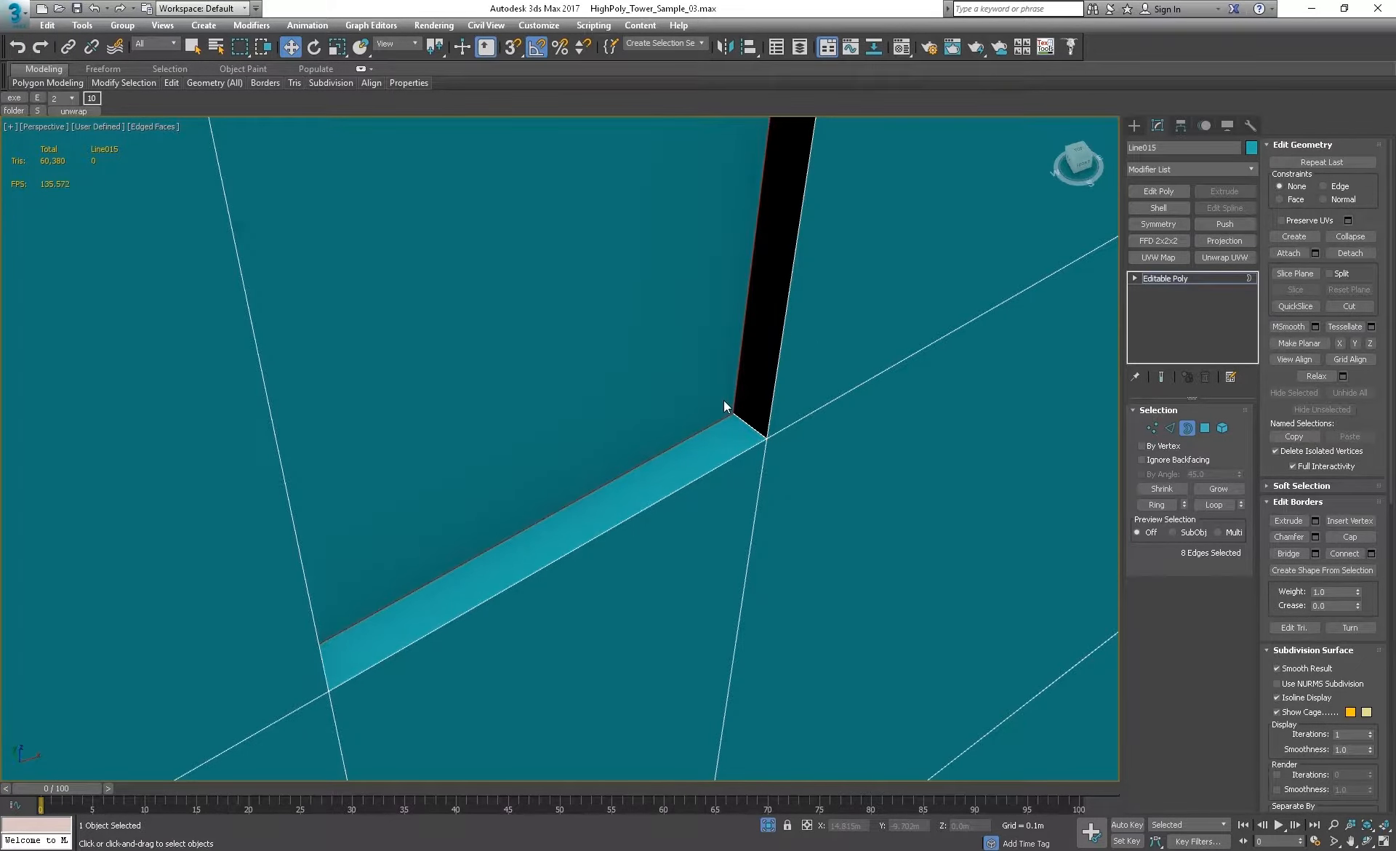
pyautogui.scroll(-4, 724, 404)
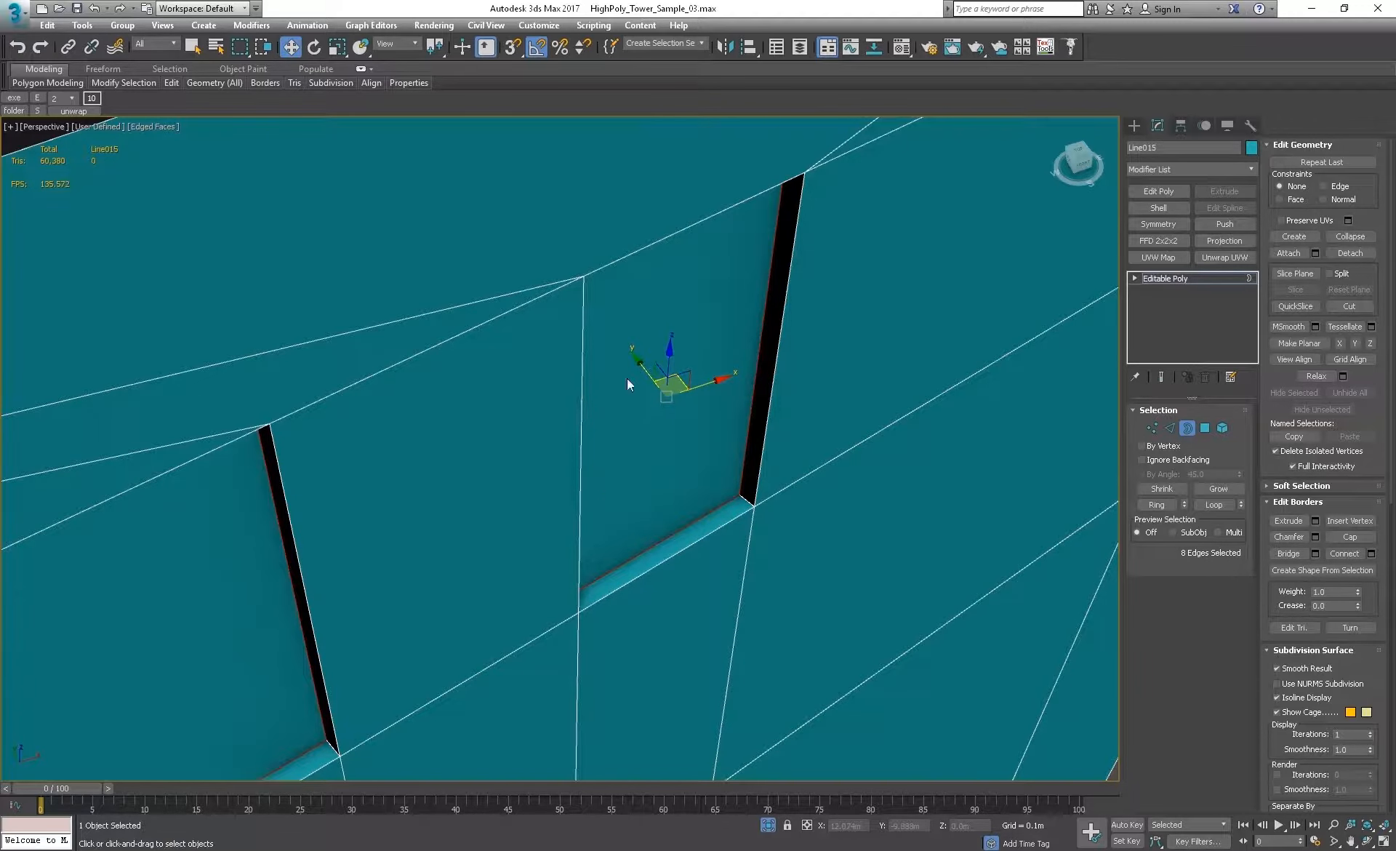
pyautogui.scroll(-2, 612, 277)
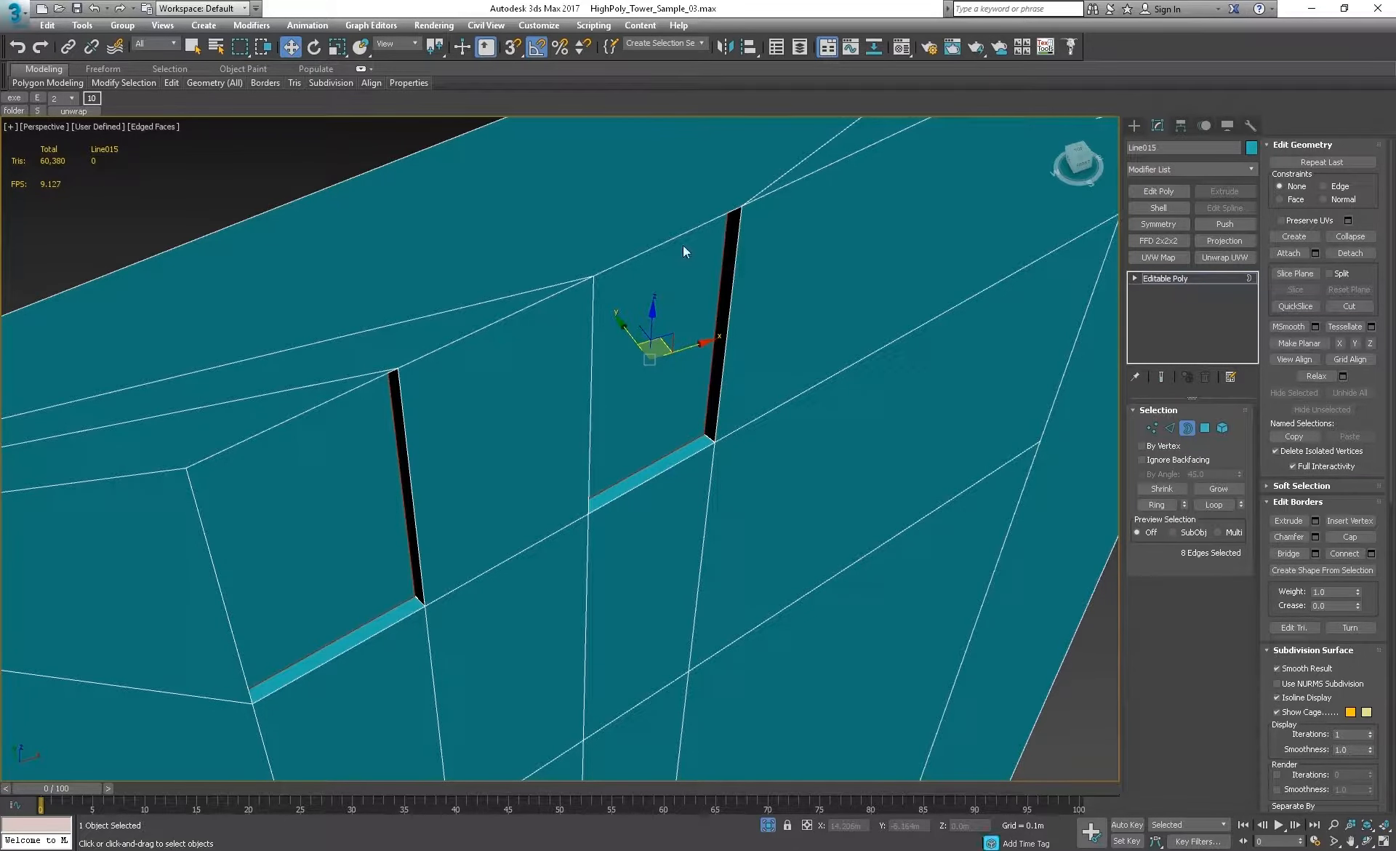
pyautogui.scroll(3, 714, 431)
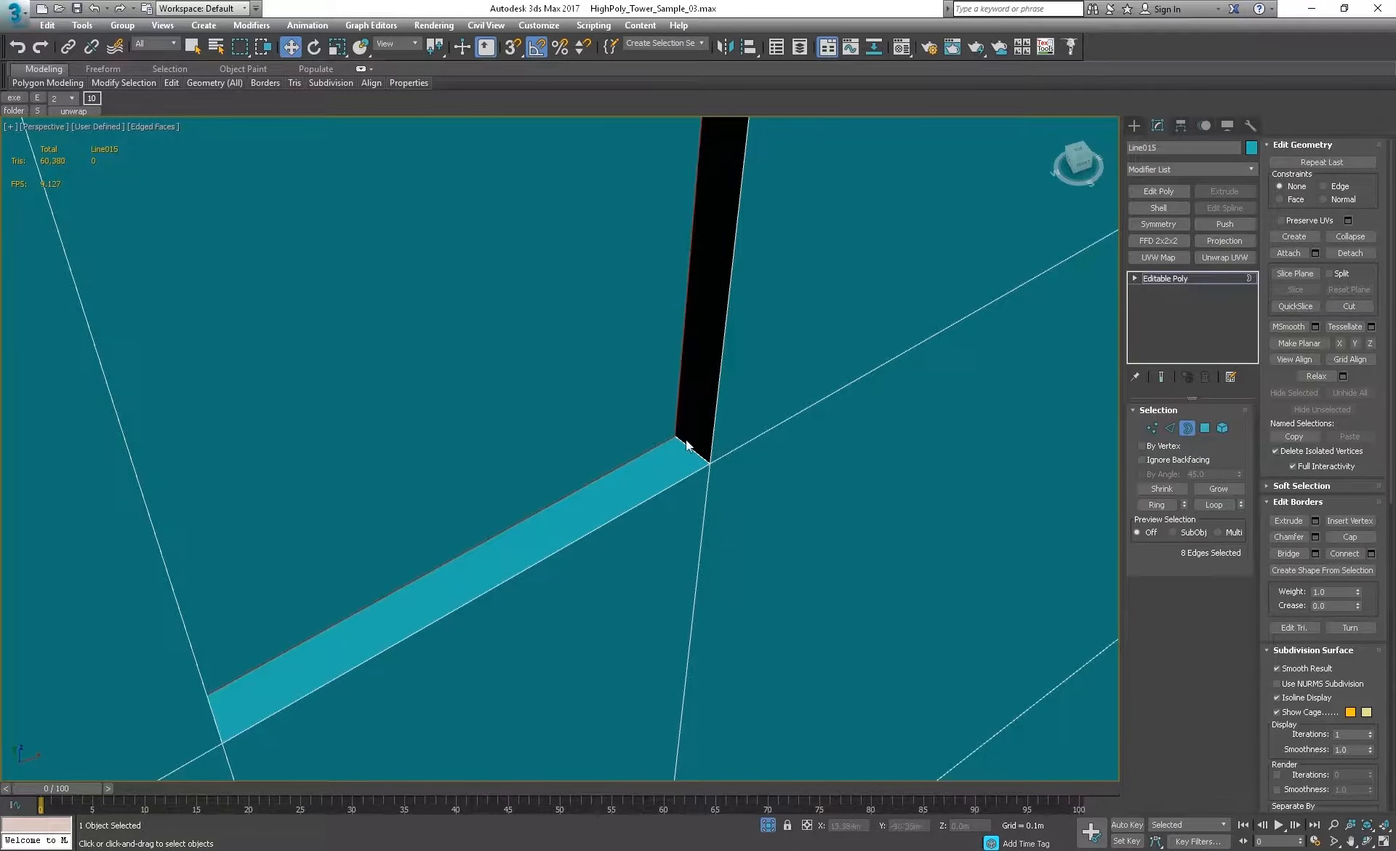
pyautogui.scroll(-3, 642, 437)
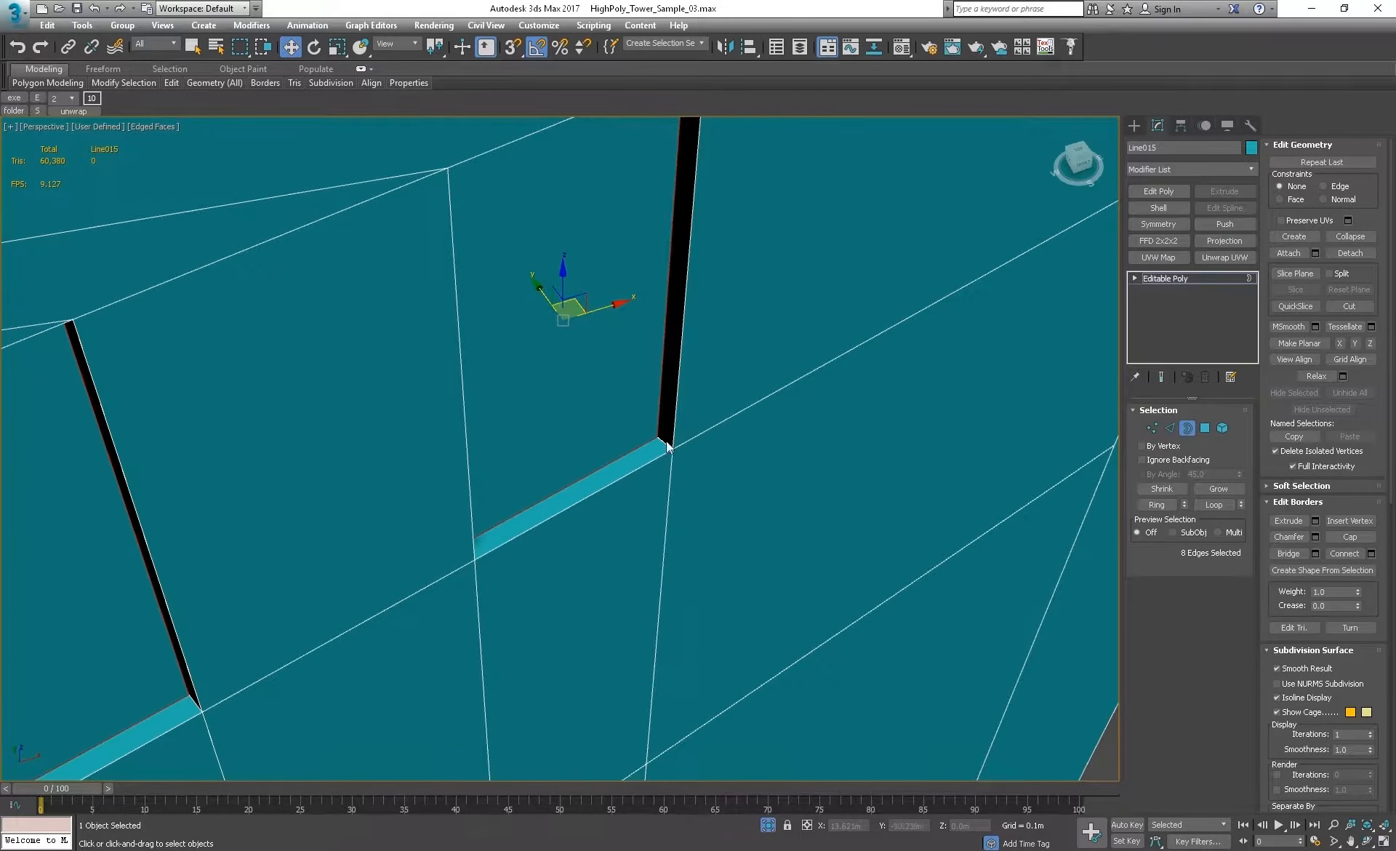
# Step: Detach the two recessed window pane polygons from the wall as a separate object
pyautogui.moveTo(643, 438); pyautogui.dragTo(755, 417, button='middle')
pyautogui.click(1200, 429)
pyautogui.click(649, 404)
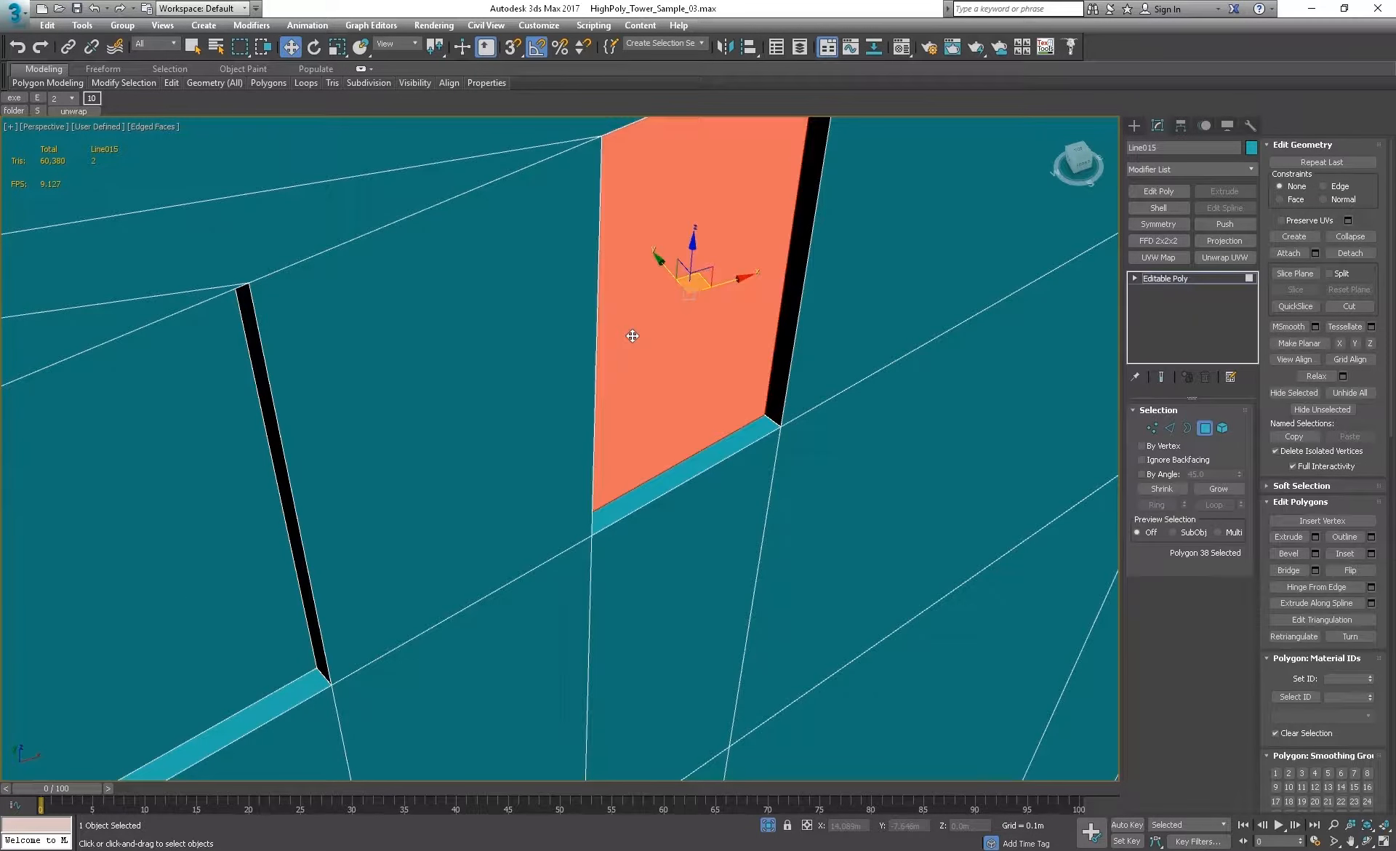
pyautogui.keyDown('ctrl'); pyautogui.click(221, 512); pyautogui.keyUp('ctrl')
pyautogui.click(1350, 253)
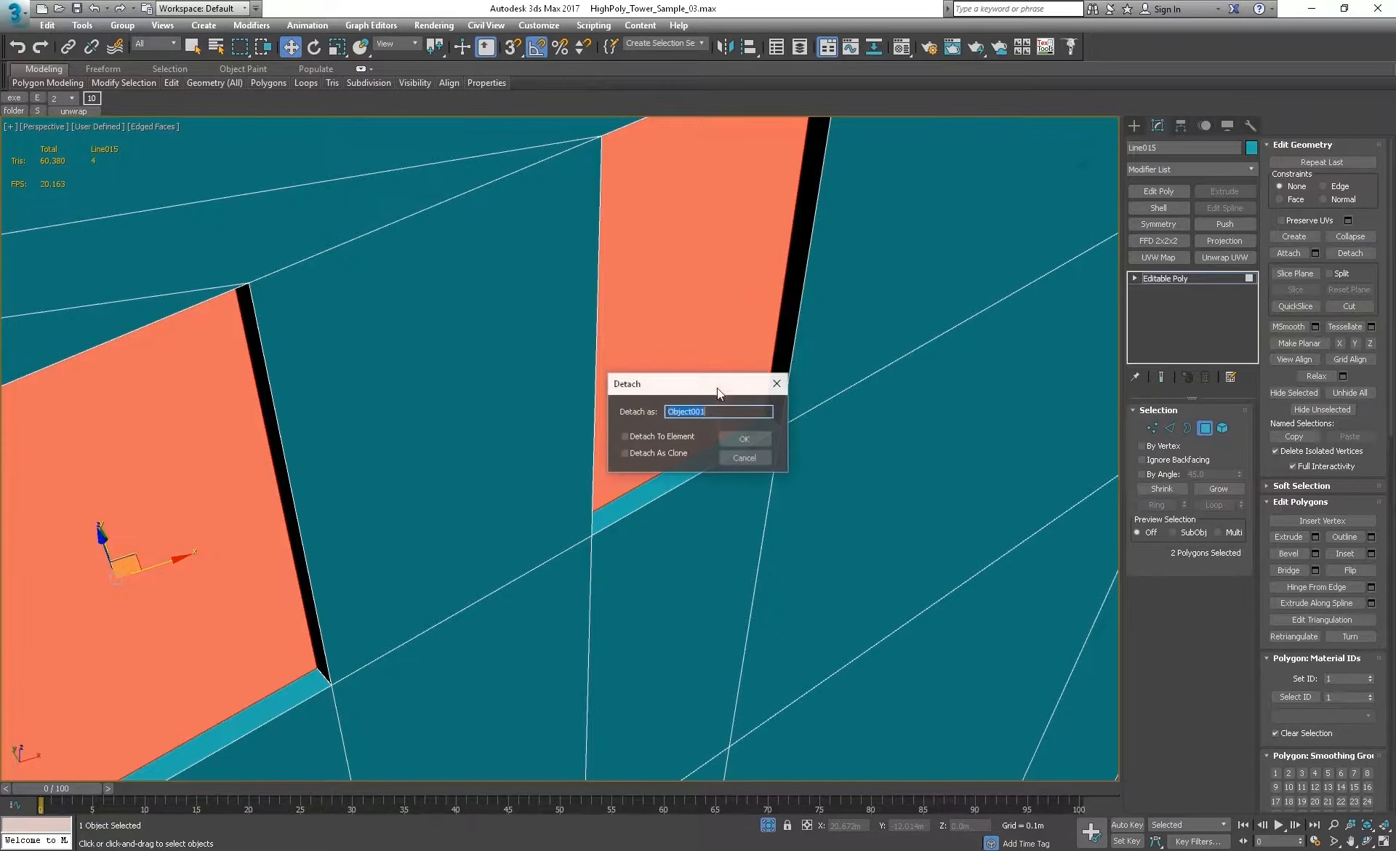
pyautogui.click(736, 438)
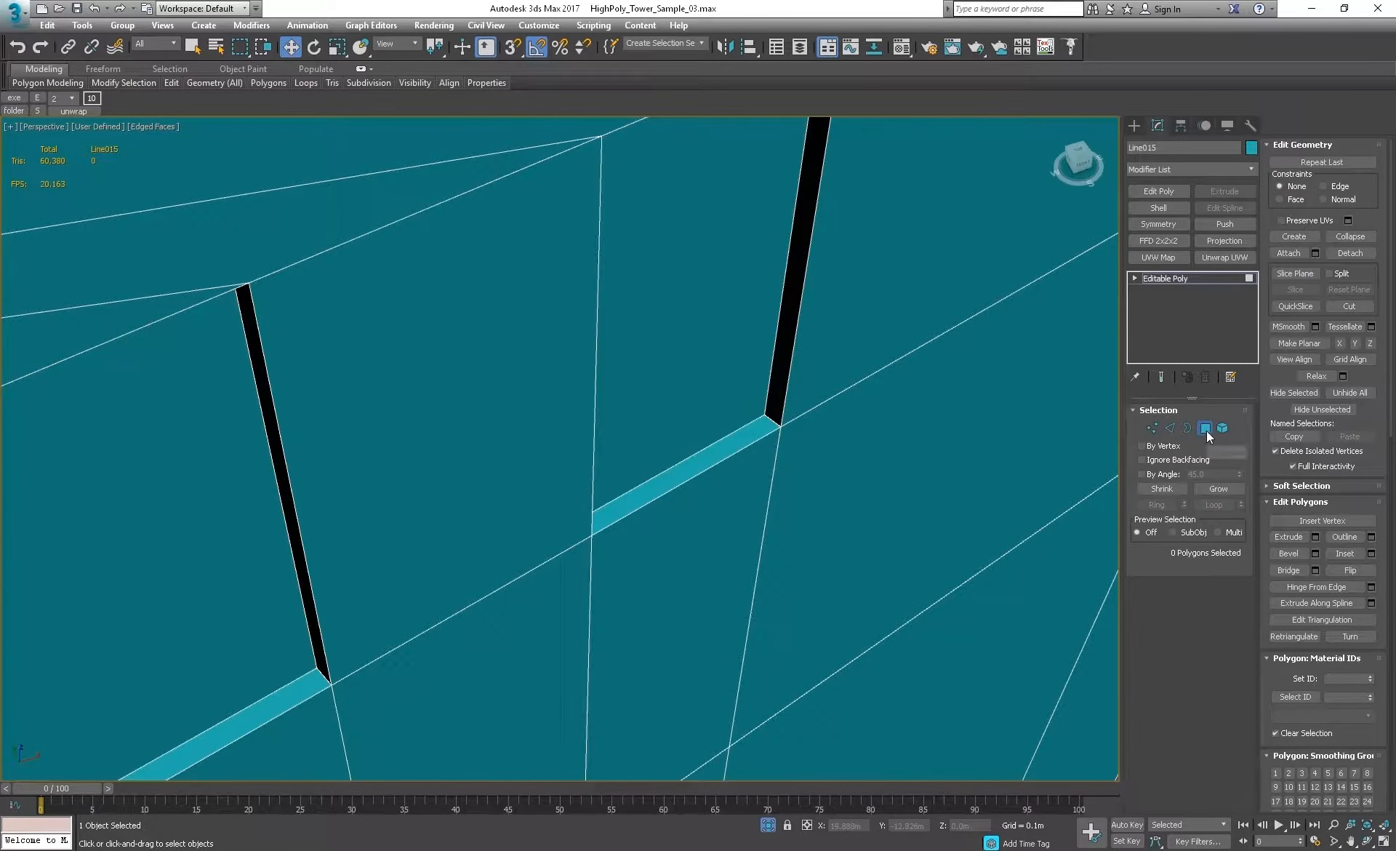
# Step: Try to move the inner borders of both window reveals deeper into the building along the Y axis
pyautogui.click(1186, 430)
pyautogui.keyDown('alt'); pyautogui.moveTo(552, 533); pyautogui.dragTo(626, 497, button='middle'); pyautogui.keyUp('alt')
pyautogui.keyDown('alt'); pyautogui.moveTo(601, 319); pyautogui.dragTo(618, 429, button='middle'); pyautogui.keyUp('alt')
pyautogui.hotkey('alt', 'p')
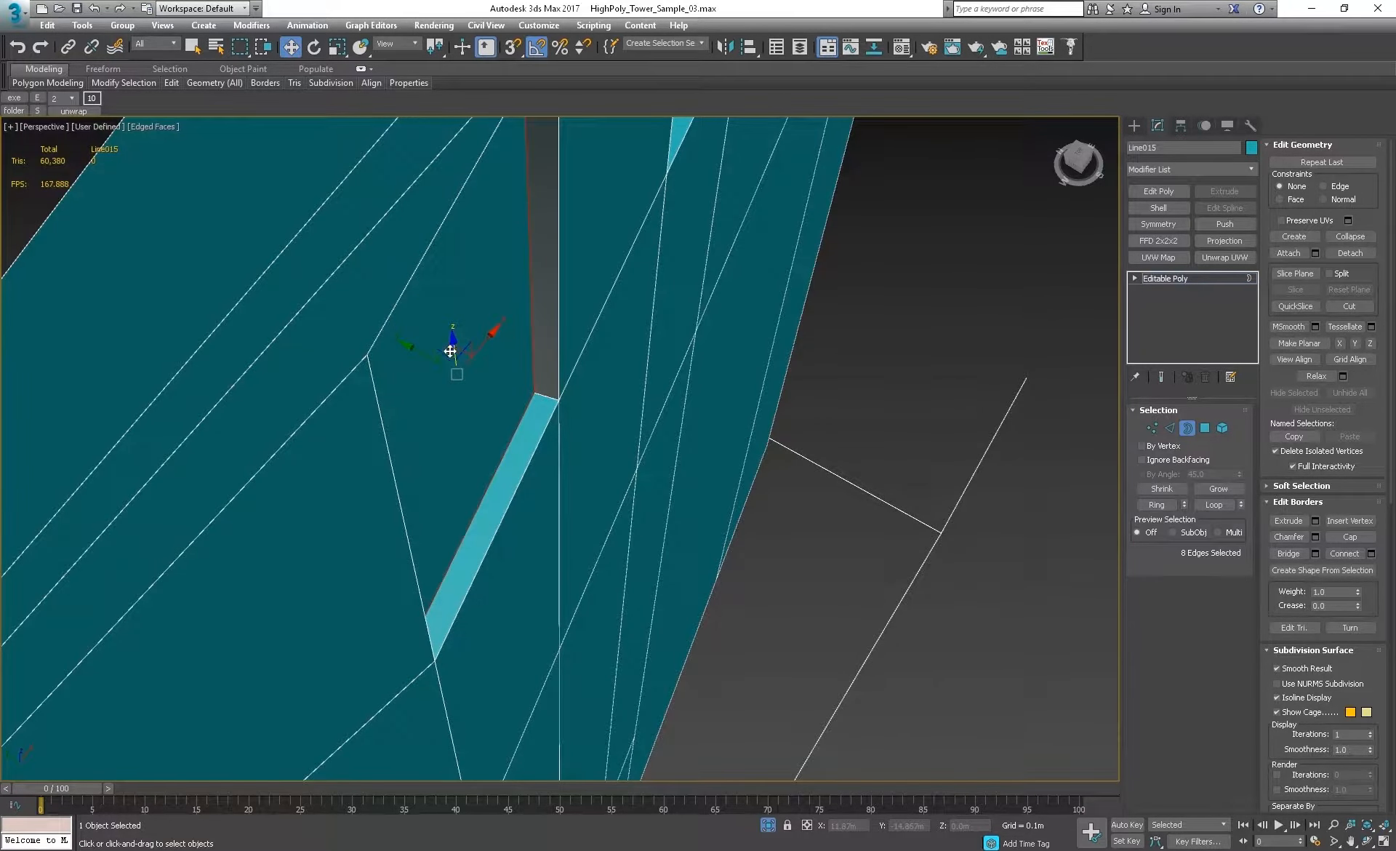
pyautogui.moveTo(451, 351); pyautogui.dragTo(421, 351)
# Step: Inspect the reveals from behind and in front of the facade, and undo the last border move
pyautogui.keyDown('alt'); pyautogui.moveTo(421, 352); pyautogui.dragTo(535, 404, button='middle'); pyautogui.keyUp('alt')
pyautogui.moveTo(667, 444); pyautogui.dragTo(676, 611, button='middle')
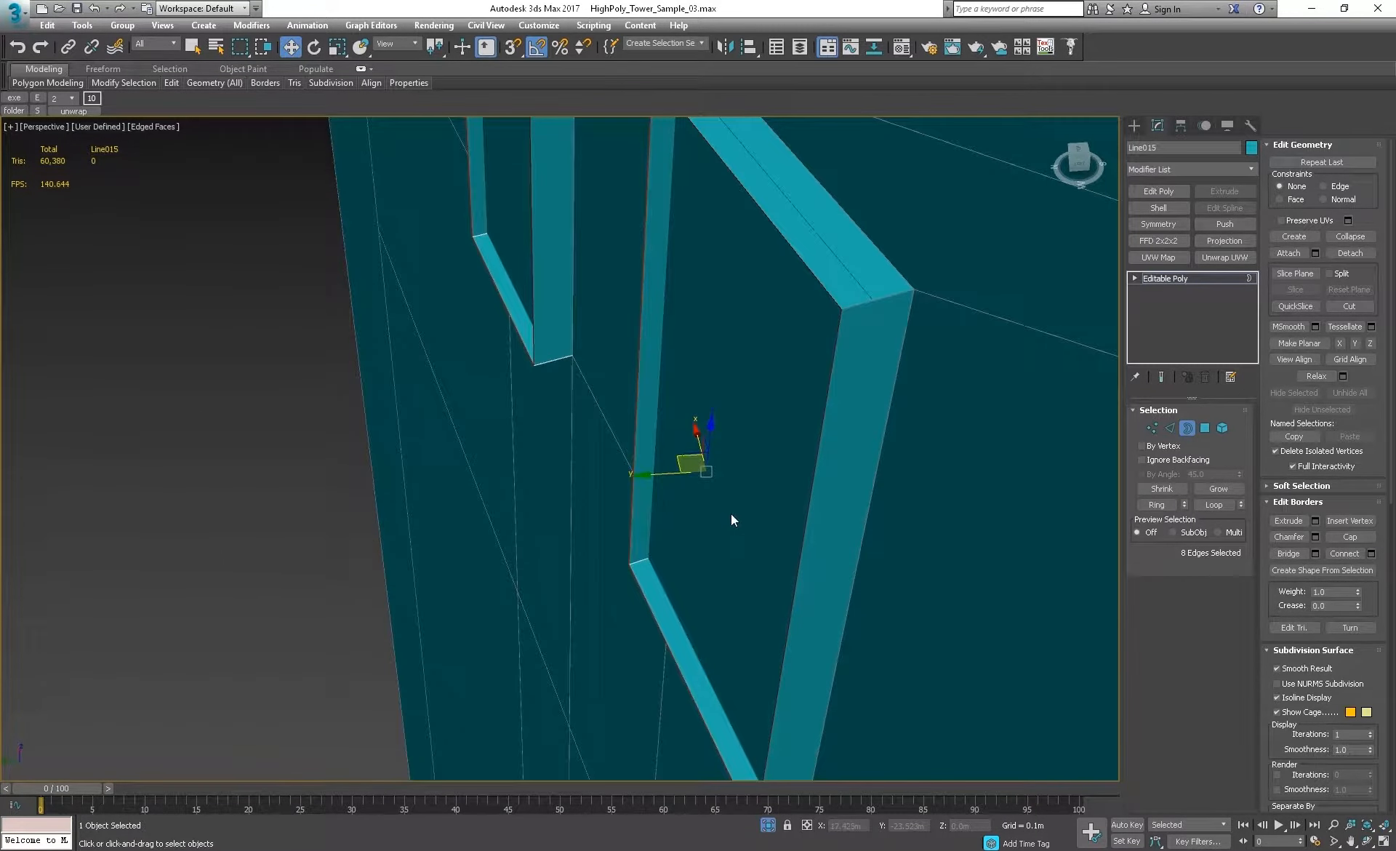
pyautogui.keyDown('alt'); pyautogui.moveTo(700, 260); pyautogui.dragTo(761, 337, button='middle'); pyautogui.keyUp('alt')
pyautogui.scroll(-4, 626, 478)
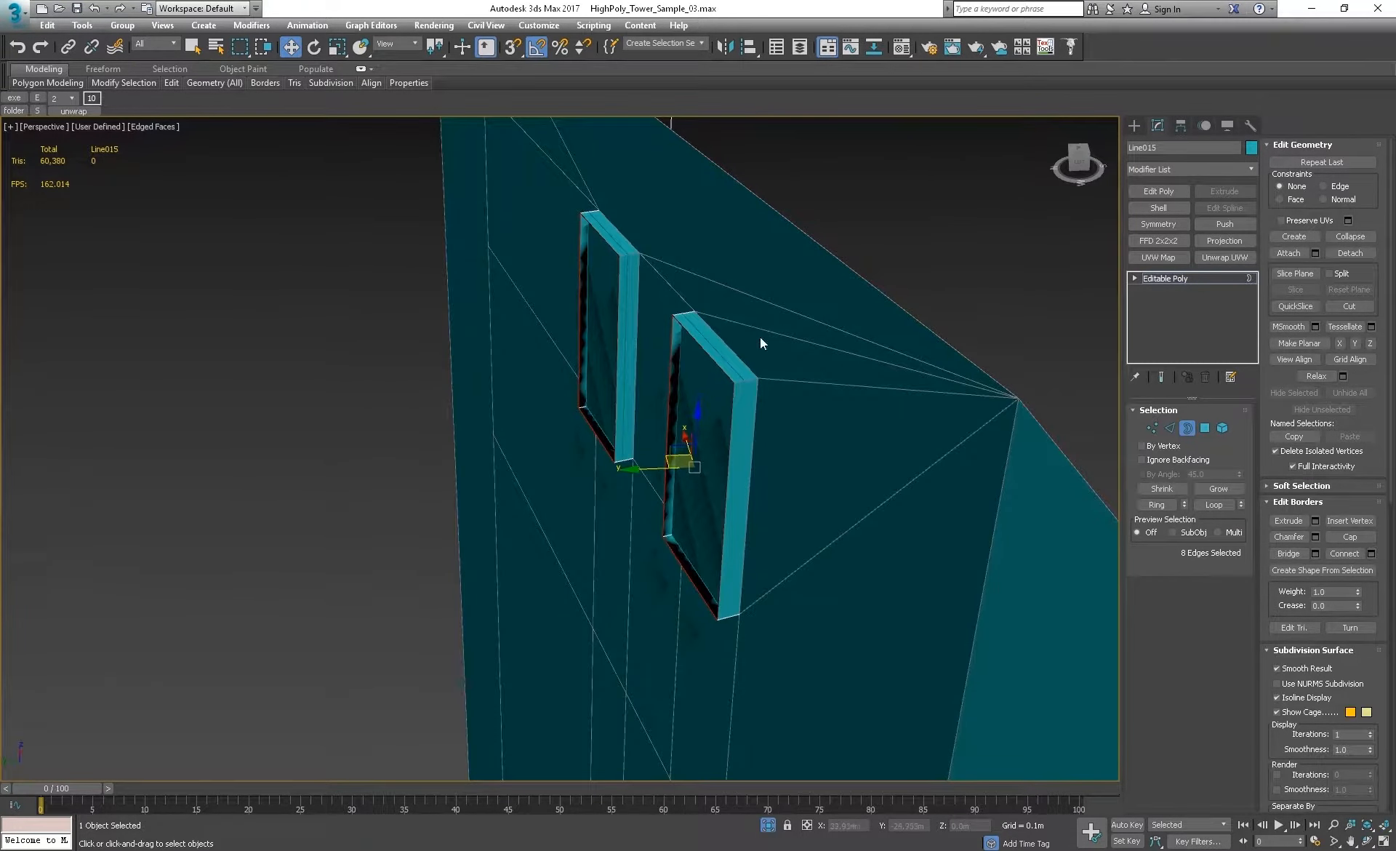
pyautogui.keyDown('alt'); pyautogui.moveTo(781, 426); pyautogui.dragTo(695, 417, button='middle'); pyautogui.keyUp('alt')
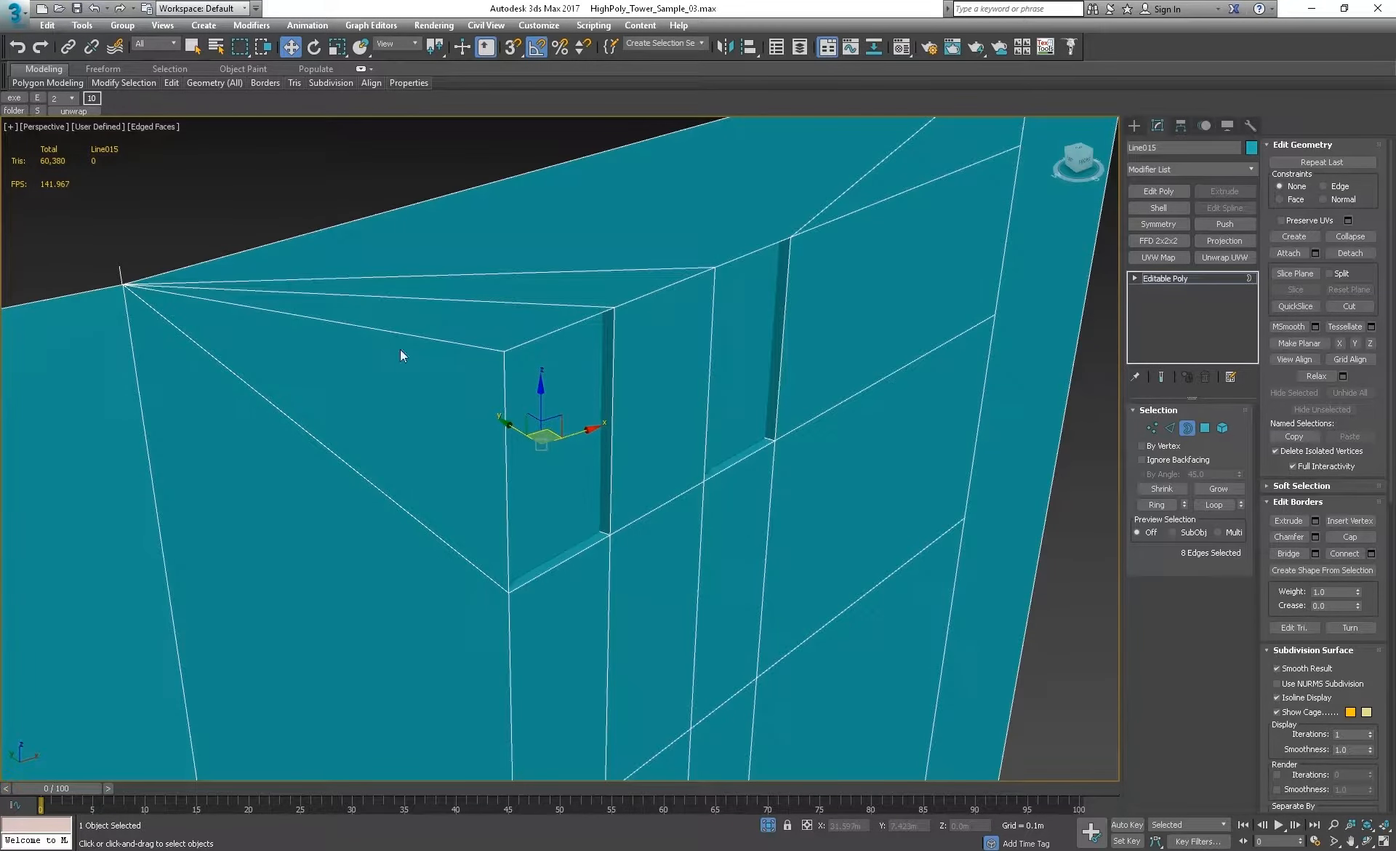
pyautogui.moveTo(312, 379); pyautogui.dragTo(571, 397, button='middle')
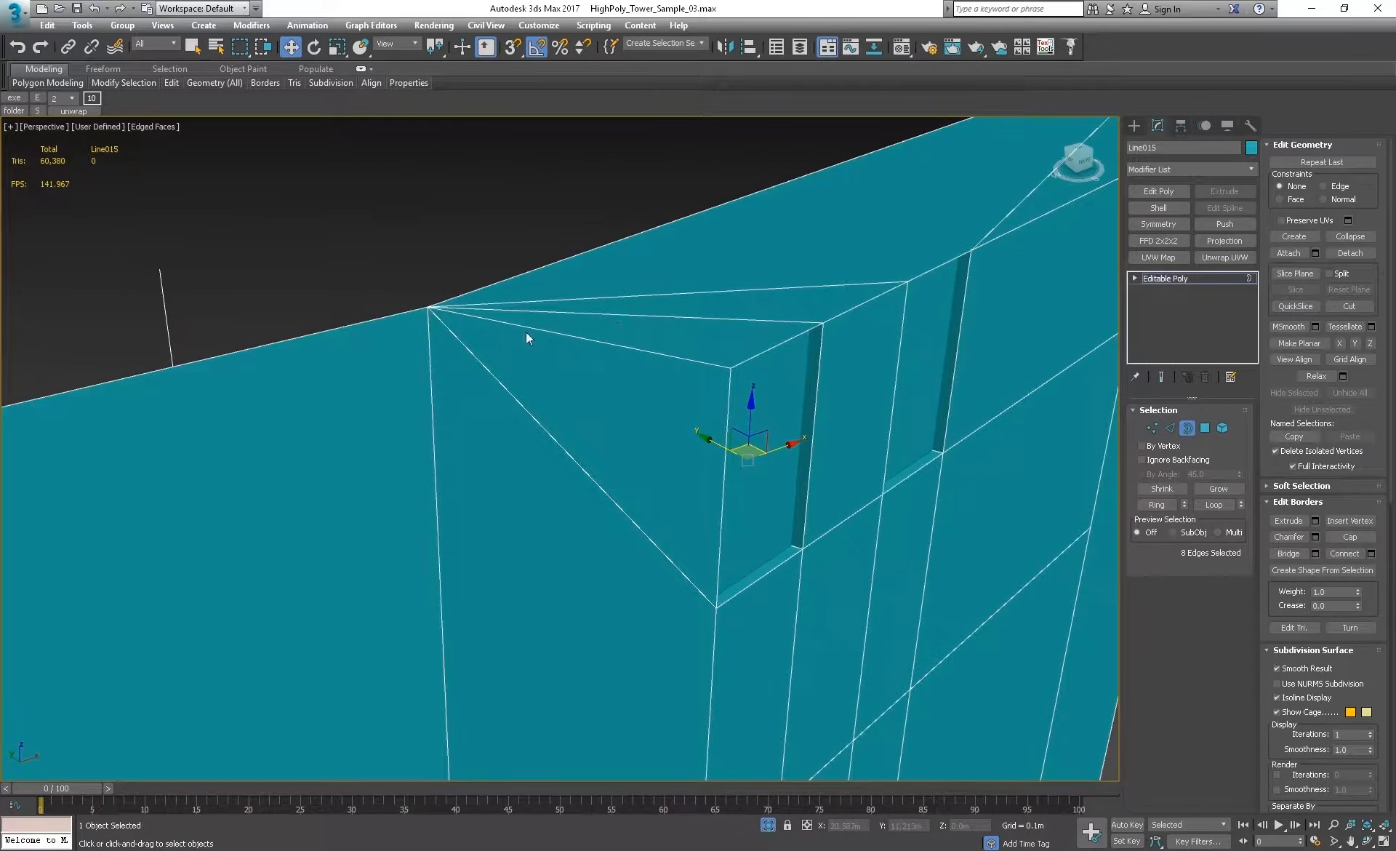
pyautogui.keyDown('alt'); pyautogui.moveTo(700, 409); pyautogui.dragTo(770, 342, button='middle'); pyautogui.keyUp('alt')
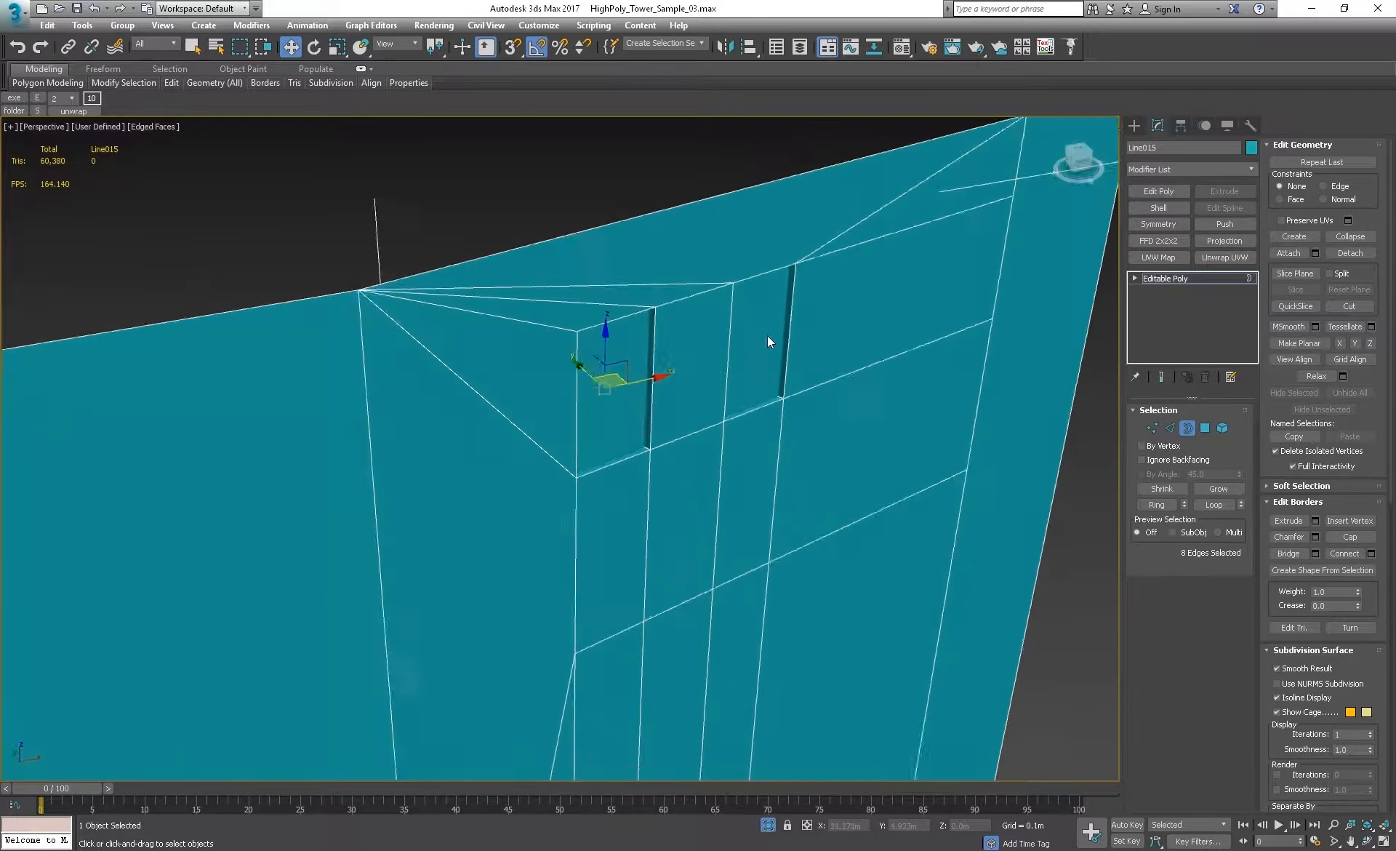
pyautogui.scroll(-6, 727, 378)
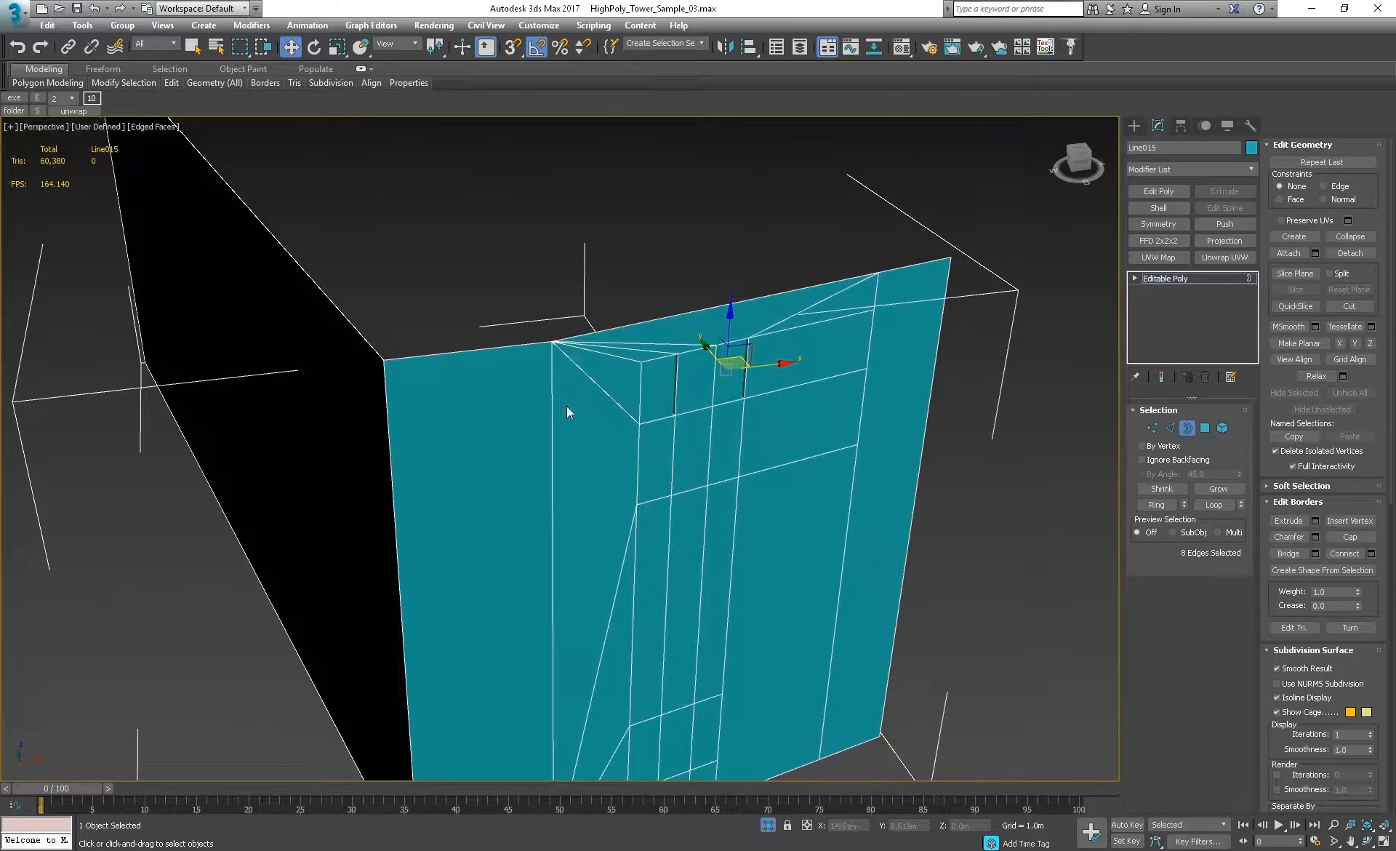
pyautogui.hotkey('ctrl', 'z')
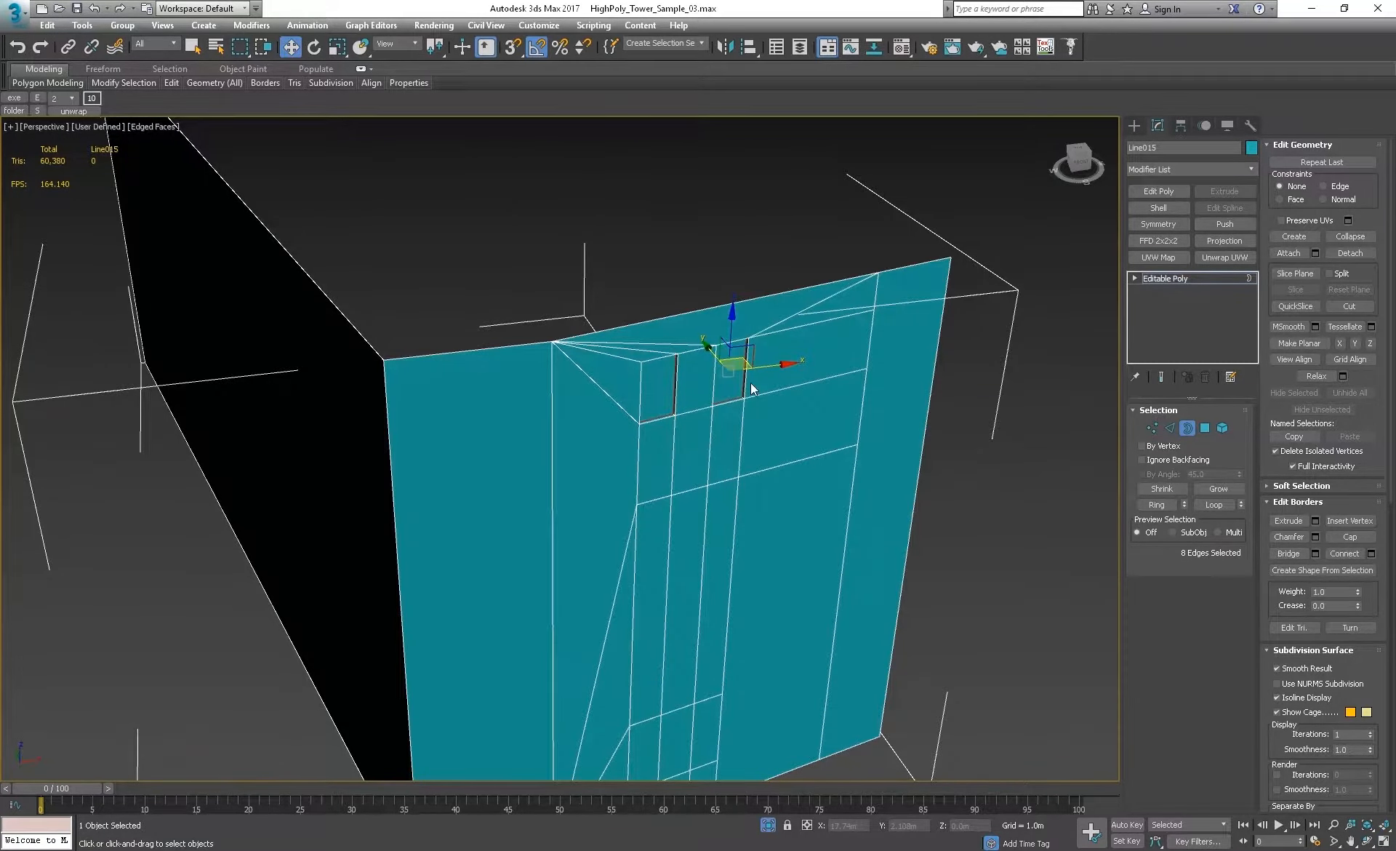
# Step: Move the inner borders of both window reveals slightly deeper into the building along the Y axis
pyautogui.scroll(5, 727, 388)
pyautogui.keyDown('alt'); pyautogui.moveTo(648, 386); pyautogui.dragTo(613, 376, button='middle'); pyautogui.keyUp('alt')
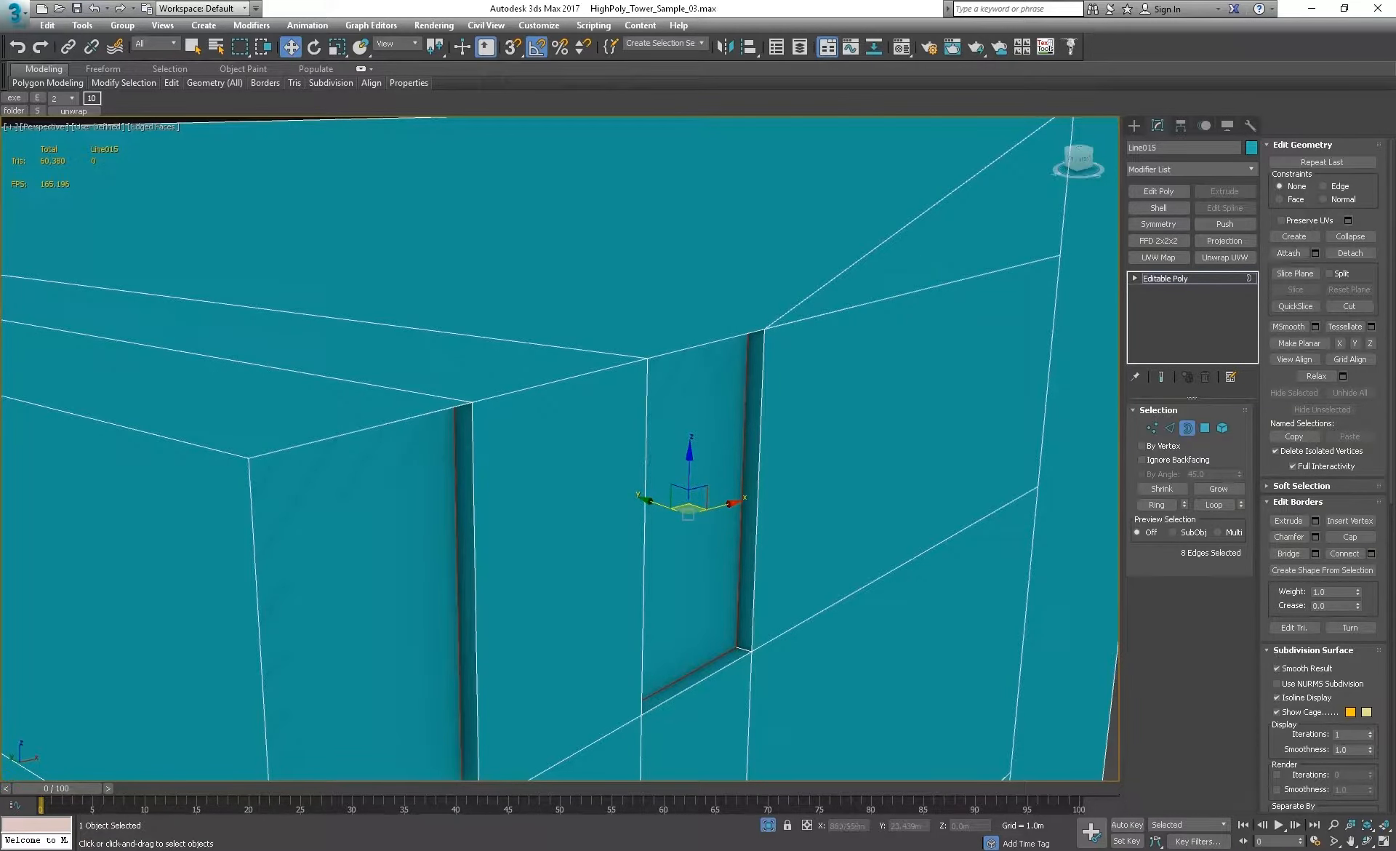
pyautogui.press('z')
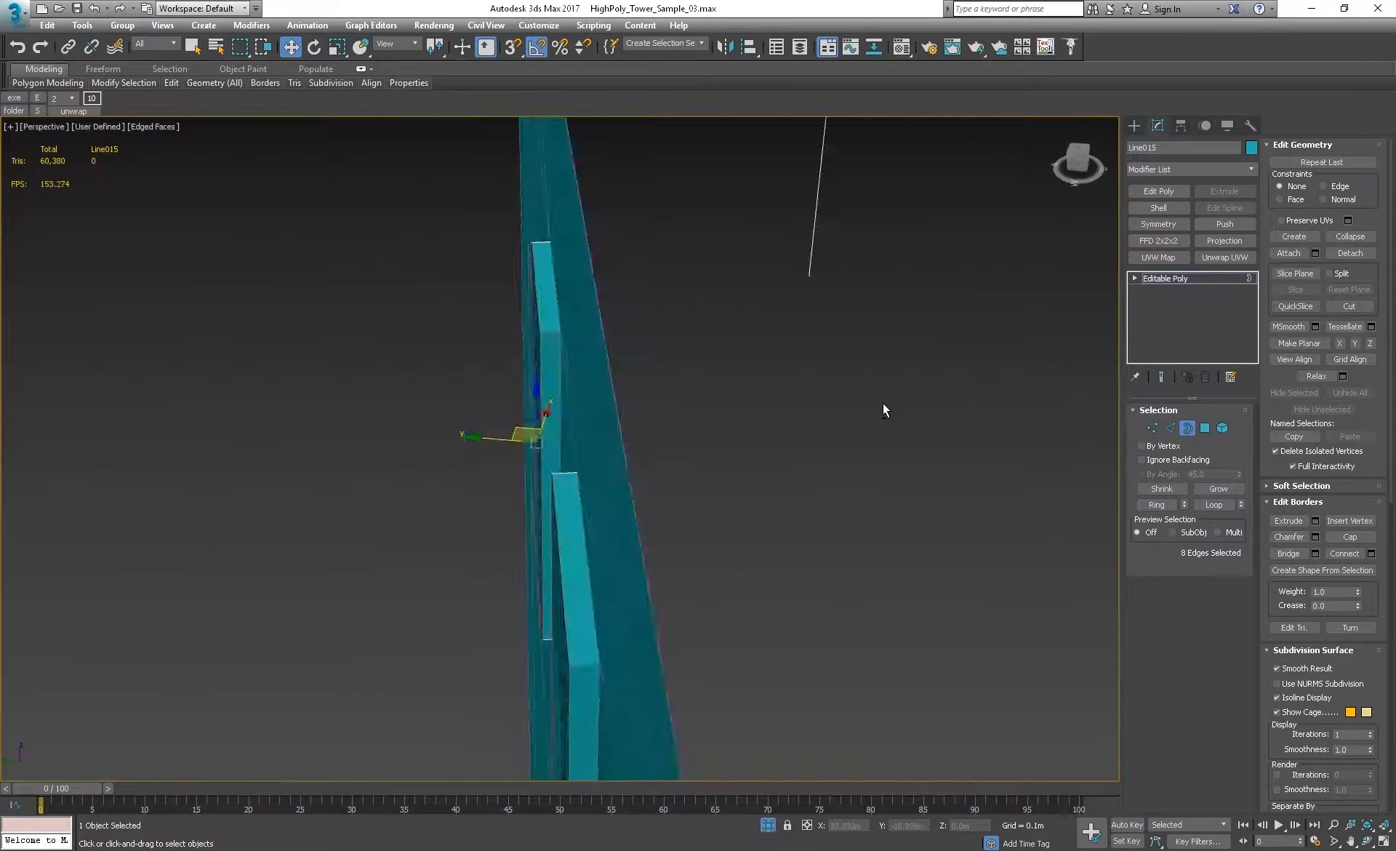
pyautogui.moveTo(614, 404); pyautogui.dragTo(595, 408)
# Step: Examine the recessed window openings and their panes from several angles
pyautogui.keyDown('alt'); pyautogui.moveTo(803, 406); pyautogui.dragTo(698, 251, button='middle'); pyautogui.keyUp('alt')
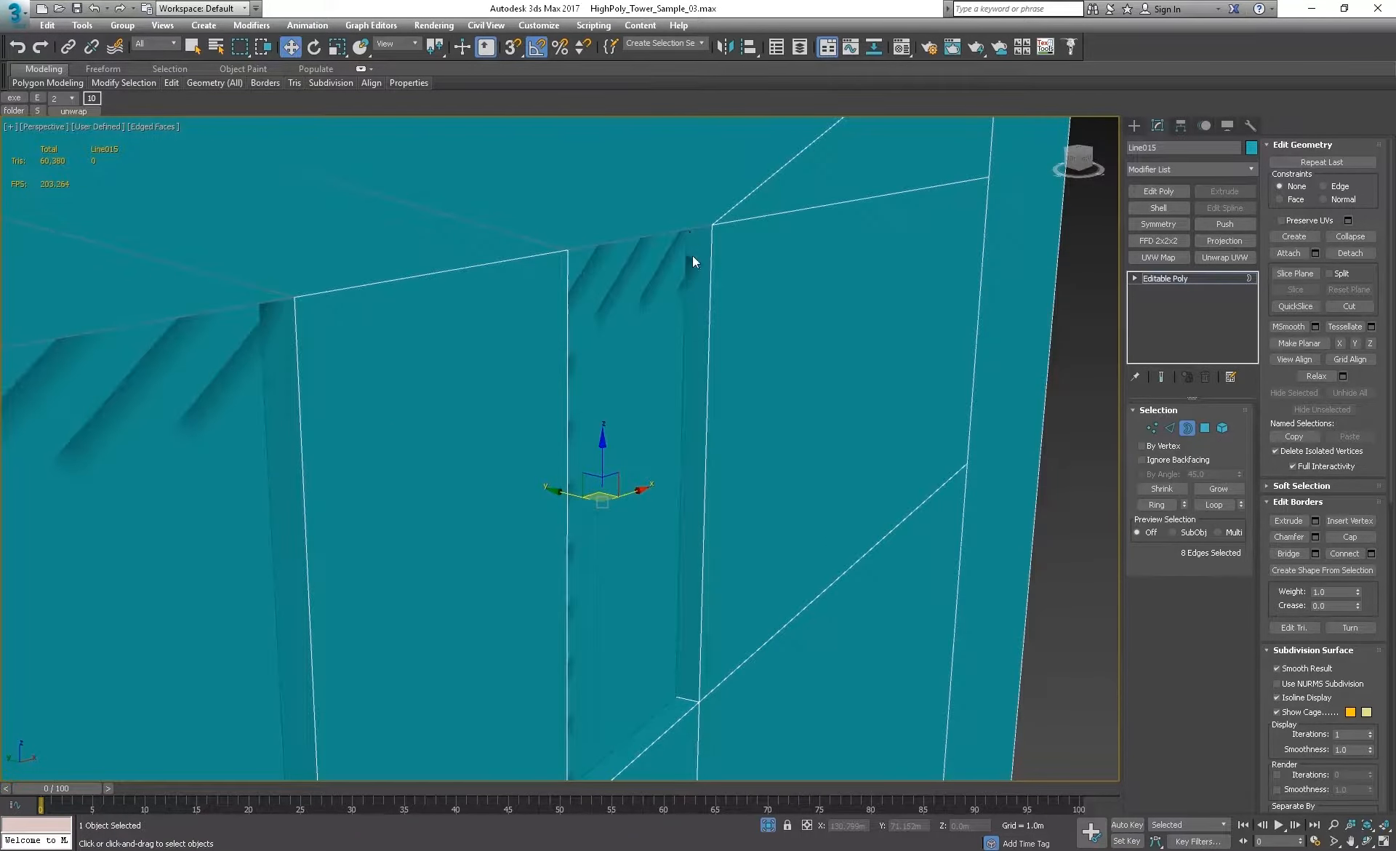
pyautogui.keyDown('alt'); pyautogui.moveTo(682, 390); pyautogui.dragTo(746, 360, button='middle'); pyautogui.keyUp('alt')
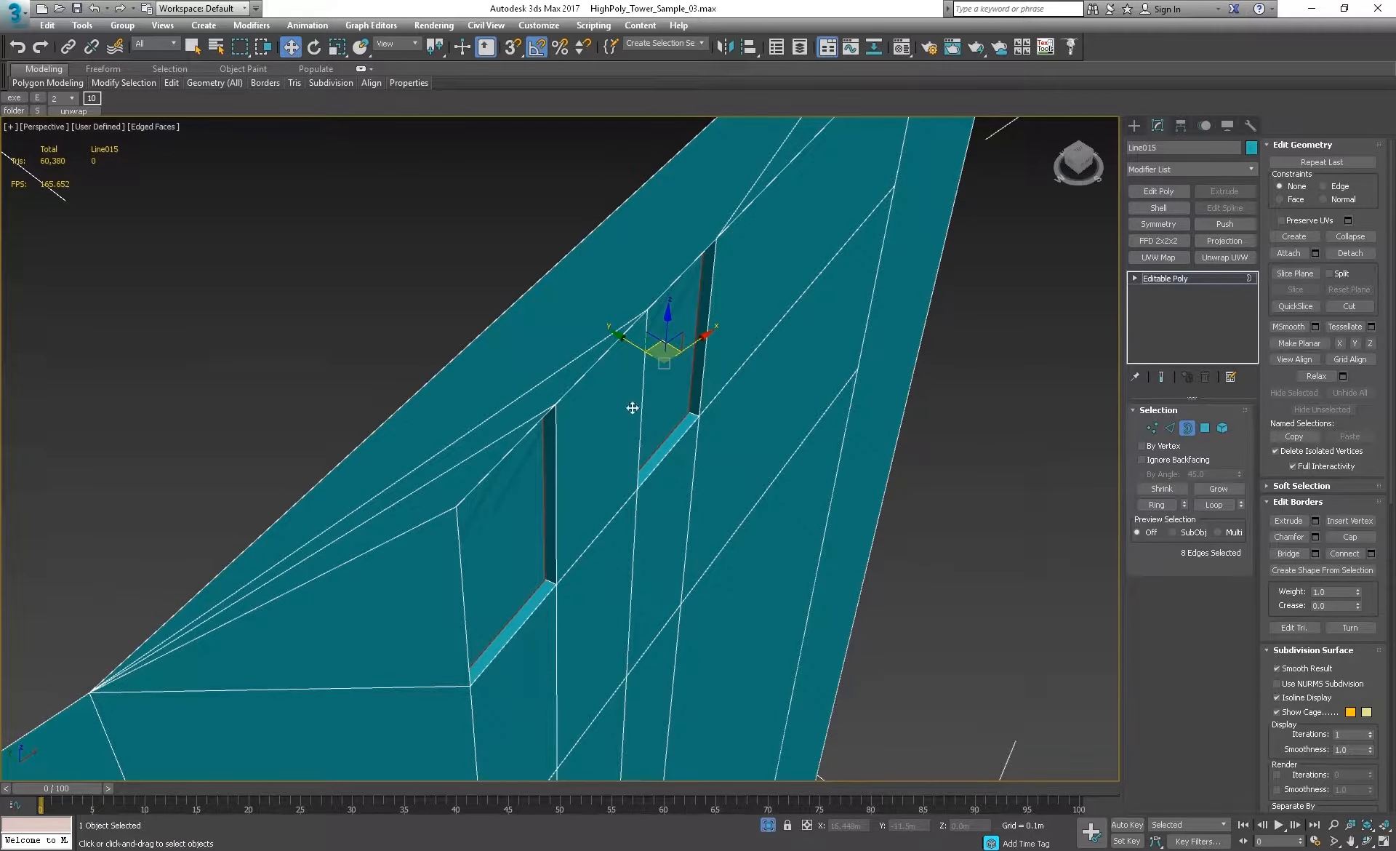
pyautogui.keyDown('alt'); pyautogui.moveTo(632, 405); pyautogui.dragTo(739, 413, button='middle'); pyautogui.keyUp('alt')
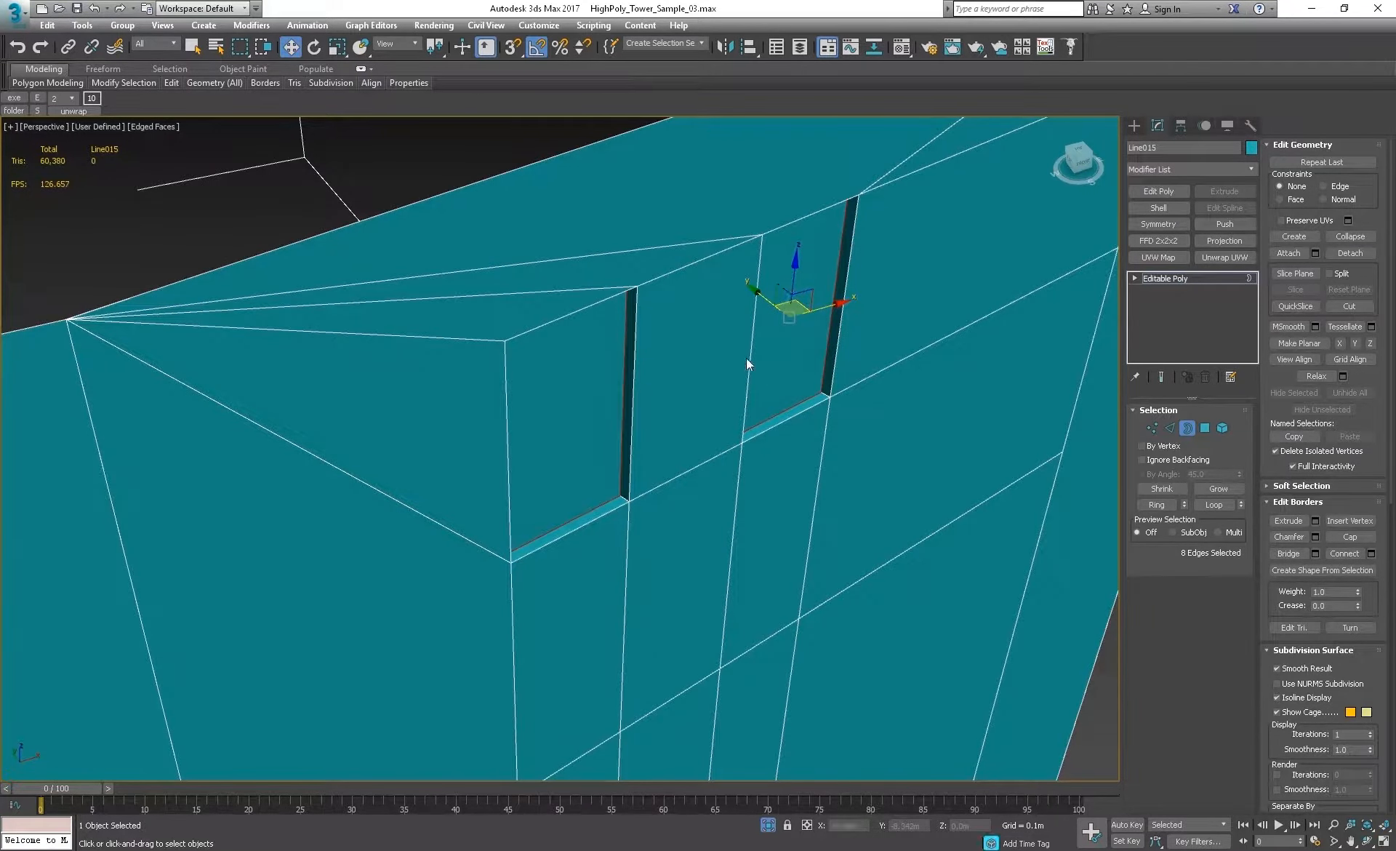
pyautogui.moveTo(799, 396); pyautogui.dragTo(761, 438, button='middle')
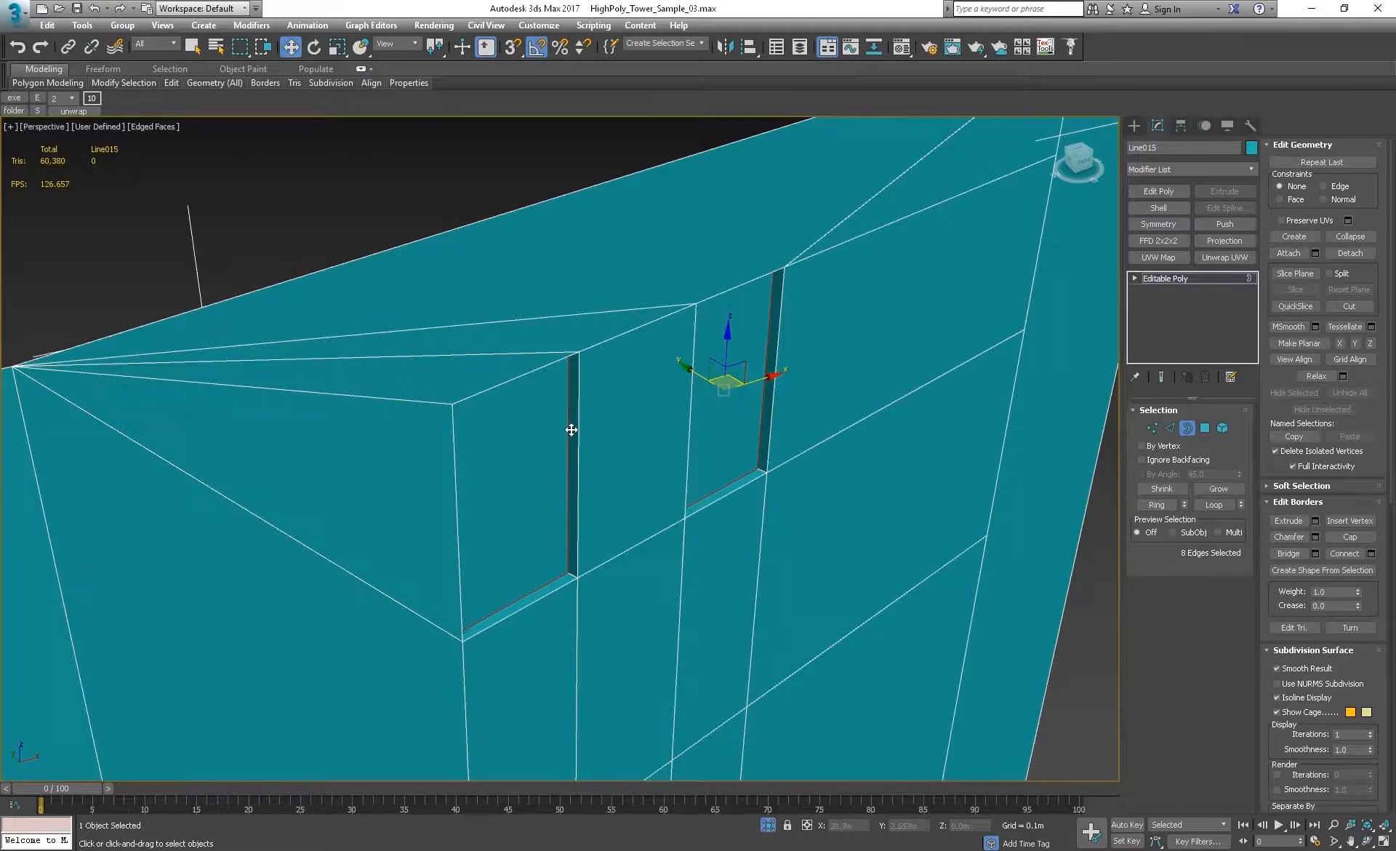
pyautogui.moveTo(757, 413); pyautogui.dragTo(684, 335, button='middle')
pyautogui.scroll(2, 632, 378)
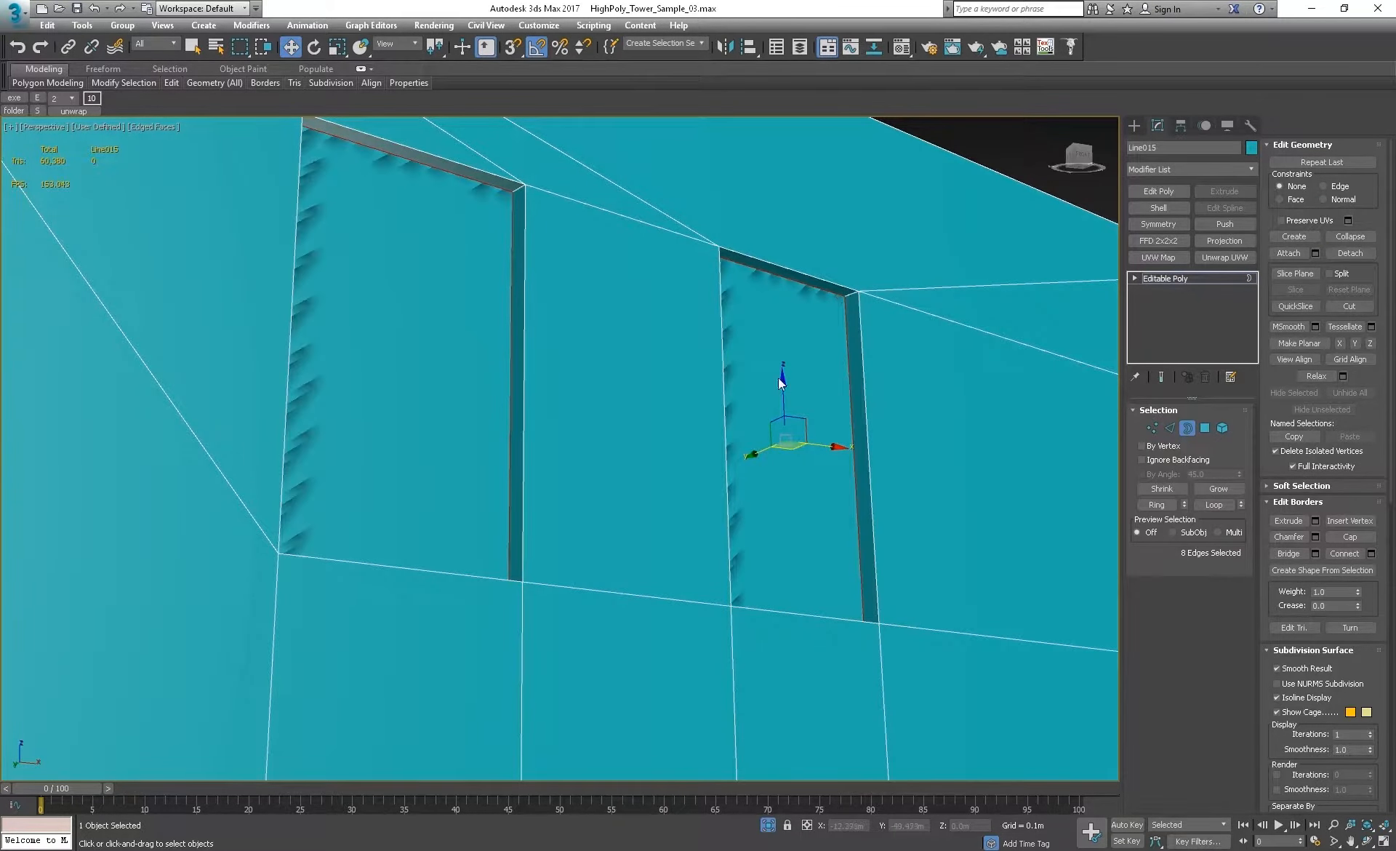
pyautogui.scroll(-5, 862, 285)
pyautogui.keyDown('alt'); pyautogui.moveTo(862, 285); pyautogui.dragTo(492, 403, button='middle'); pyautogui.keyUp('alt')
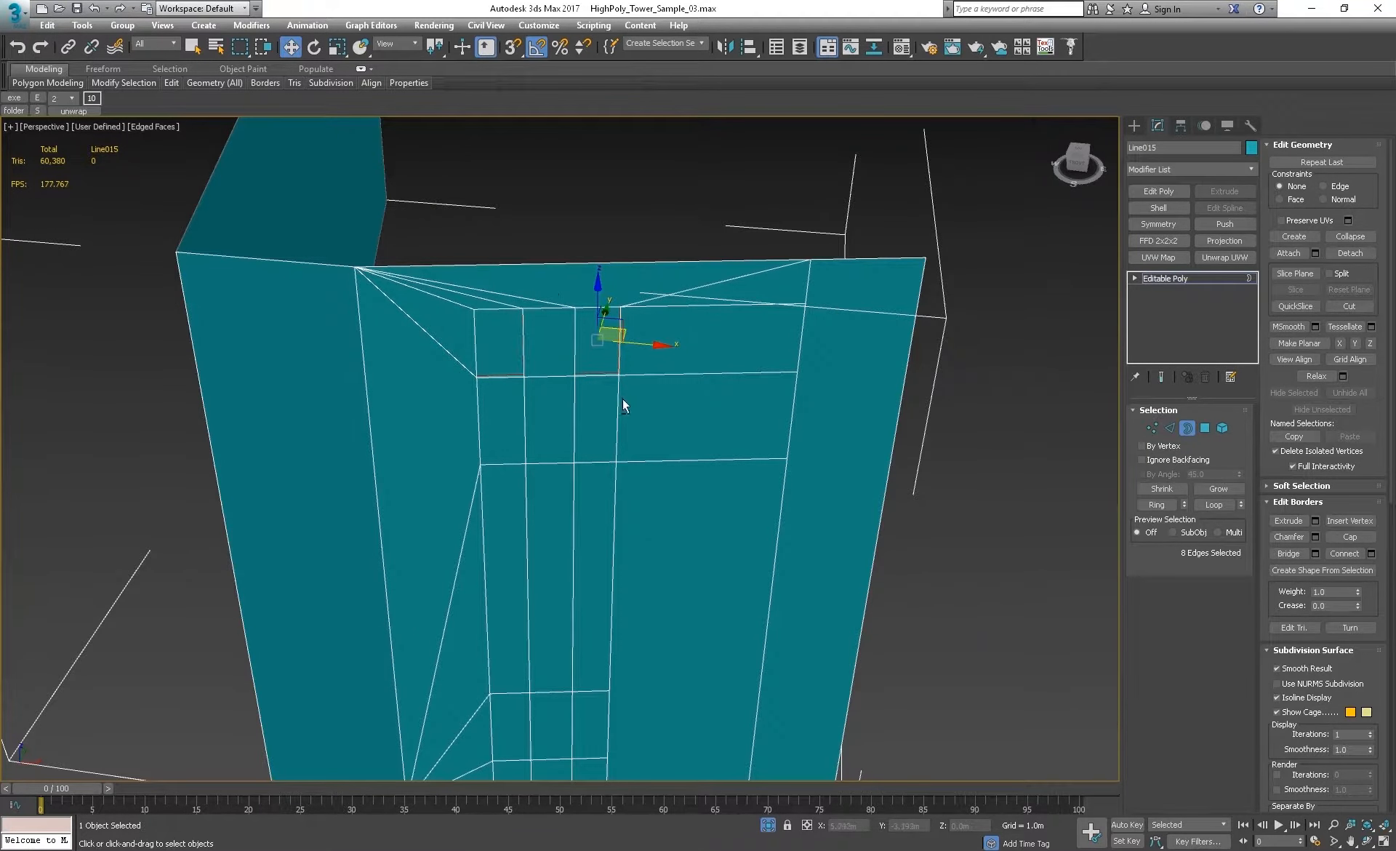
pyautogui.keyDown('alt'); pyautogui.moveTo(622, 406); pyautogui.dragTo(744, 442, button='middle'); pyautogui.keyUp('alt')
# Step: Leave border editing and end isolation so the whole tower is displayed again
pyautogui.click(1180, 429)
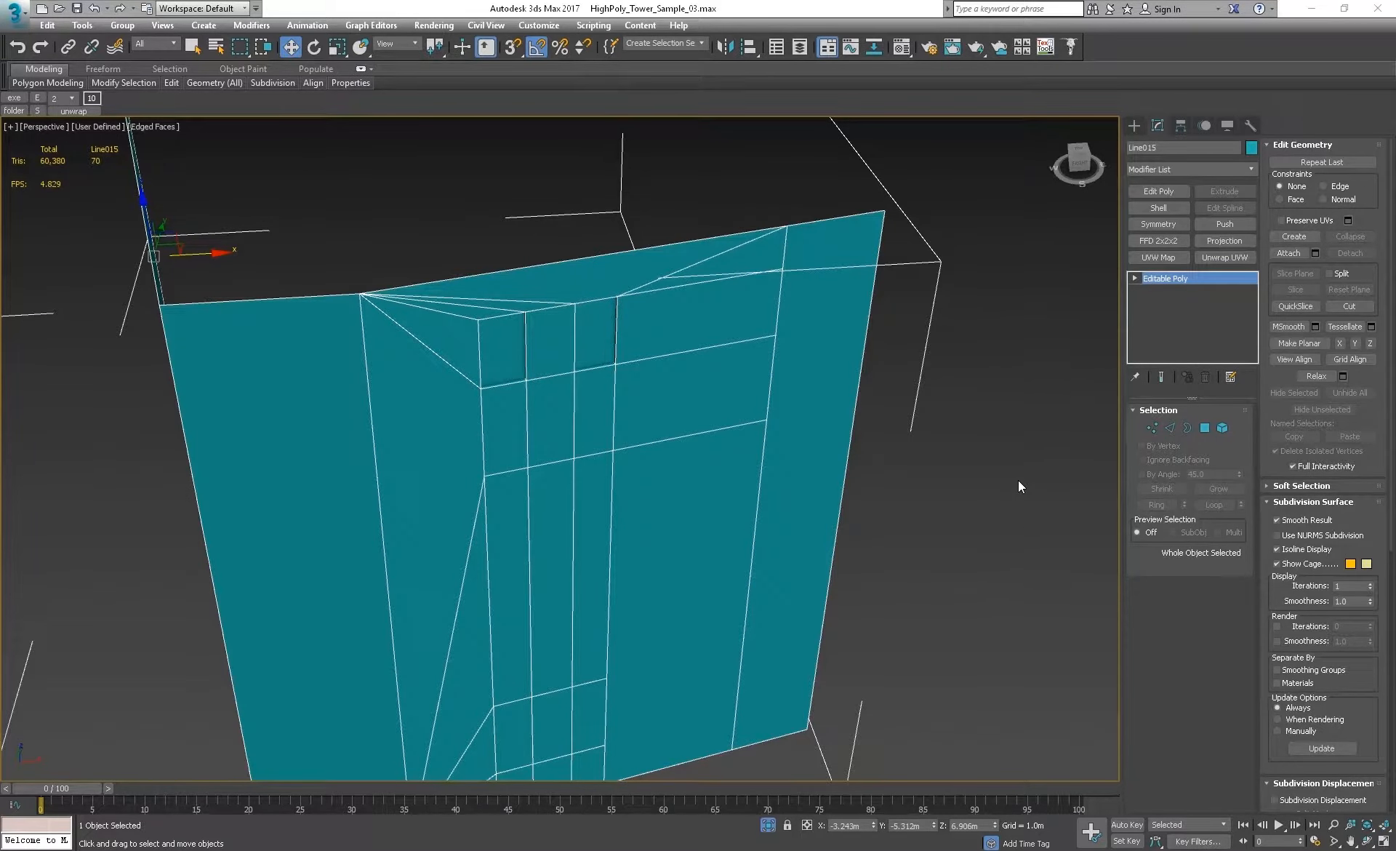
pyautogui.click(768, 824)
pyautogui.keyDown('alt'); pyautogui.moveTo(554, 378); pyautogui.dragTo(598, 382, button='middle'); pyautogui.keyUp('alt')
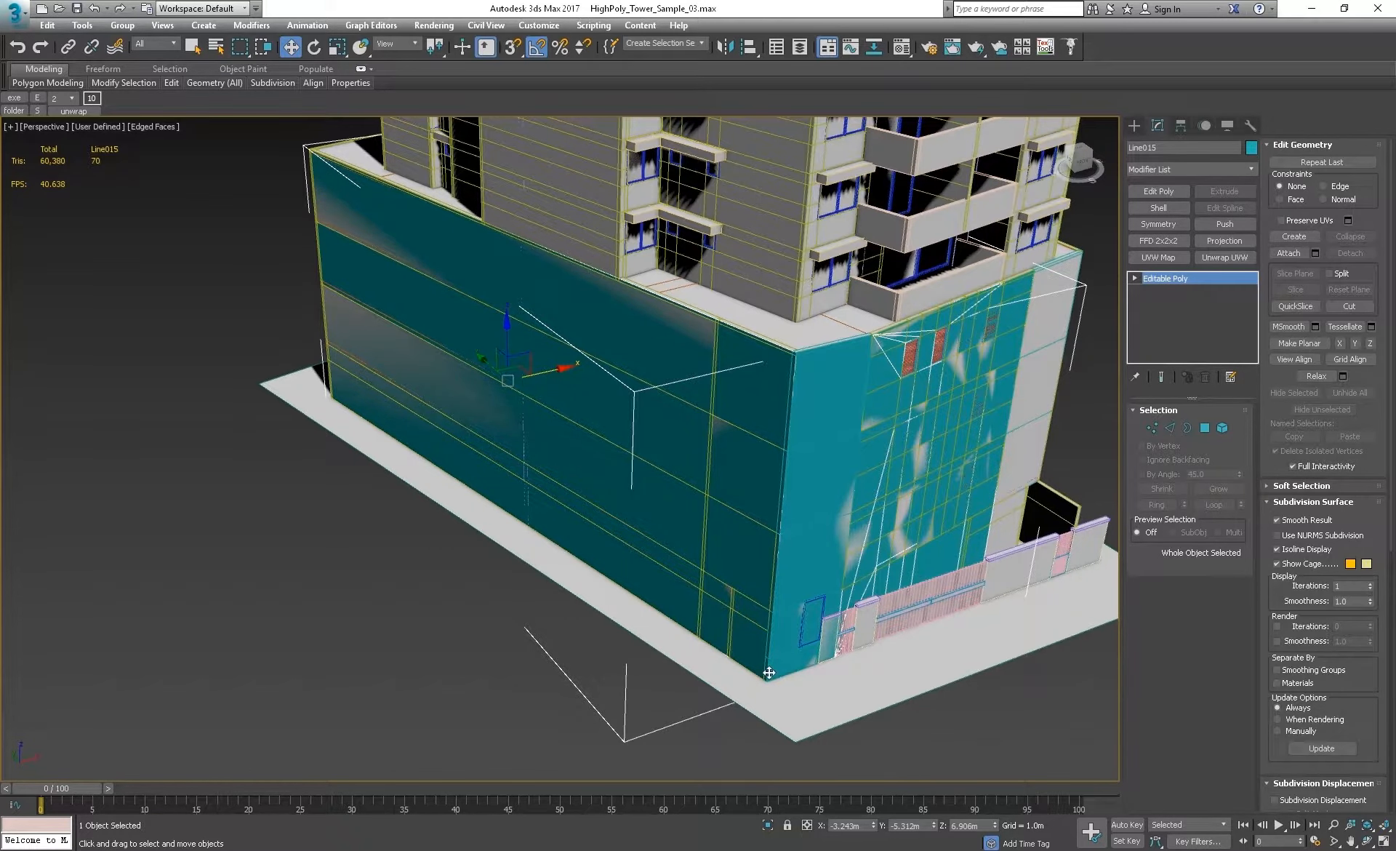
# Step: Examine the podium walls and the facade windows from all sides of the tower
pyautogui.keyDown('alt'); pyautogui.moveTo(797, 304); pyautogui.dragTo(474, 368, button='middle'); pyautogui.keyUp('alt')
pyautogui.scroll(3, 319, 389)
pyautogui.keyDown('alt'); pyautogui.moveTo(671, 615); pyautogui.dragTo(877, 615, button='middle'); pyautogui.keyUp('alt')
pyautogui.moveTo(474, 441); pyautogui.dragTo(804, 477, button='middle')
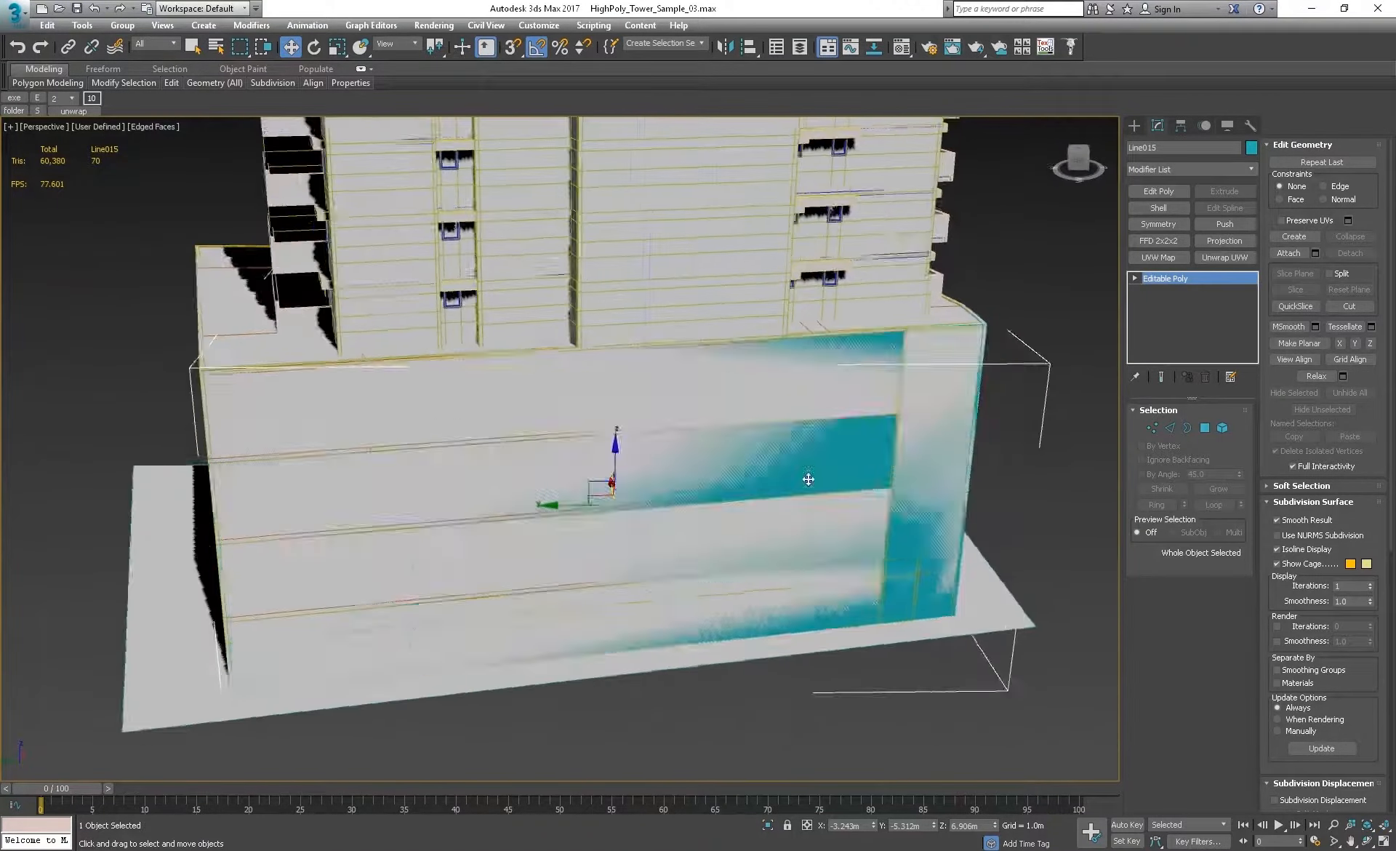
pyautogui.scroll(3, 358, 389)
pyautogui.keyDown('alt'); pyautogui.moveTo(1000, 364); pyautogui.dragTo(900, 391, button='middle'); pyautogui.keyUp('alt')
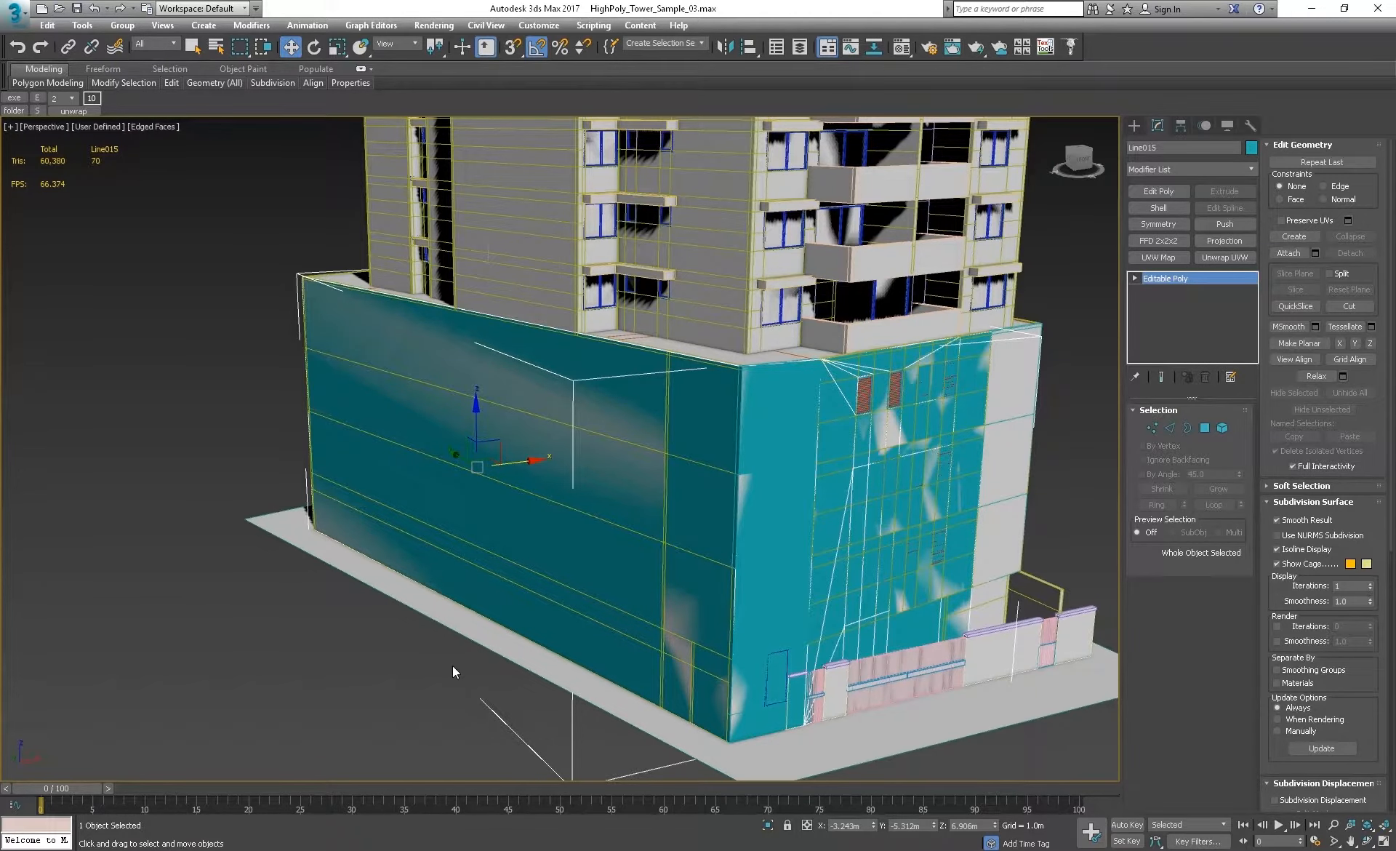
pyautogui.keyDown('alt'); pyautogui.moveTo(505, 305); pyautogui.dragTo(990, 373, button='middle'); pyautogui.keyUp('alt')
pyautogui.scroll(-3, 700, 357)
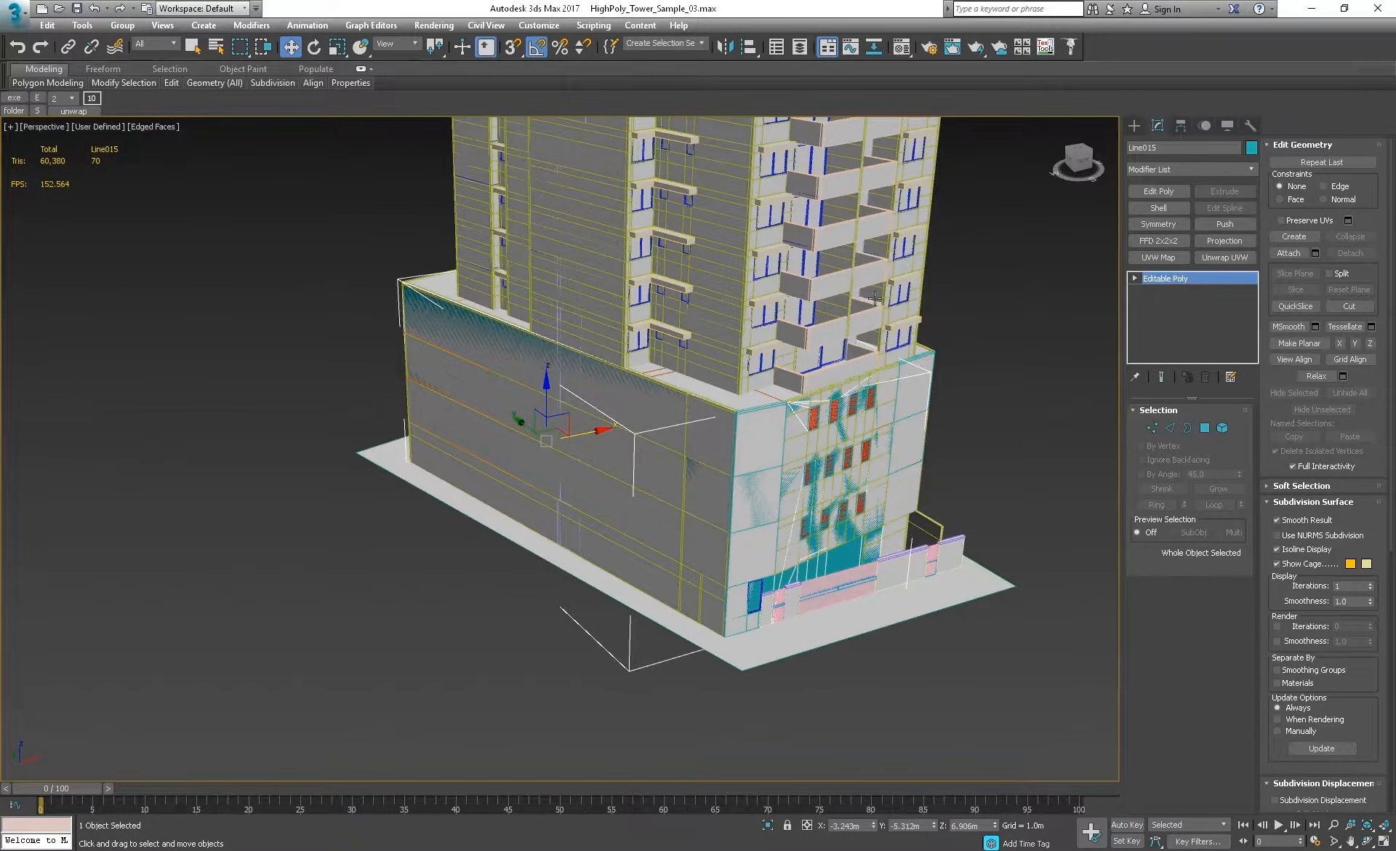
pyautogui.moveTo(794, 318); pyautogui.dragTo(754, 378, button='middle')
pyautogui.scroll(4, 754, 377)
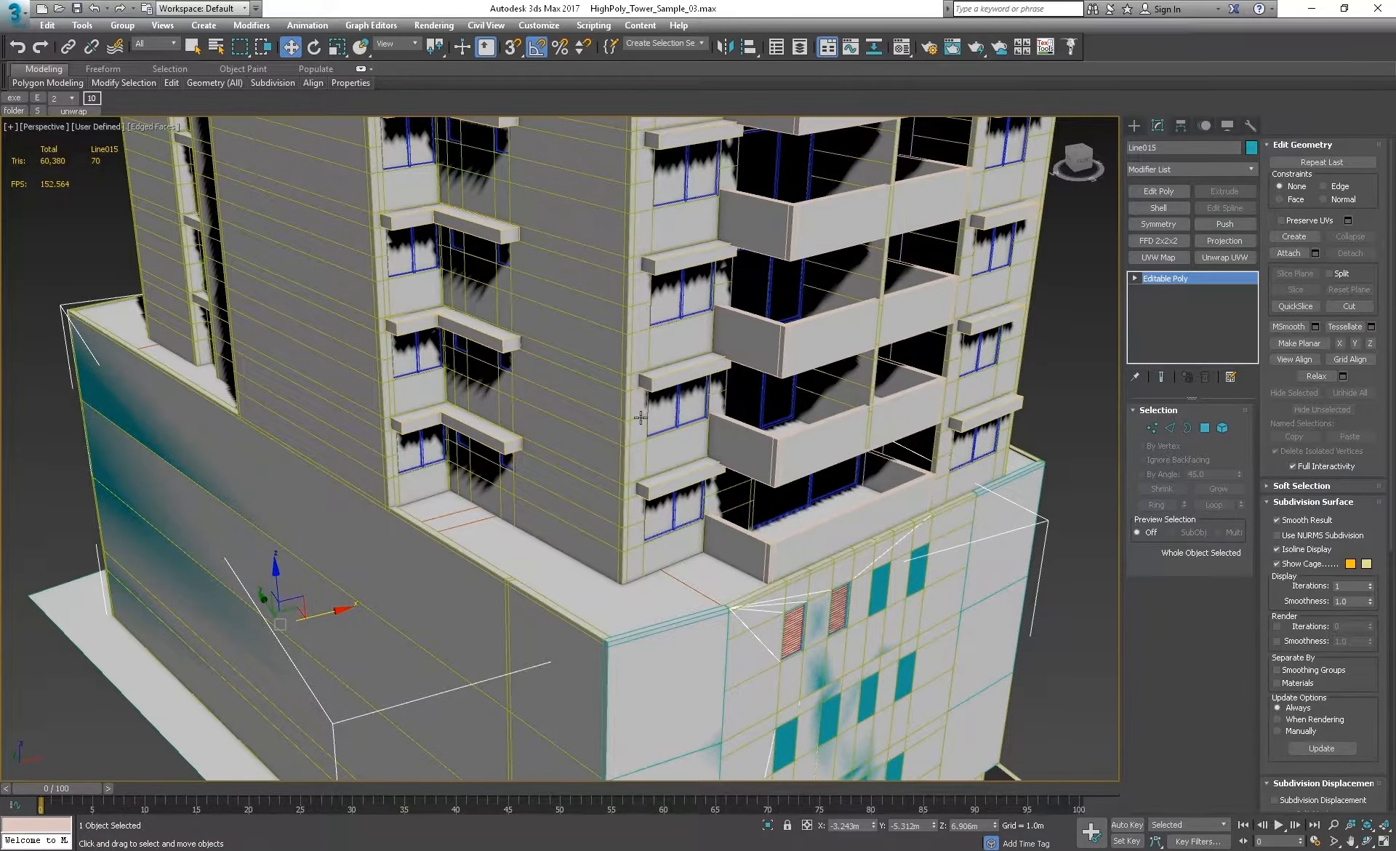
pyautogui.moveTo(560, 358)
pyautogui.mouseDown(button='middle')
pyautogui.moveTo(667, 412)
pyautogui.moveTo(653, 459)
pyautogui.moveTo(716, 392)
pyautogui.moveTo(758, 375)
pyautogui.moveTo(835, 380)
pyautogui.moveTo(817, 368)
pyautogui.moveTo(826, 342)
pyautogui.moveTo(898, 365)
pyautogui.moveTo(886, 372)
pyautogui.mouseUp(button='middle')
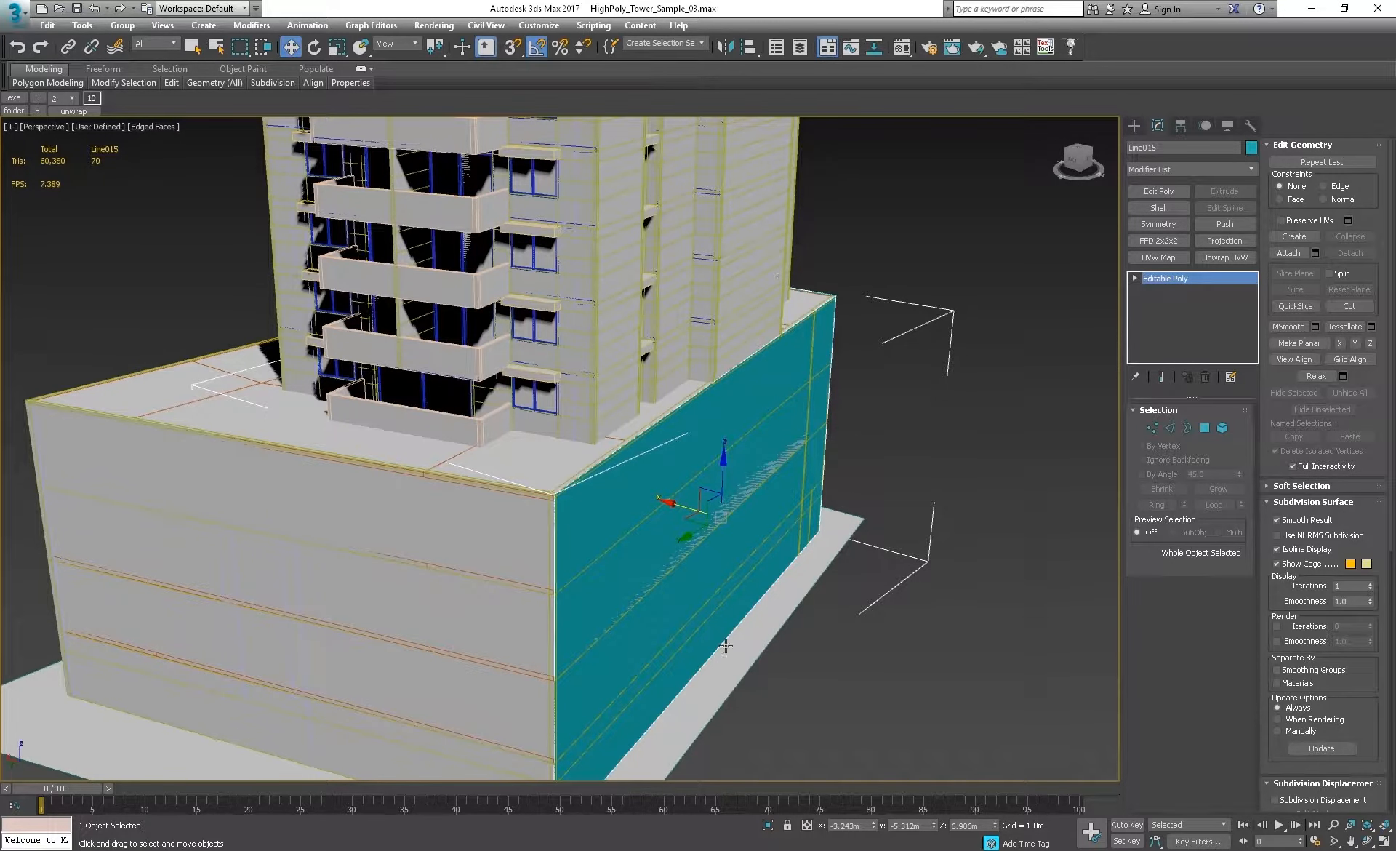
# Step: Isolate the podium wall object and show it in the maximised Top view
pyautogui.click(767, 825)
pyautogui.hotkey('alt', 'w')
pyautogui.rightClick(334, 294)
pyautogui.hotkey('alt', 'w')
# Step: Examine the wall's outline from end to end in the Top view
pyautogui.moveTo(443, 392); pyautogui.dragTo(591, 352, button='middle')
pyautogui.scroll(4, 591, 352)
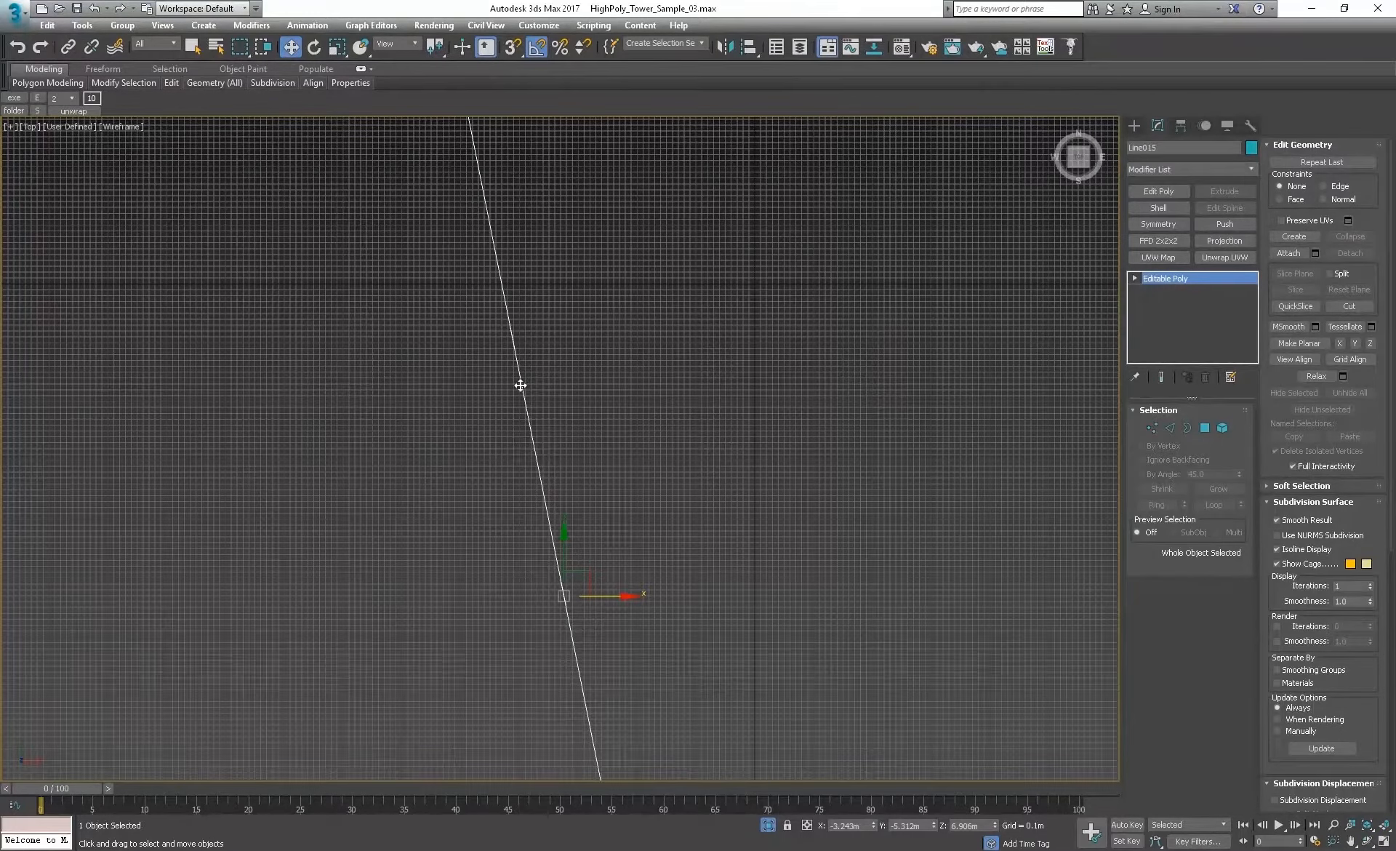
pyautogui.scroll(5, 520, 386)
pyautogui.moveTo(521, 387); pyautogui.dragTo(589, 363, button='middle')
pyautogui.scroll(-5, 691, 618)
pyautogui.moveTo(612, 243); pyautogui.dragTo(679, 548, button='middle')
pyautogui.moveTo(609, 200); pyautogui.dragTo(664, 533, button='middle')
pyautogui.scroll(4, 632, 410)
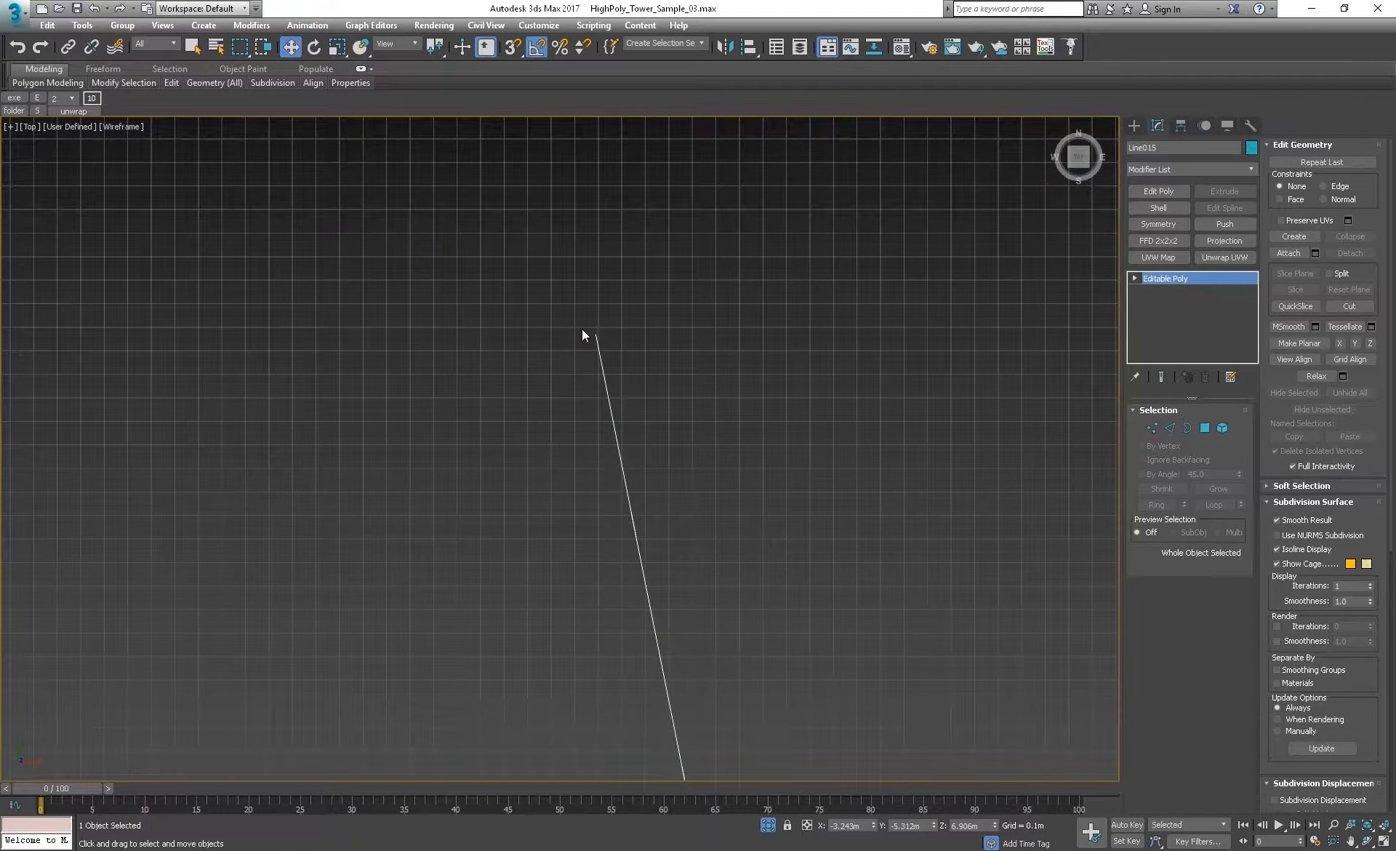
pyautogui.scroll(-4, 600, 453)
pyautogui.moveTo(601, 456); pyautogui.dragTo(520, 125, button='middle')
pyautogui.moveTo(575, 493); pyautogui.dragTo(501, 131, button='middle')
pyautogui.moveTo(640, 713); pyautogui.dragTo(610, 385, button='middle')
pyautogui.scroll(3, 604, 422)
pyautogui.scroll(-5, 643, 219)
pyautogui.scroll(2, 619, 233)
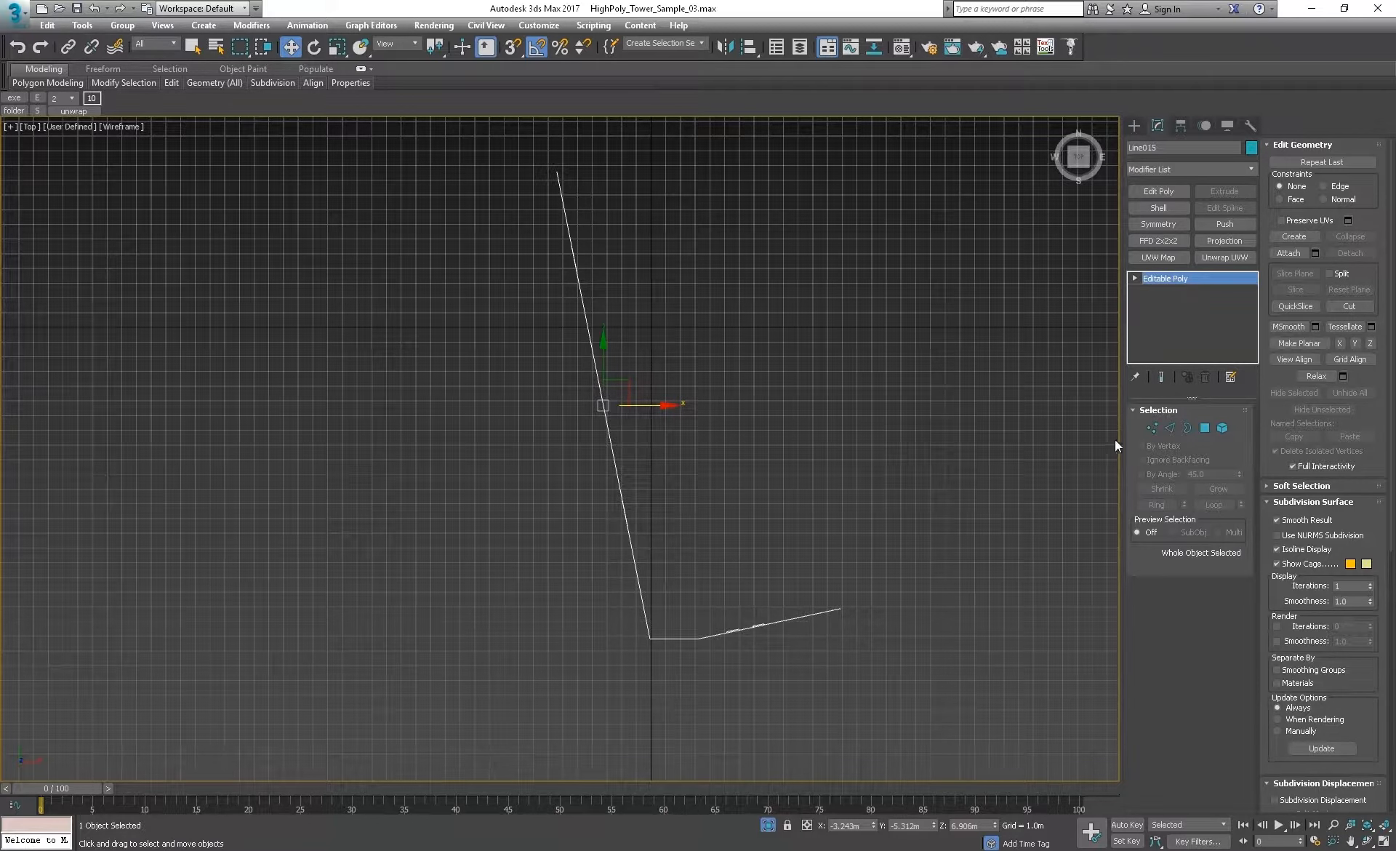
# Step: Select the lower vertex at the far end of the long side wall in the maximised Perspective view
pyautogui.click(1148, 431)
pyautogui.hotkey('alt', 'w')
pyautogui.rightClick(855, 681)
pyautogui.hotkey('alt', 'w')
pyautogui.moveTo(646, 557); pyautogui.dragTo(703, 423, button='middle')
pyautogui.moveTo(483, 583); pyautogui.dragTo(616, 723)
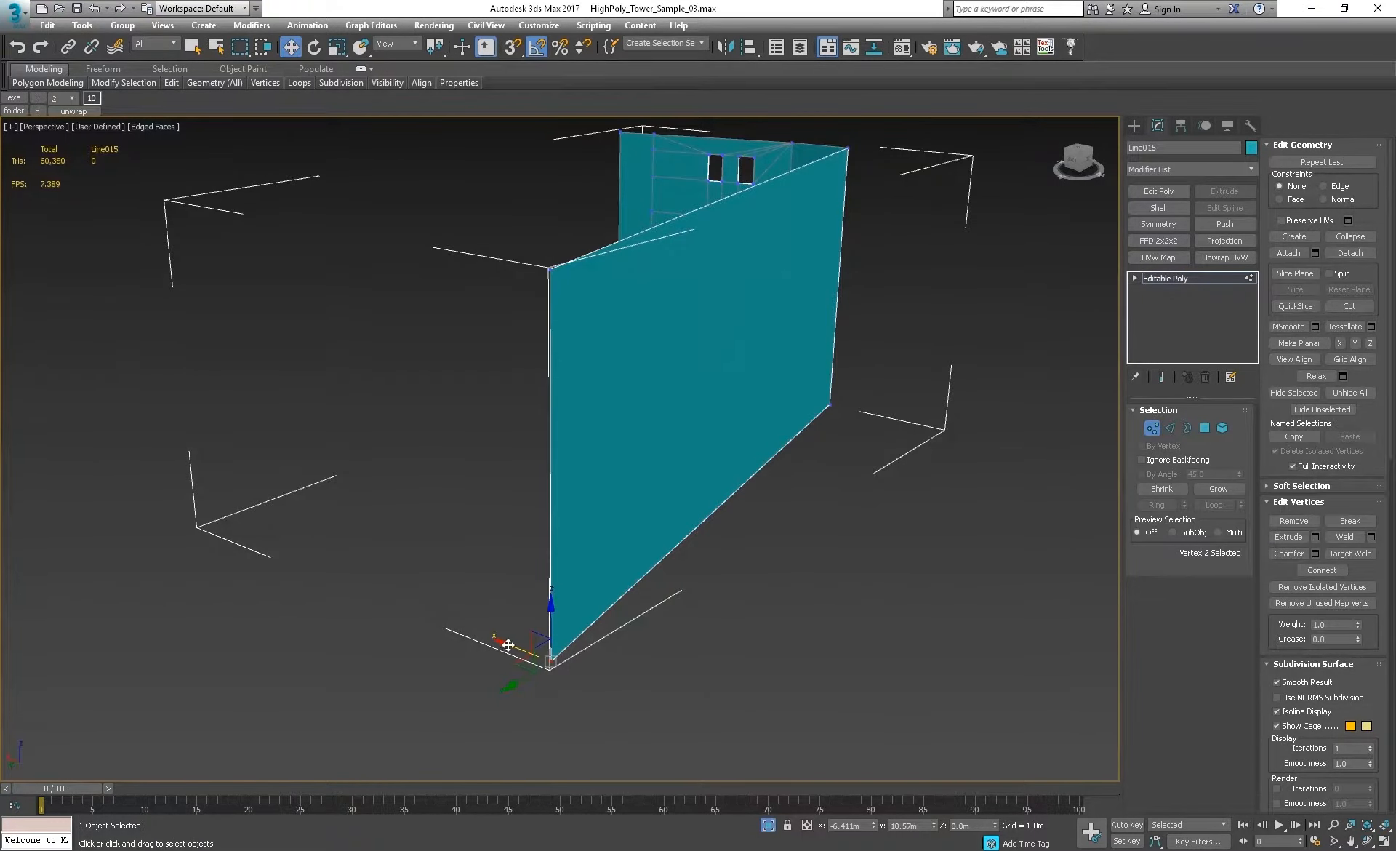
pyautogui.scroll(5, 889, 353)
pyautogui.moveTo(826, 368); pyautogui.dragTo(659, 385, button='middle')
pyautogui.scroll(-4, 798, 396)
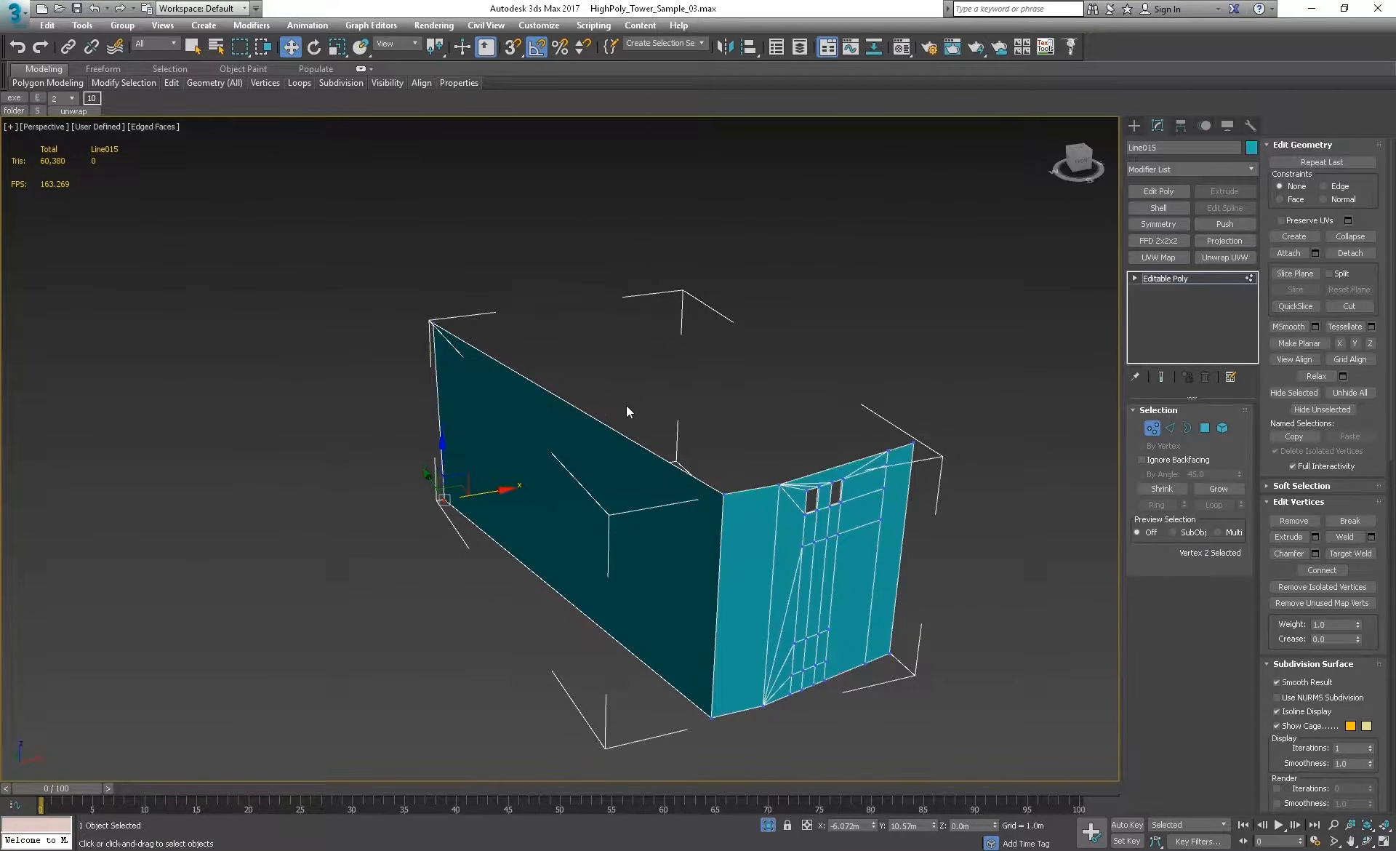
# Step: Try to extrude a new strip inward from the long side wall's top edge
pyautogui.click(1170, 428)
pyautogui.click(560, 403)
pyautogui.keyDown('shift'); pyautogui.moveTo(568, 389); pyautogui.dragTo(618, 370); pyautogui.keyUp('shift')
pyautogui.hotkey('ctrl', 'z')
pyautogui.hotkey('ctrl', 'z')
# Step: Try selecting the long side wall's upper and lower edges in the maximised Top view
pyautogui.hotkey('alt', 'w')
pyautogui.middleClick(281, 281)
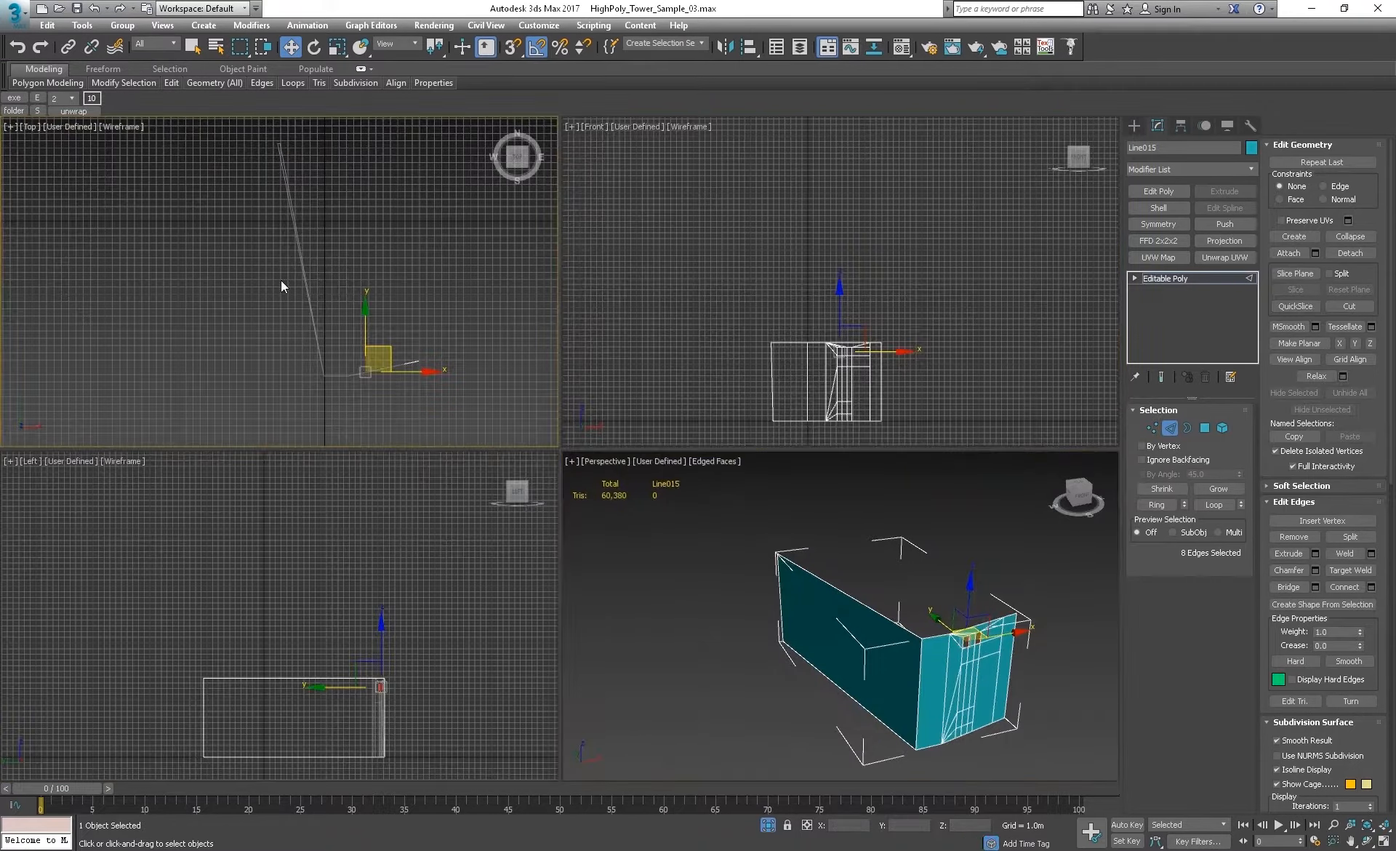
pyautogui.hotkey('alt', 'w')
pyautogui.scroll(6, 595, 221)
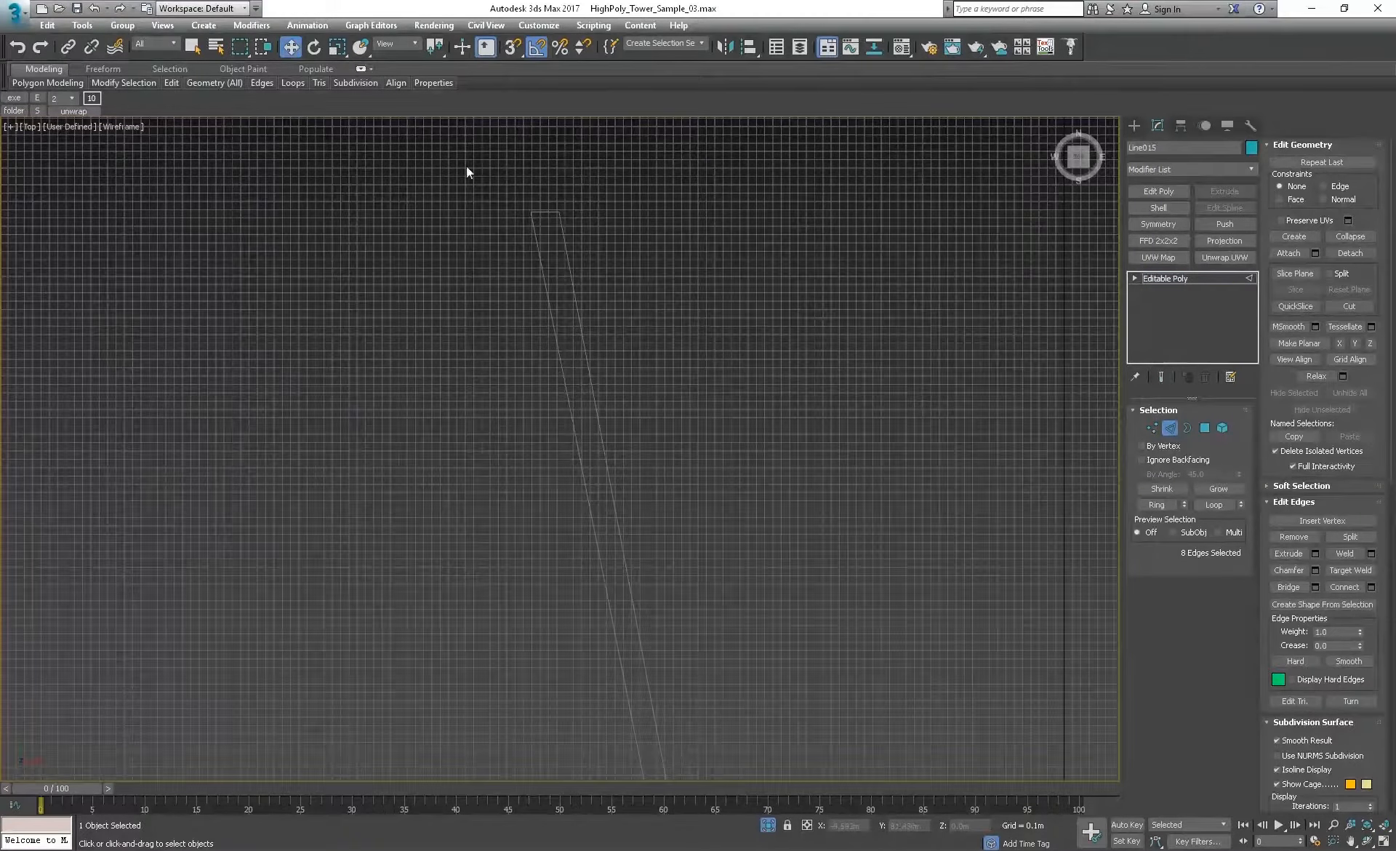
pyautogui.moveTo(477, 289); pyautogui.dragTo(747, 392)
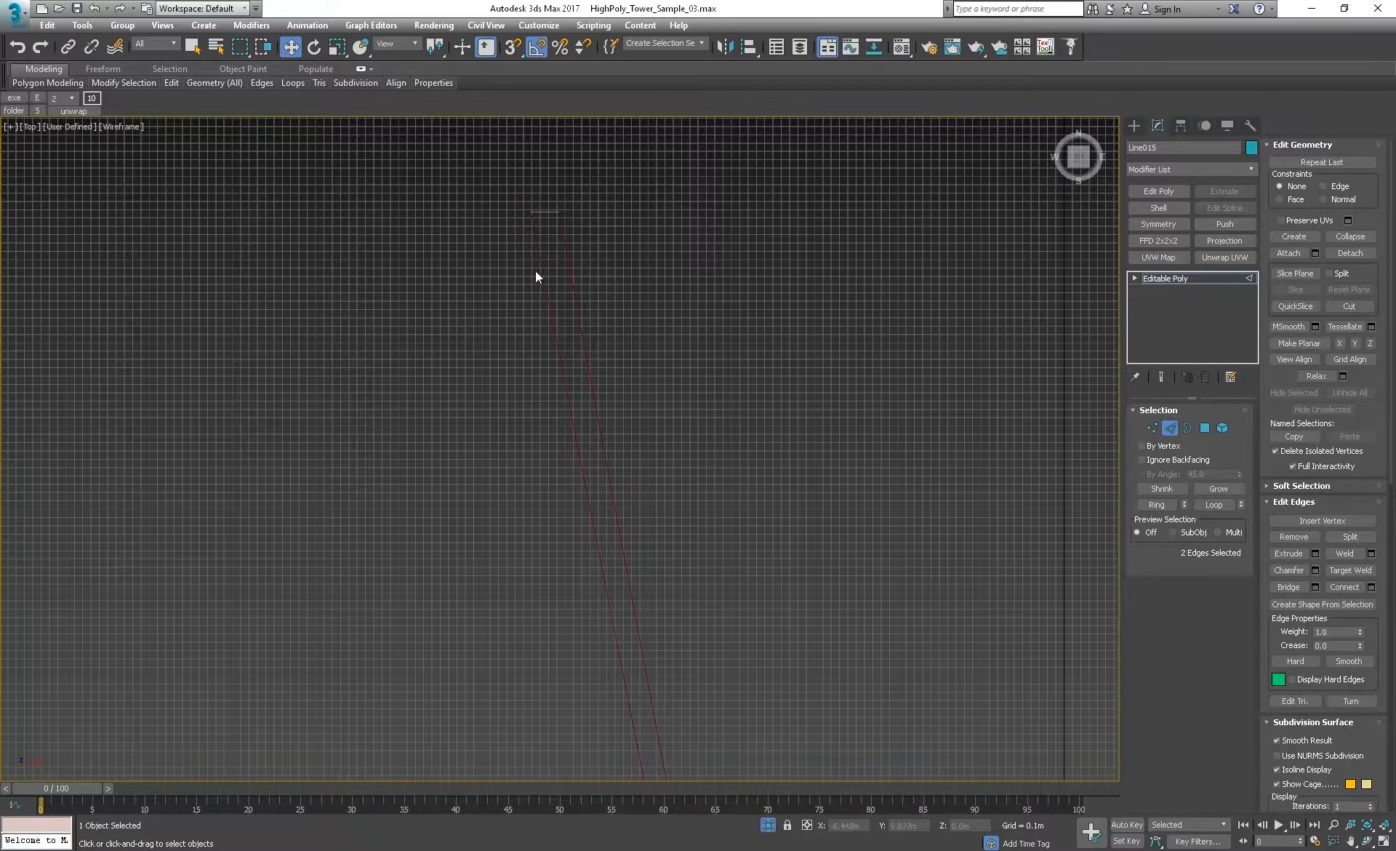
pyautogui.scroll(-4, 536, 271)
pyautogui.hotkey('ctrl', 'z')
pyautogui.hotkey('ctrl', 'z')
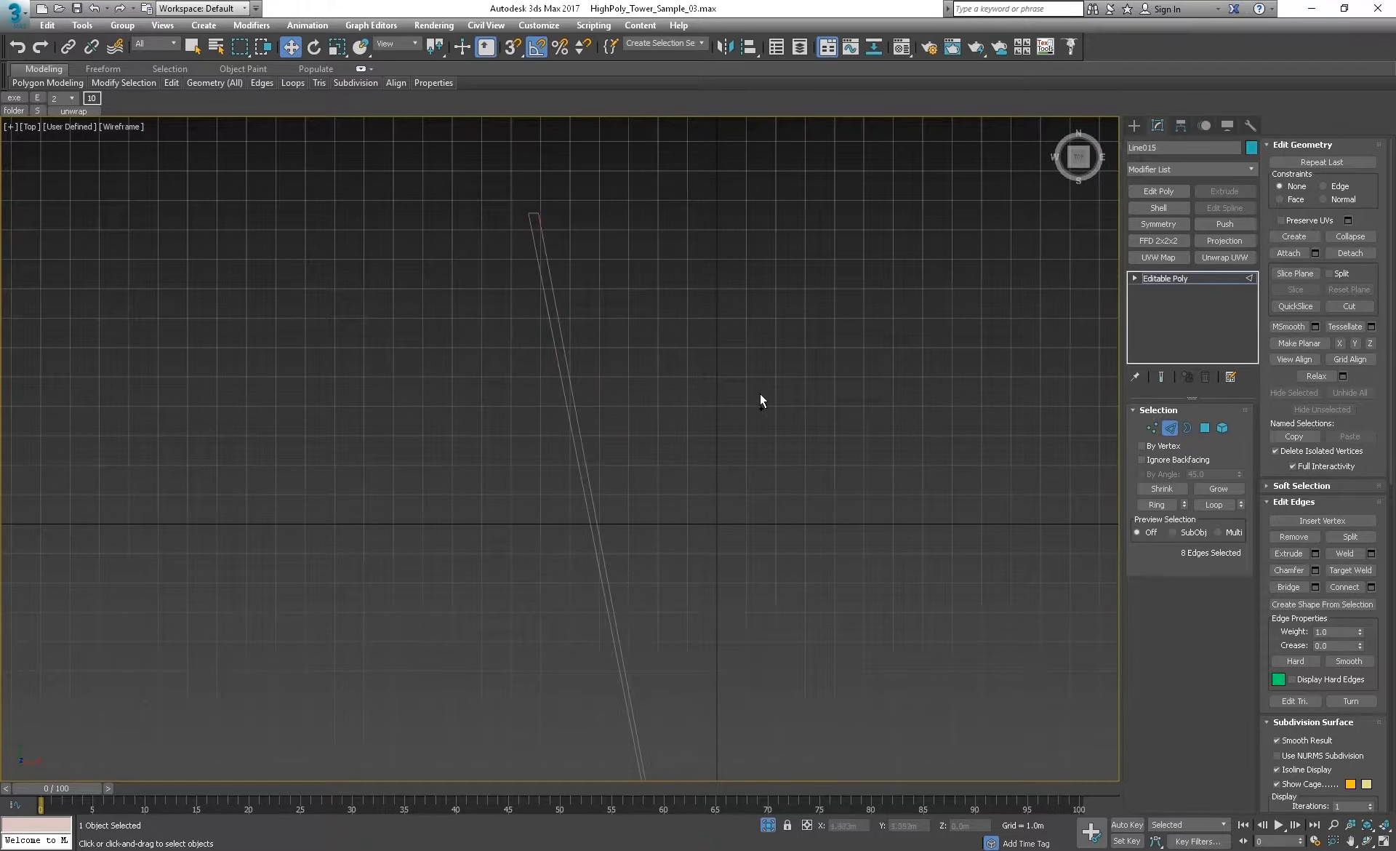
# Step: Return to the maximised Perspective view of the isolated wall
pyautogui.moveTo(733, 440); pyautogui.dragTo(648, 281, button='middle')
pyautogui.scroll(-2, 648, 280)
pyautogui.hotkey('alt', 'w')
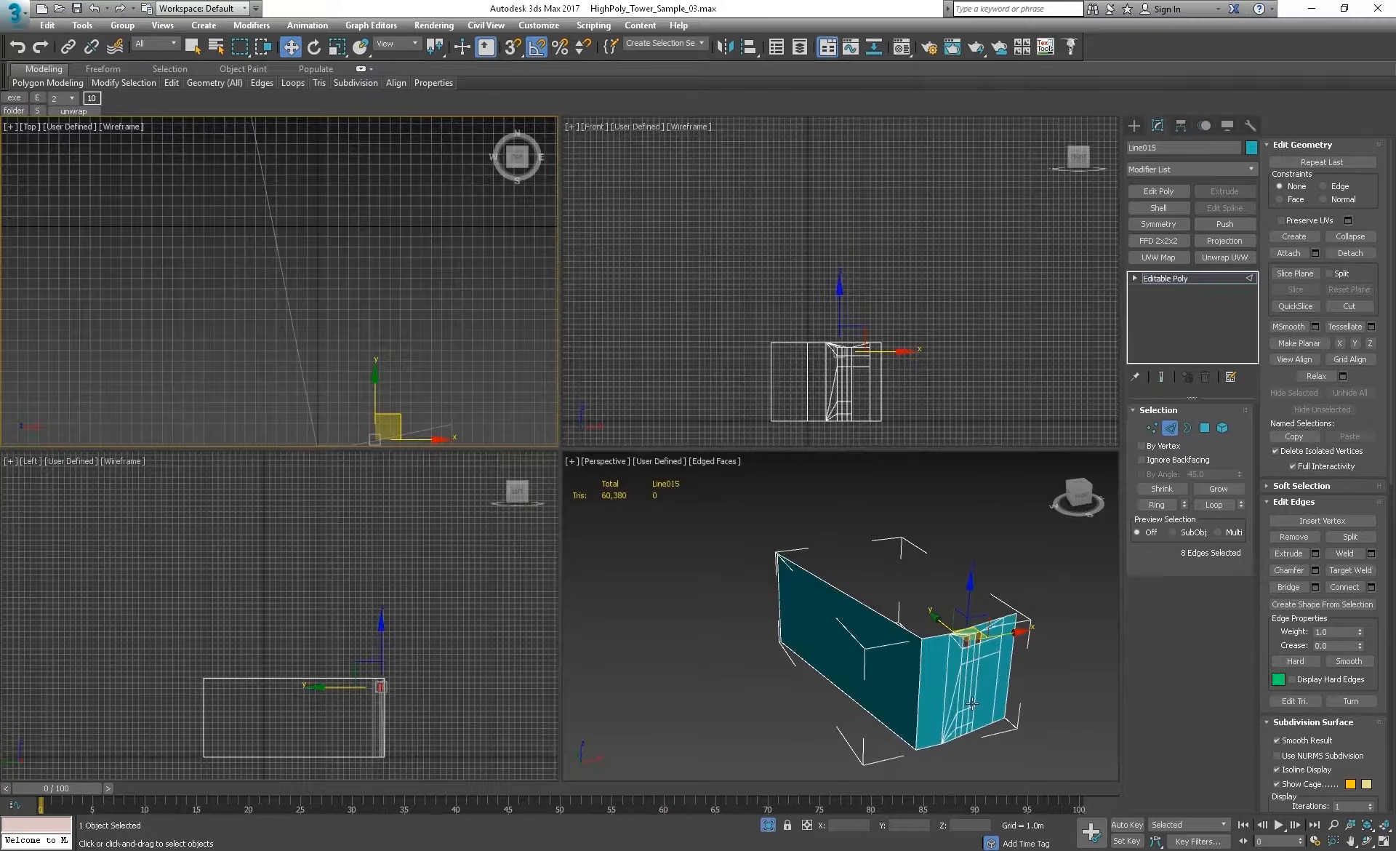
pyautogui.middleClick(817, 540)
pyautogui.hotkey('alt', 'w')
# Step: Select all subdivided front facade polygons around the windows, leaving out the plain strips at both ends
pyautogui.moveTo(725, 445); pyautogui.dragTo(671, 378, button='middle')
pyautogui.keyDown('alt'); pyautogui.moveTo(670, 379); pyautogui.dragTo(725, 408, button='middle'); pyautogui.keyUp('alt')
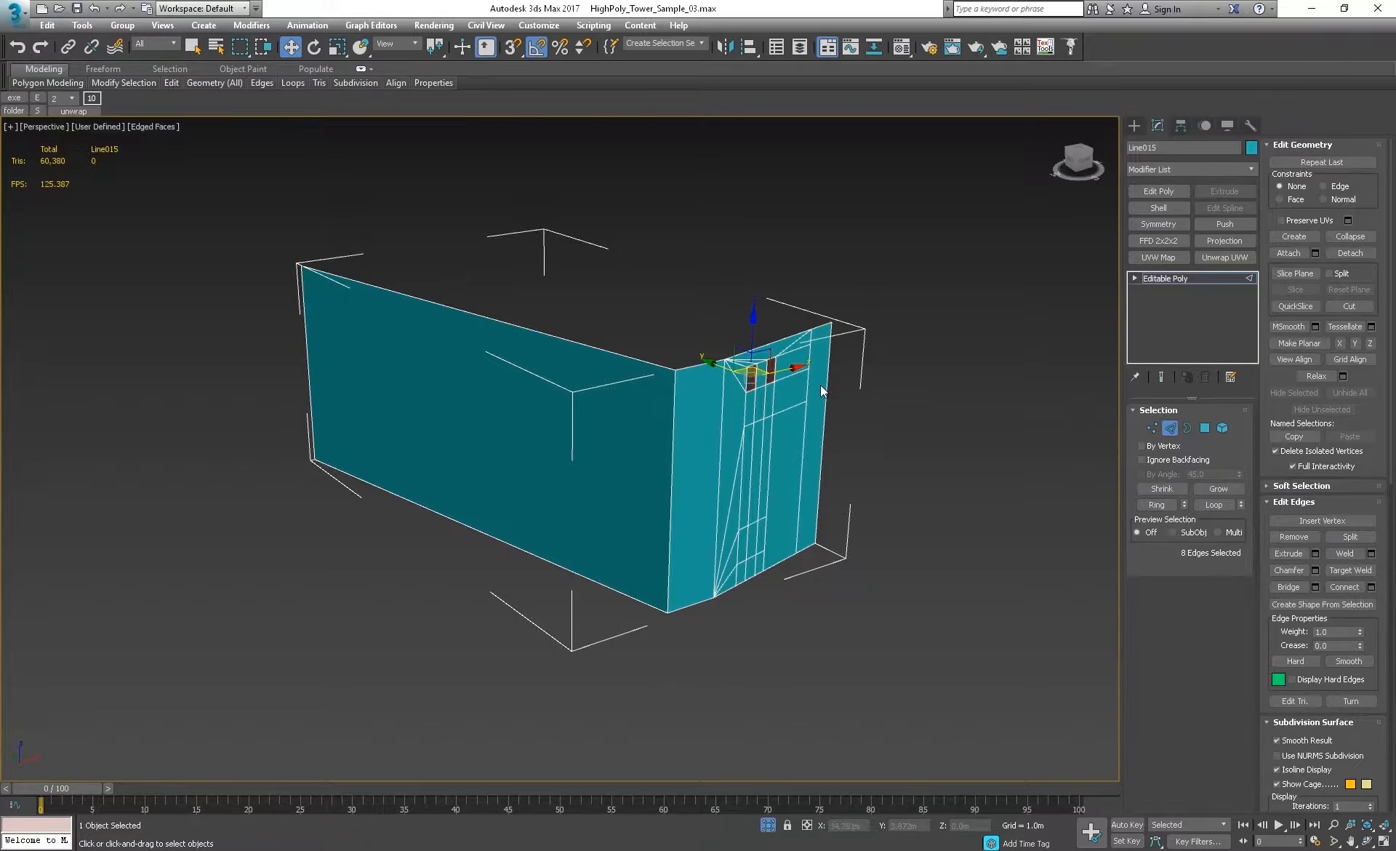
pyautogui.keyDown('alt'); pyautogui.moveTo(624, 560); pyautogui.dragTo(621, 407, button='middle'); pyautogui.keyUp('alt')
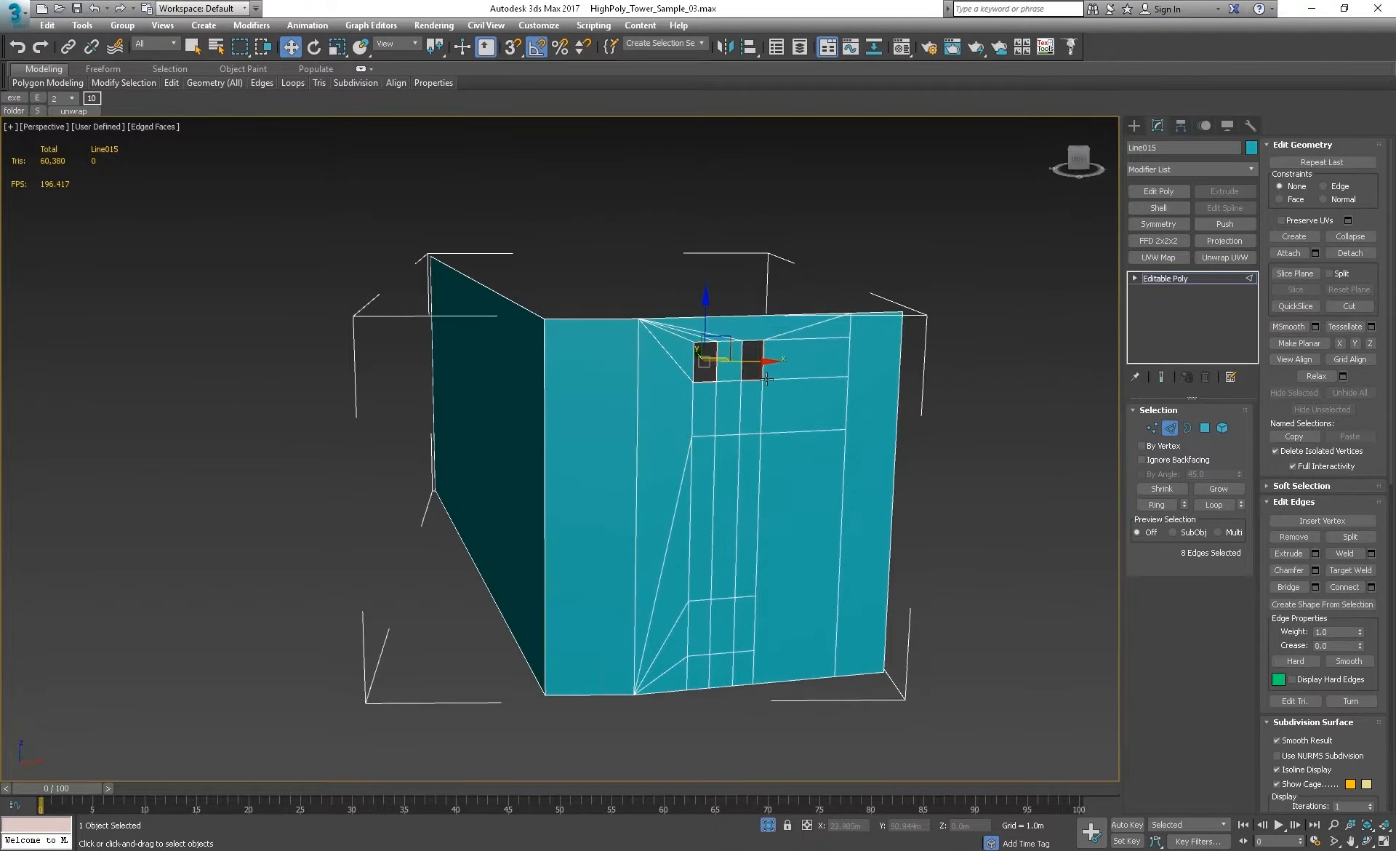
pyautogui.click(1205, 427)
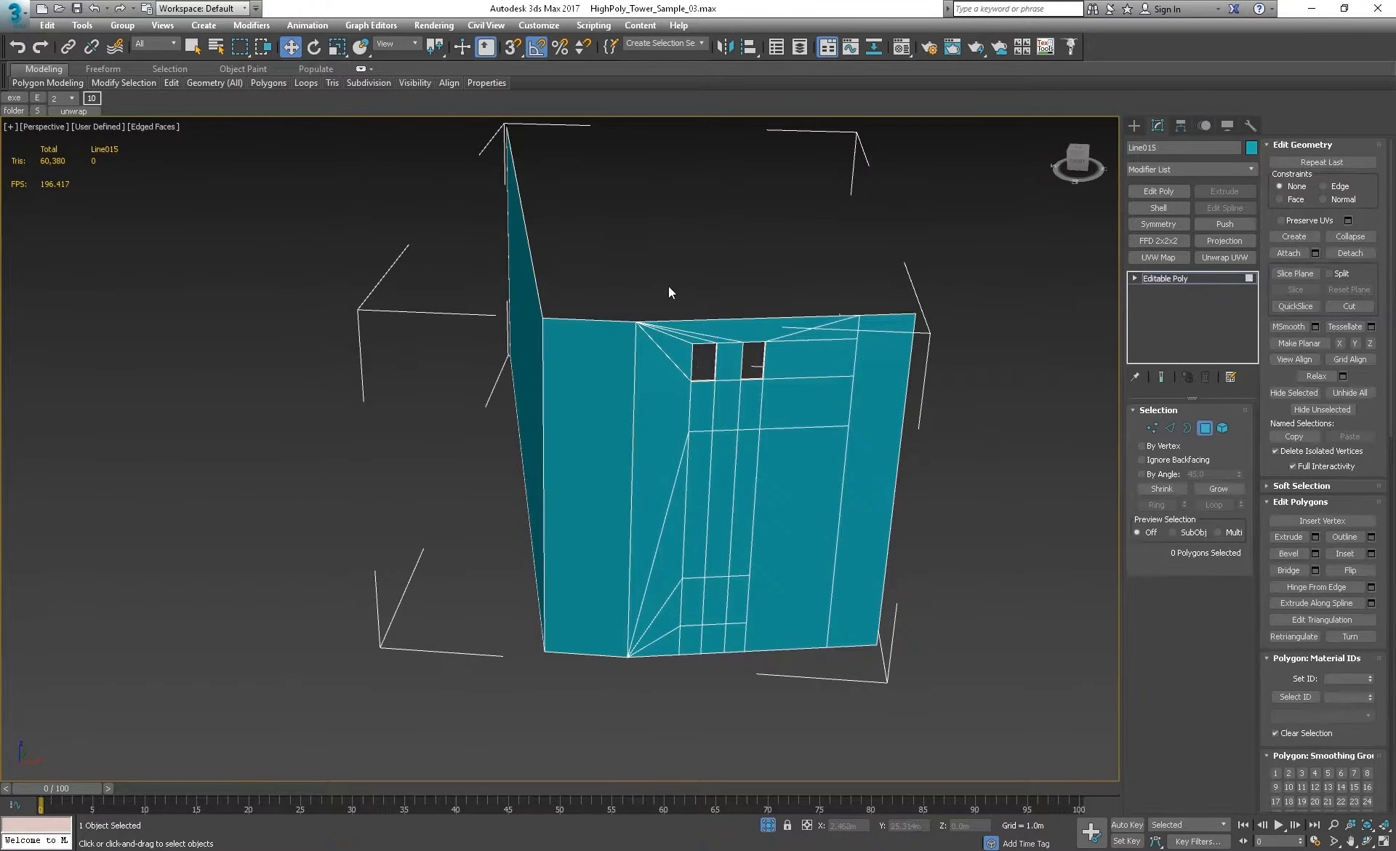
pyautogui.moveTo(790, 726); pyautogui.dragTo(790, 726)
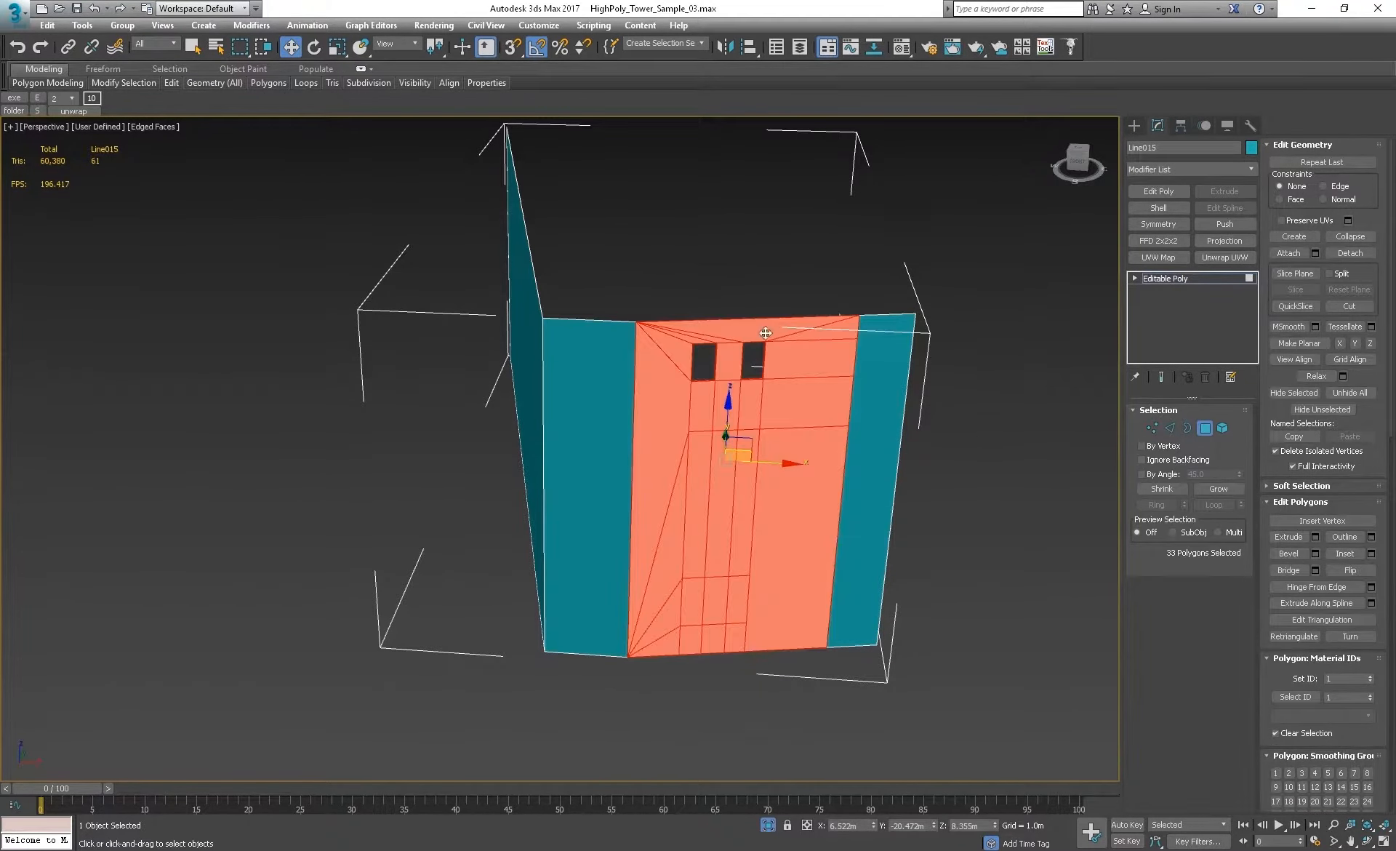
pyautogui.keyDown('alt'); pyautogui.moveTo(732, 381); pyautogui.dragTo(773, 389, button='middle'); pyautogui.keyUp('alt')
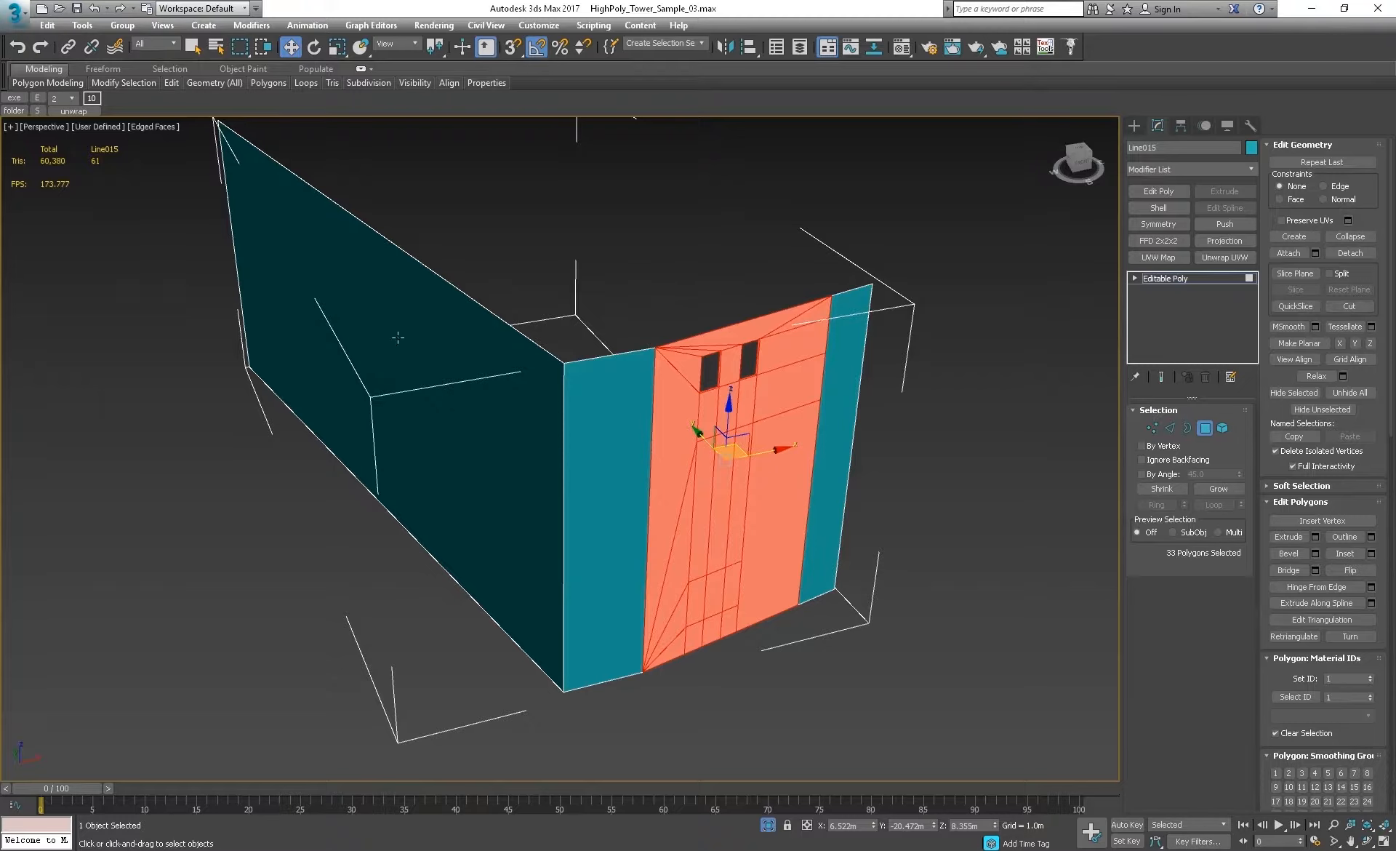
pyautogui.keyDown('alt'); pyautogui.moveTo(639, 380); pyautogui.dragTo(439, 350, button='middle'); pyautogui.keyUp('alt')
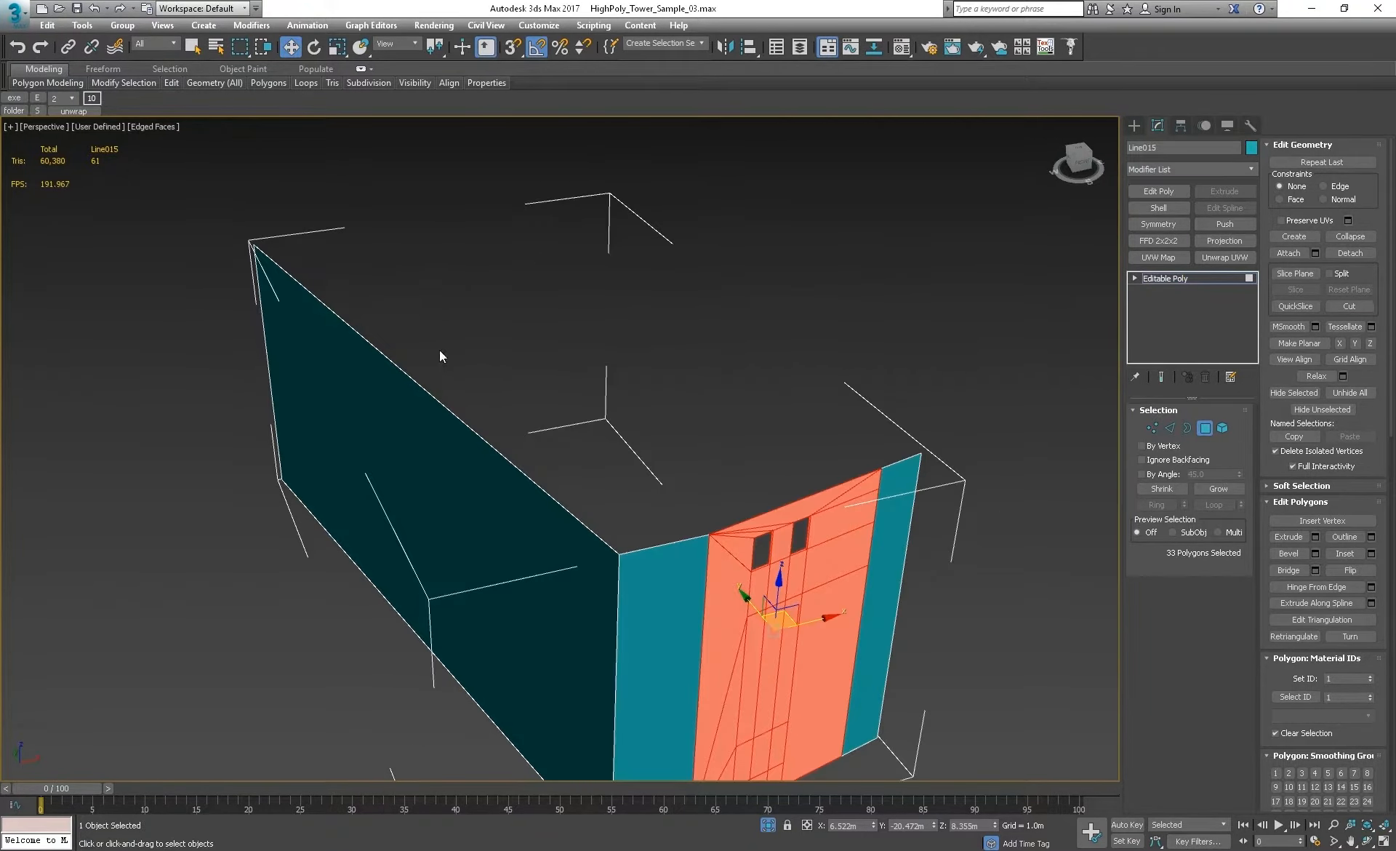
pyautogui.keyDown('alt'); pyautogui.moveTo(639, 320); pyautogui.dragTo(700, 369, button='middle'); pyautogui.keyUp('alt')
pyautogui.keyDown('alt'); pyautogui.moveTo(669, 246); pyautogui.dragTo(668, 320, button='middle'); pyautogui.keyUp('alt')
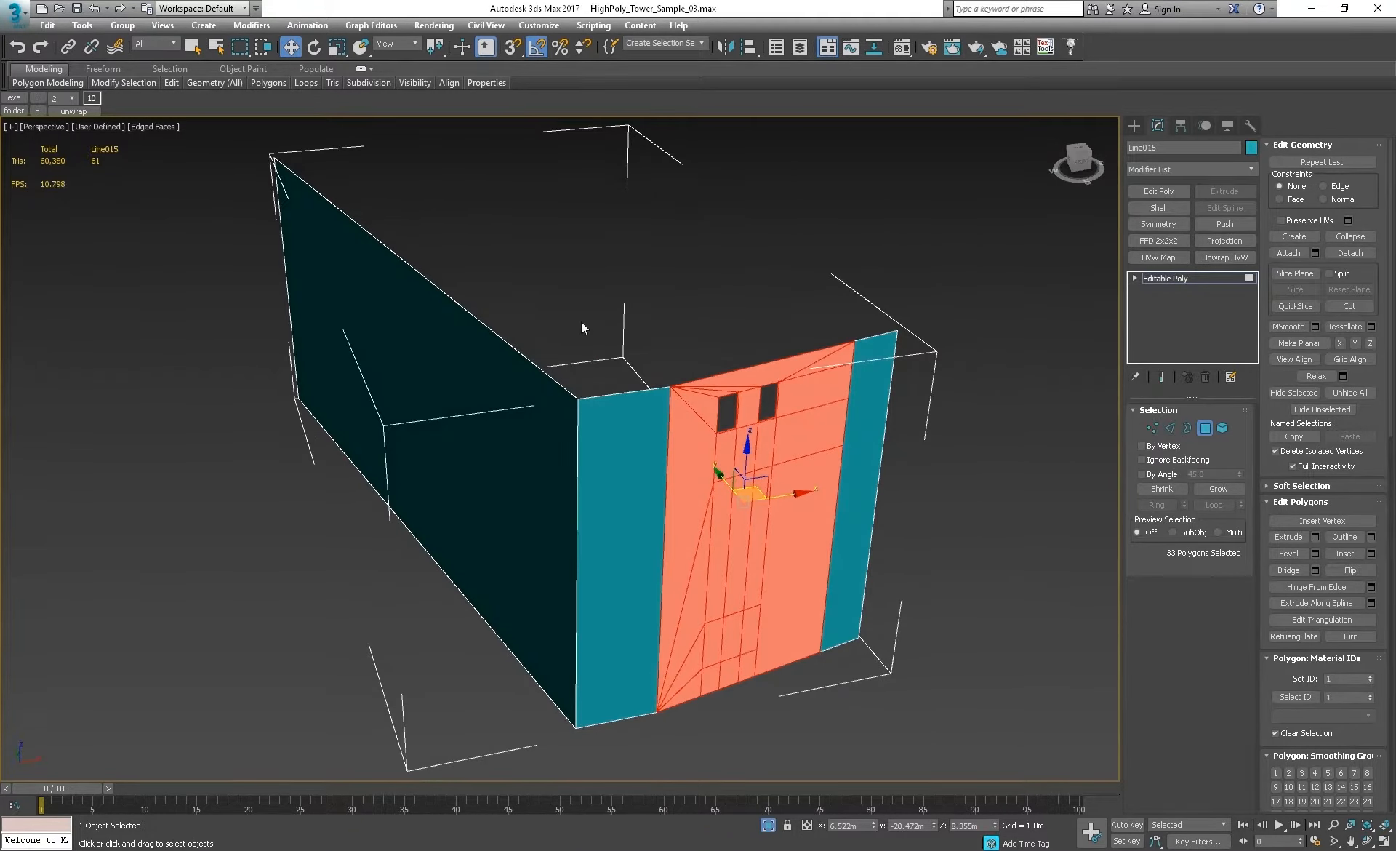